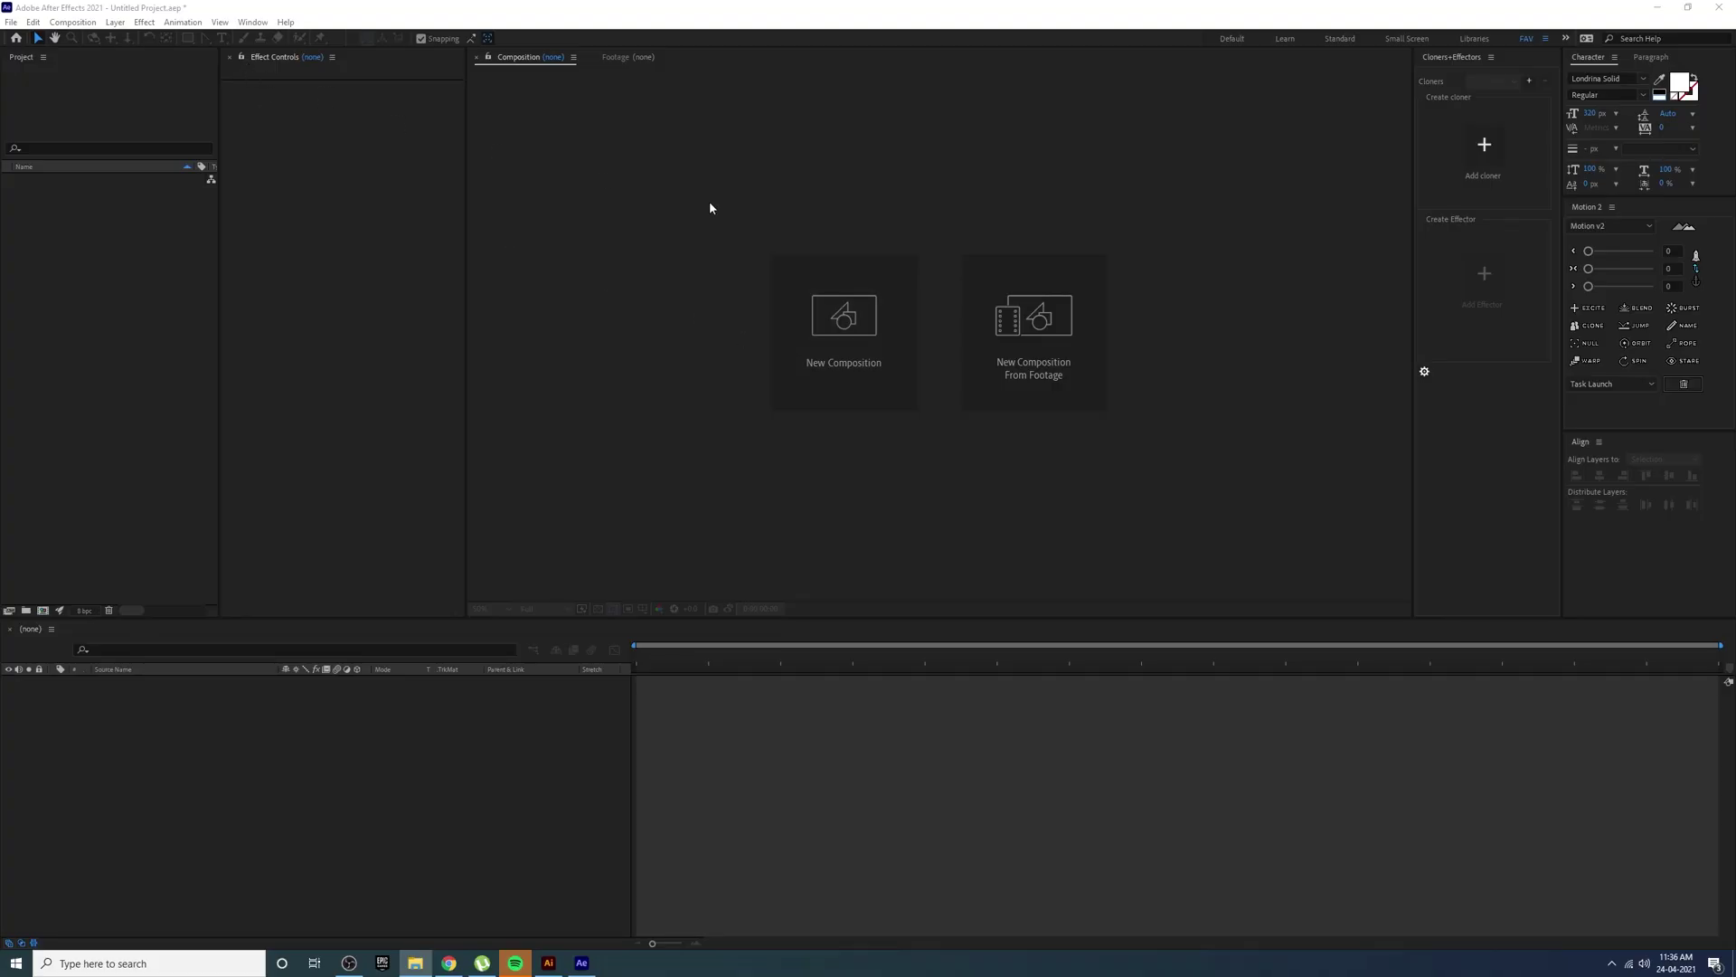
- Create a new composition named Text with a duration of 0:00:08:00
left_click(850, 307)
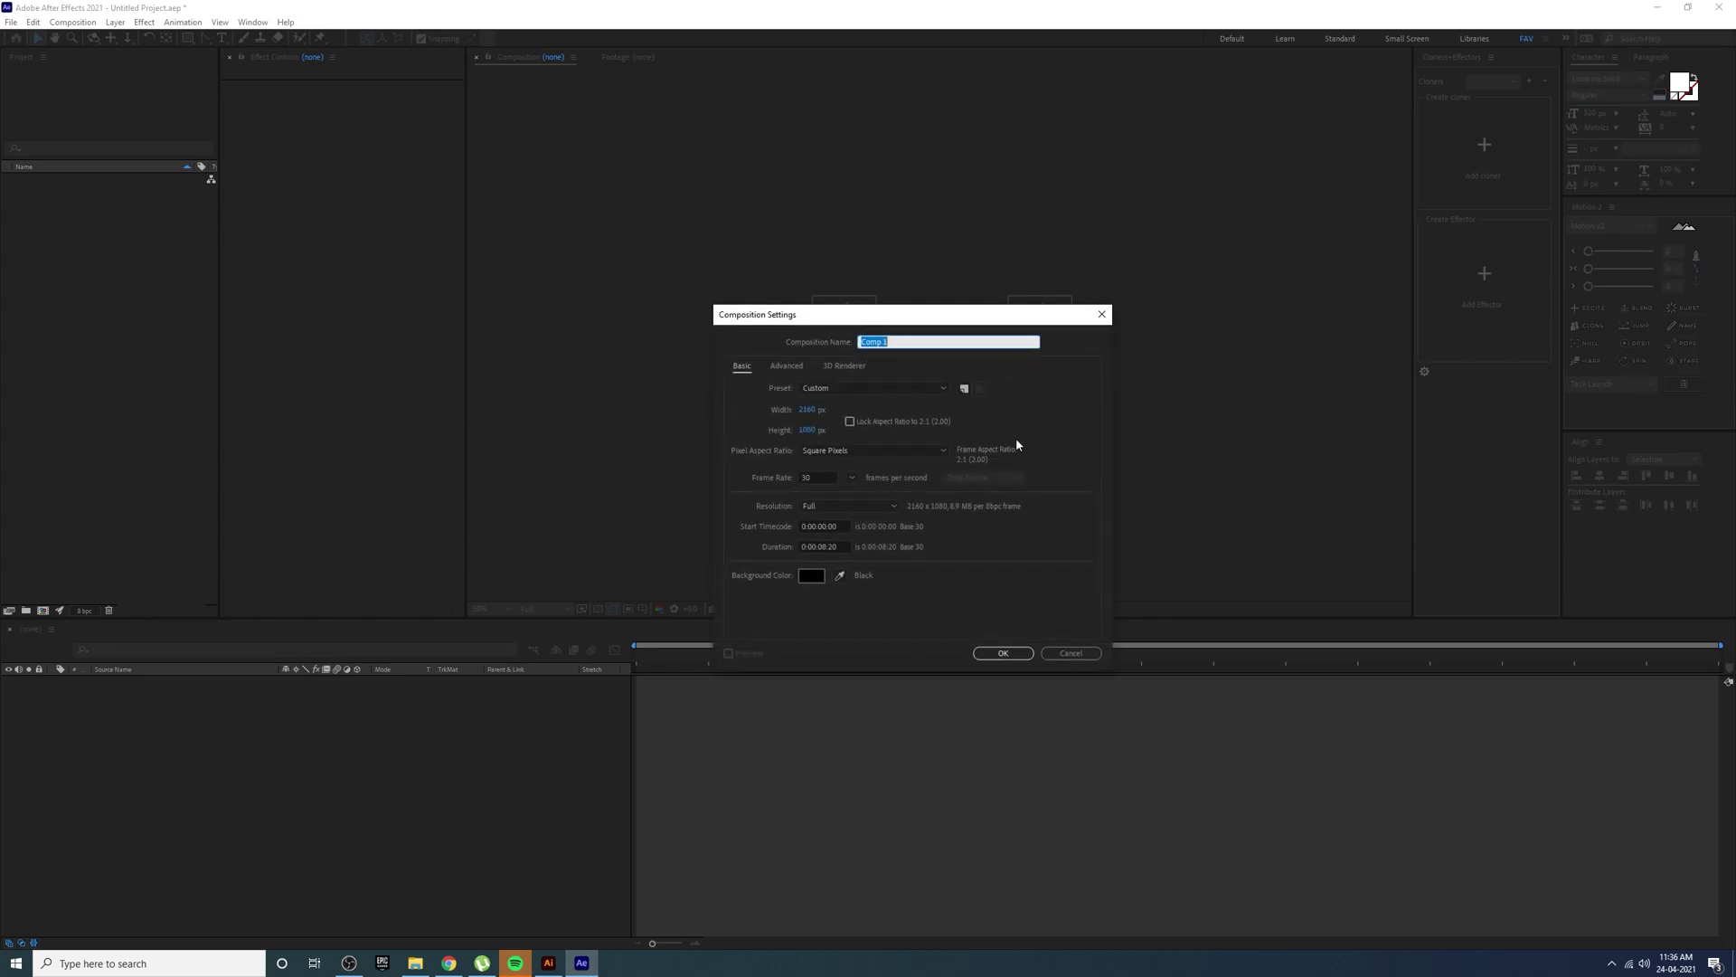
type("Te")
left_click(829, 548)
key("BackSpace")
key("BackSpace")
type("00")
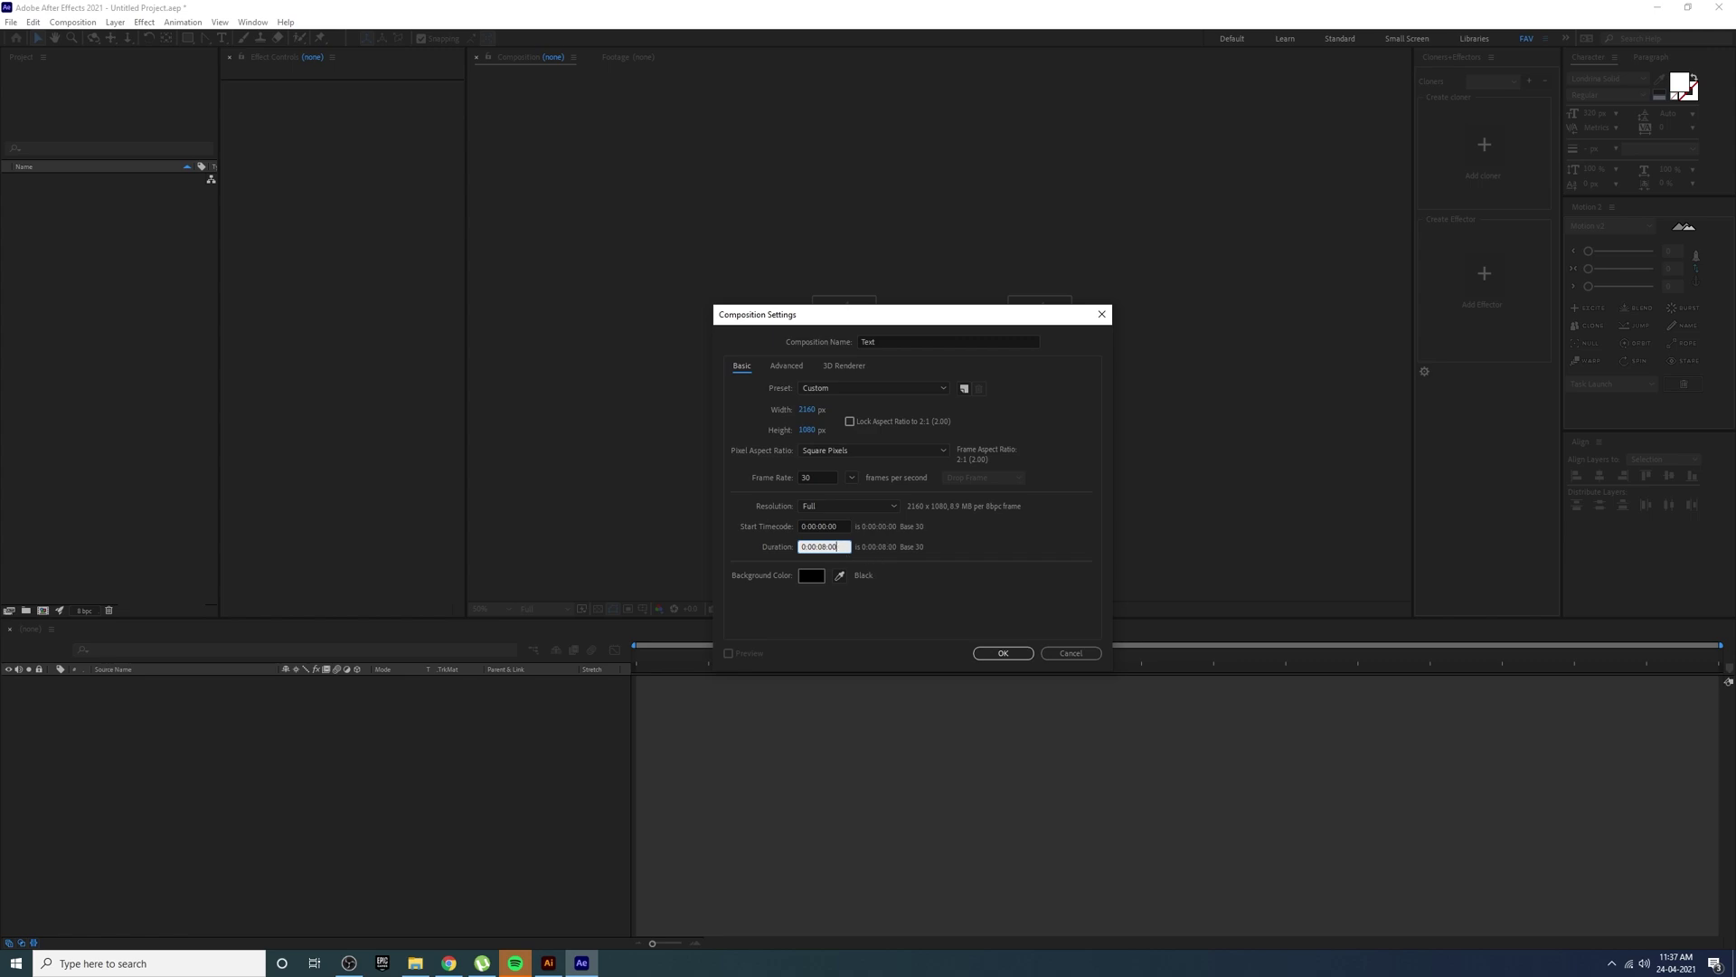
left_click(1012, 657)
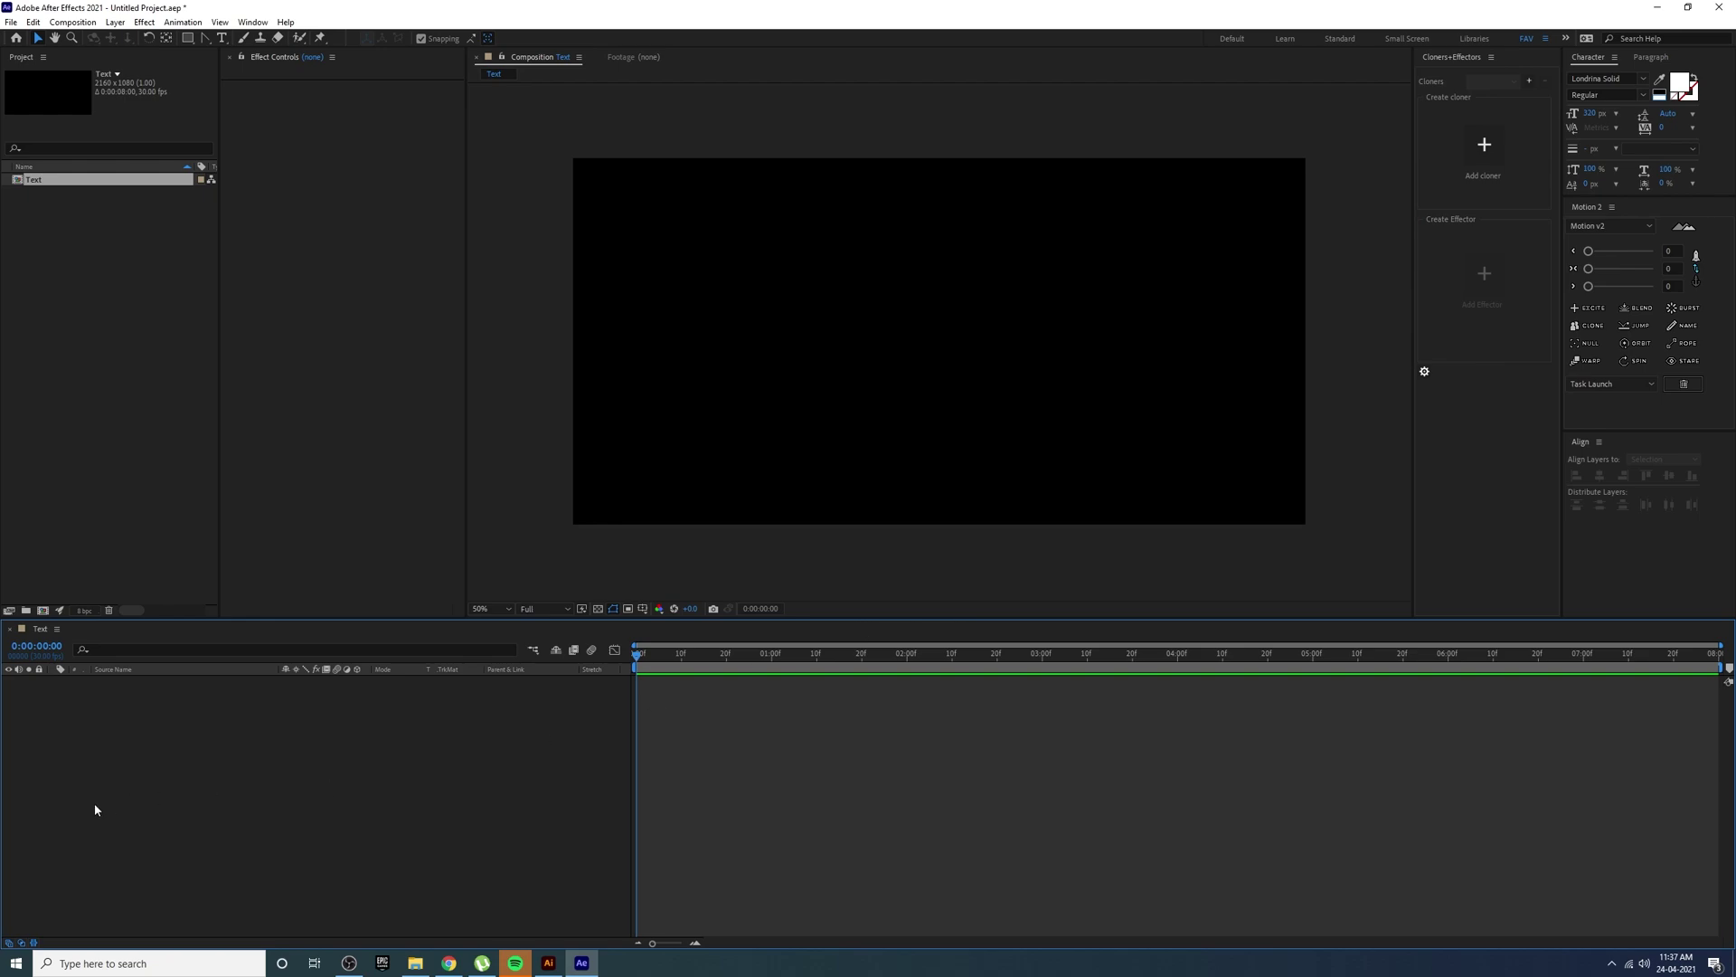
- Add a text layer reading "NiCE" with a lowercase i and move it closer to the middle of the composition
left_click(221, 38)
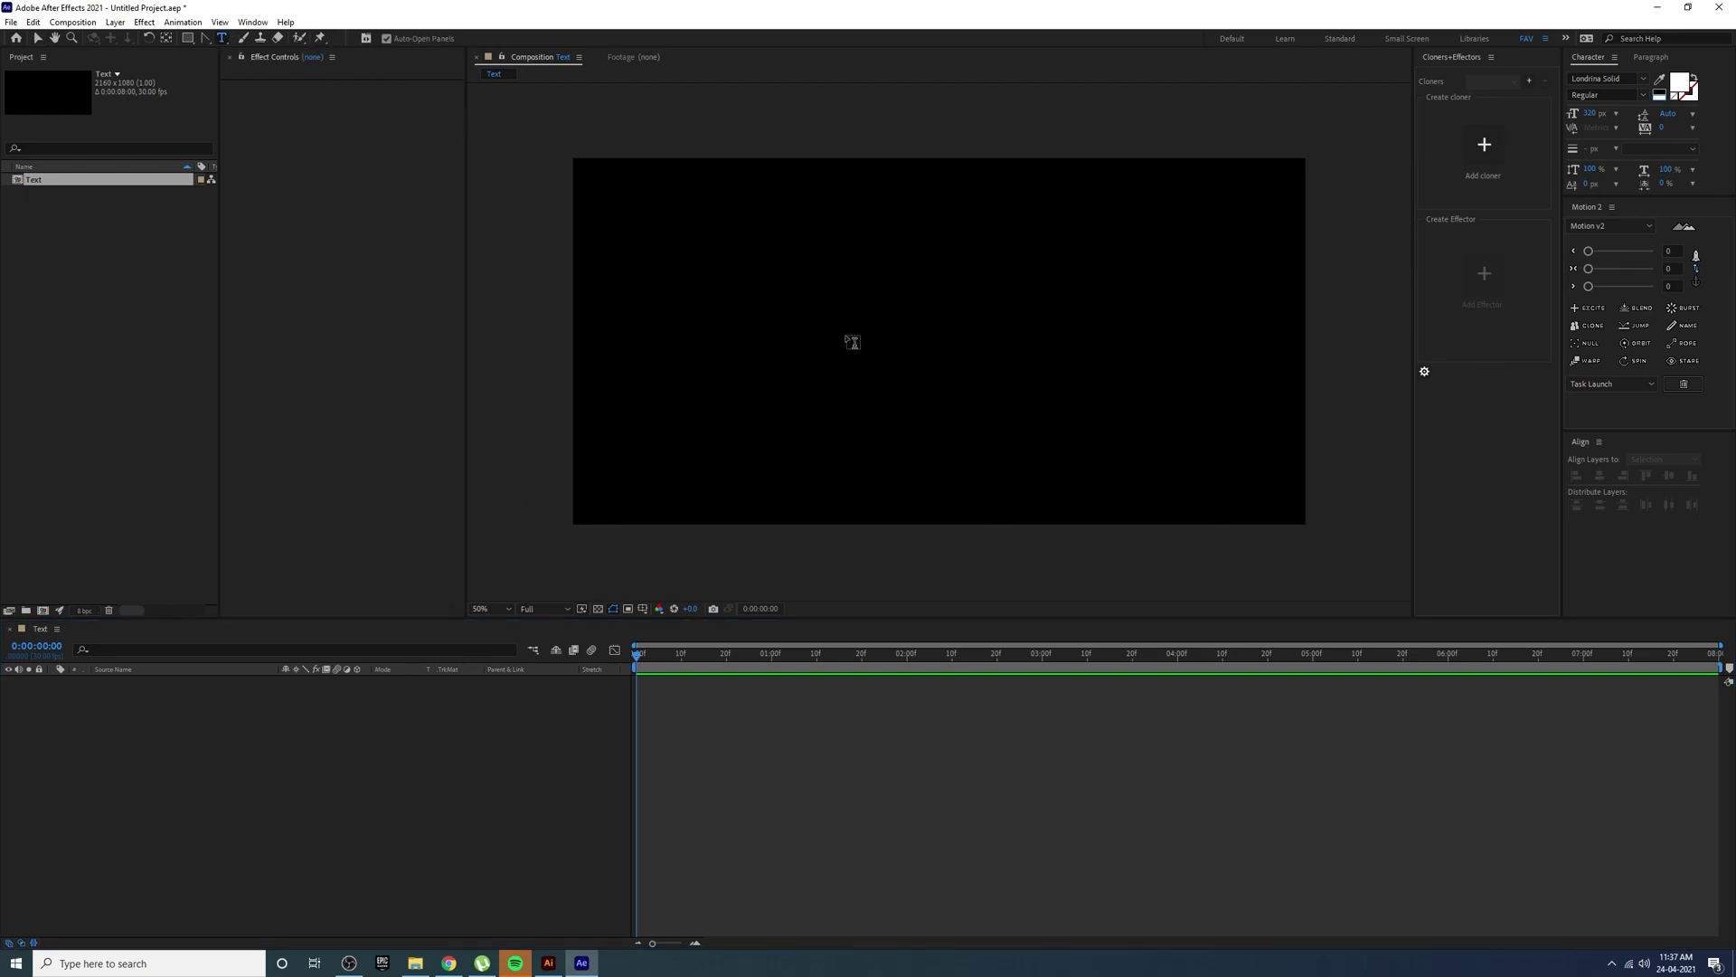
left_click(852, 343)
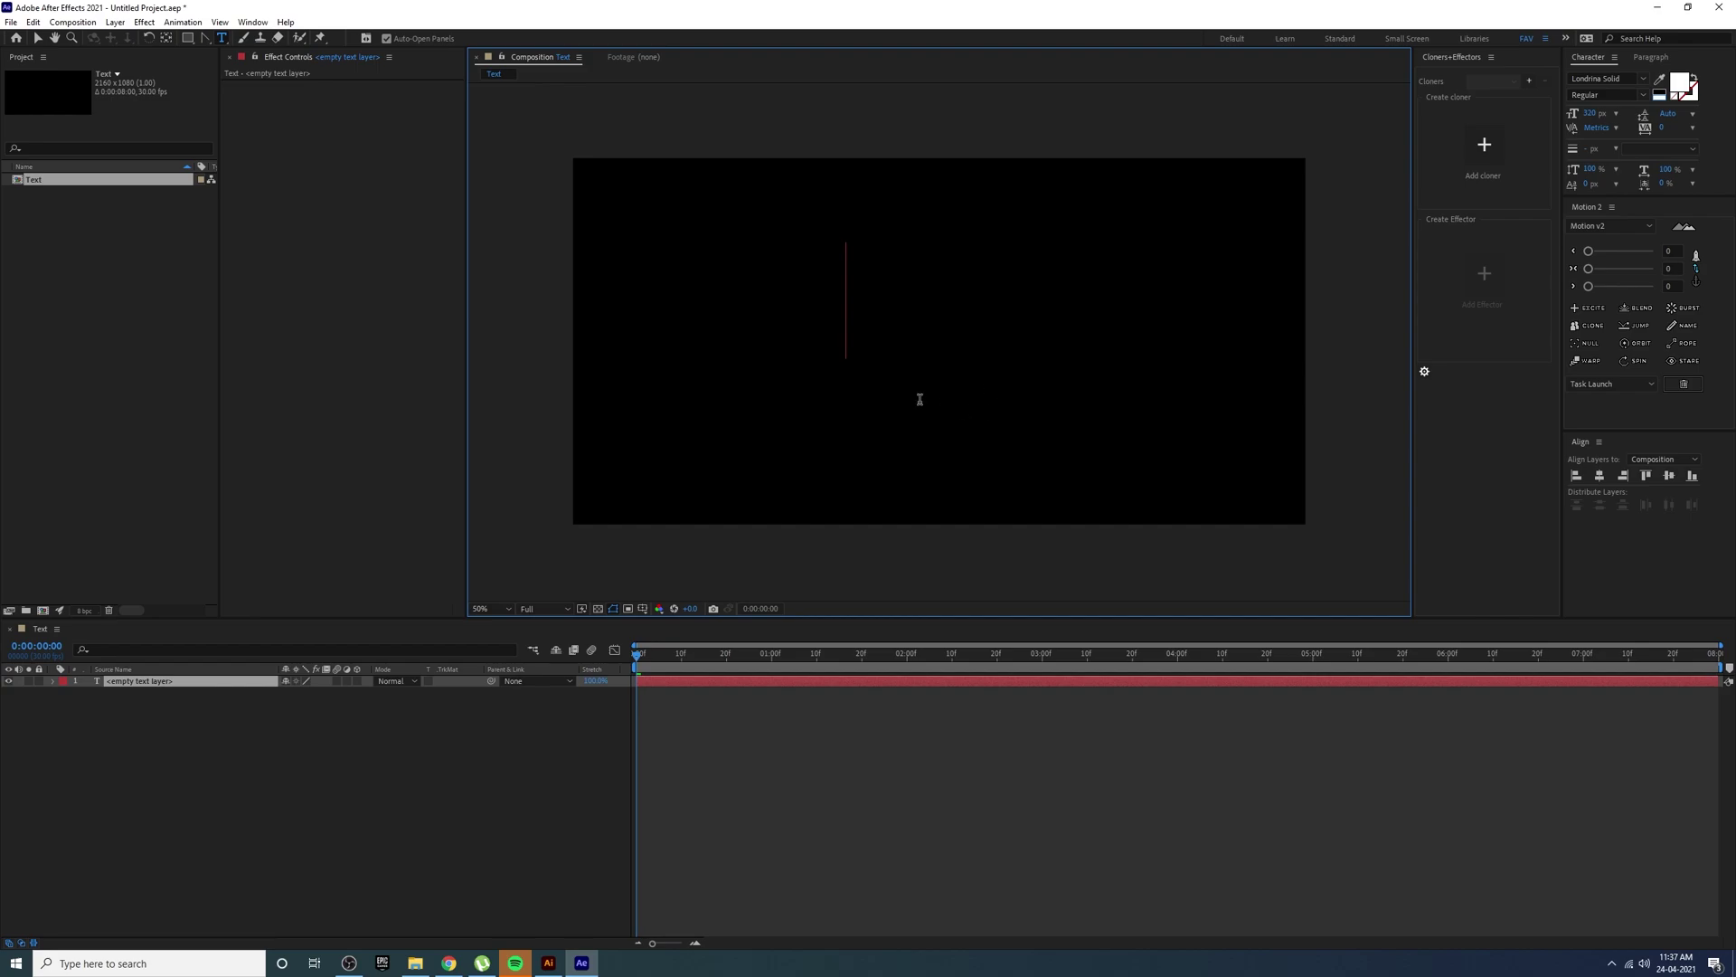
type("NICE")
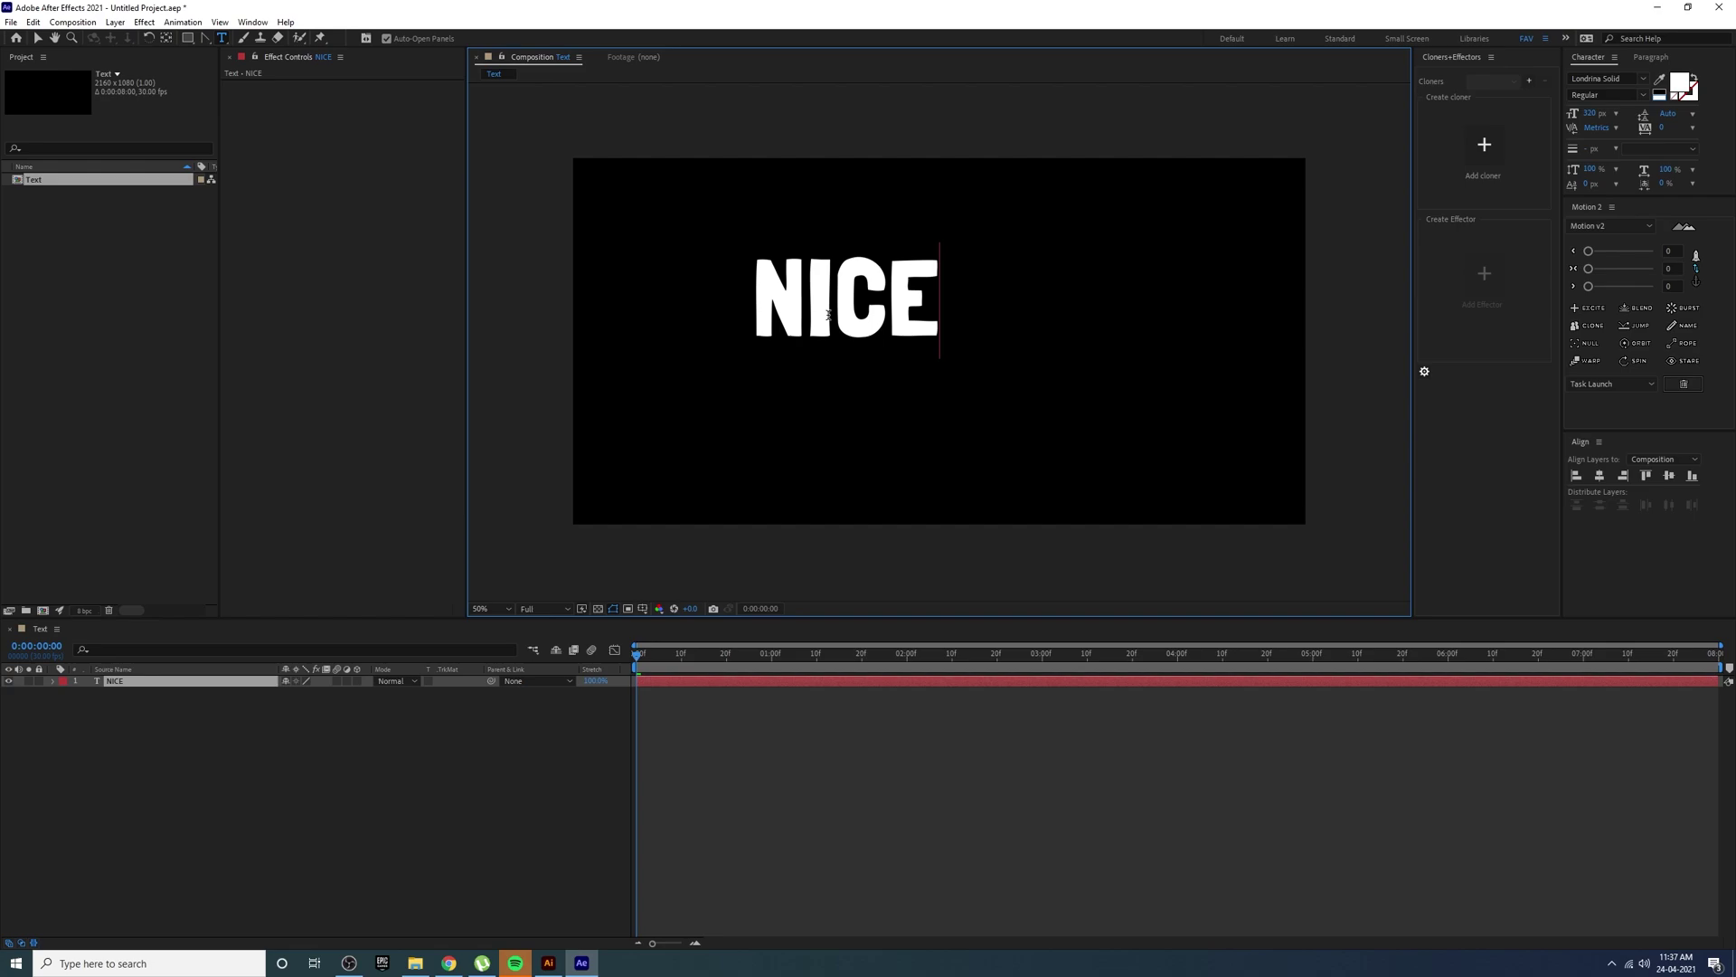
left_click_drag(829, 315, 814, 311)
type("i")
left_click(32, 38)
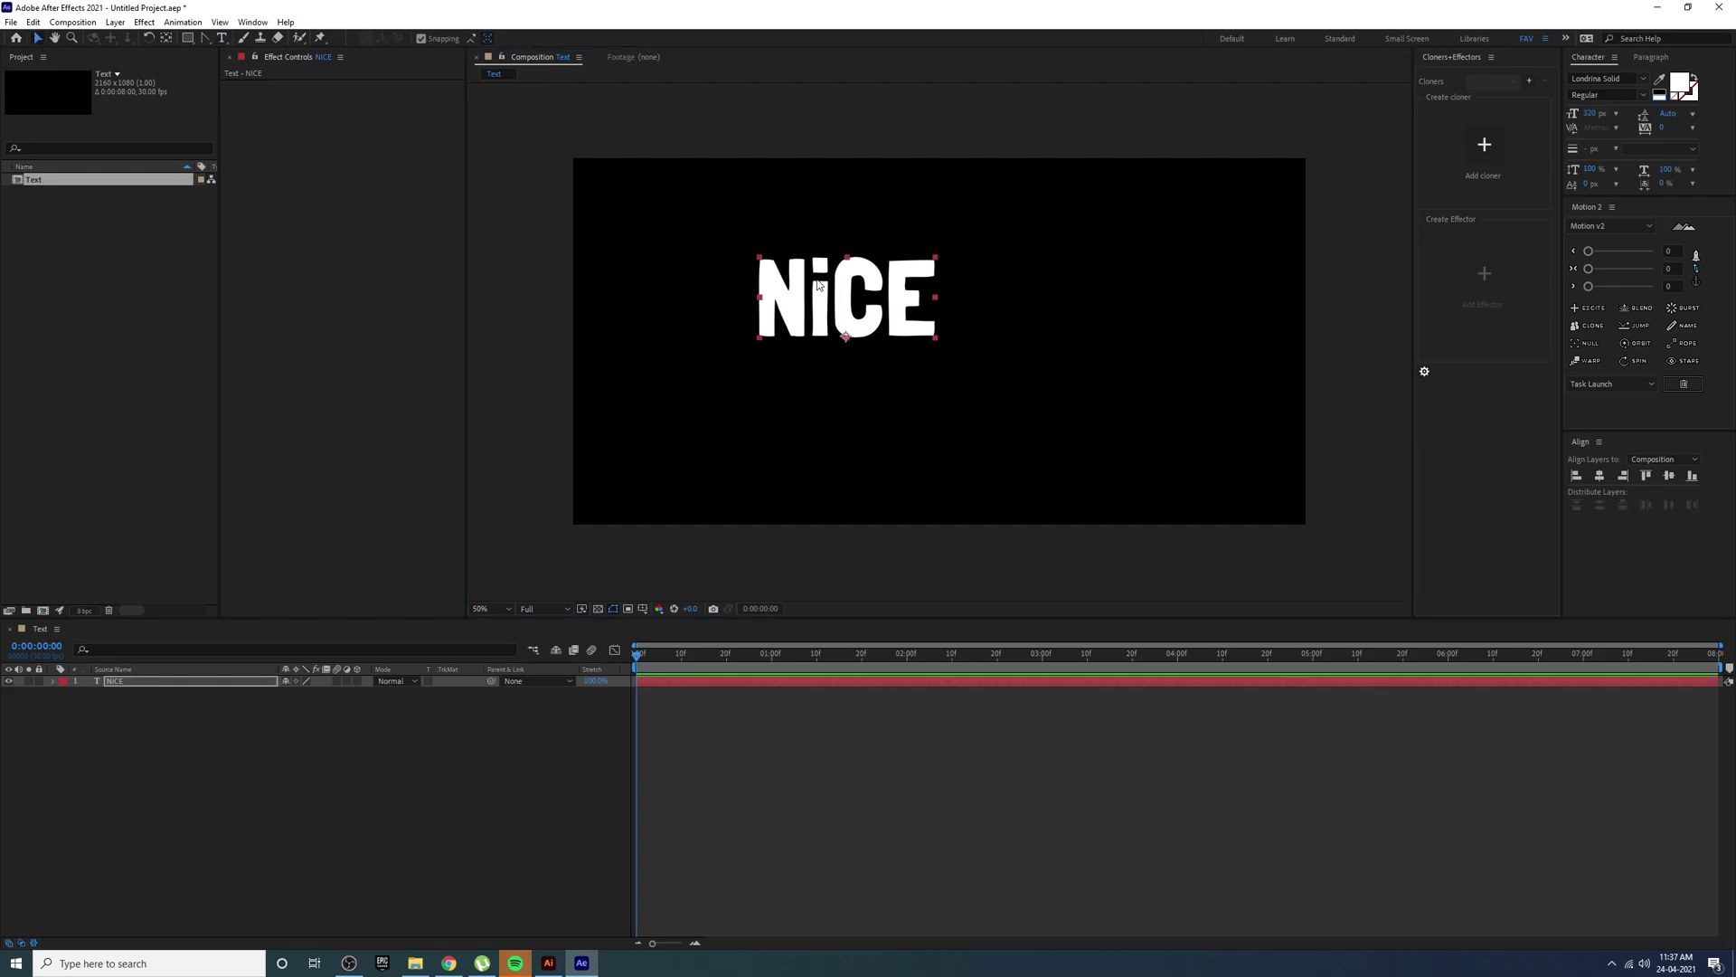
left_click_drag(816, 283, 859, 313)
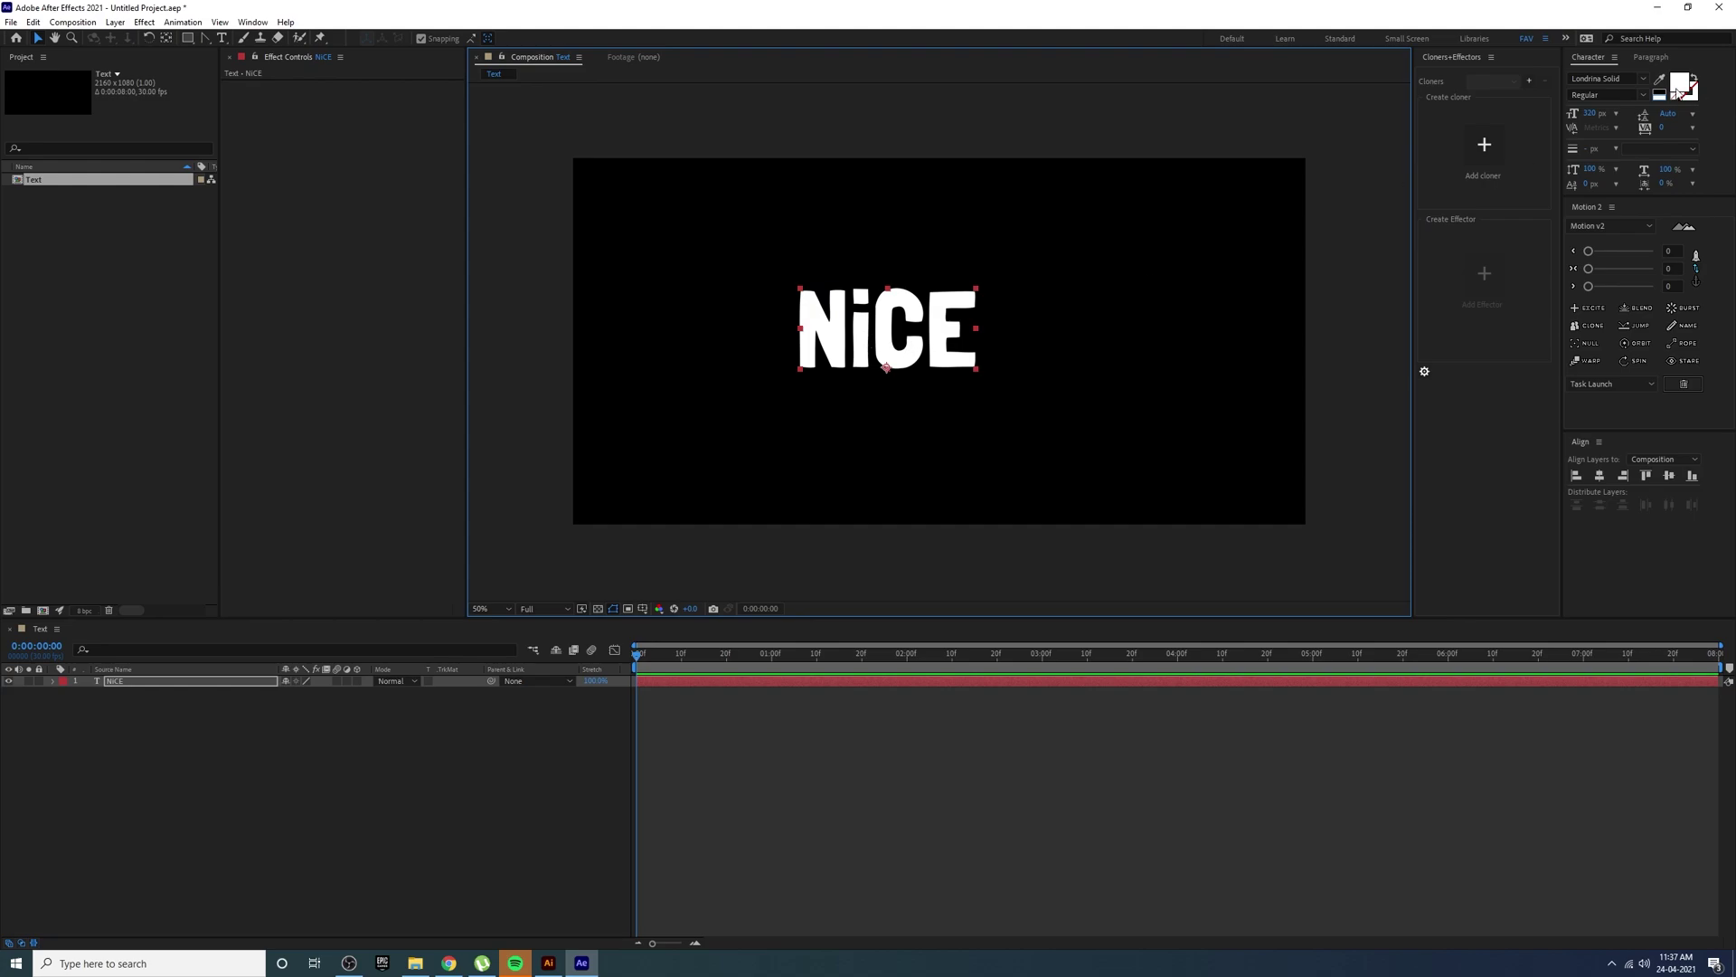
- Try the Luckiest Guy font on the NiCE text
left_click(1615, 80)
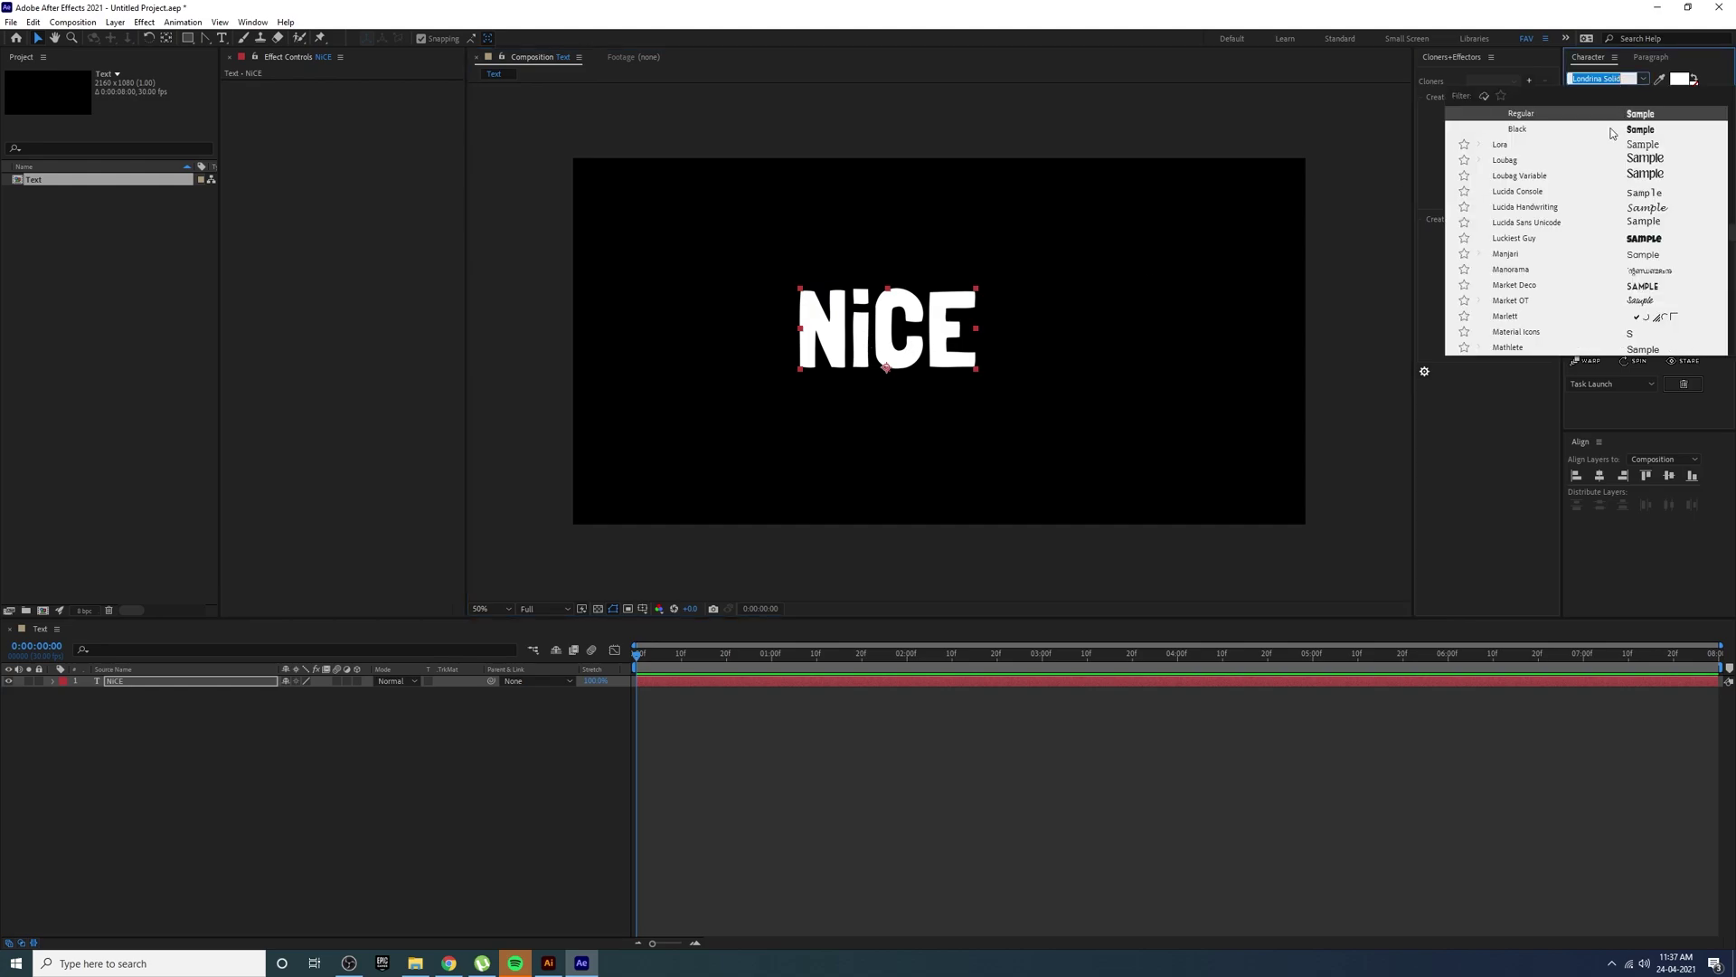
left_click(1559, 240)
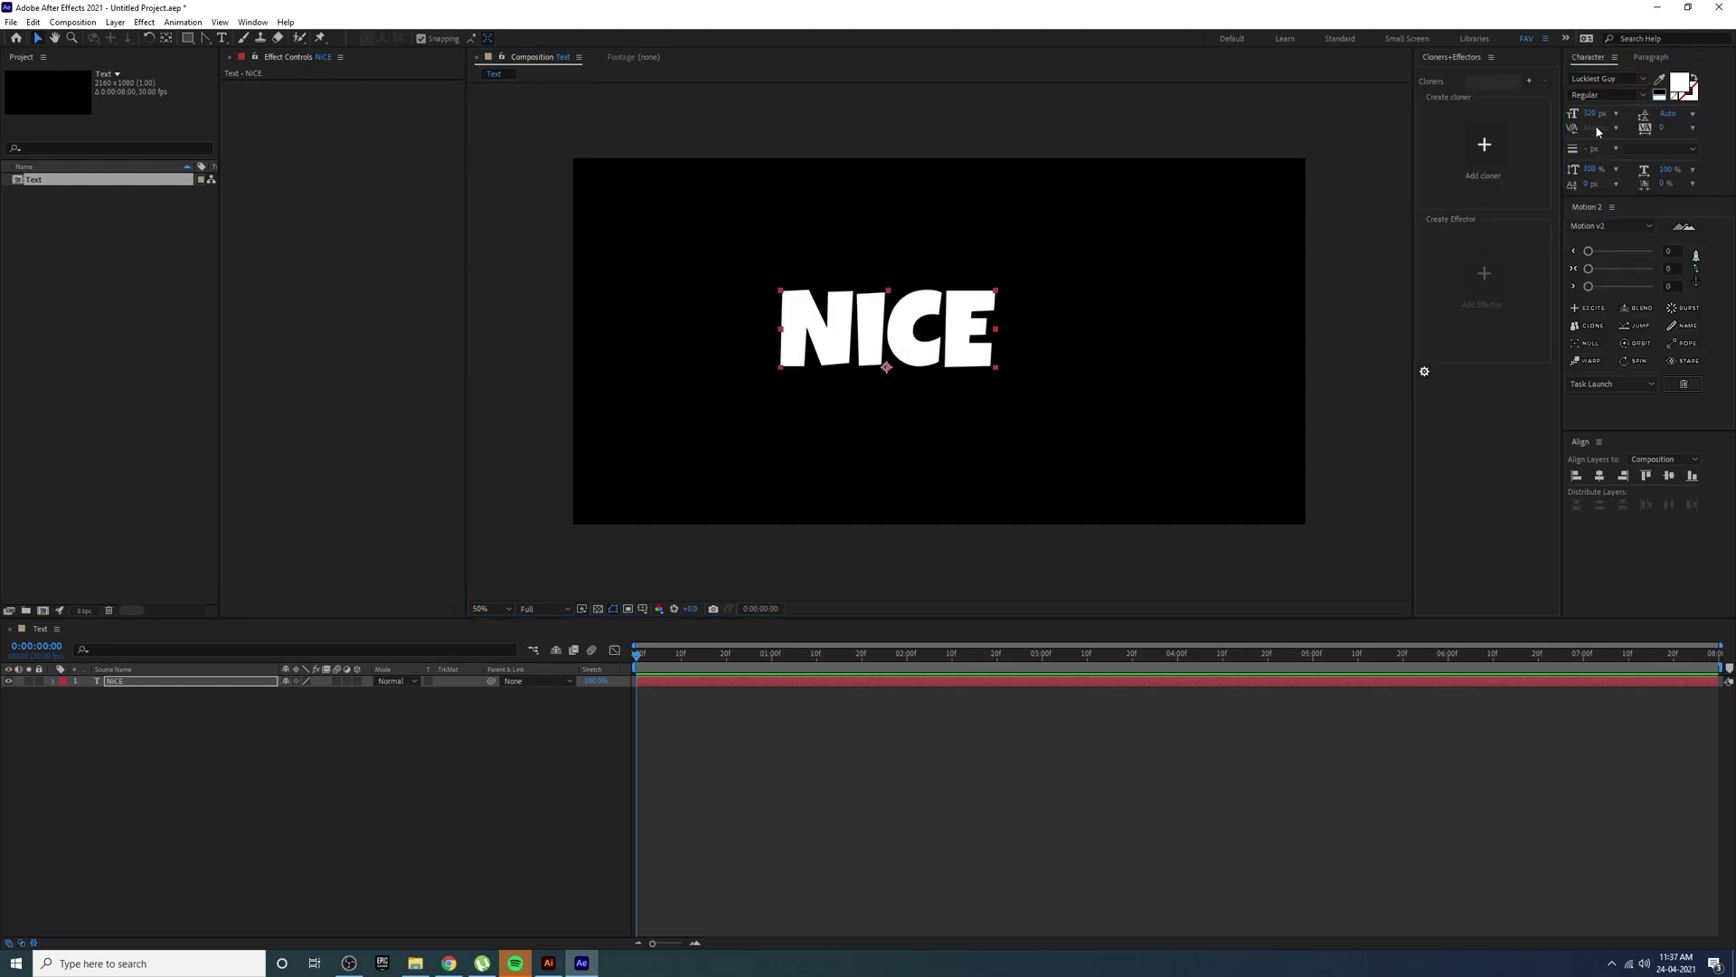
key("ctrl+z")
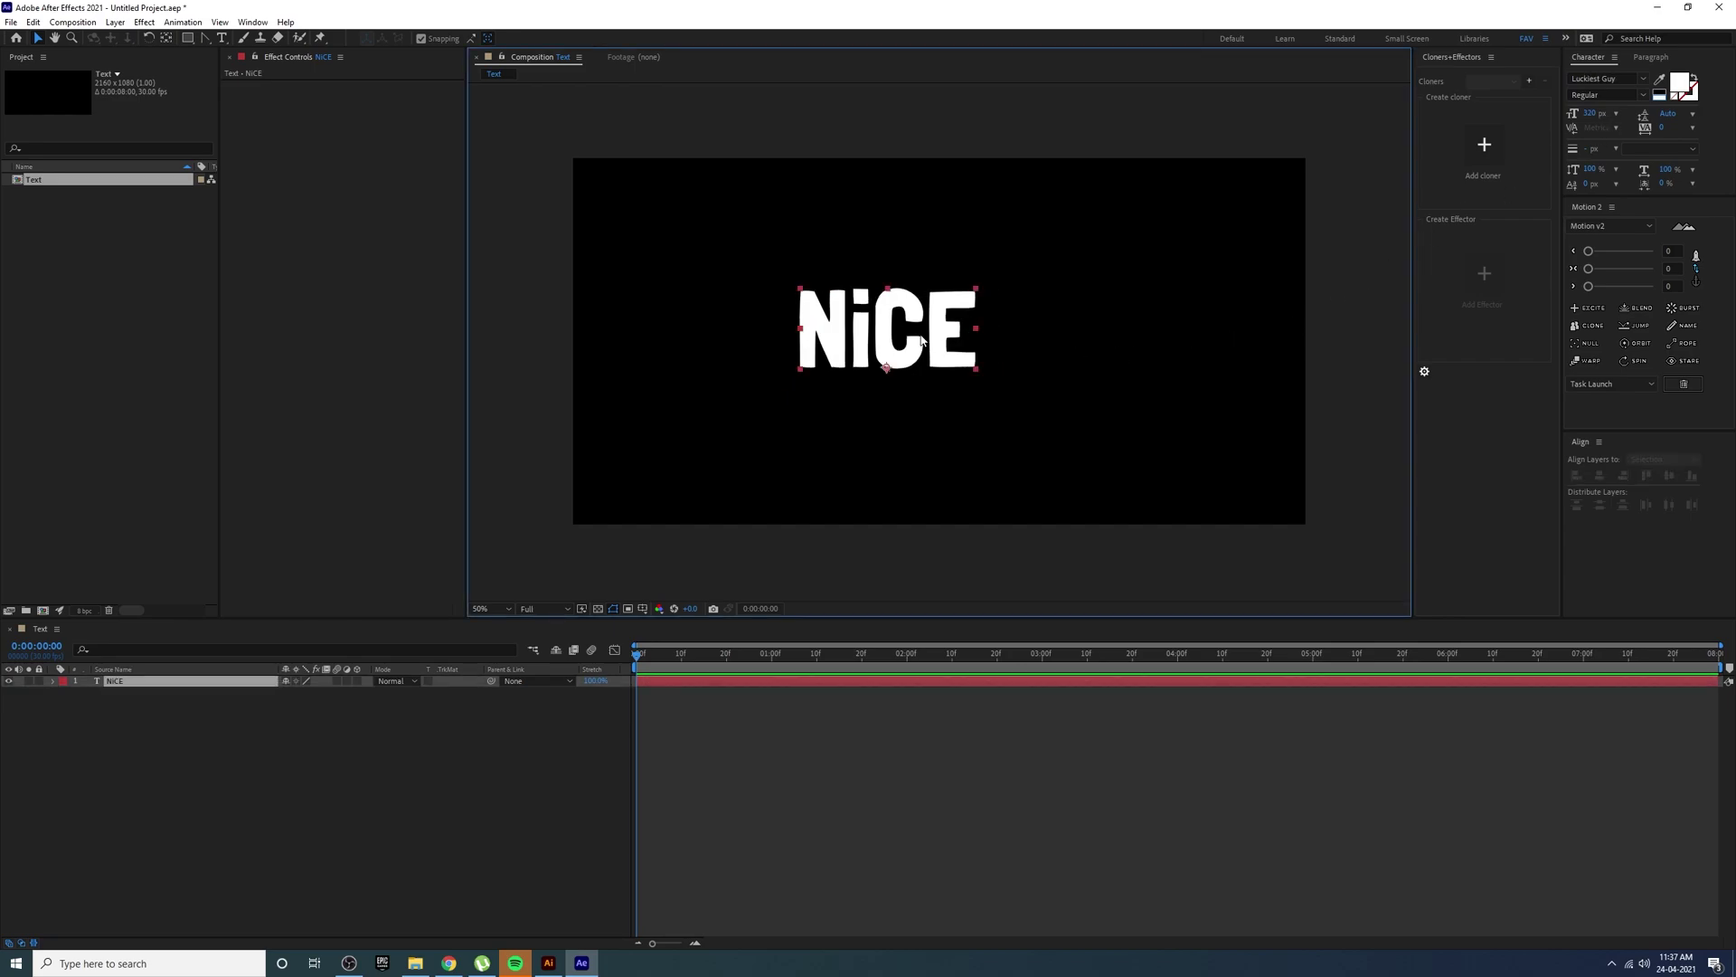
left_click(1602, 79)
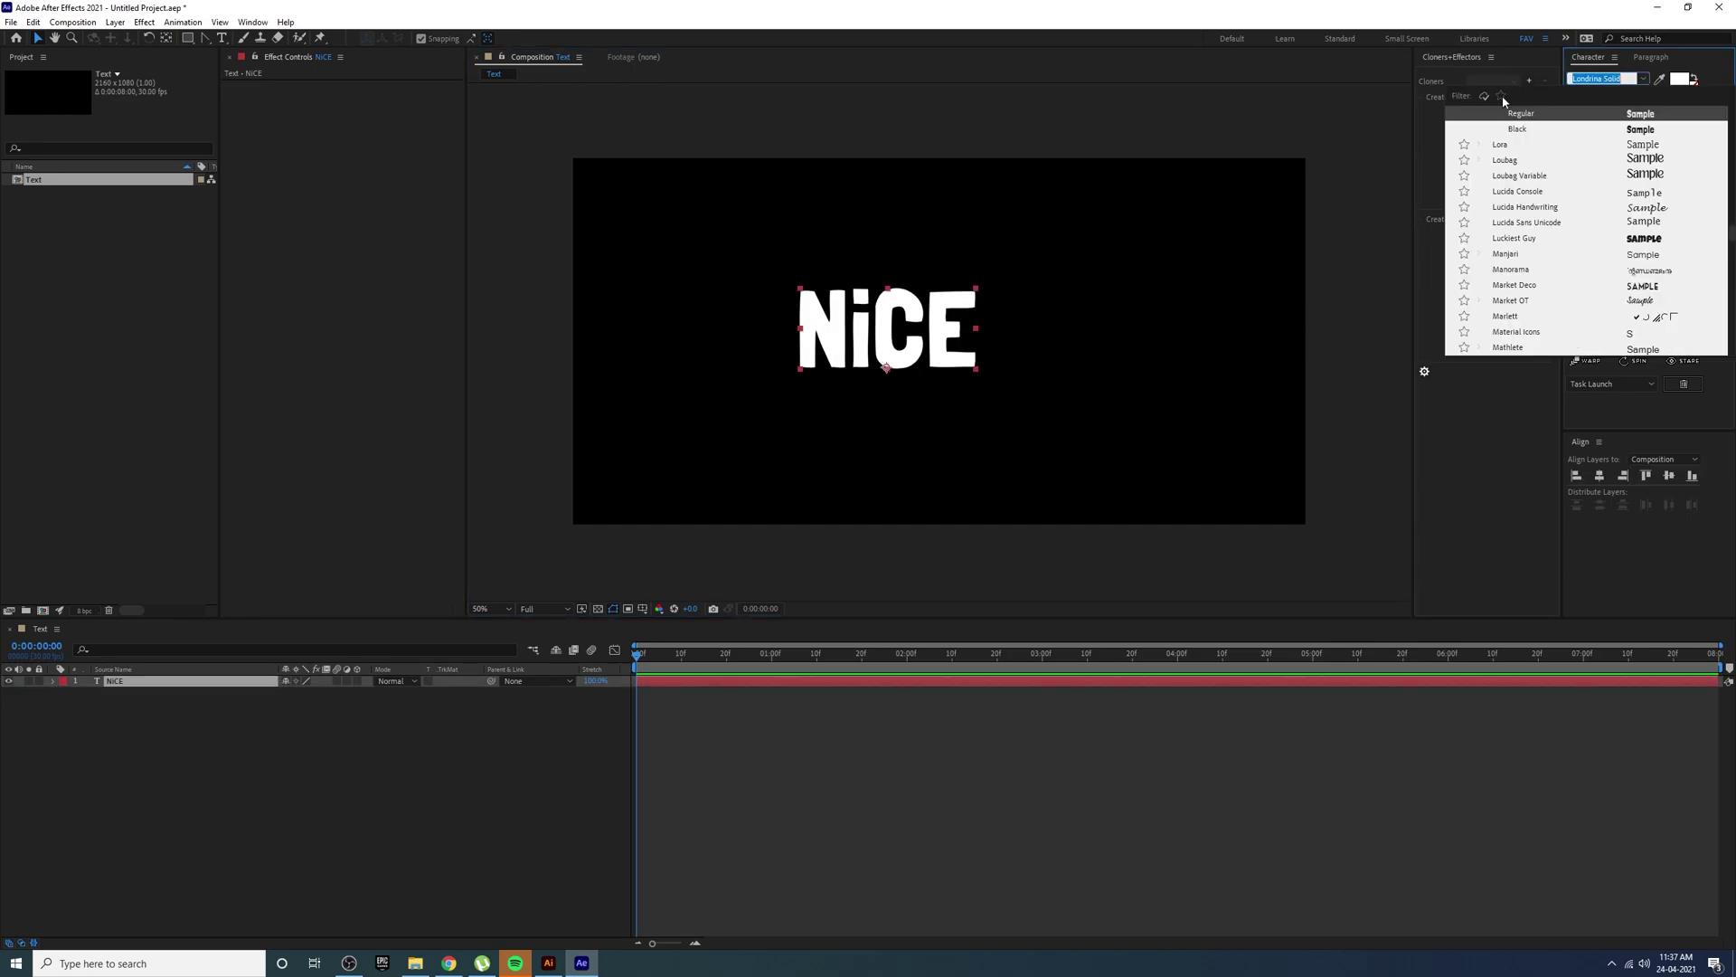
left_click(1438, 495)
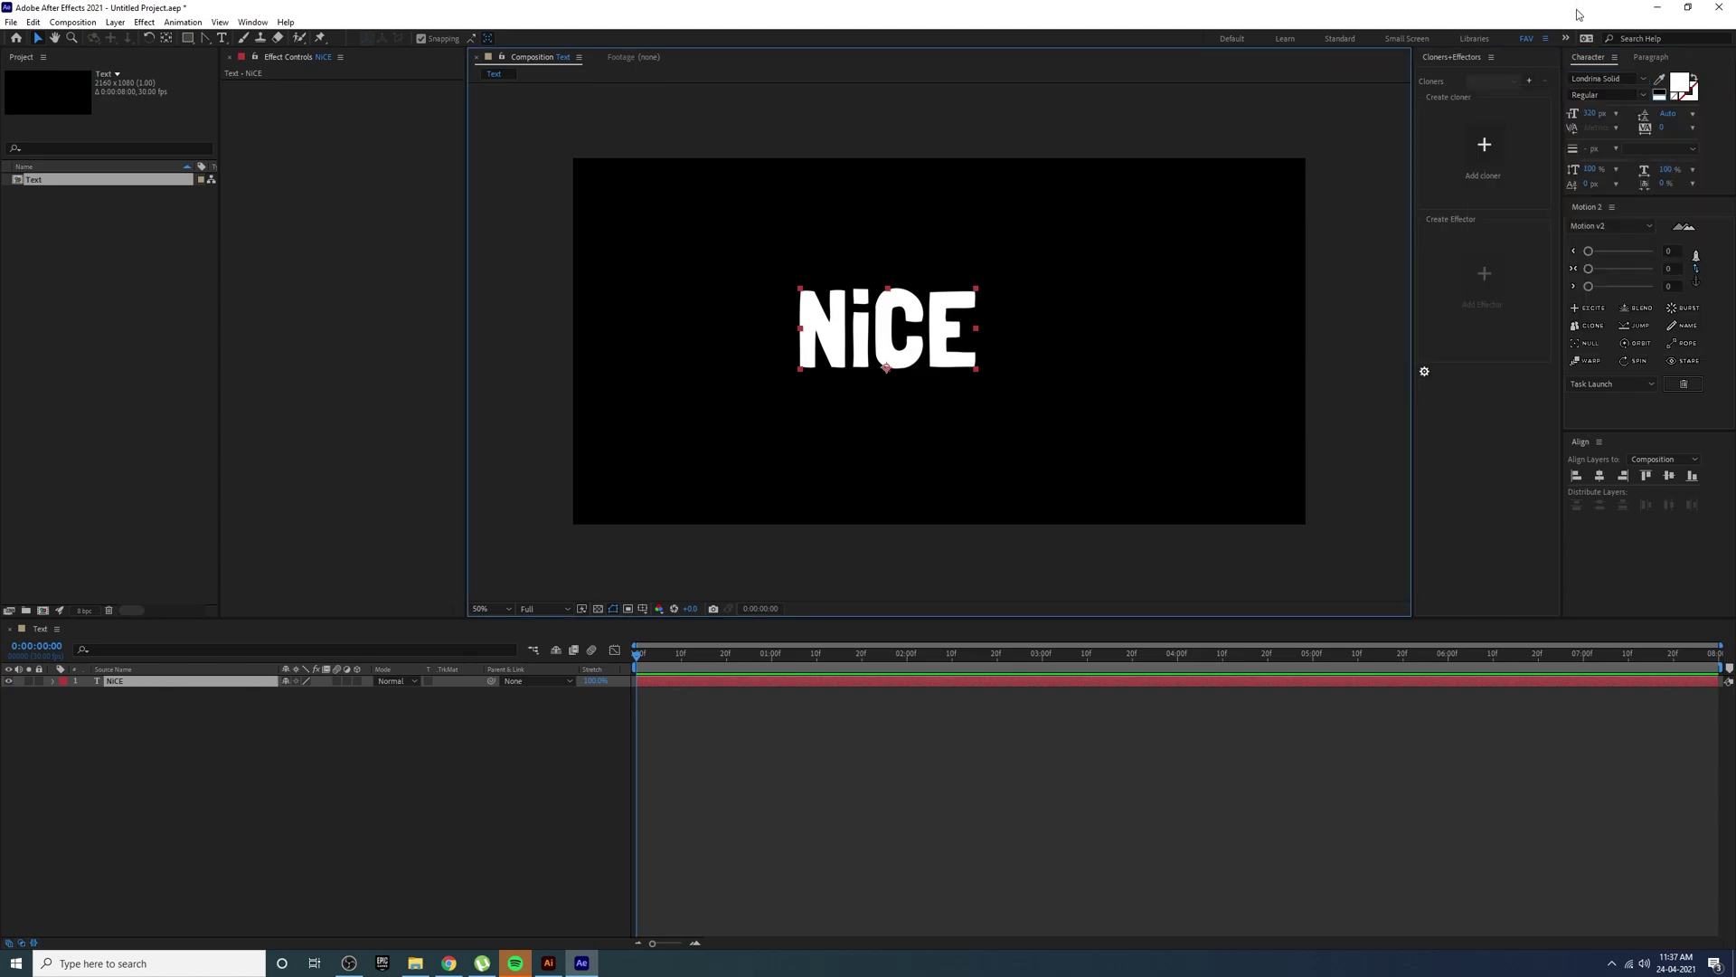
- Center the NiCE text horizontally and vertically in the composition
left_click(1649, 57)
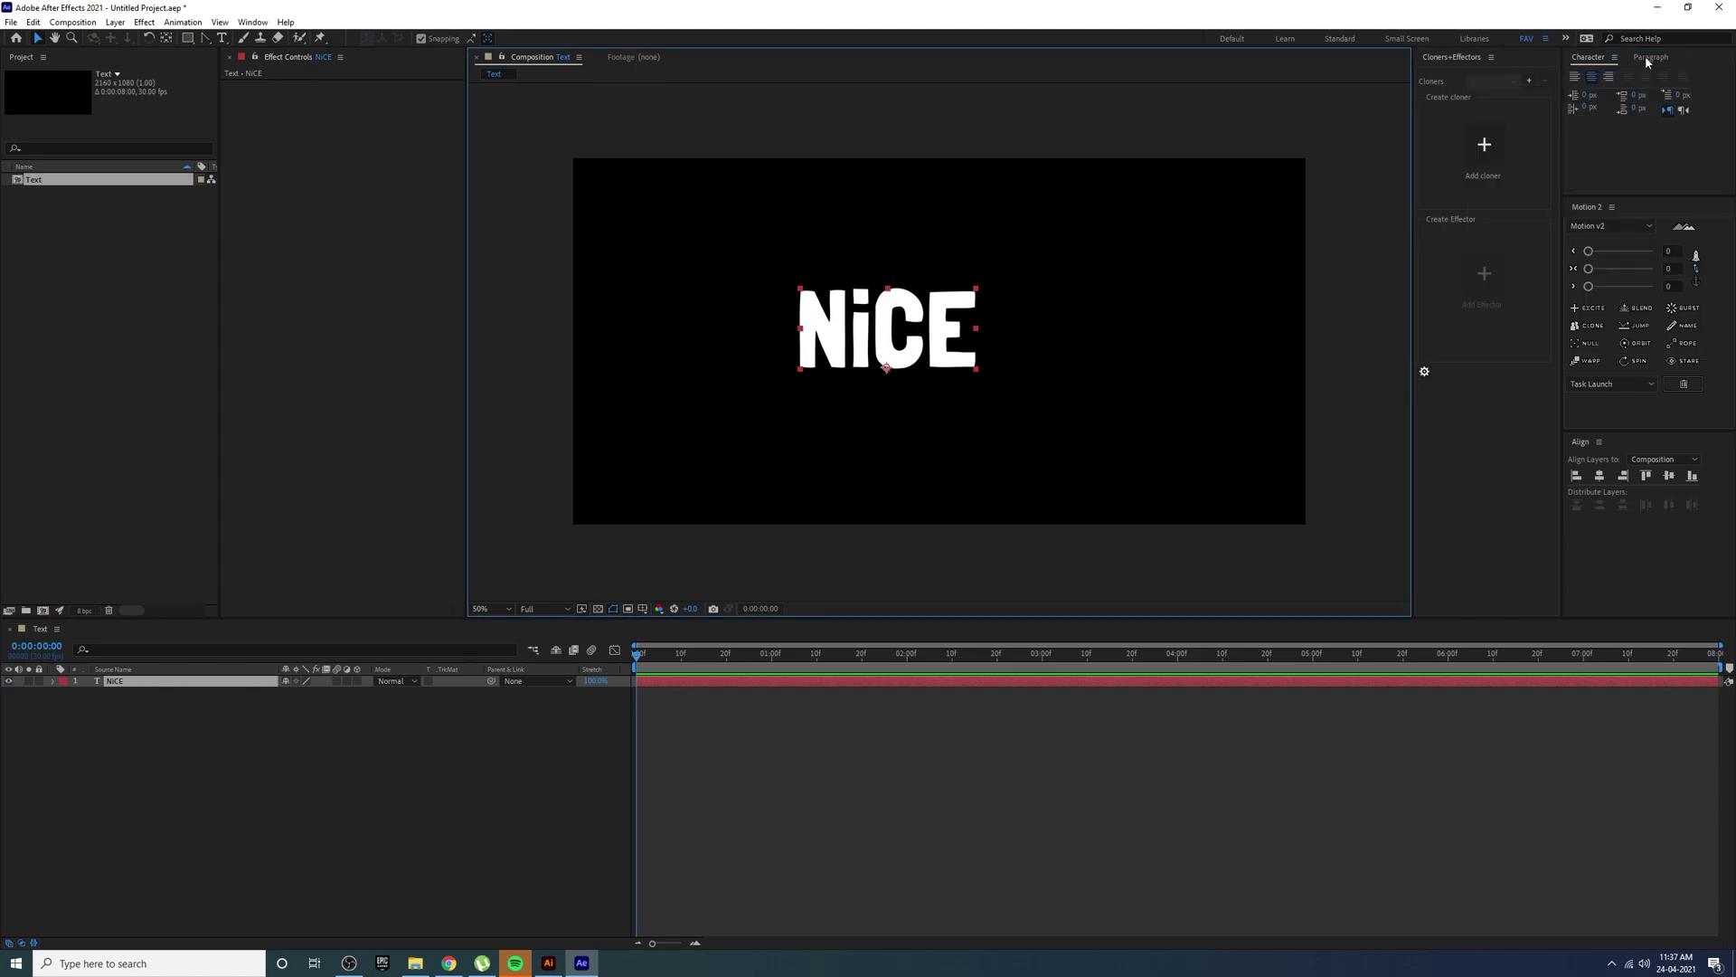
left_click(1589, 59)
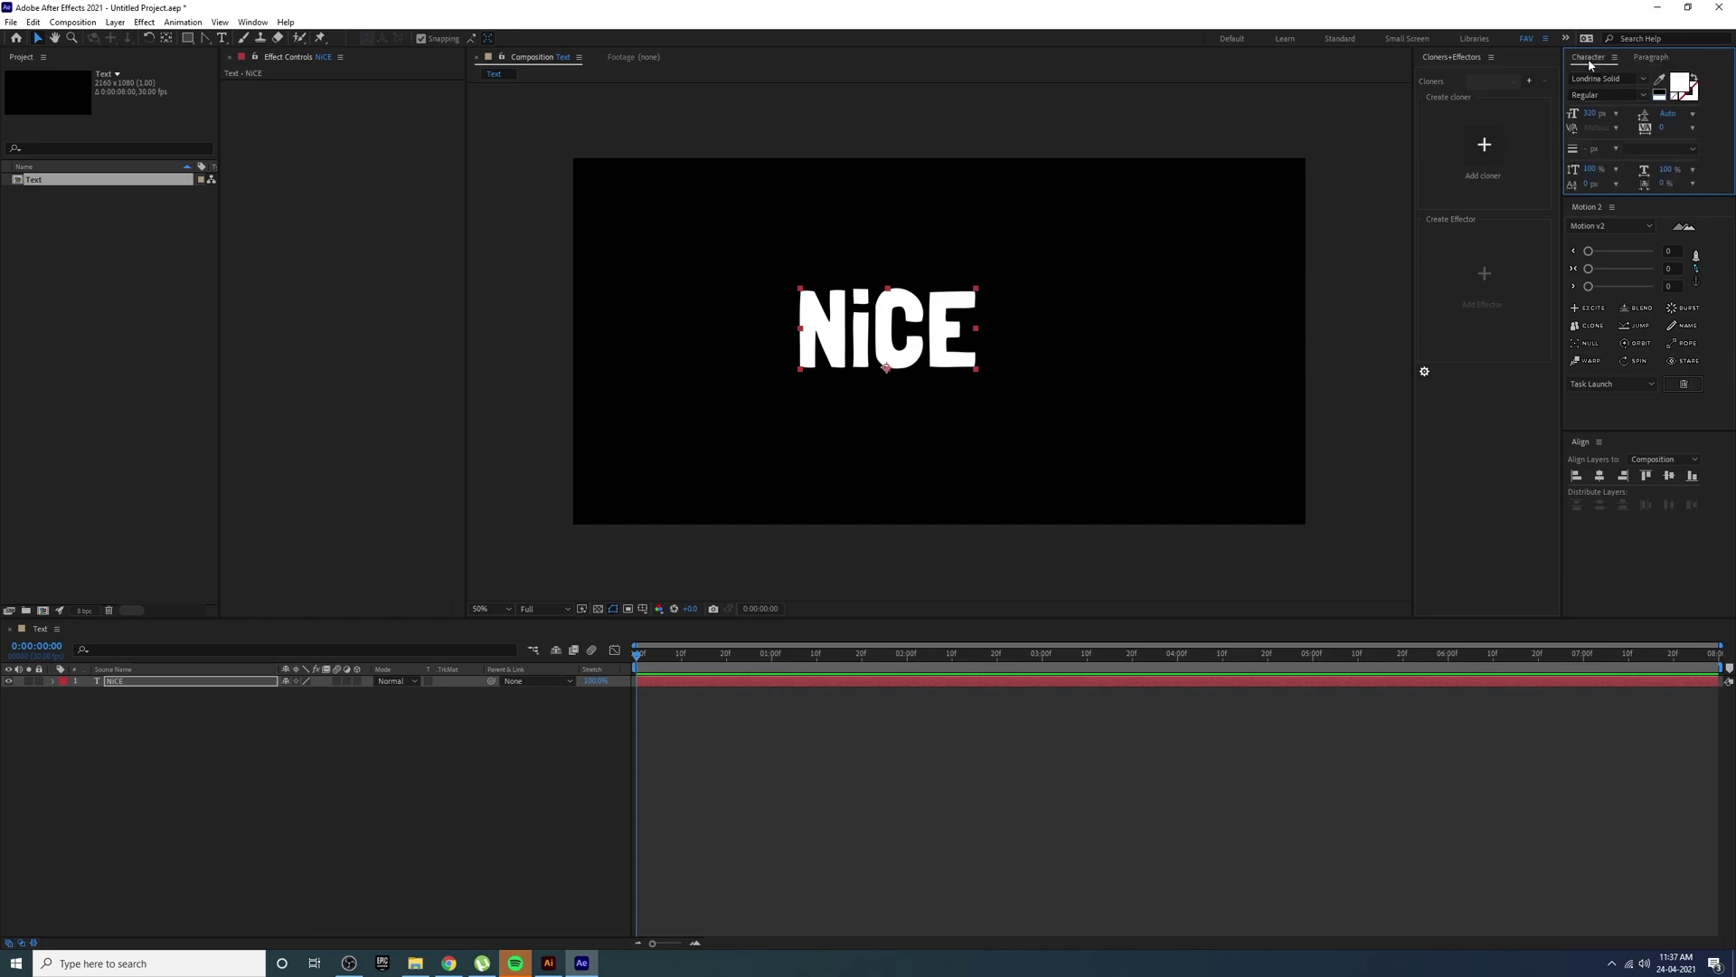
left_click(1600, 476)
left_click(1670, 477)
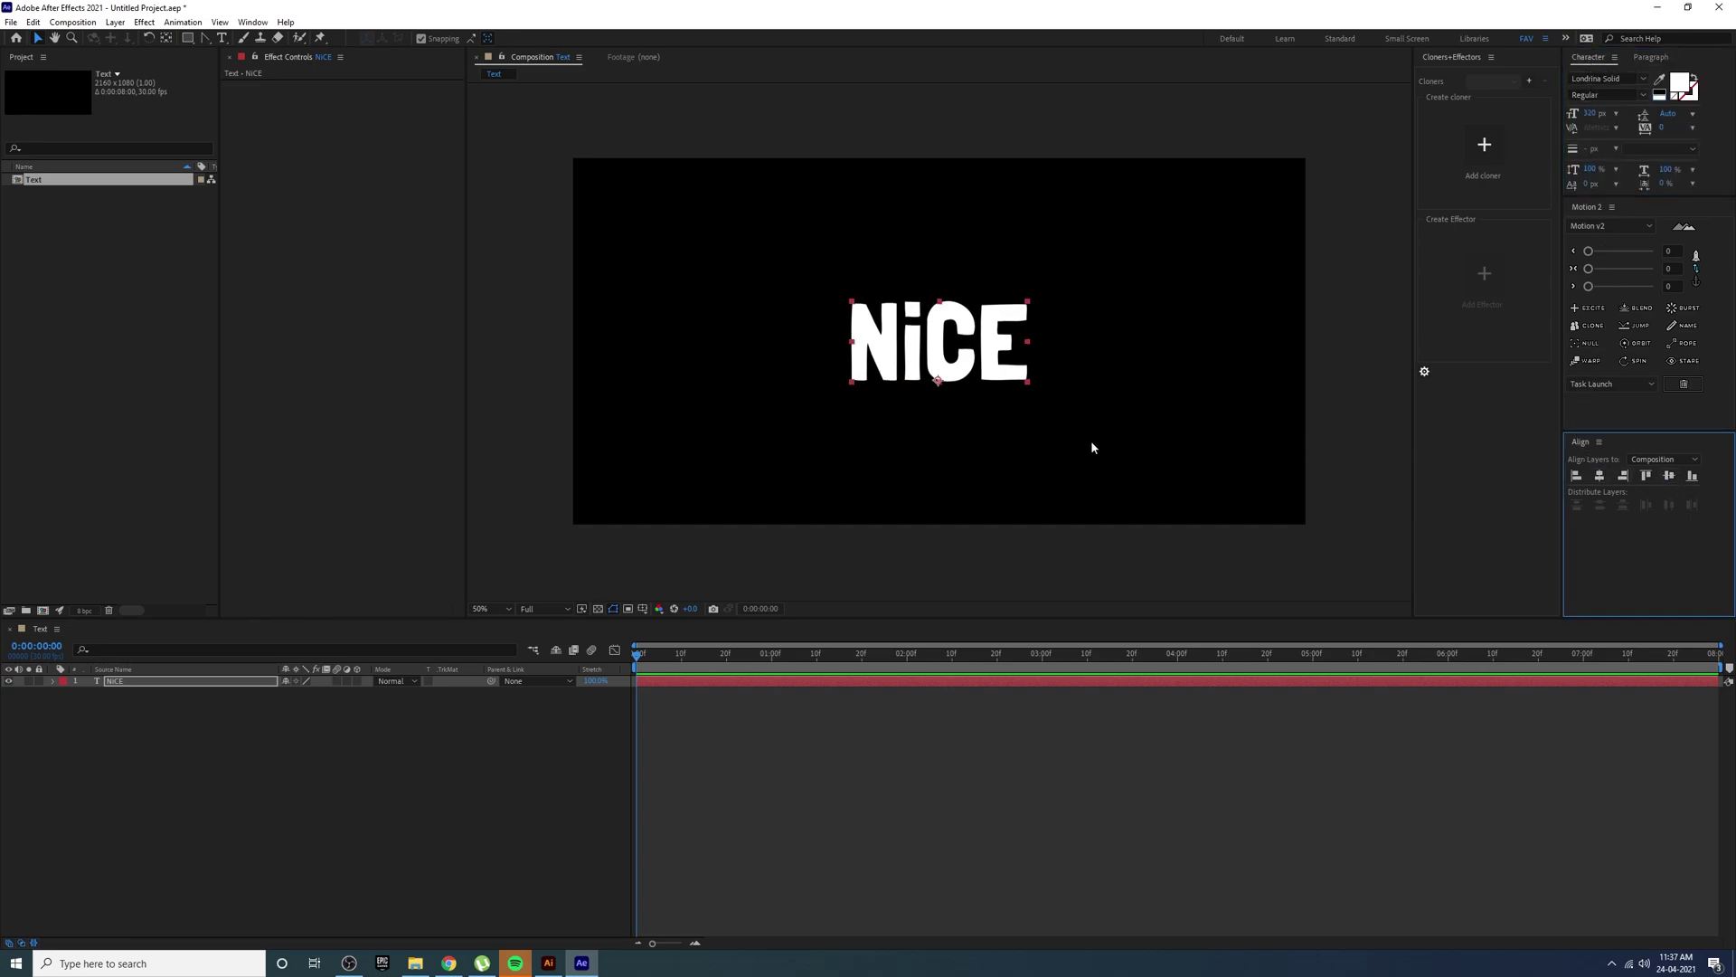
- Add a Rotation text animator to the NiCE layer and set its rotation to -11°
left_click(1036, 542)
key(".")
left_click(990, 380)
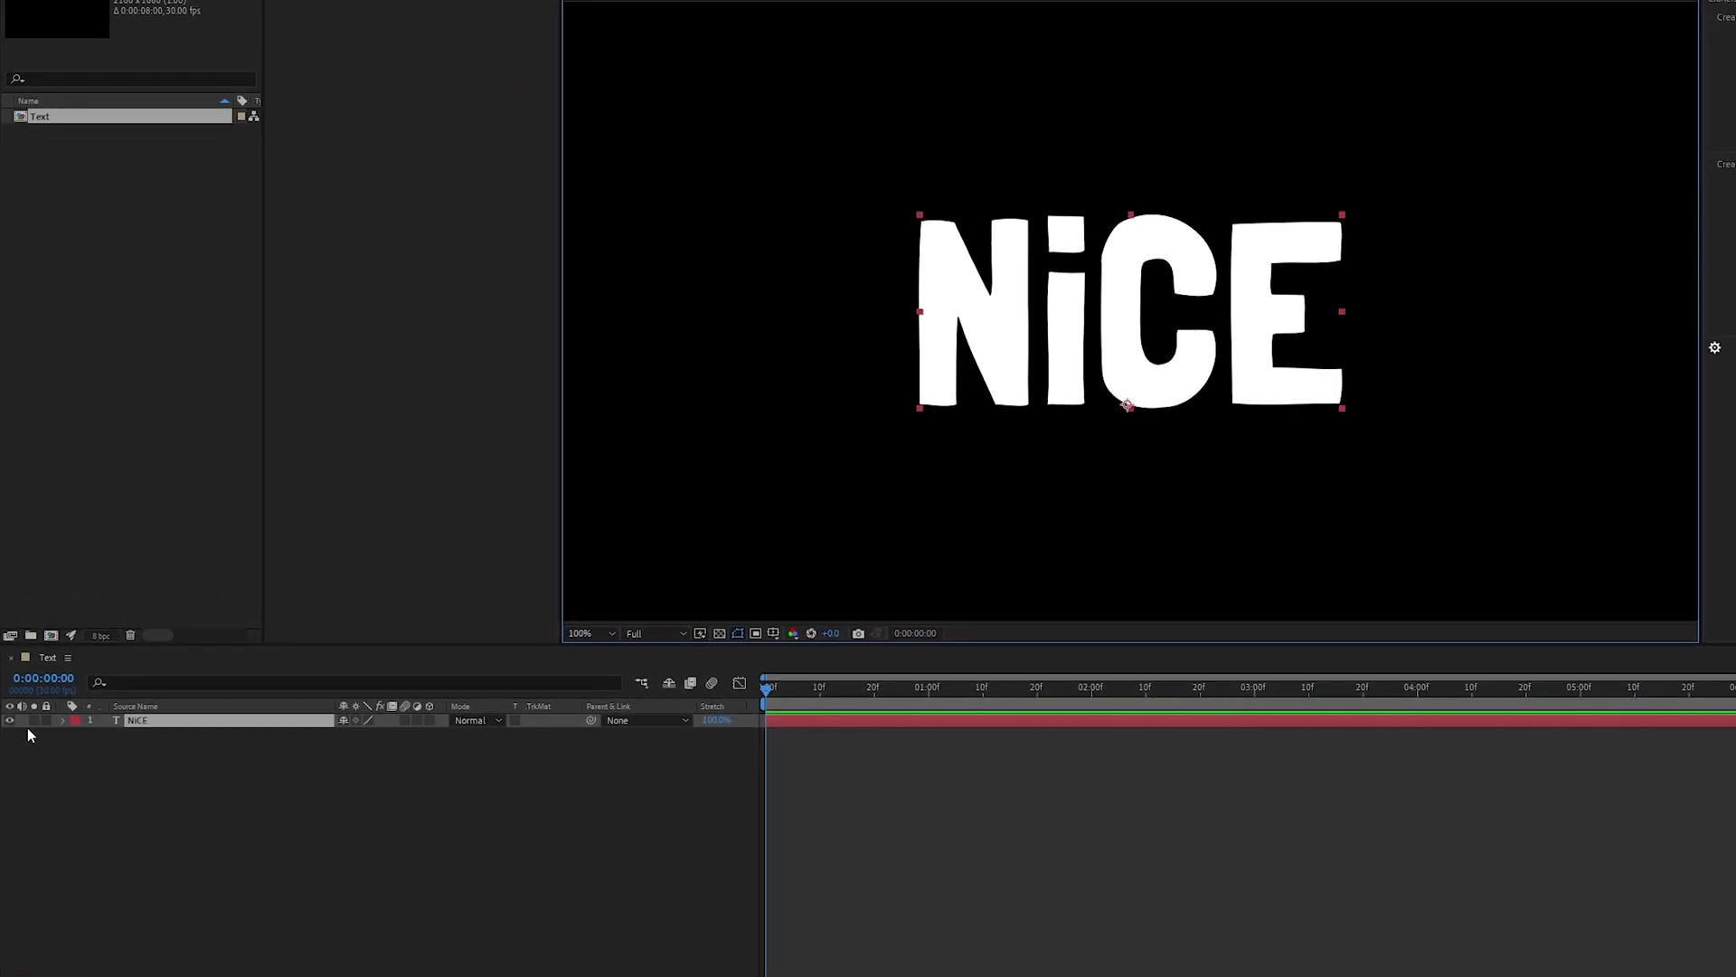
left_click(52, 680)
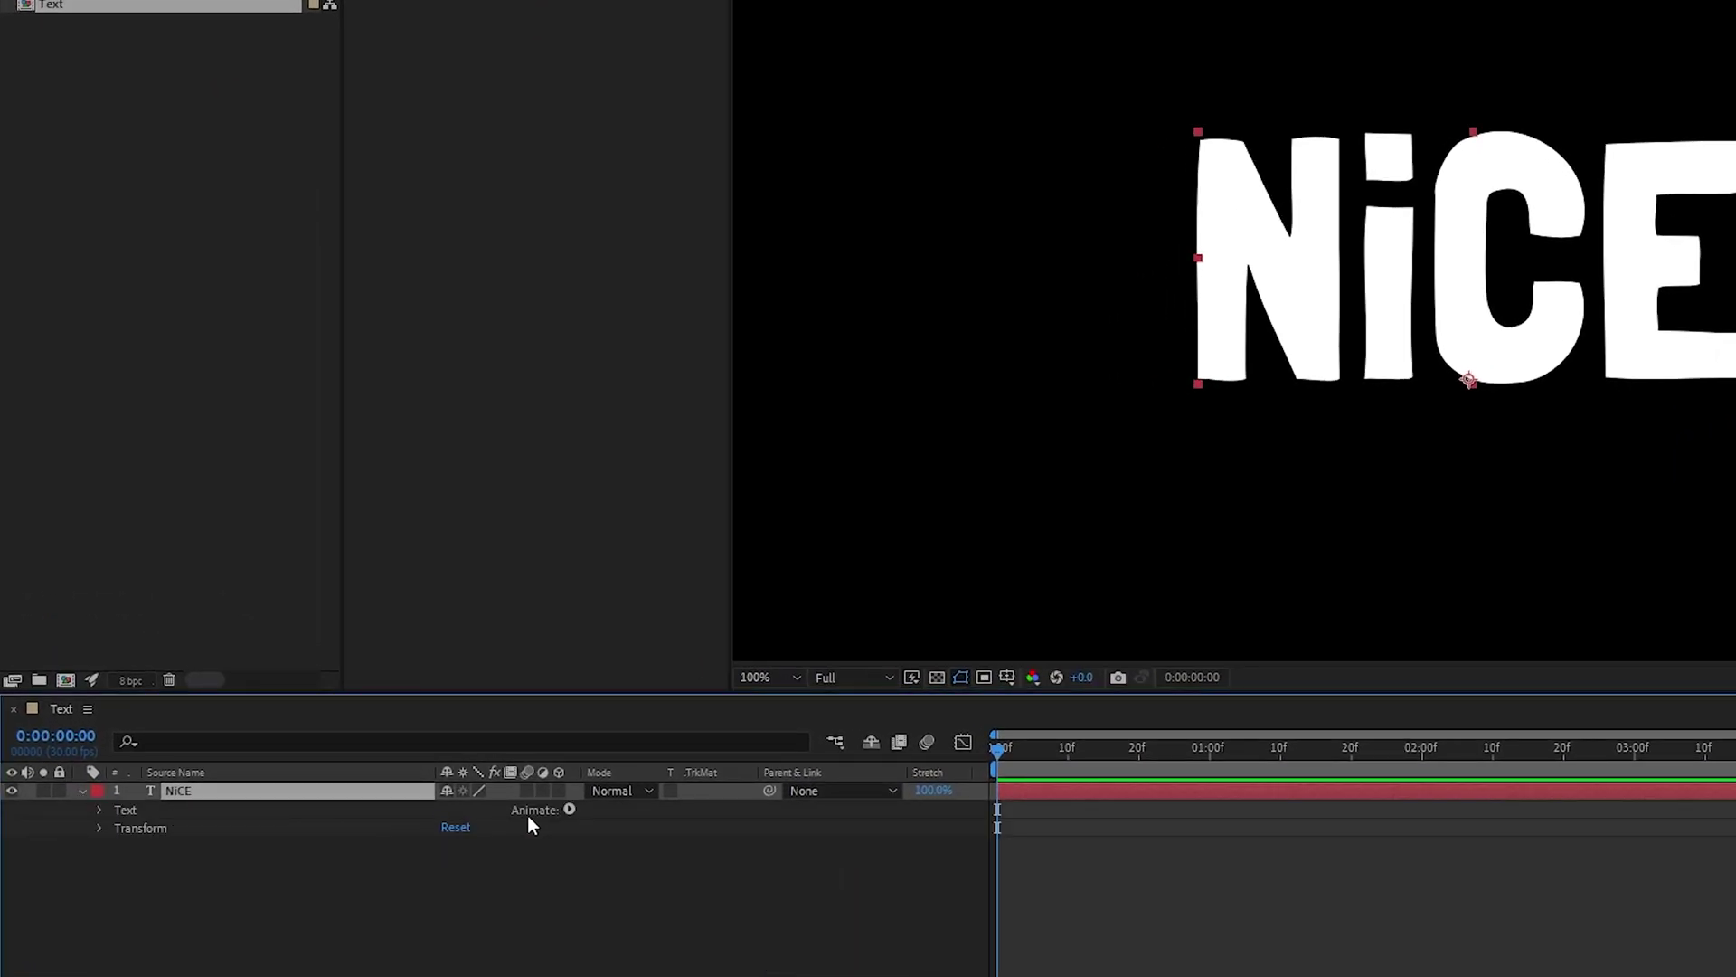
left_click(568, 809)
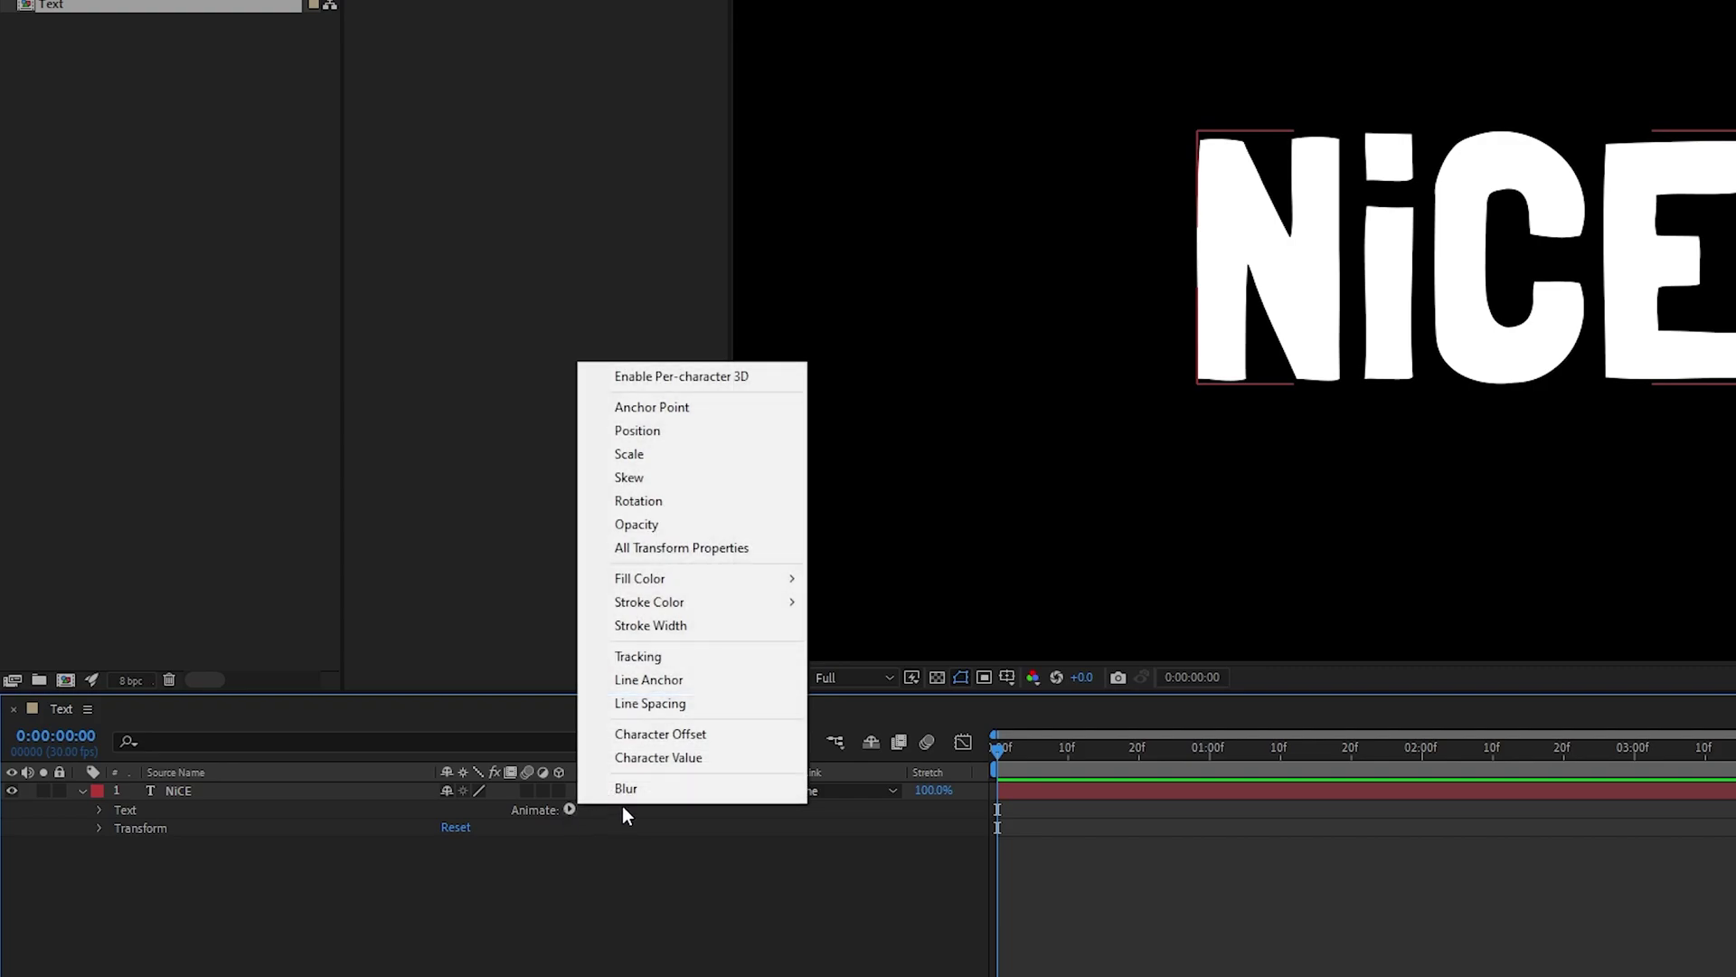
left_click(687, 505)
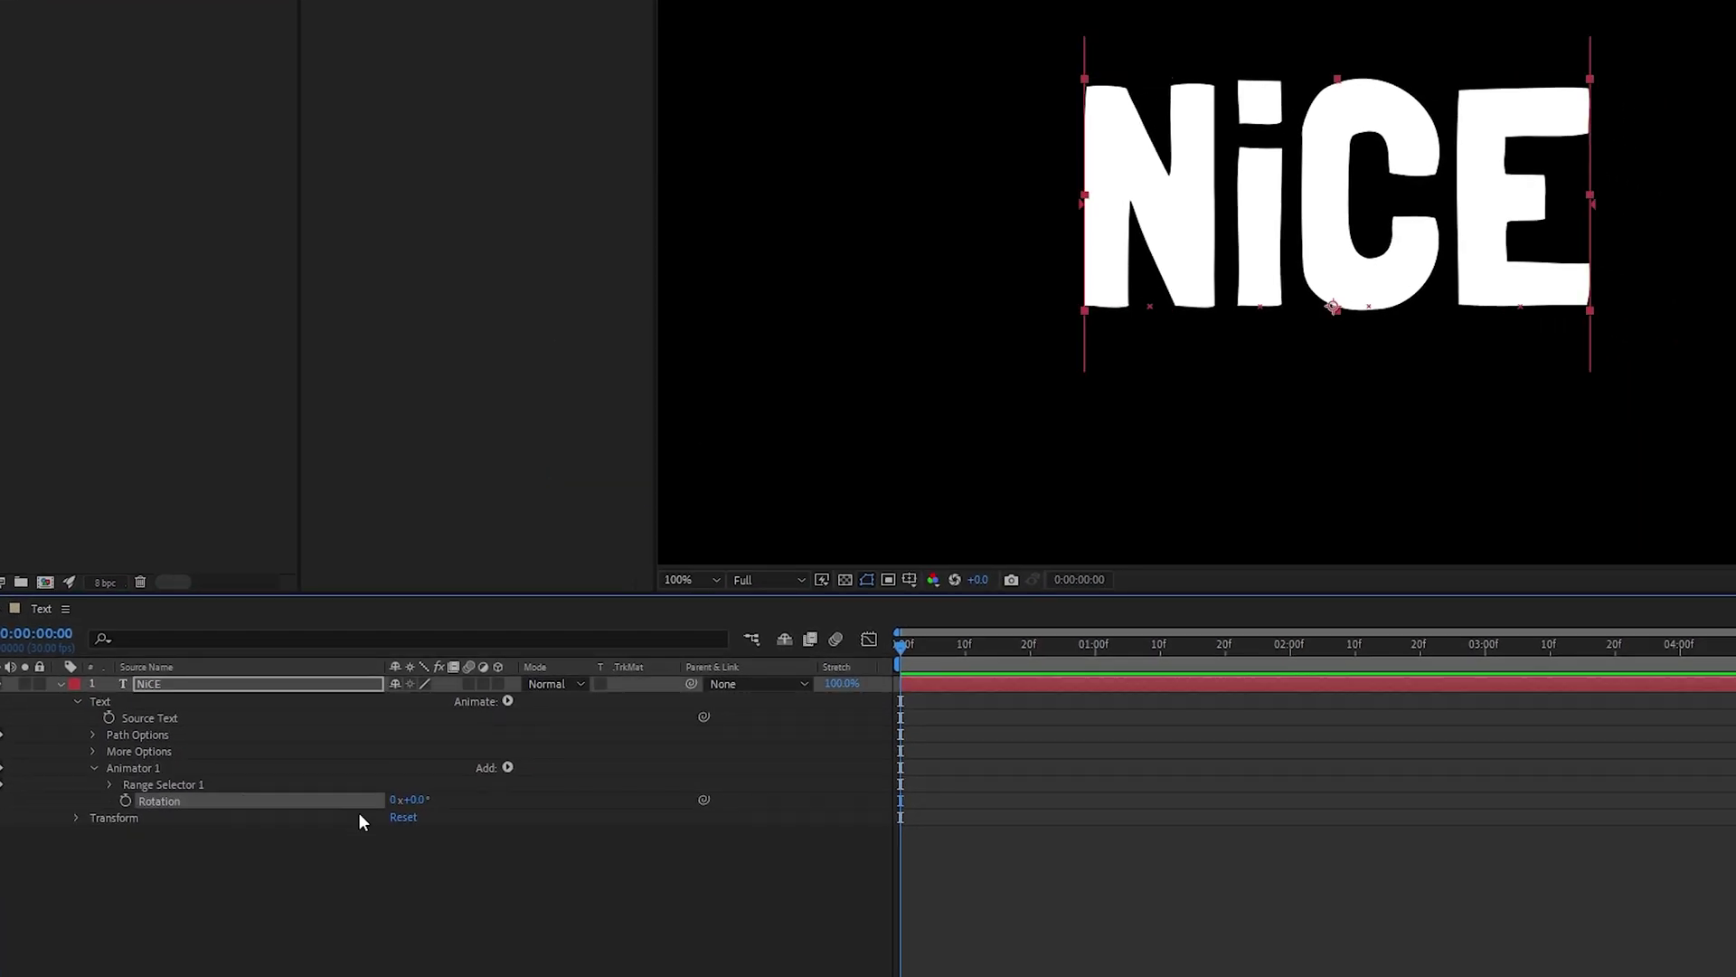
mouse_move(412, 803)
left_mouse_down()
mouse_move(503, 828)
mouse_move(443, 830)
mouse_move(409, 802)
left_mouse_up()
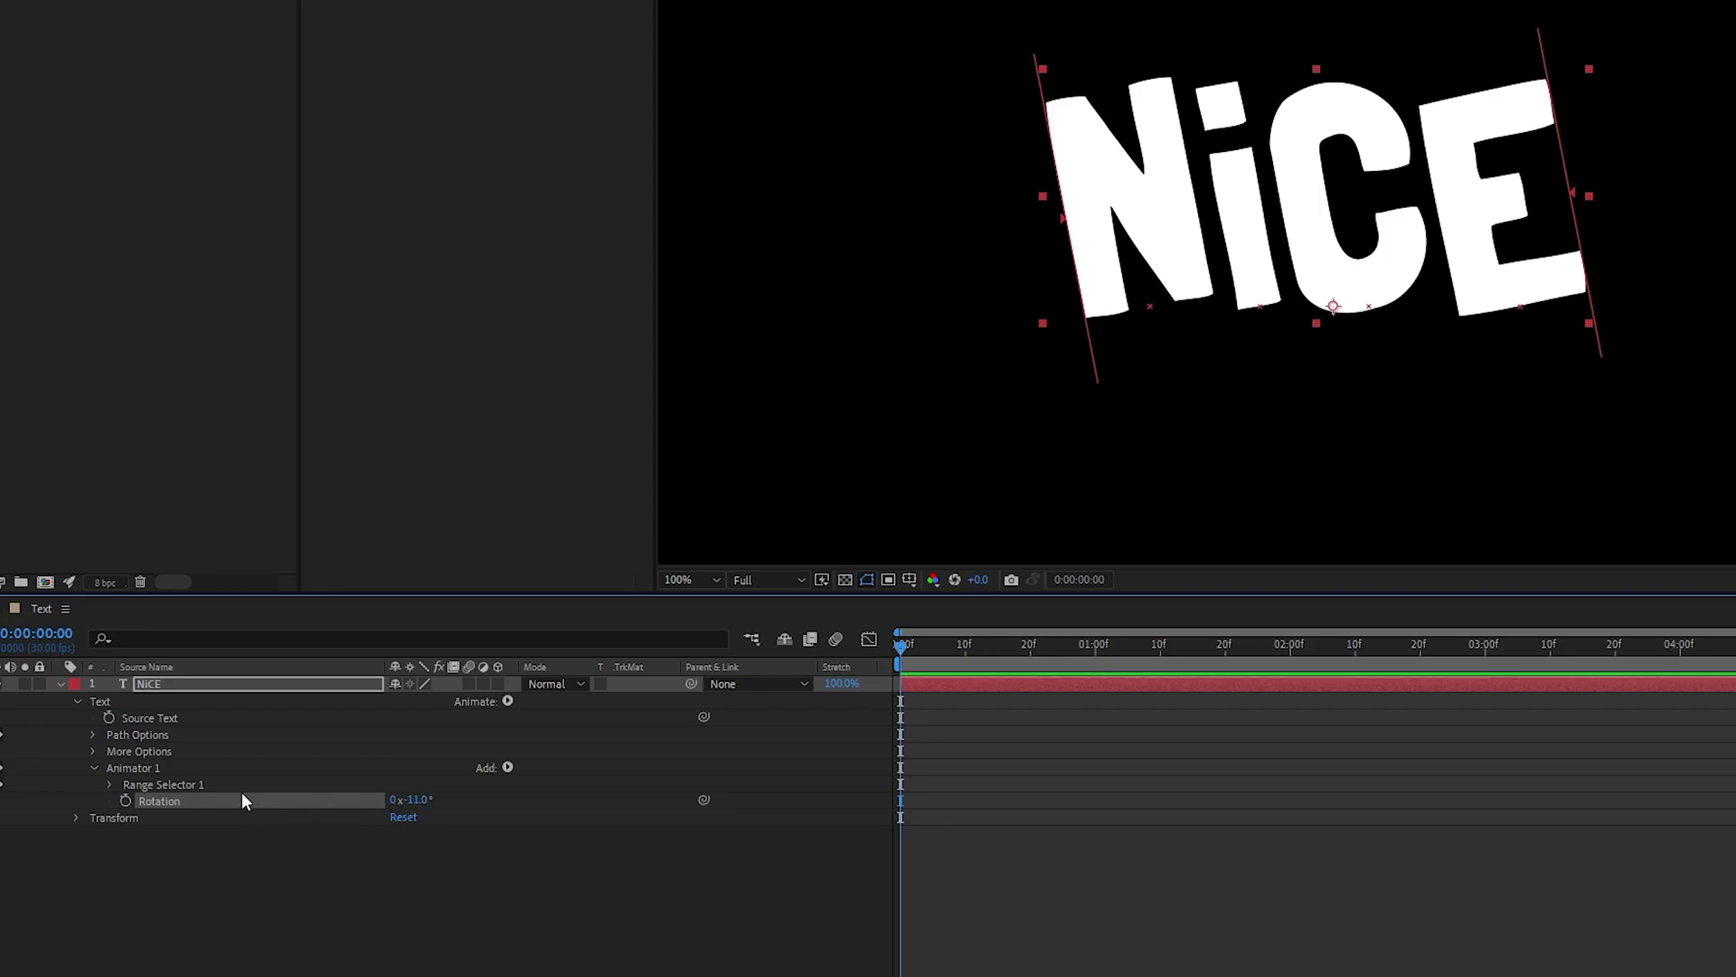
- Set the End of the first animator's range selector to 59% so the tilt covers only the first letters
left_click(165, 782)
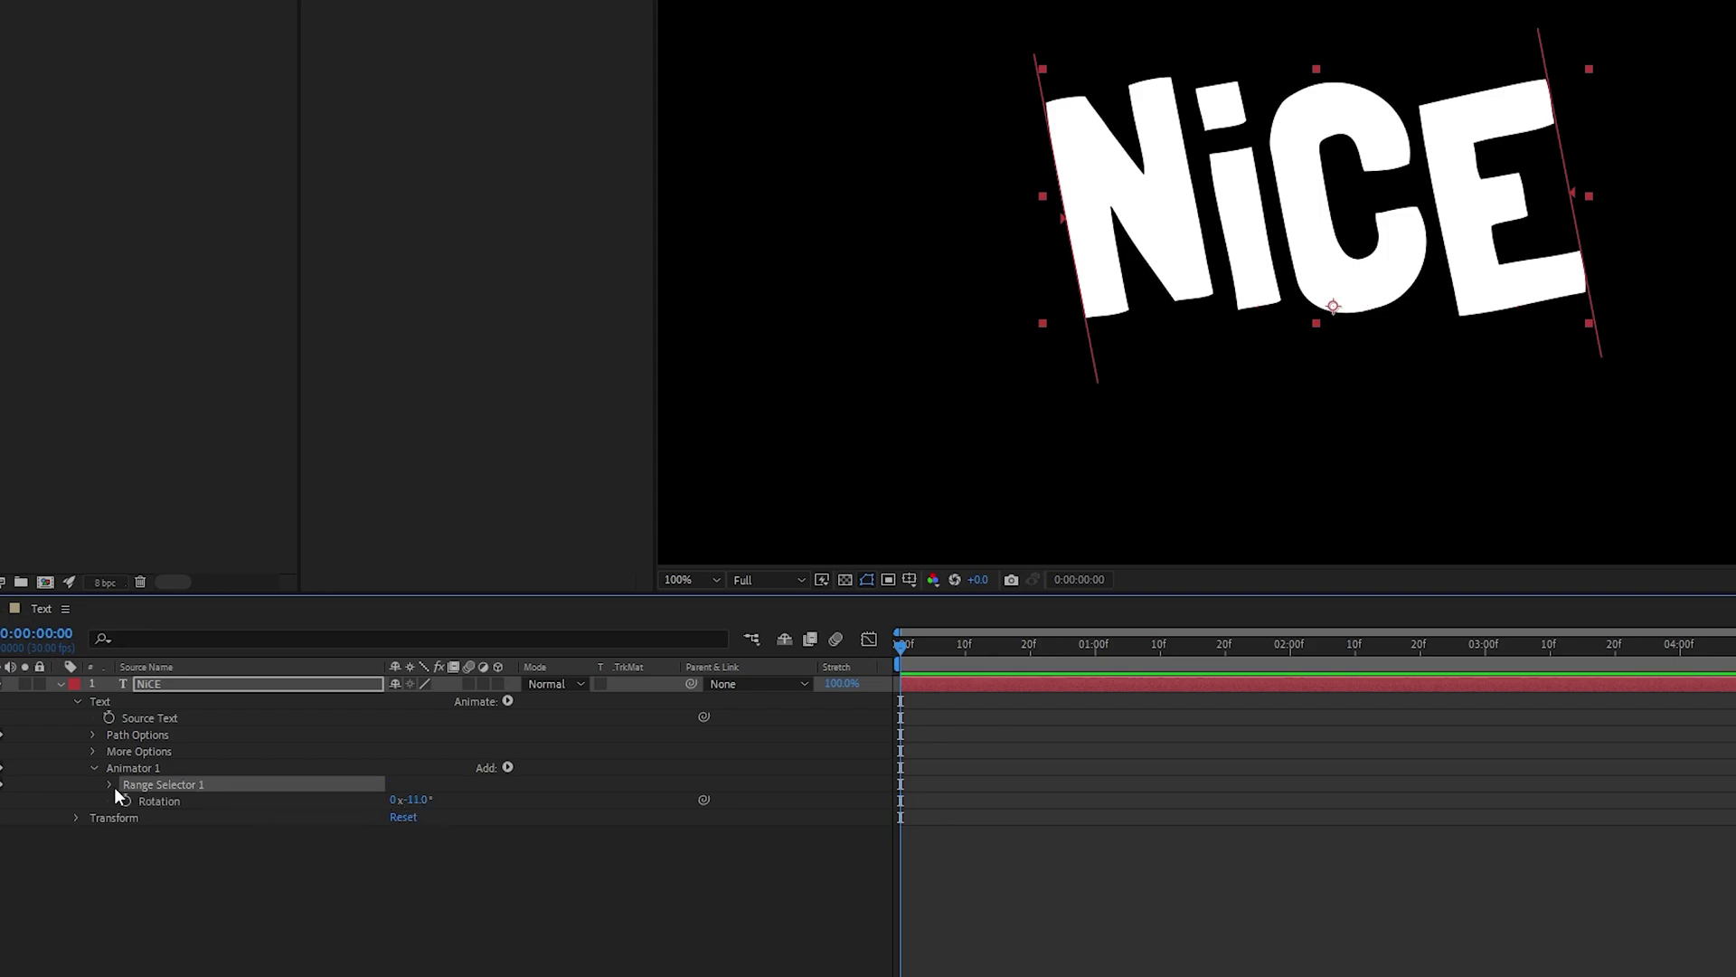
left_click(112, 785)
left_click(200, 814)
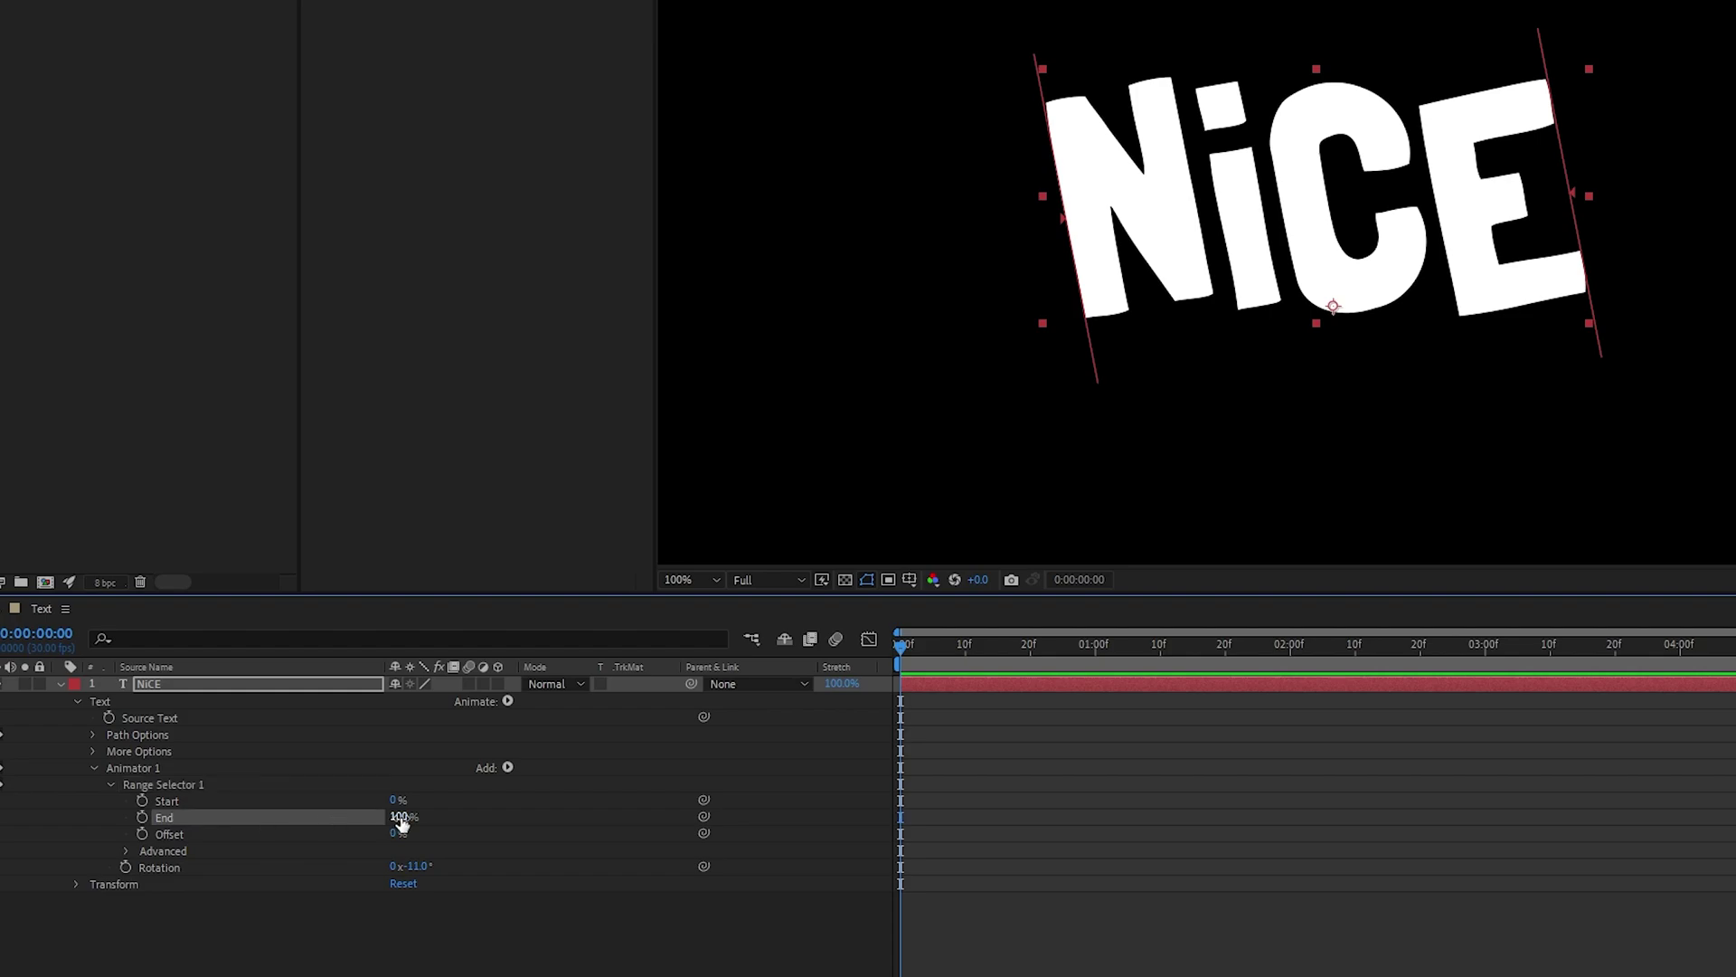
mouse_move(392, 817)
left_mouse_down()
mouse_move(346, 828)
mouse_move(373, 830)
left_mouse_up()
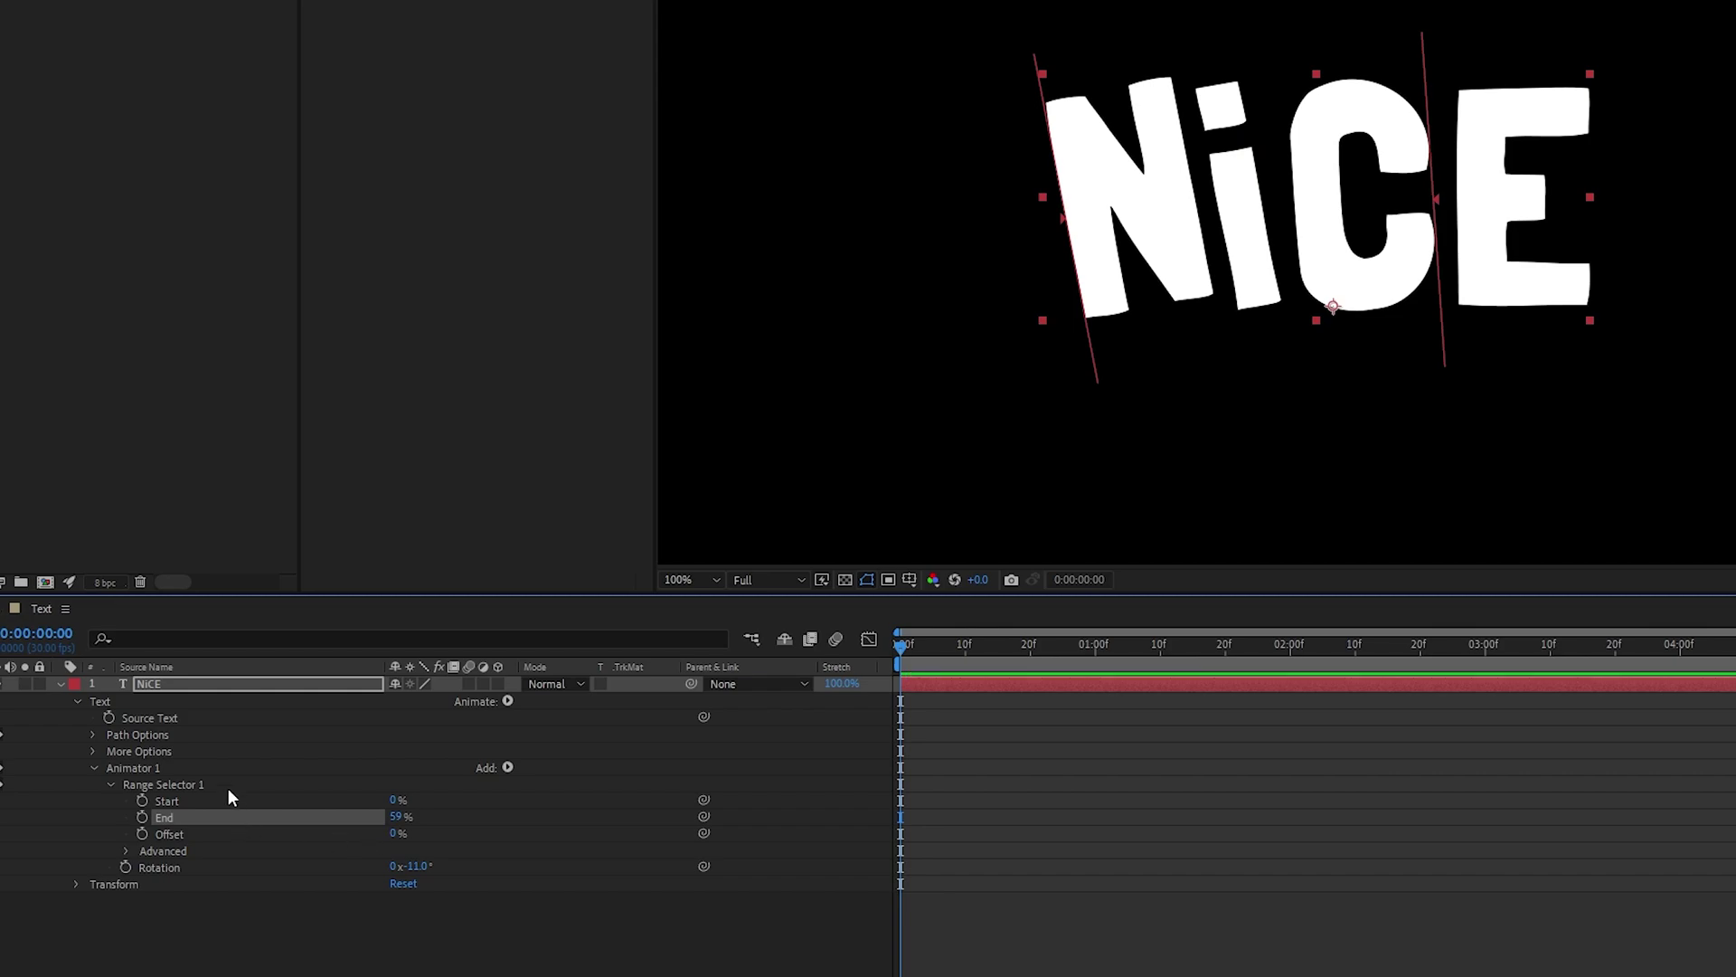
- Add a second Rotation animator to the NiCE text and set its rotation to 12°
left_click(501, 699)
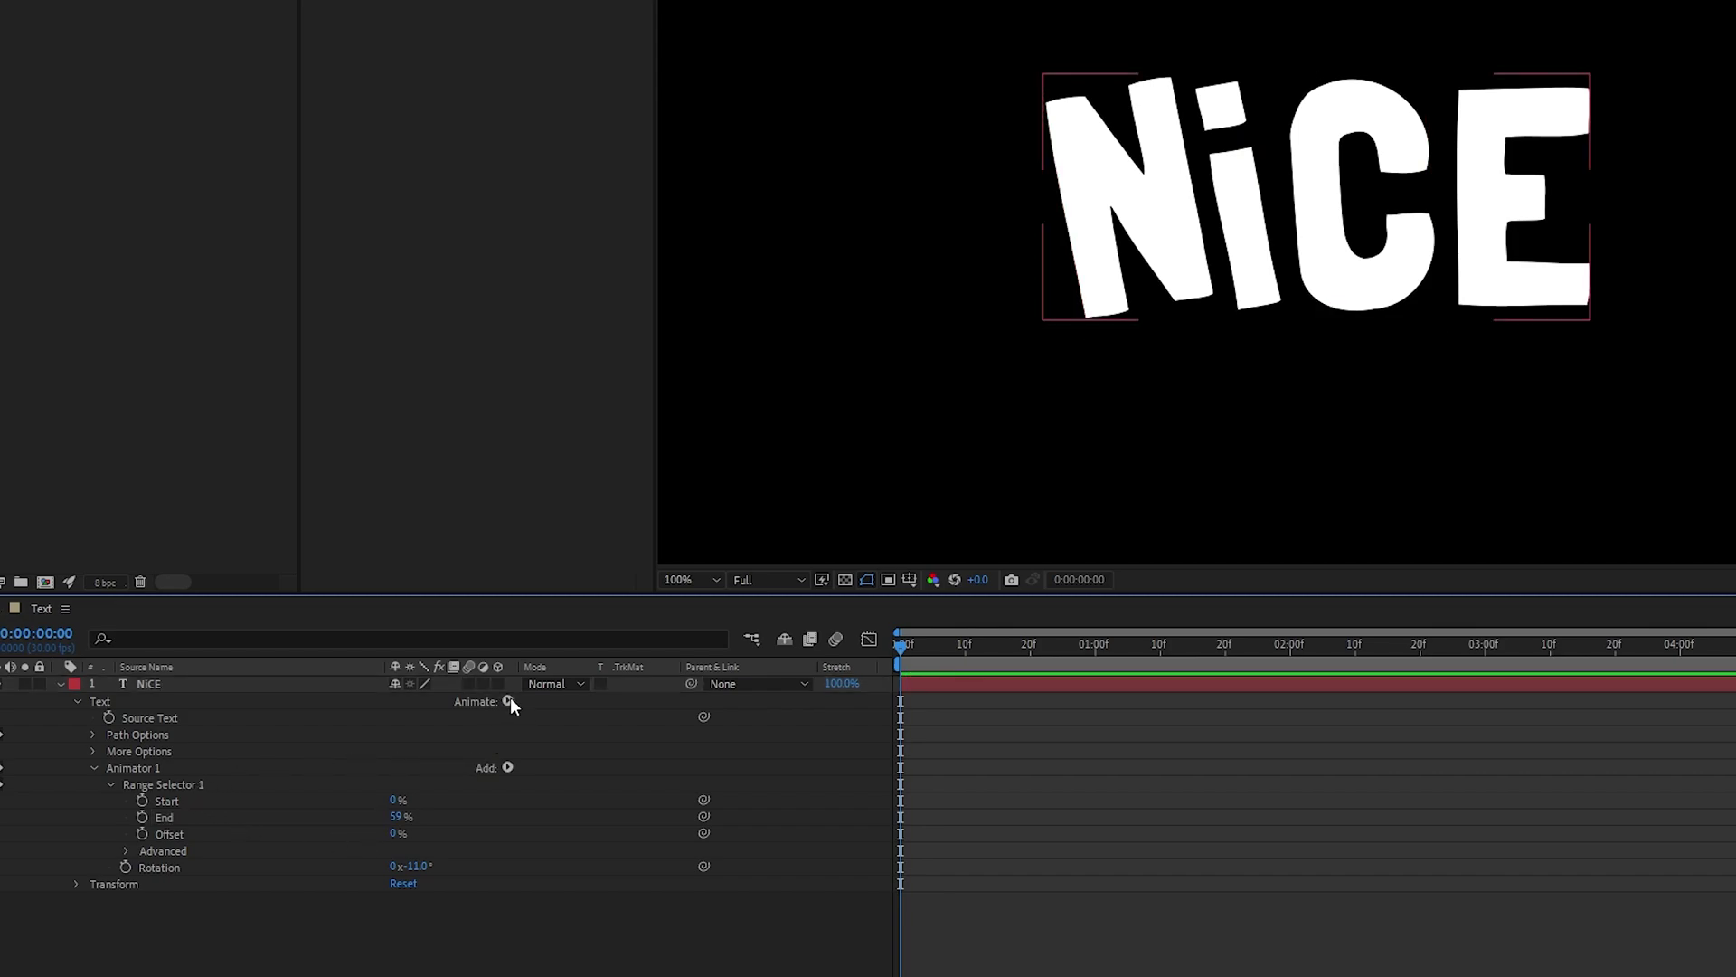
left_click(508, 702)
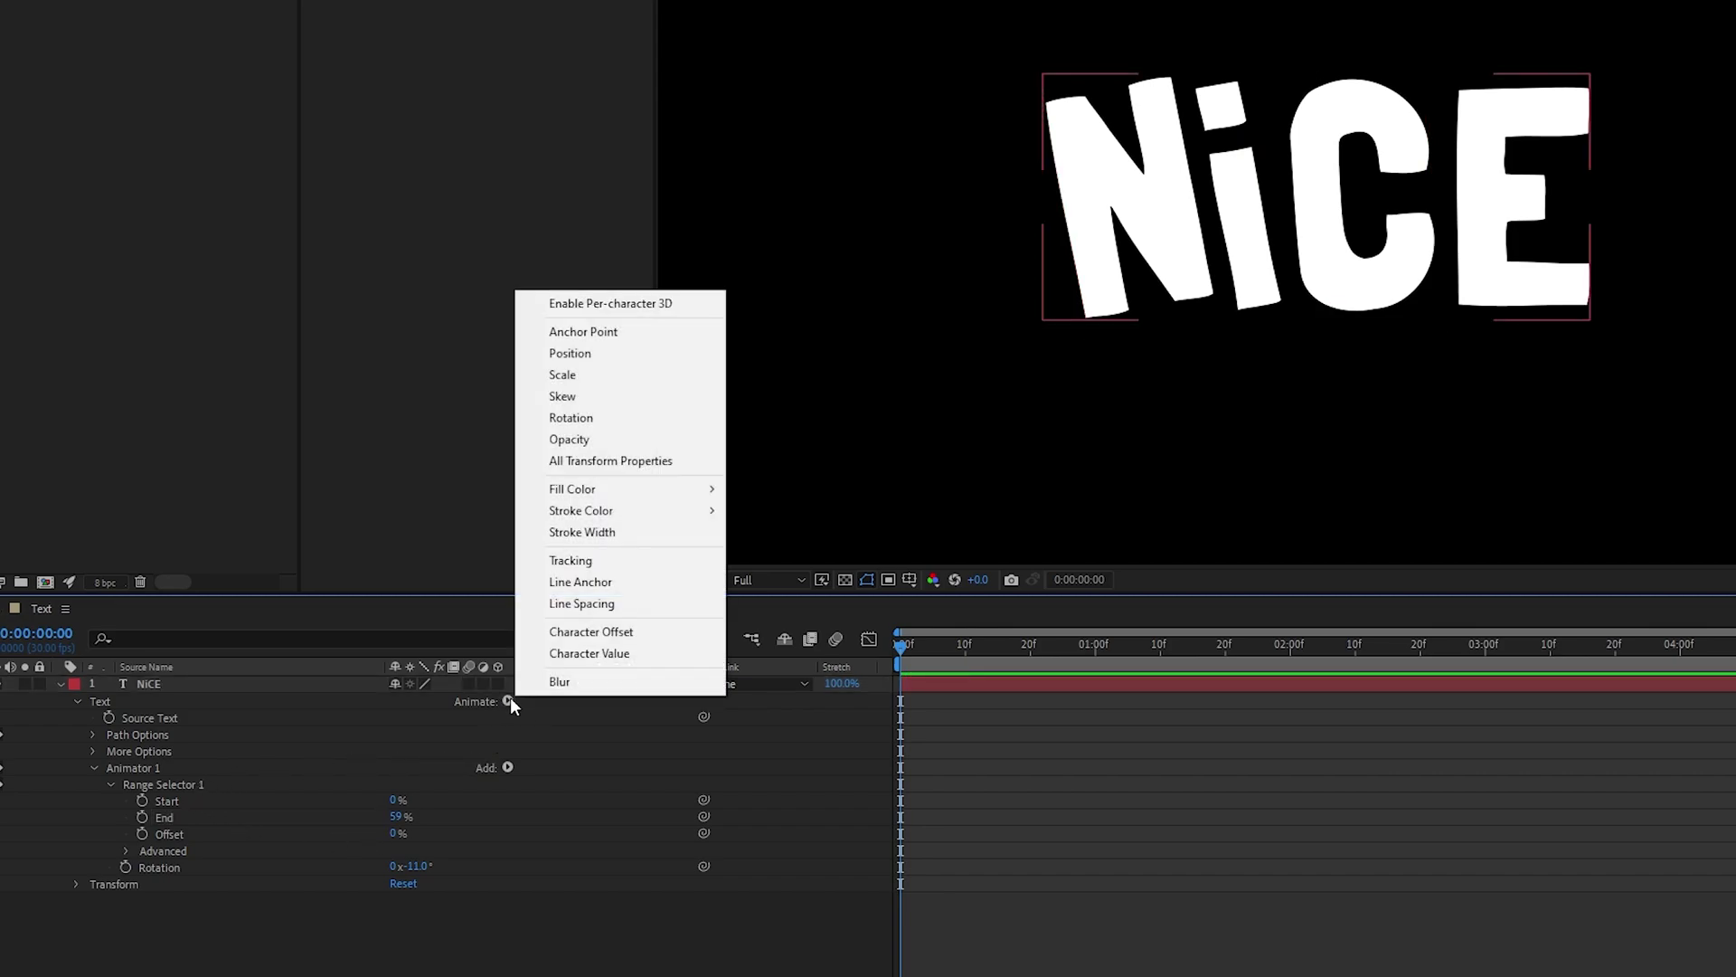
left_click(621, 425)
left_click(151, 883)
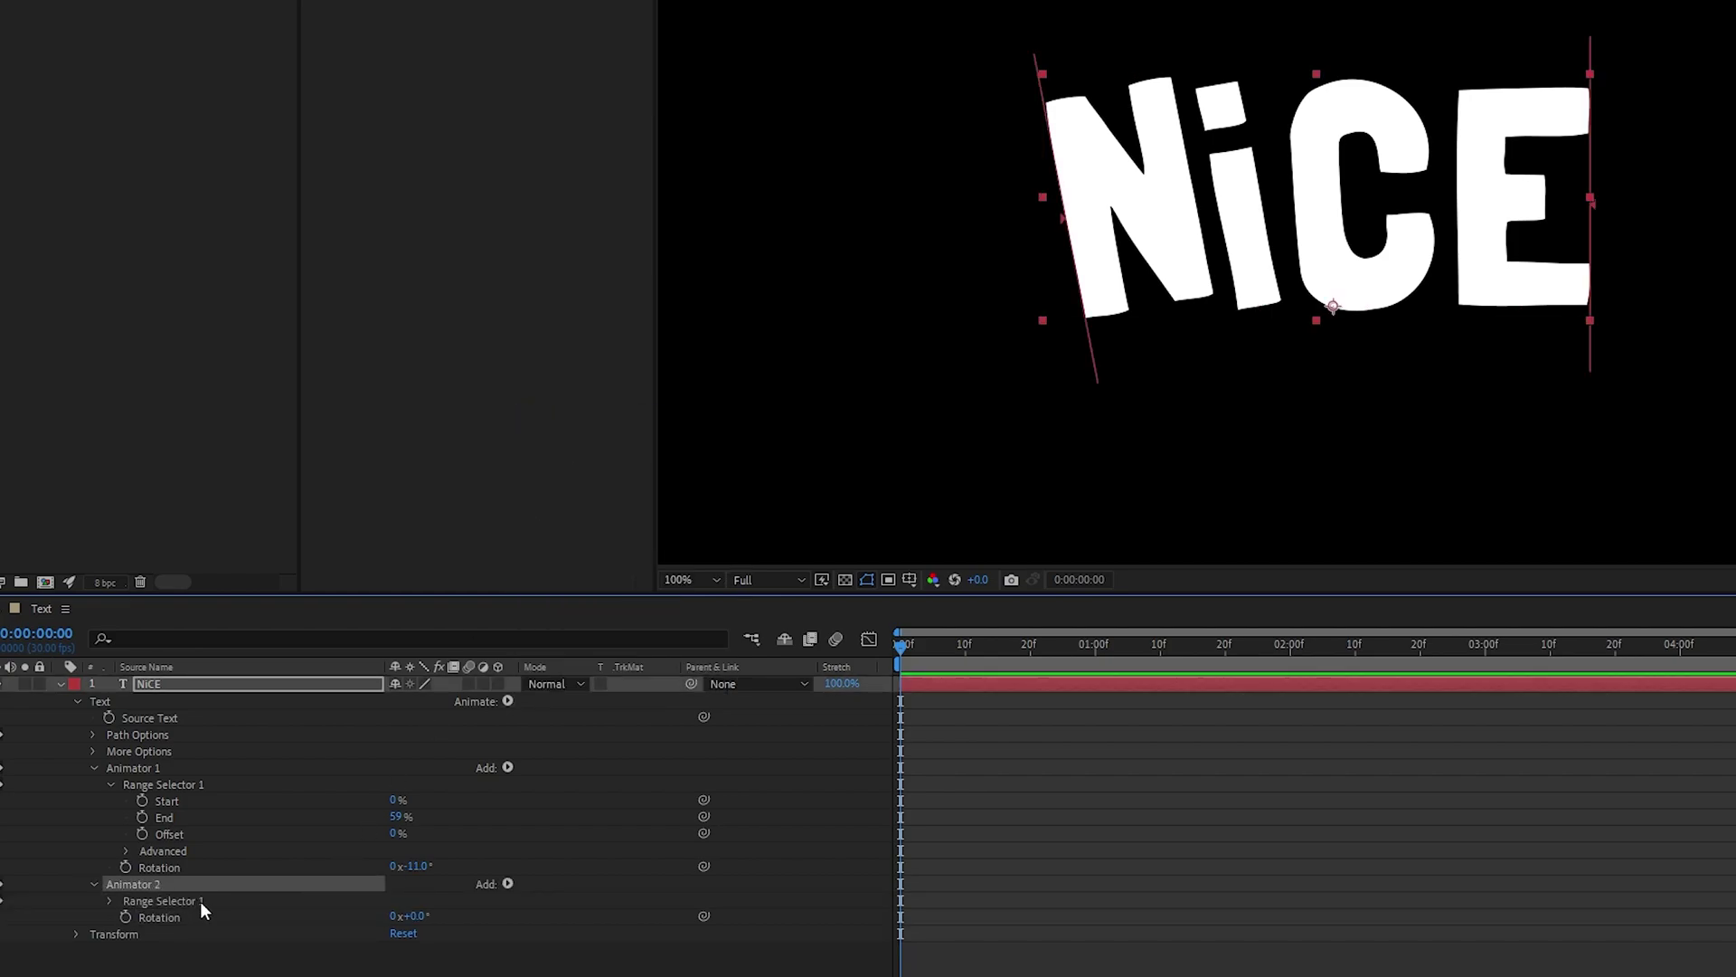
left_click(199, 901)
left_click(198, 918)
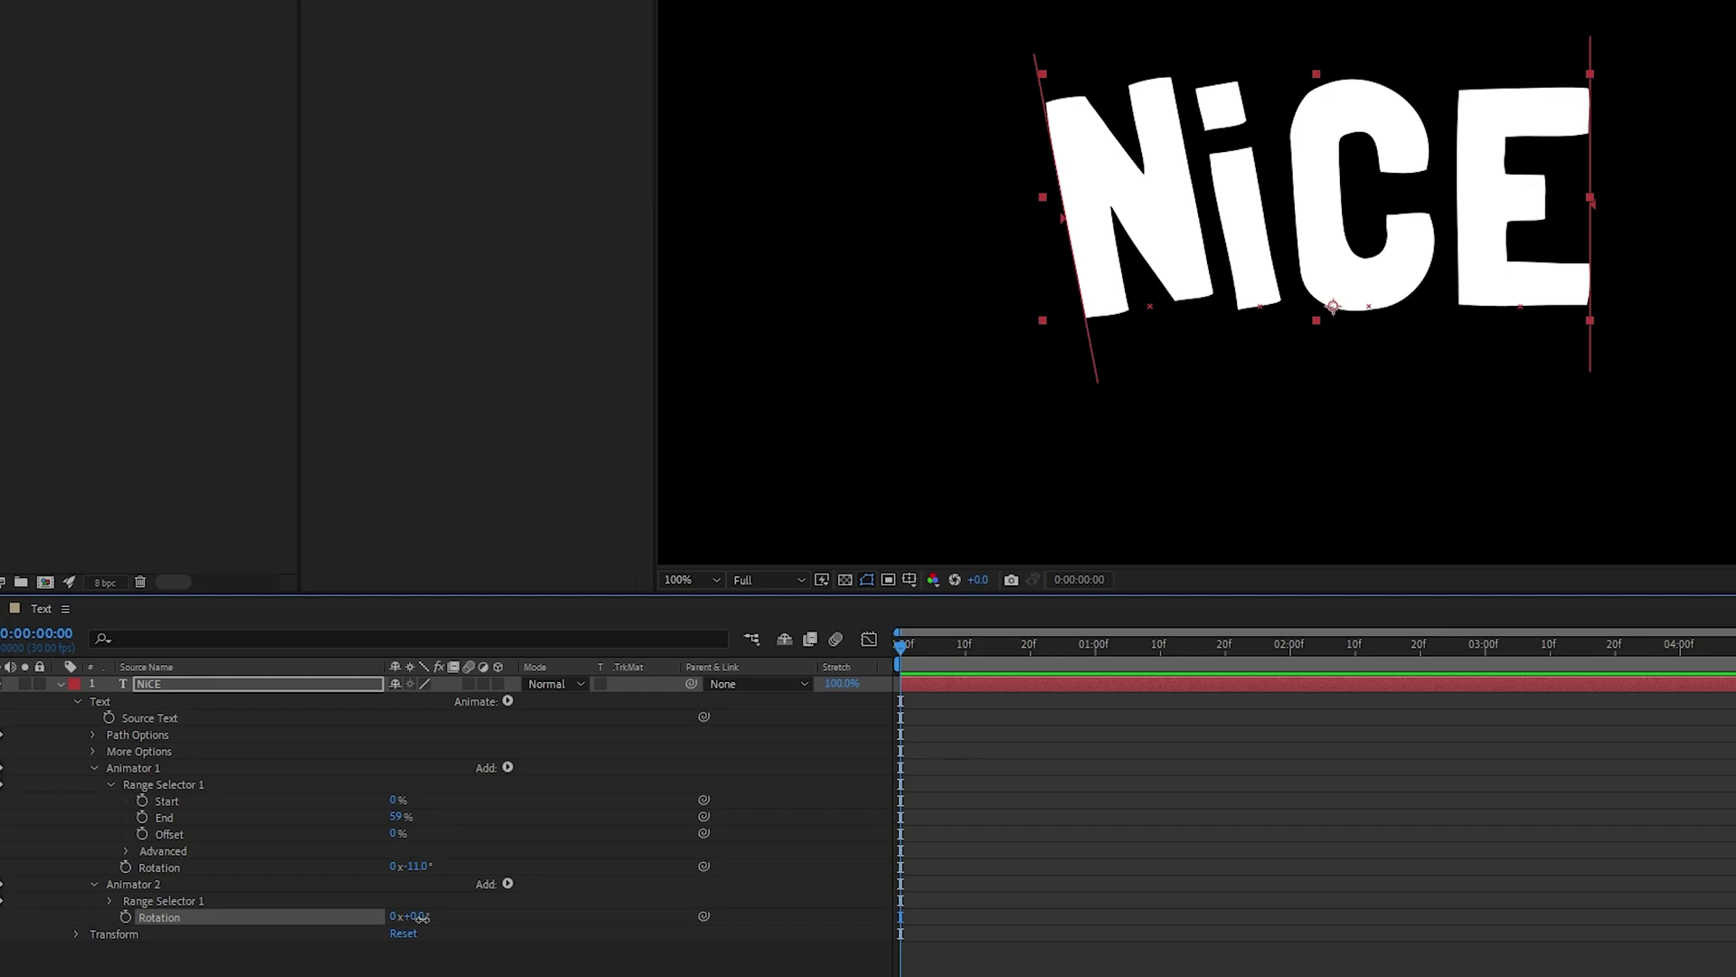
left_click_drag(422, 919, 443, 928)
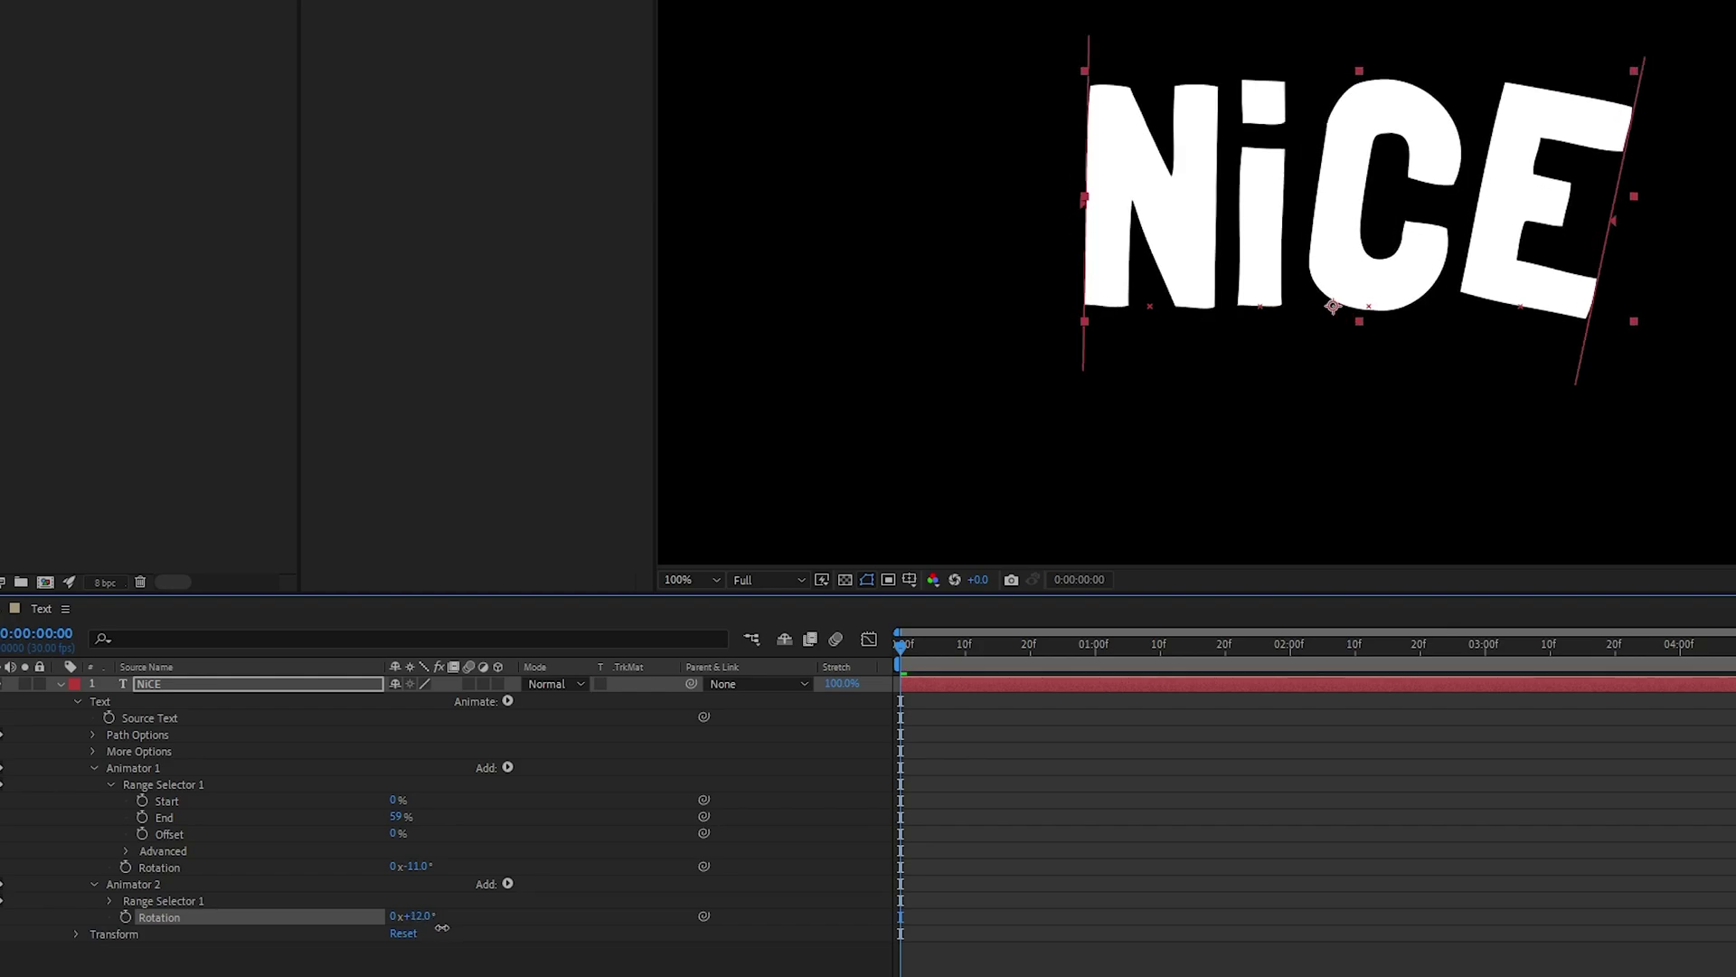
- Raise the Start of the second animator's range selector past the letter N and set that animator's rotation to 7°
left_click(204, 898)
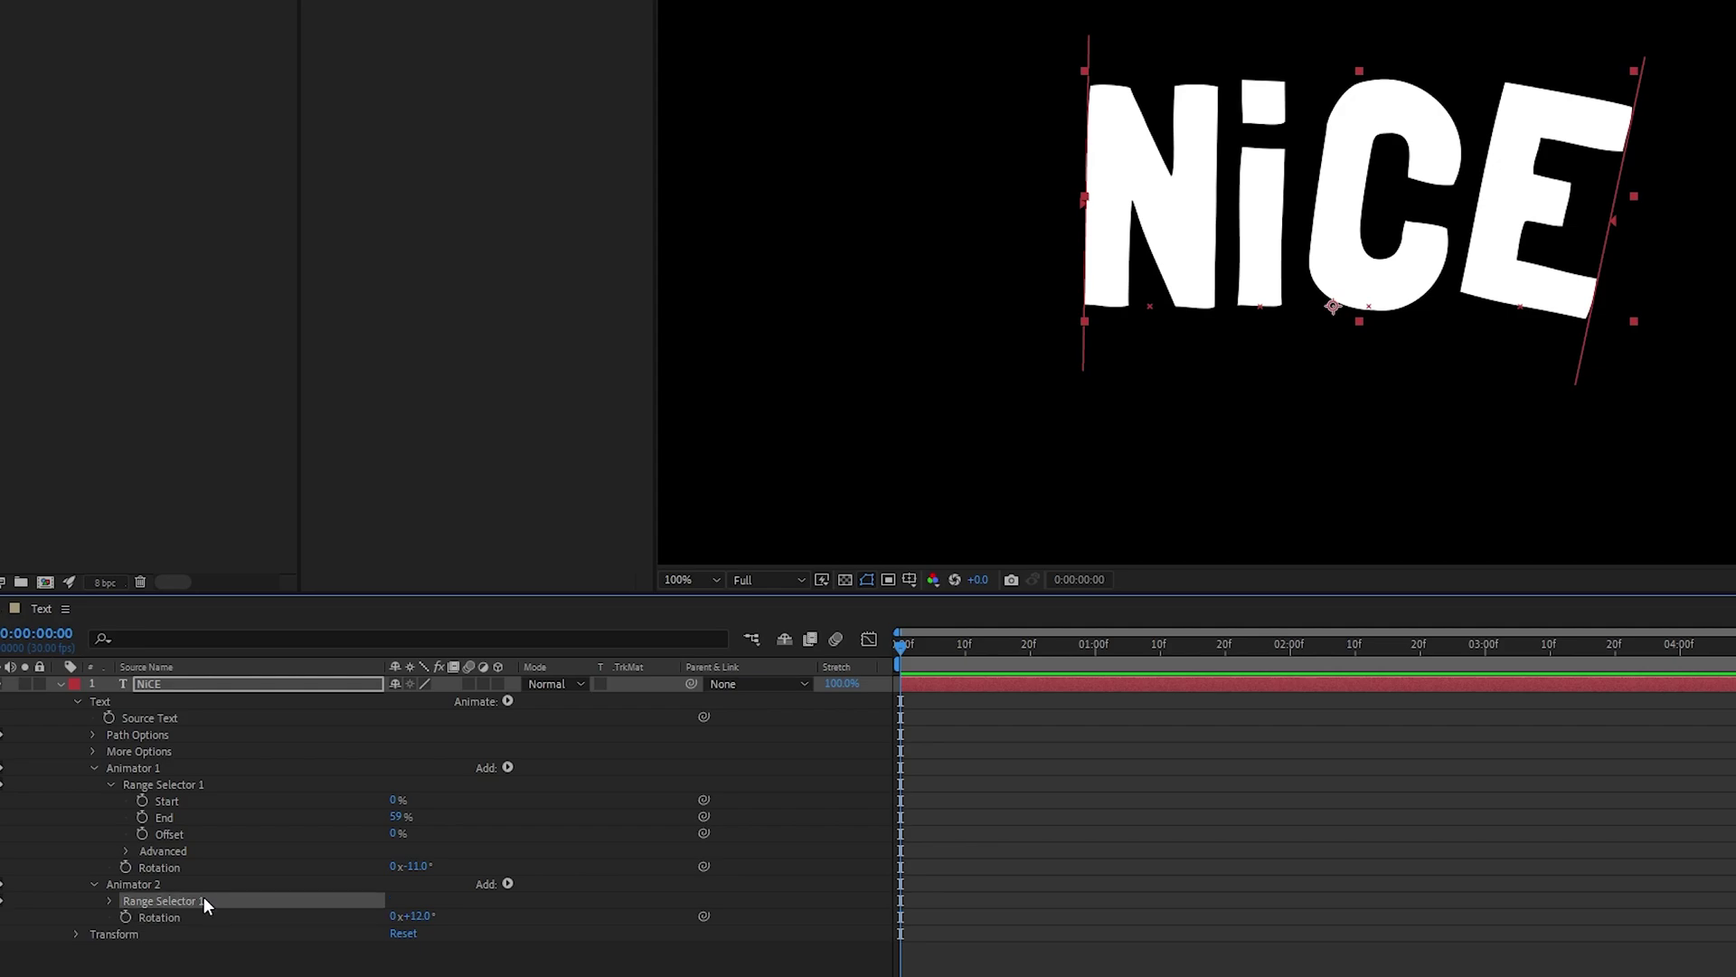
left_click(111, 900)
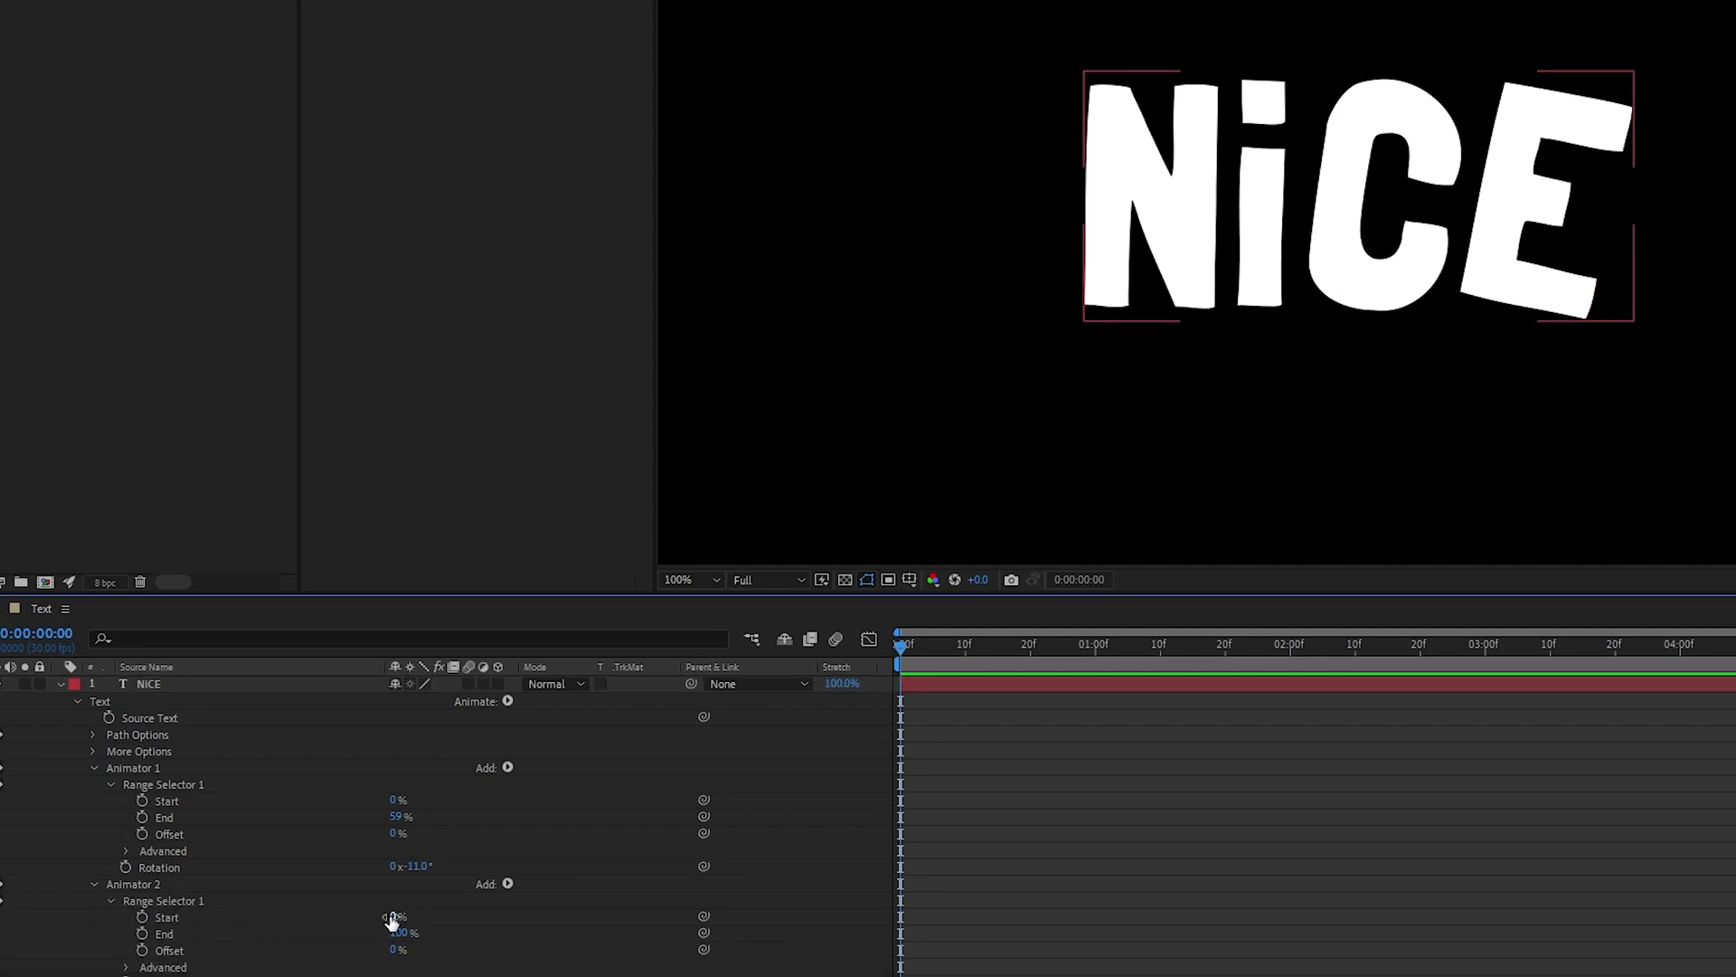
left_click_drag(395, 916, 326, 935)
key("Return")
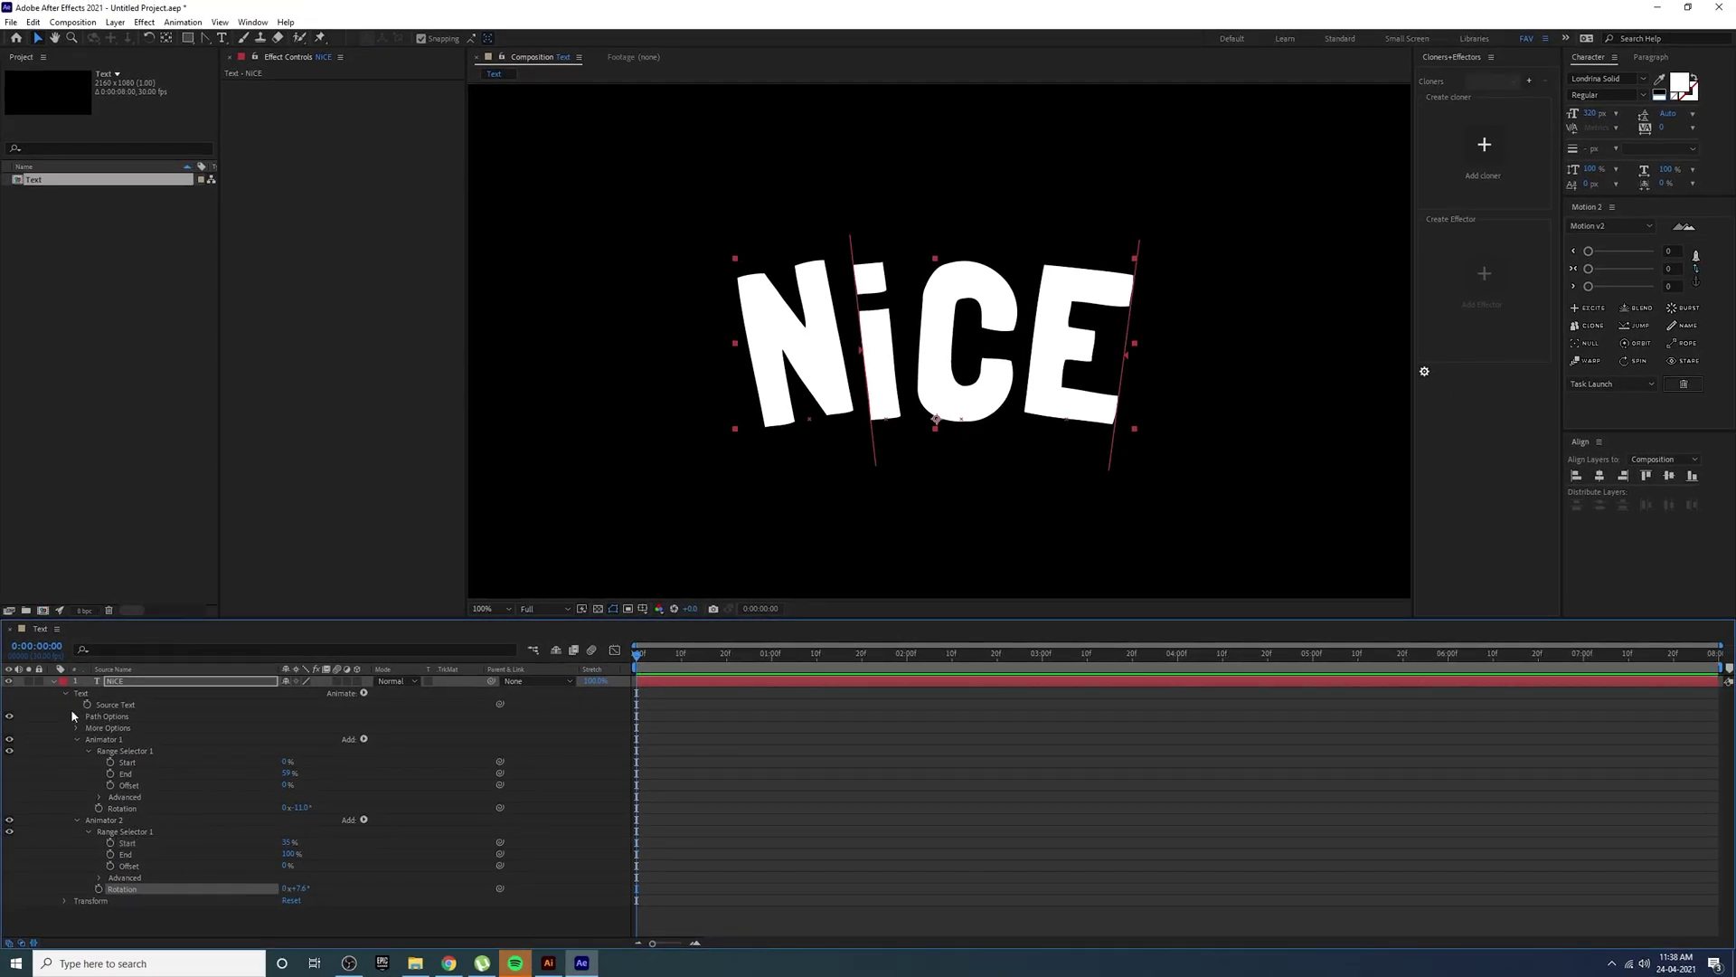
- Collapse both animators and toggle their visibility to compare the text with and without the letter tilt
left_click(76, 739)
left_click(77, 750)
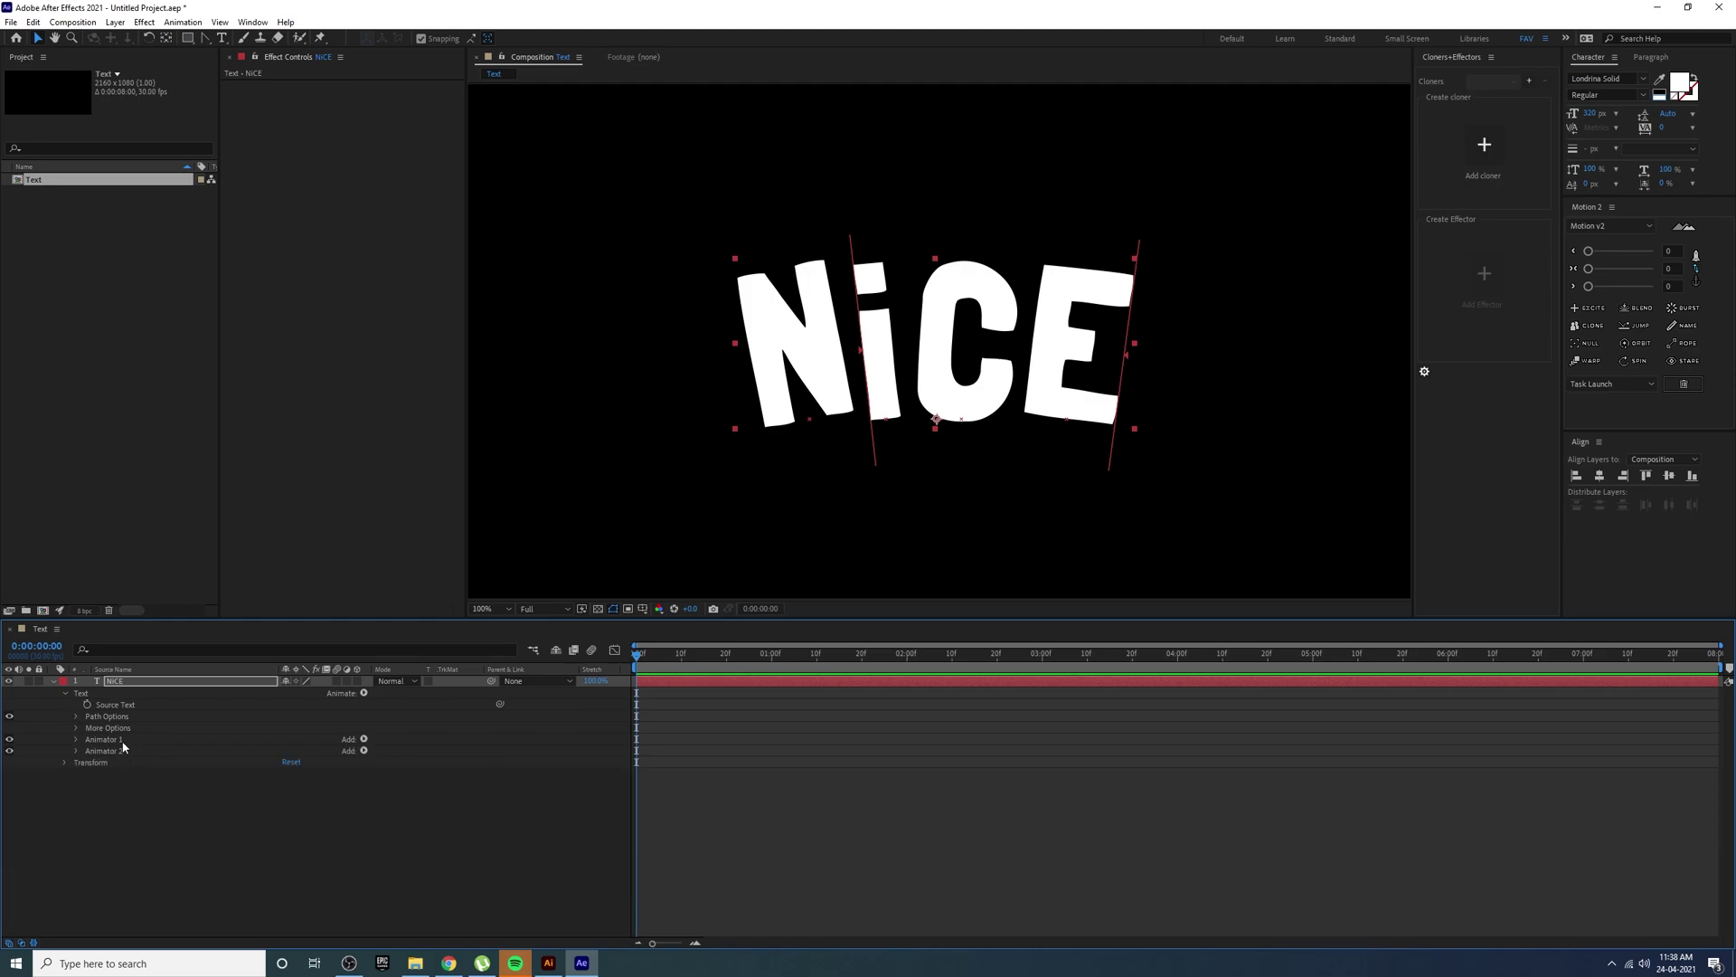
left_click(110, 739)
left_click(137, 749, "ctrl")
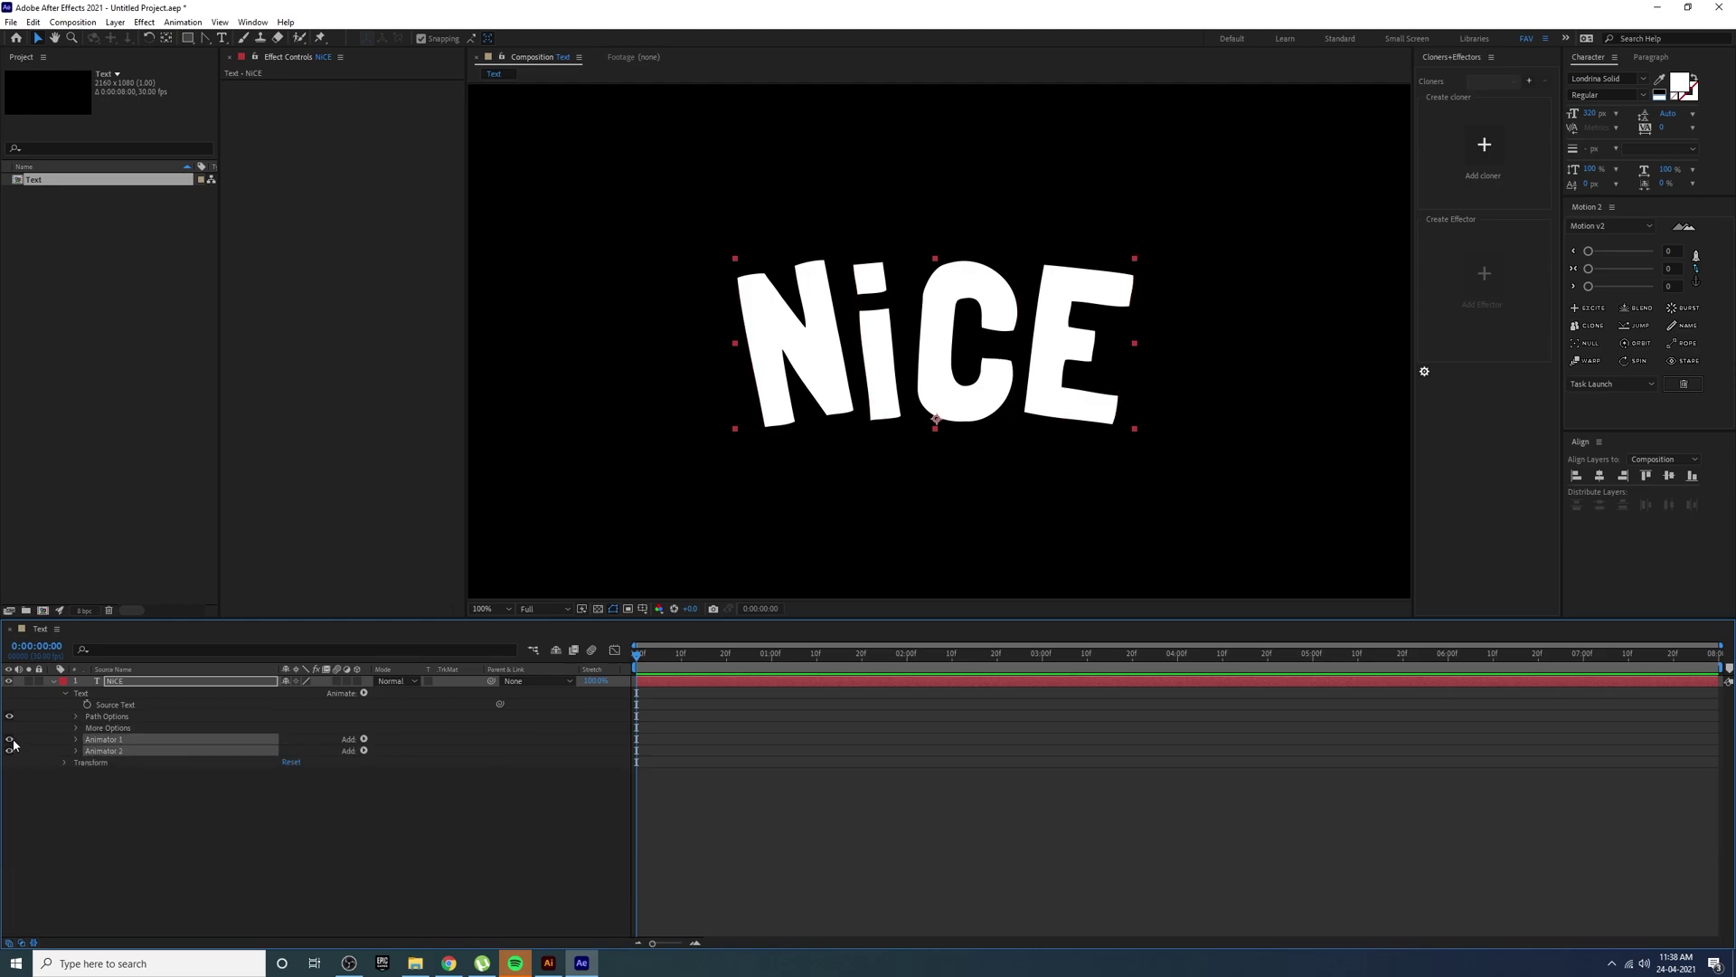
left_click_drag(9, 738, 9, 751)
left_click(157, 871)
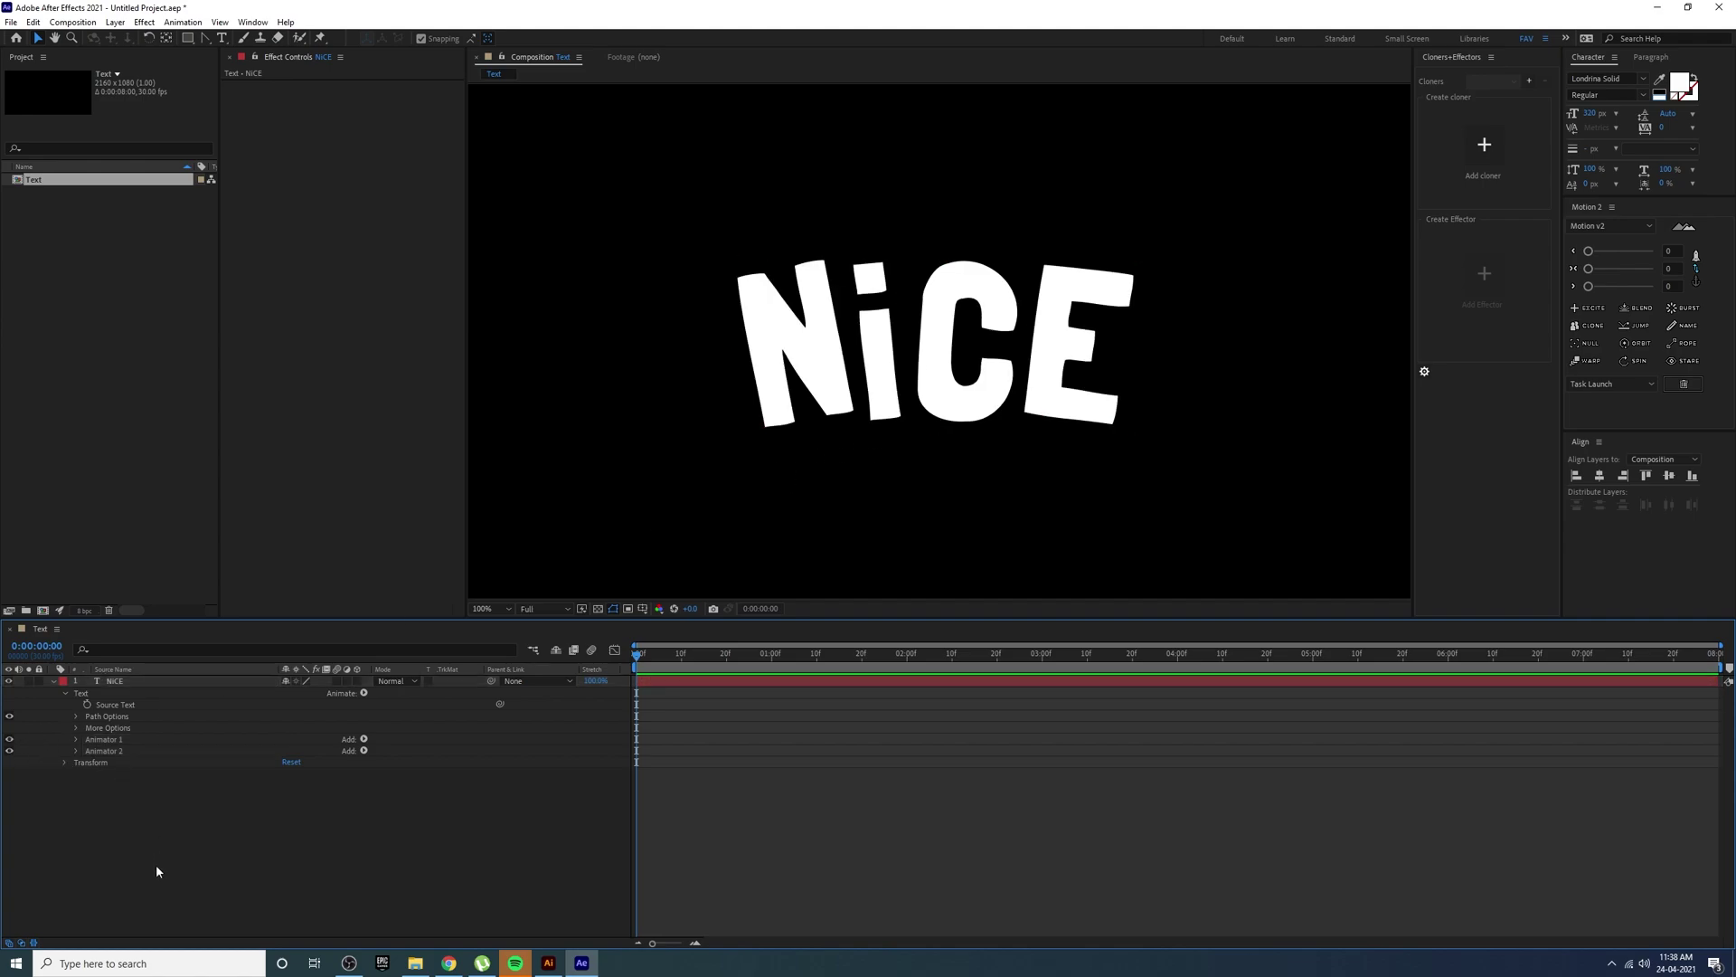
- Collapse the properties of the NiCE text layer in the timeline and leave the layer deselected
key("comma")
key("comma")
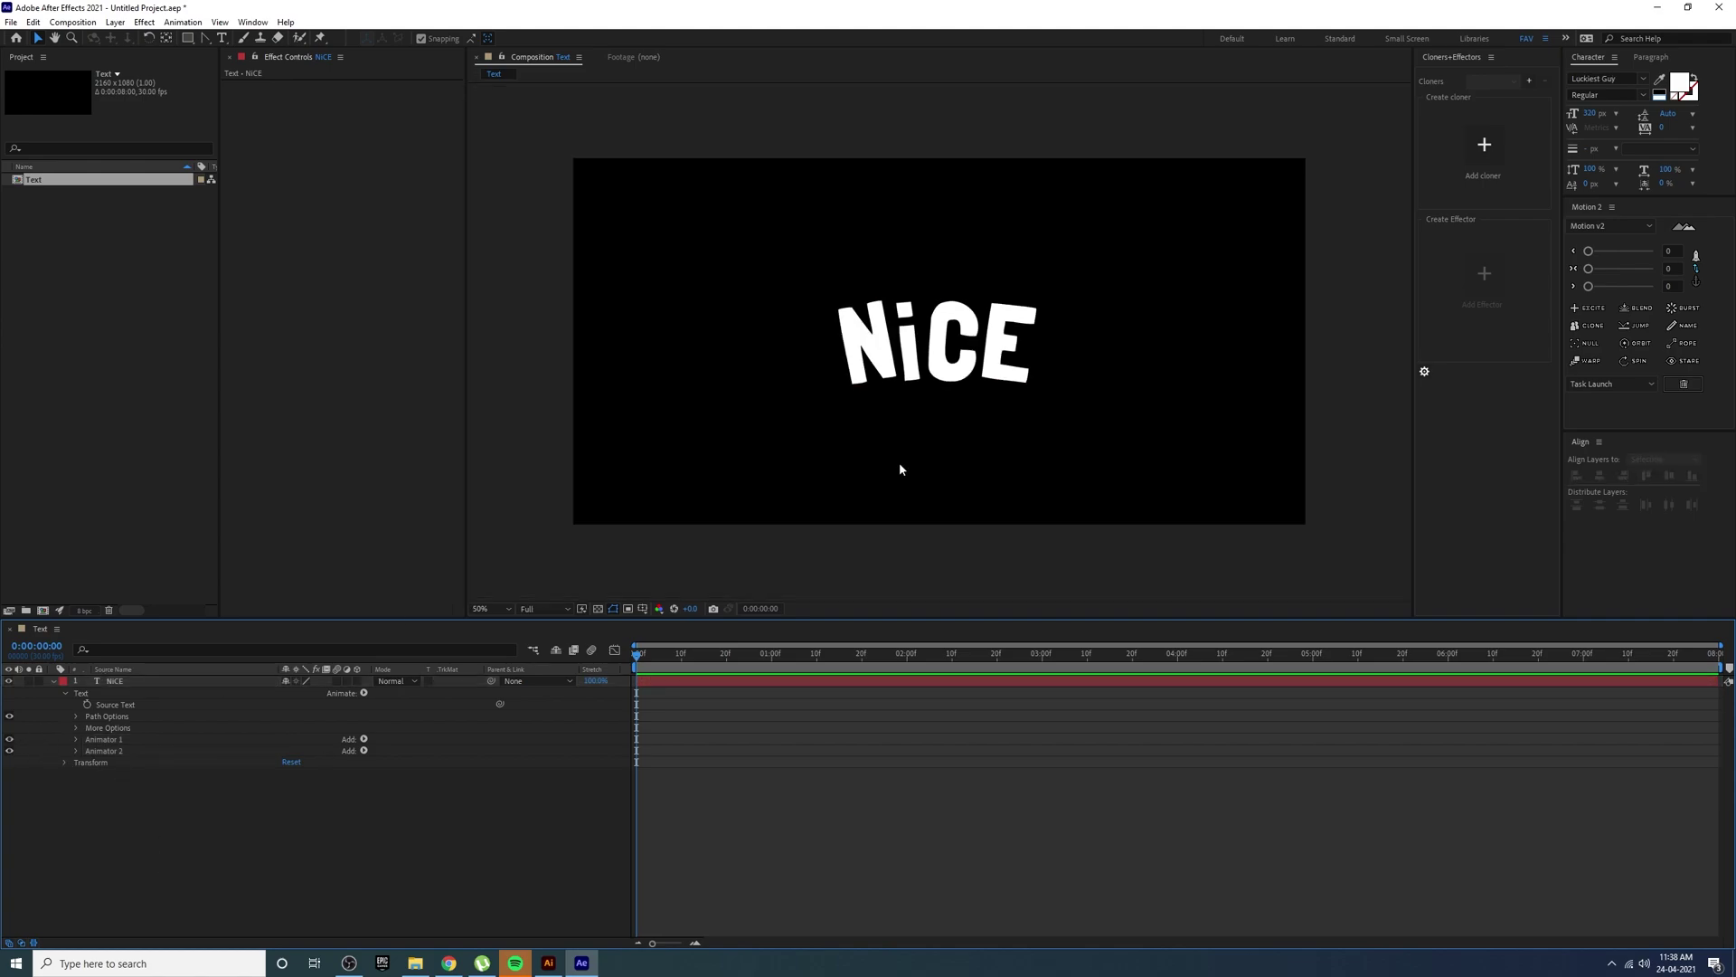
key("h")
key("v")
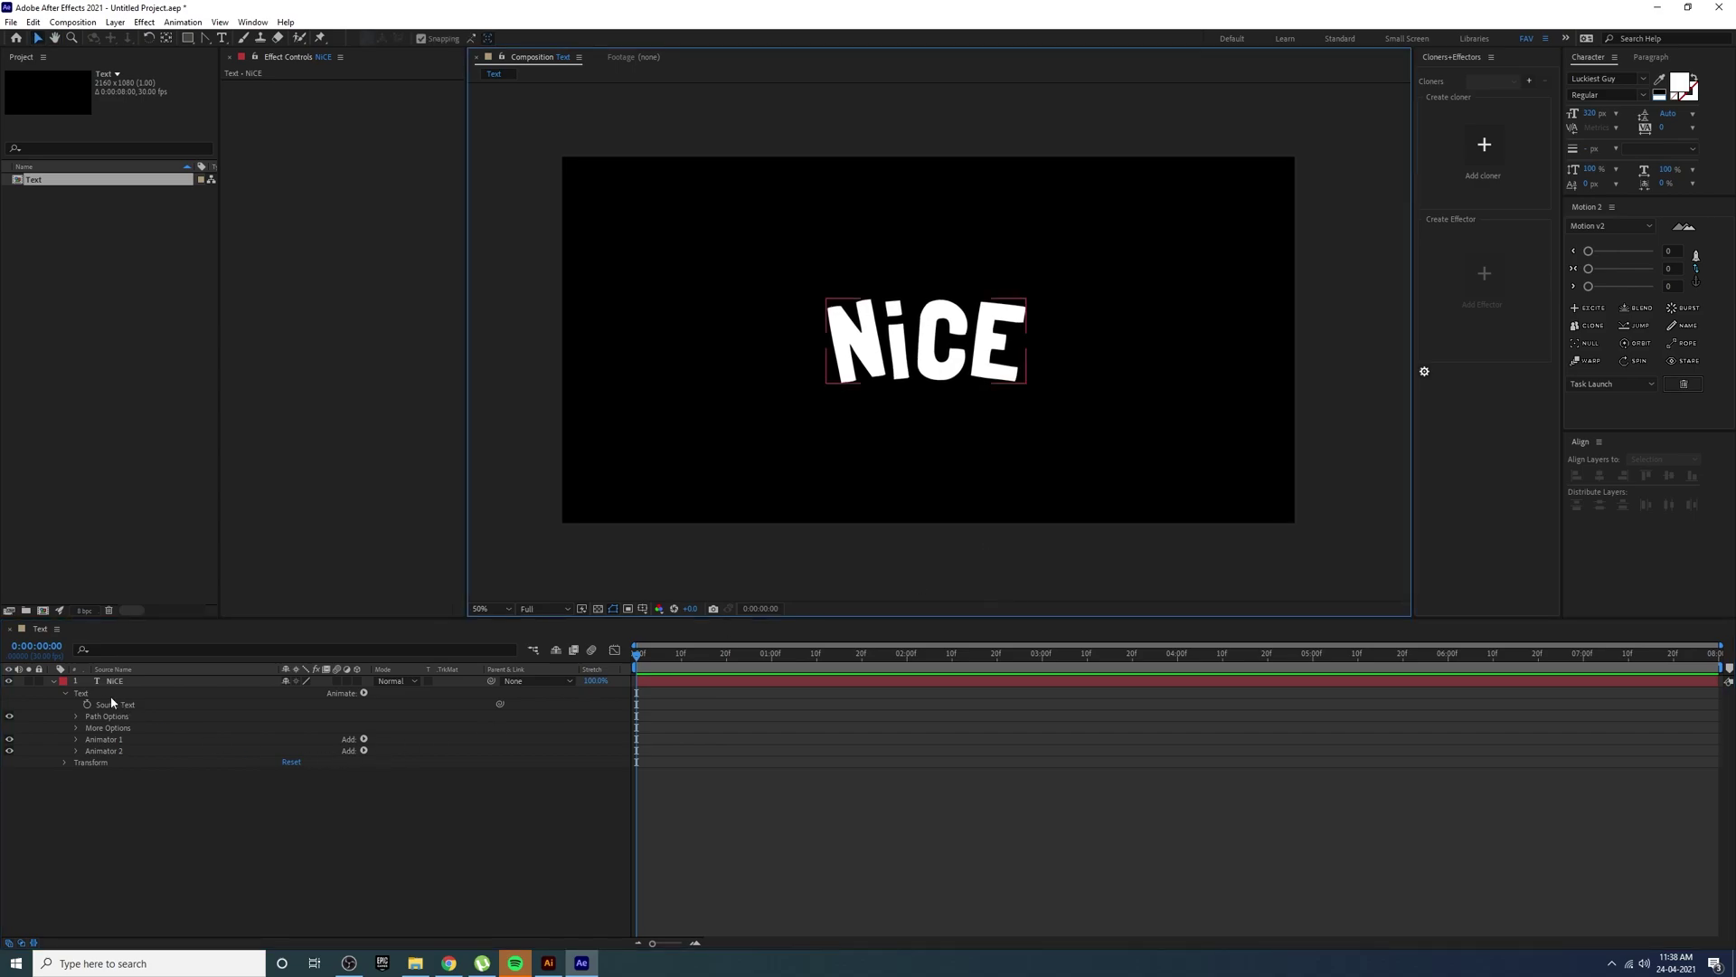
left_click(52, 681)
left_click(148, 680)
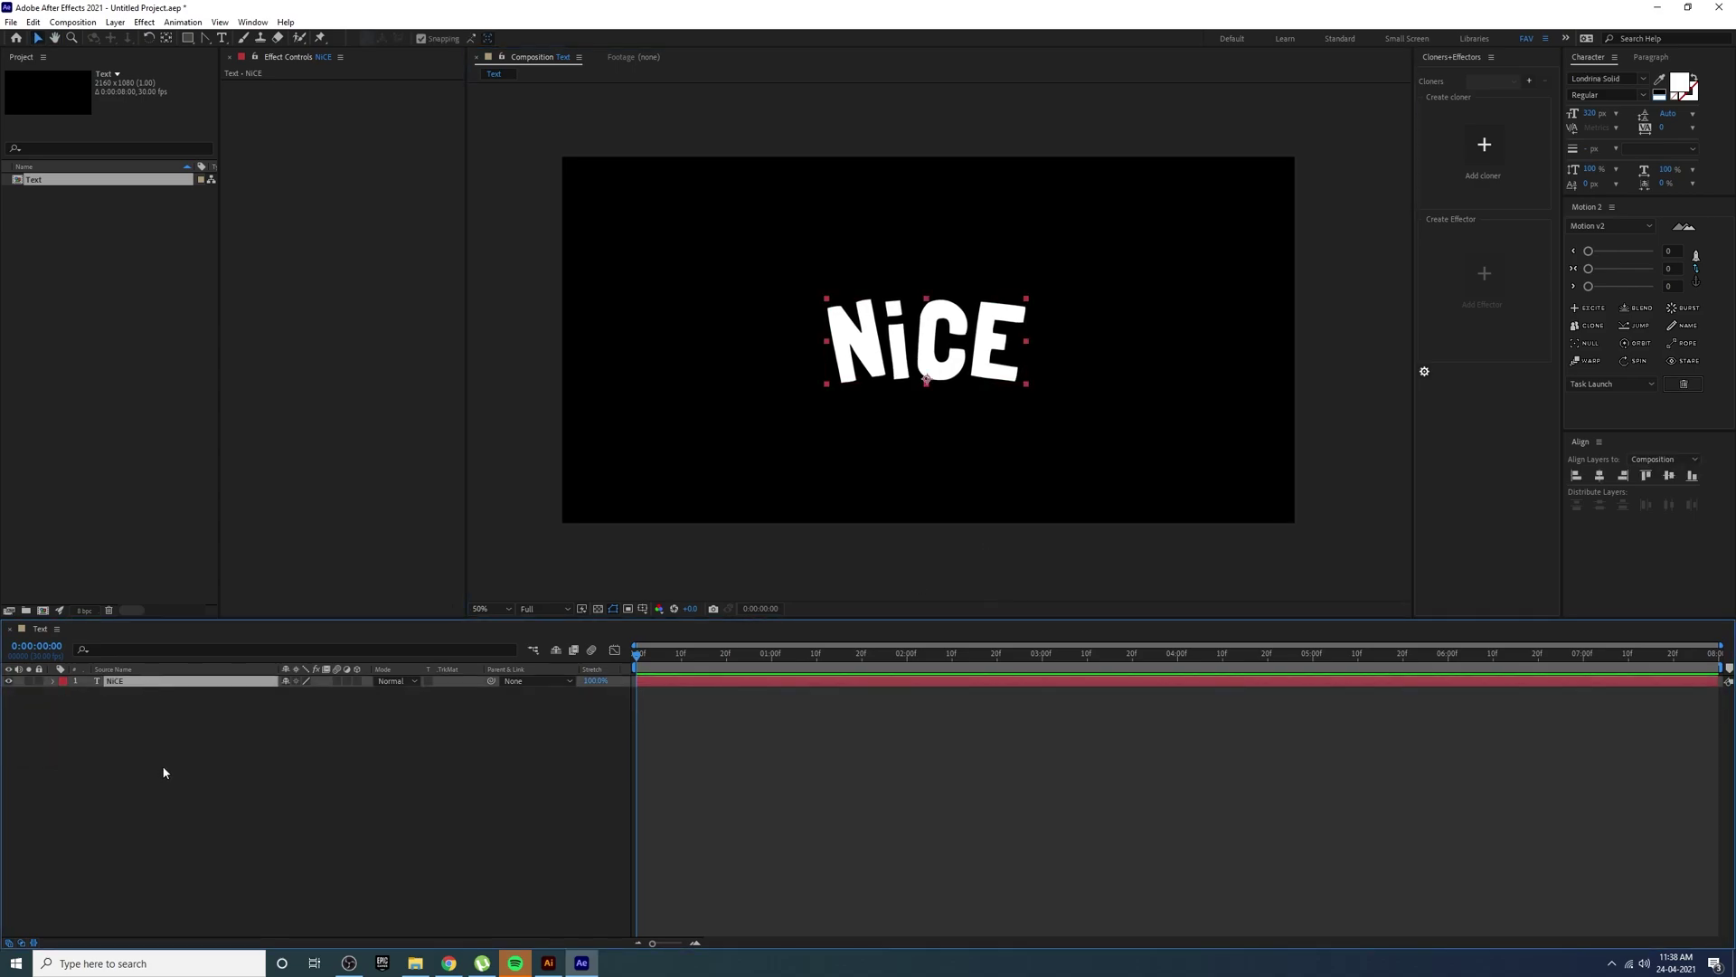
left_click(164, 774)
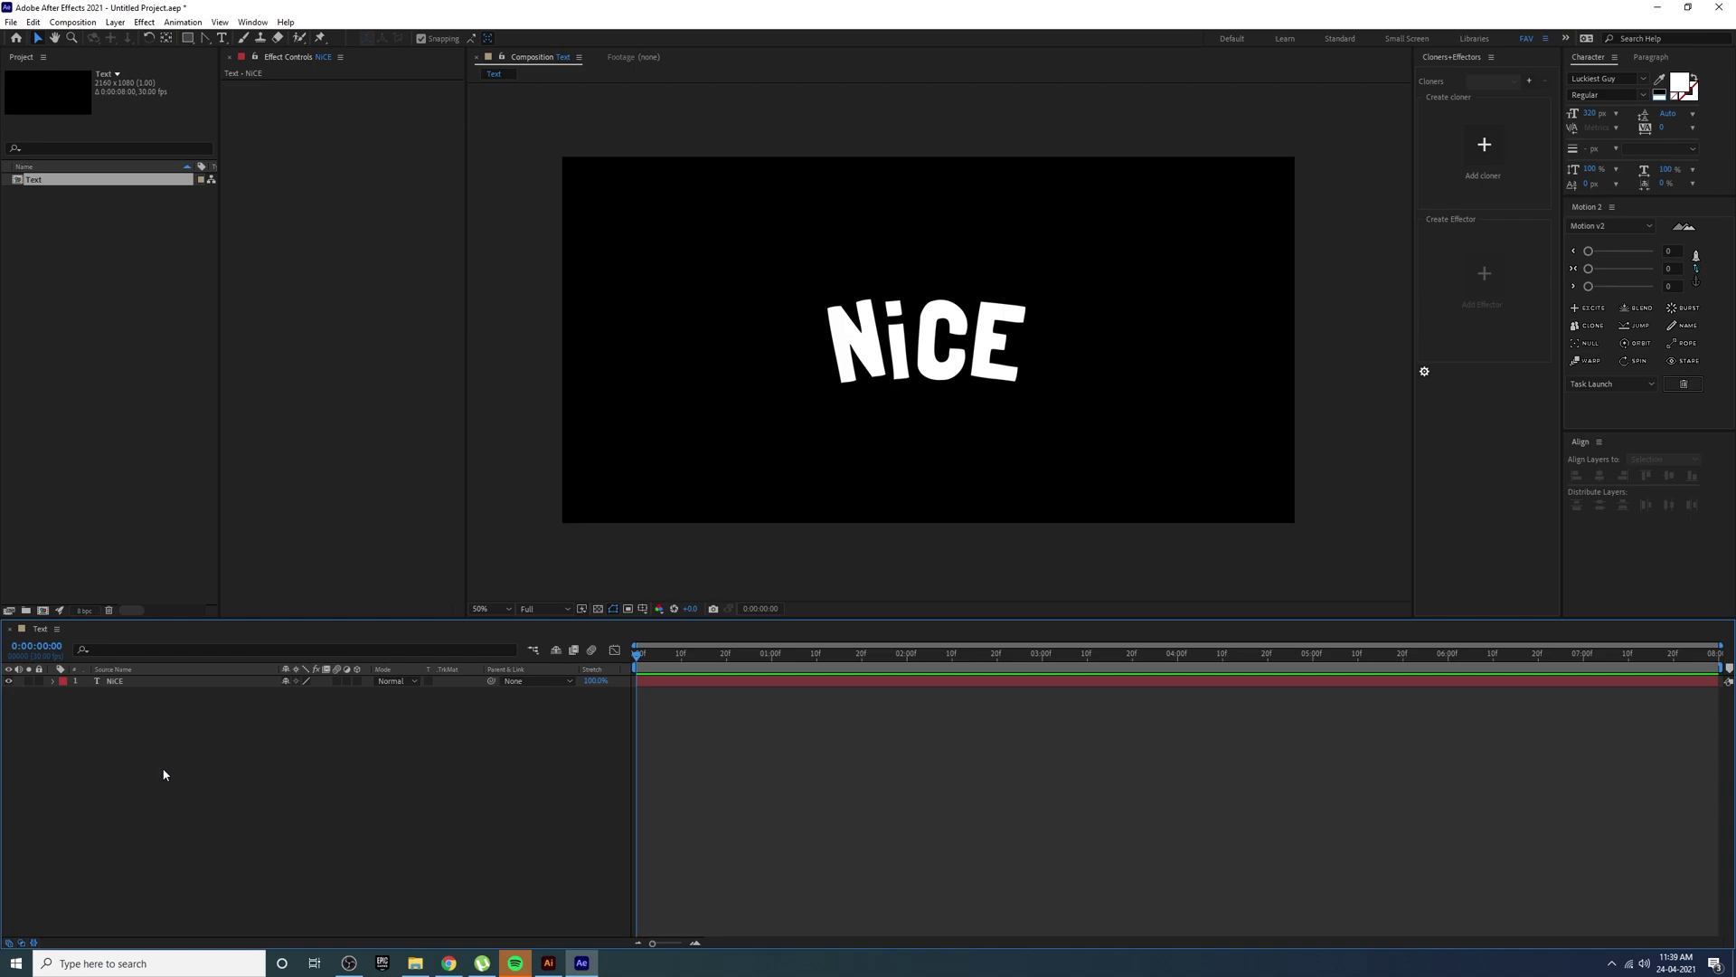
left_click(126, 684)
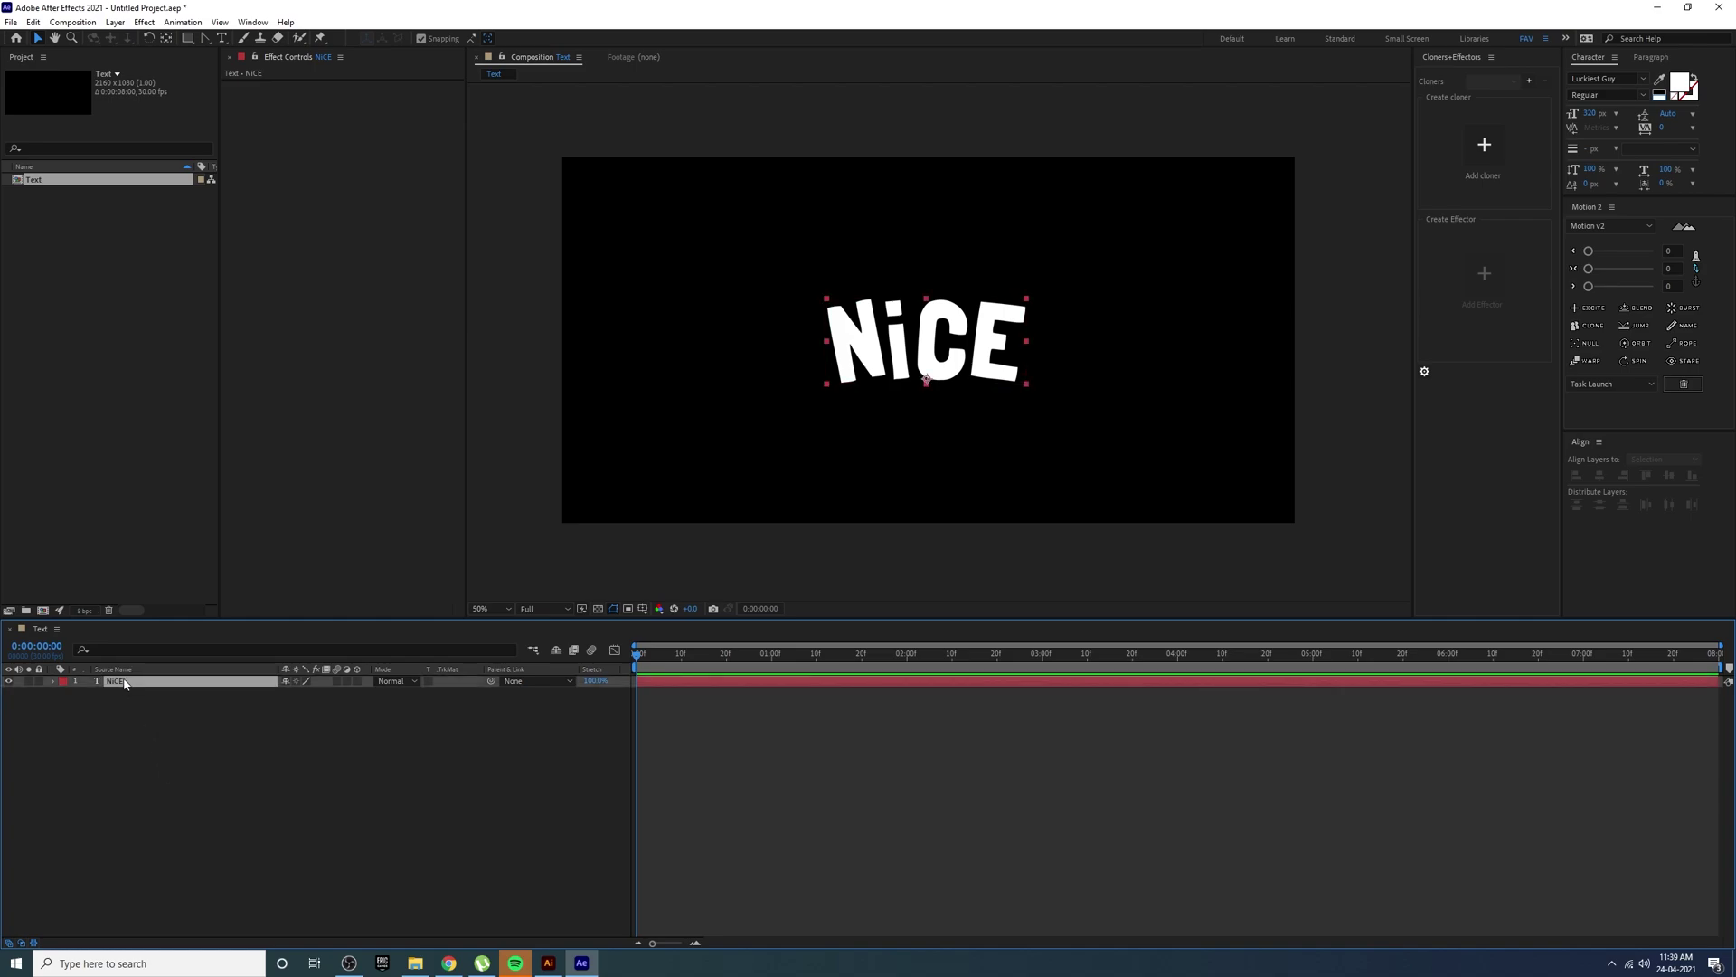
left_click(230, 769)
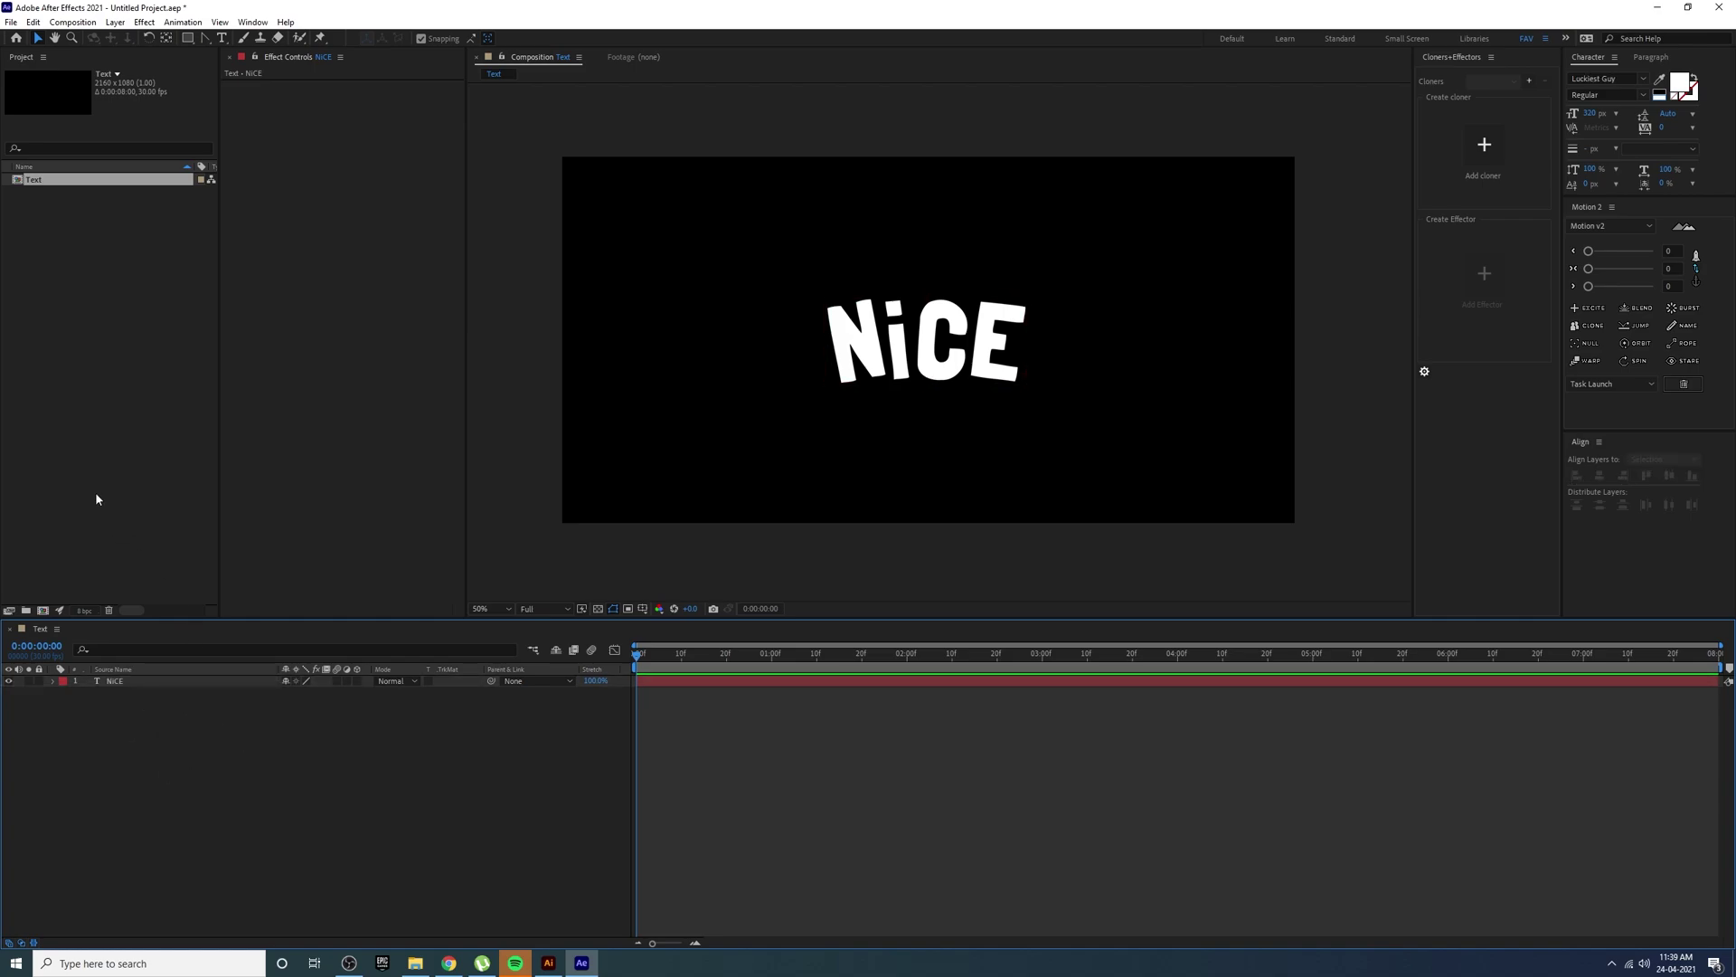
- Create a new composition named "Text Effects" and add the Text composition to it as a layer
left_click(112, 495)
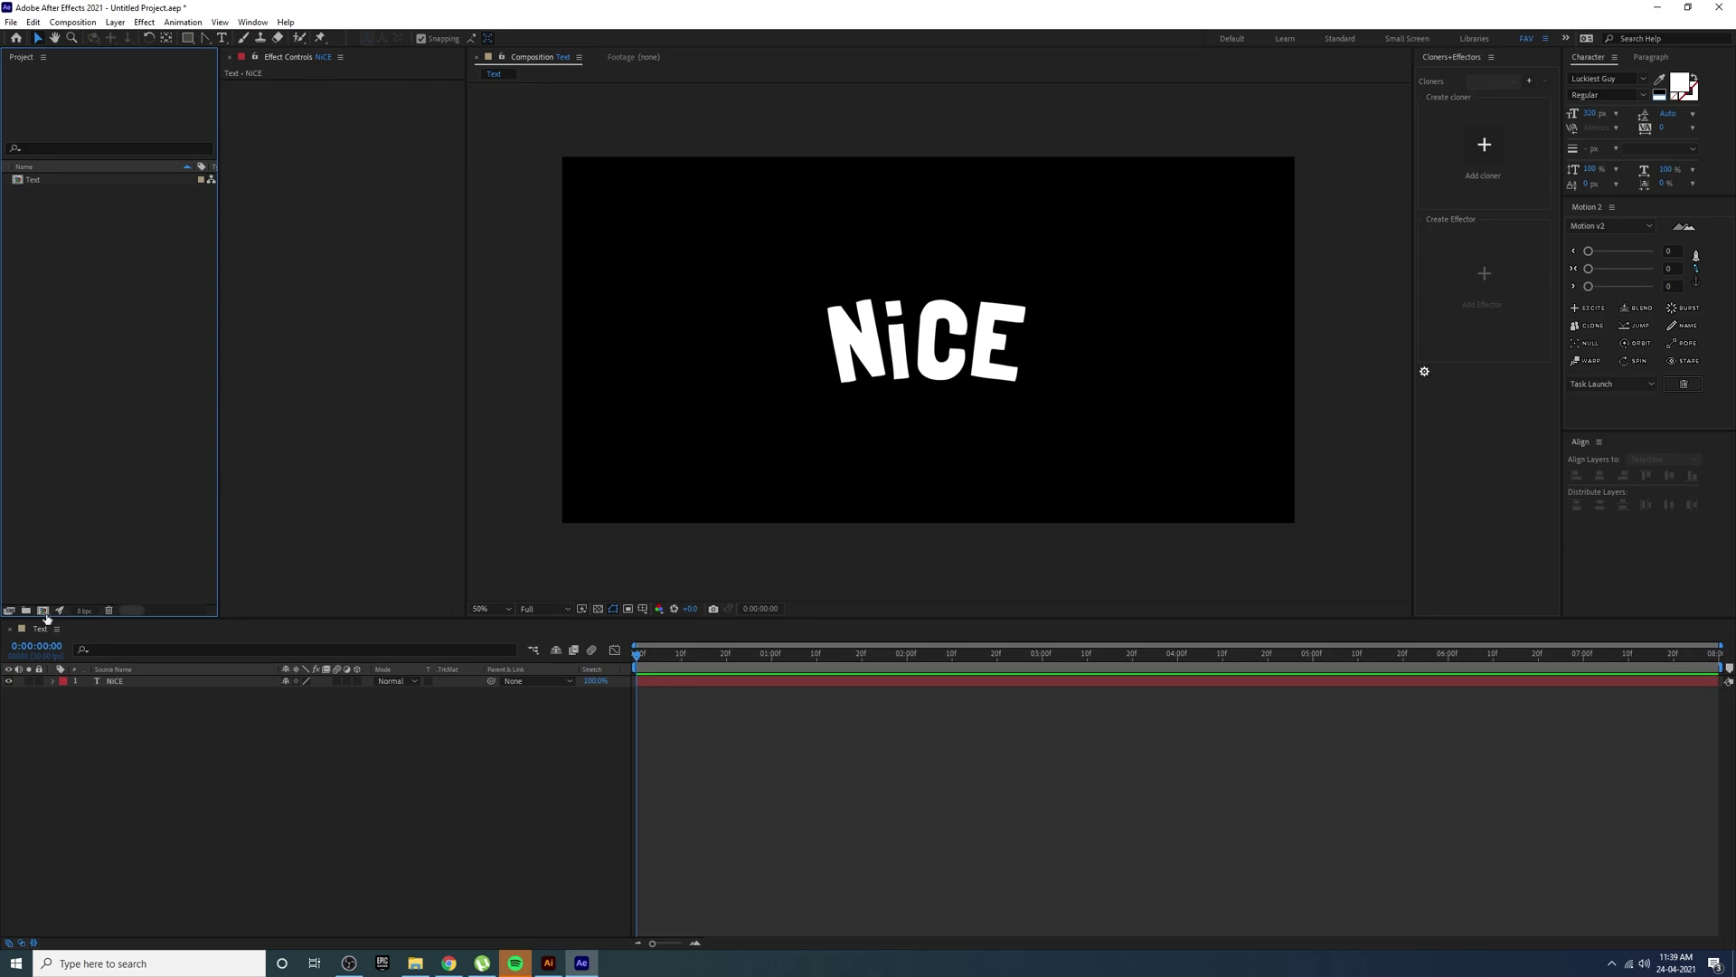
left_click(65, 24)
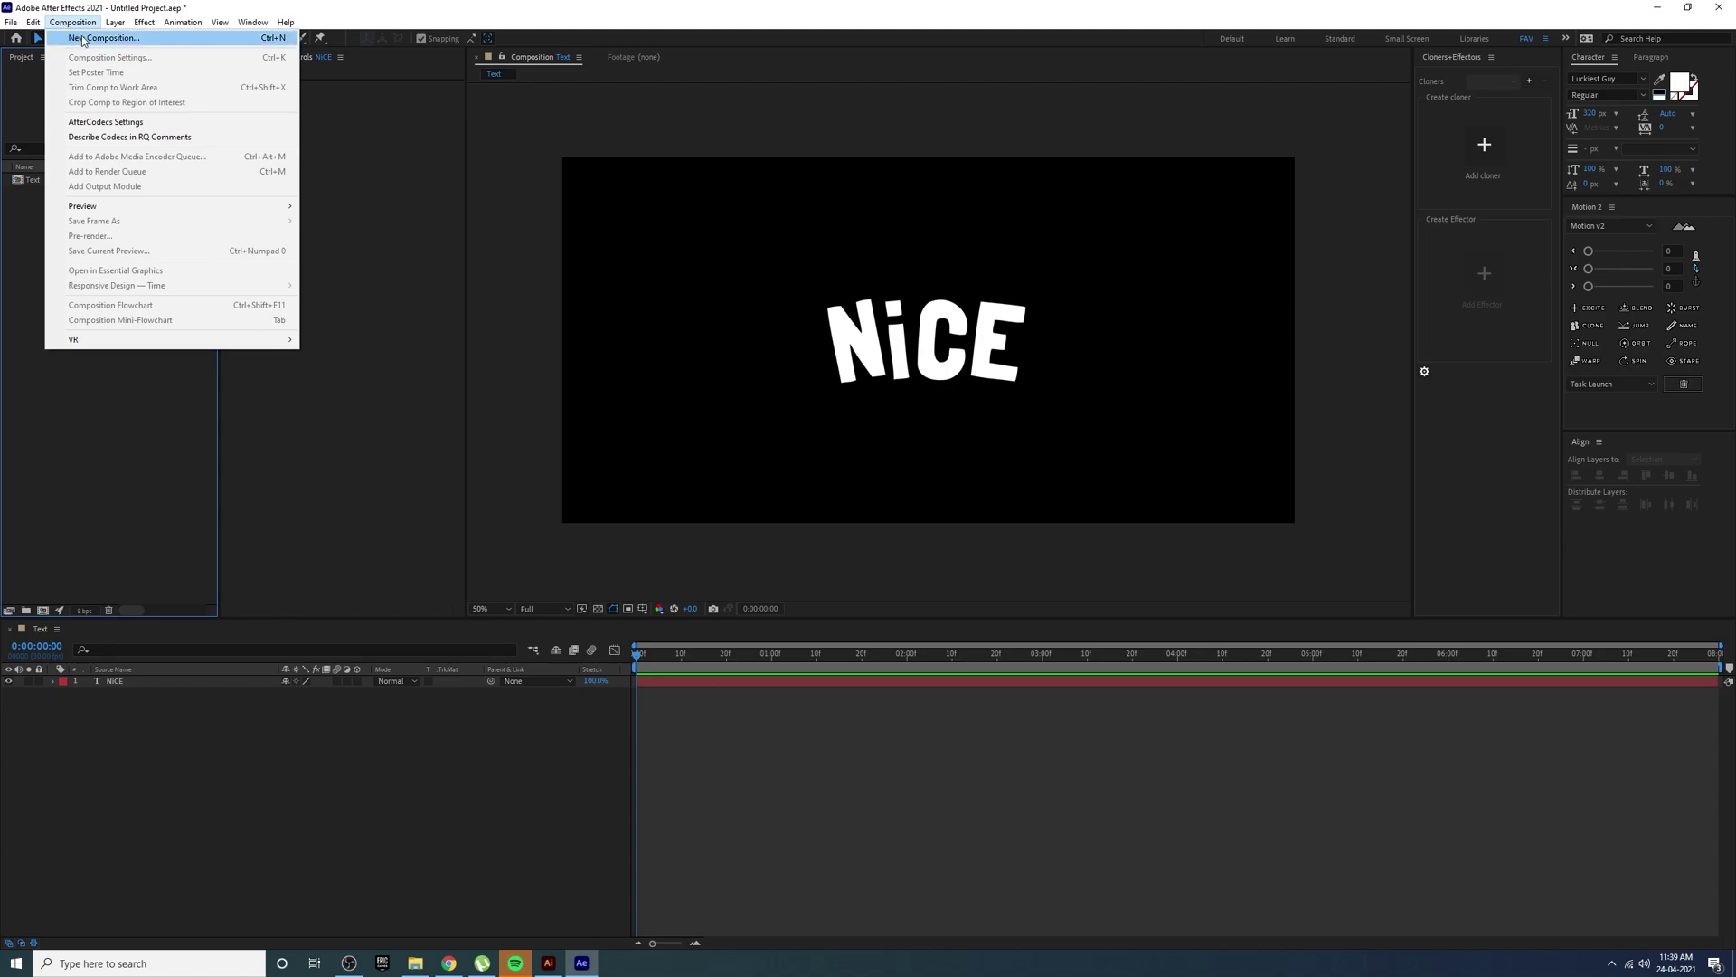
left_click(83, 38)
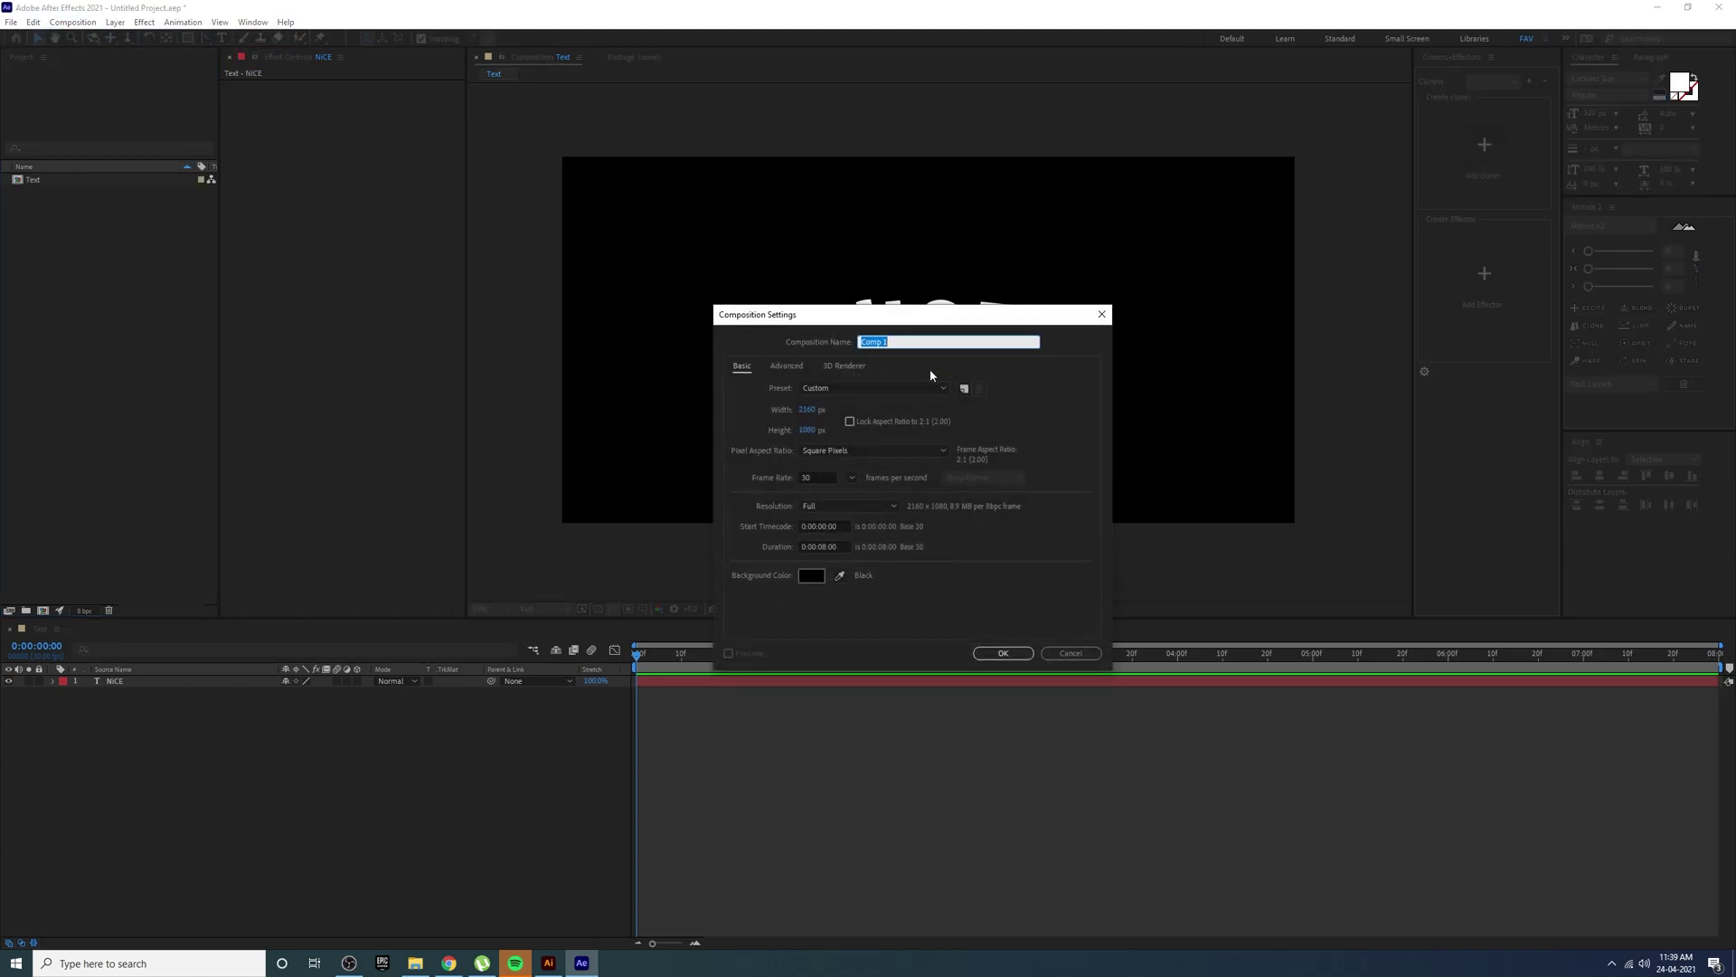
type("Text Effects")
left_click(1002, 652)
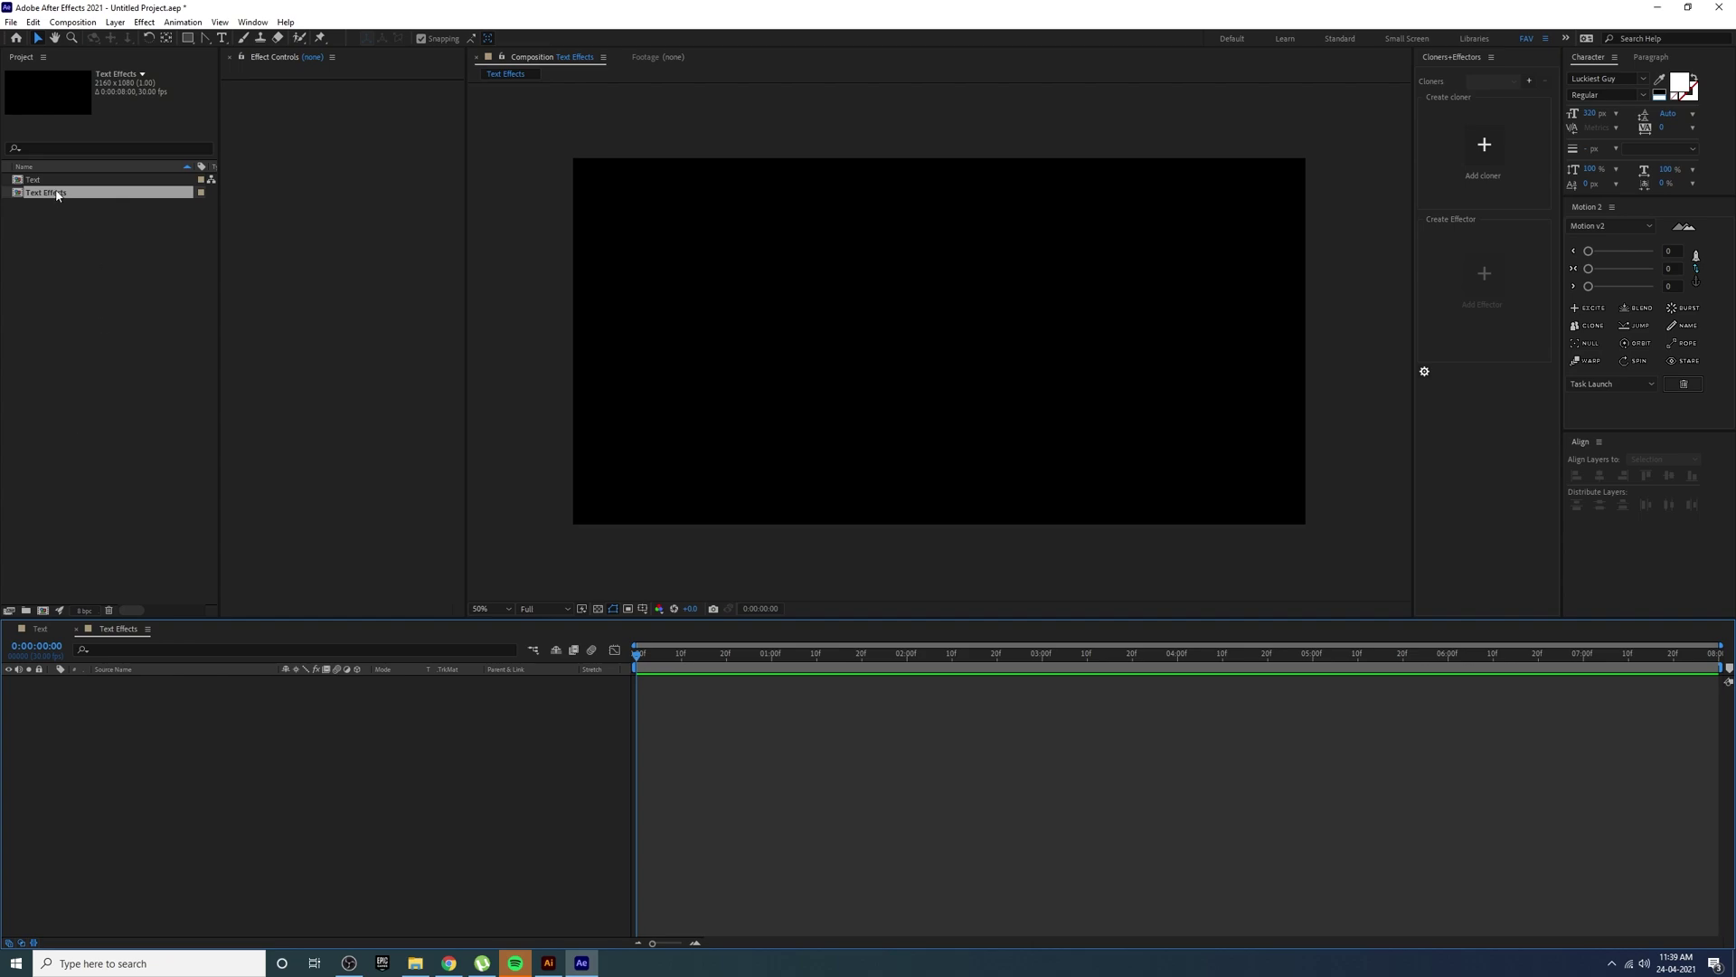
left_click_drag(41, 179, 72, 715)
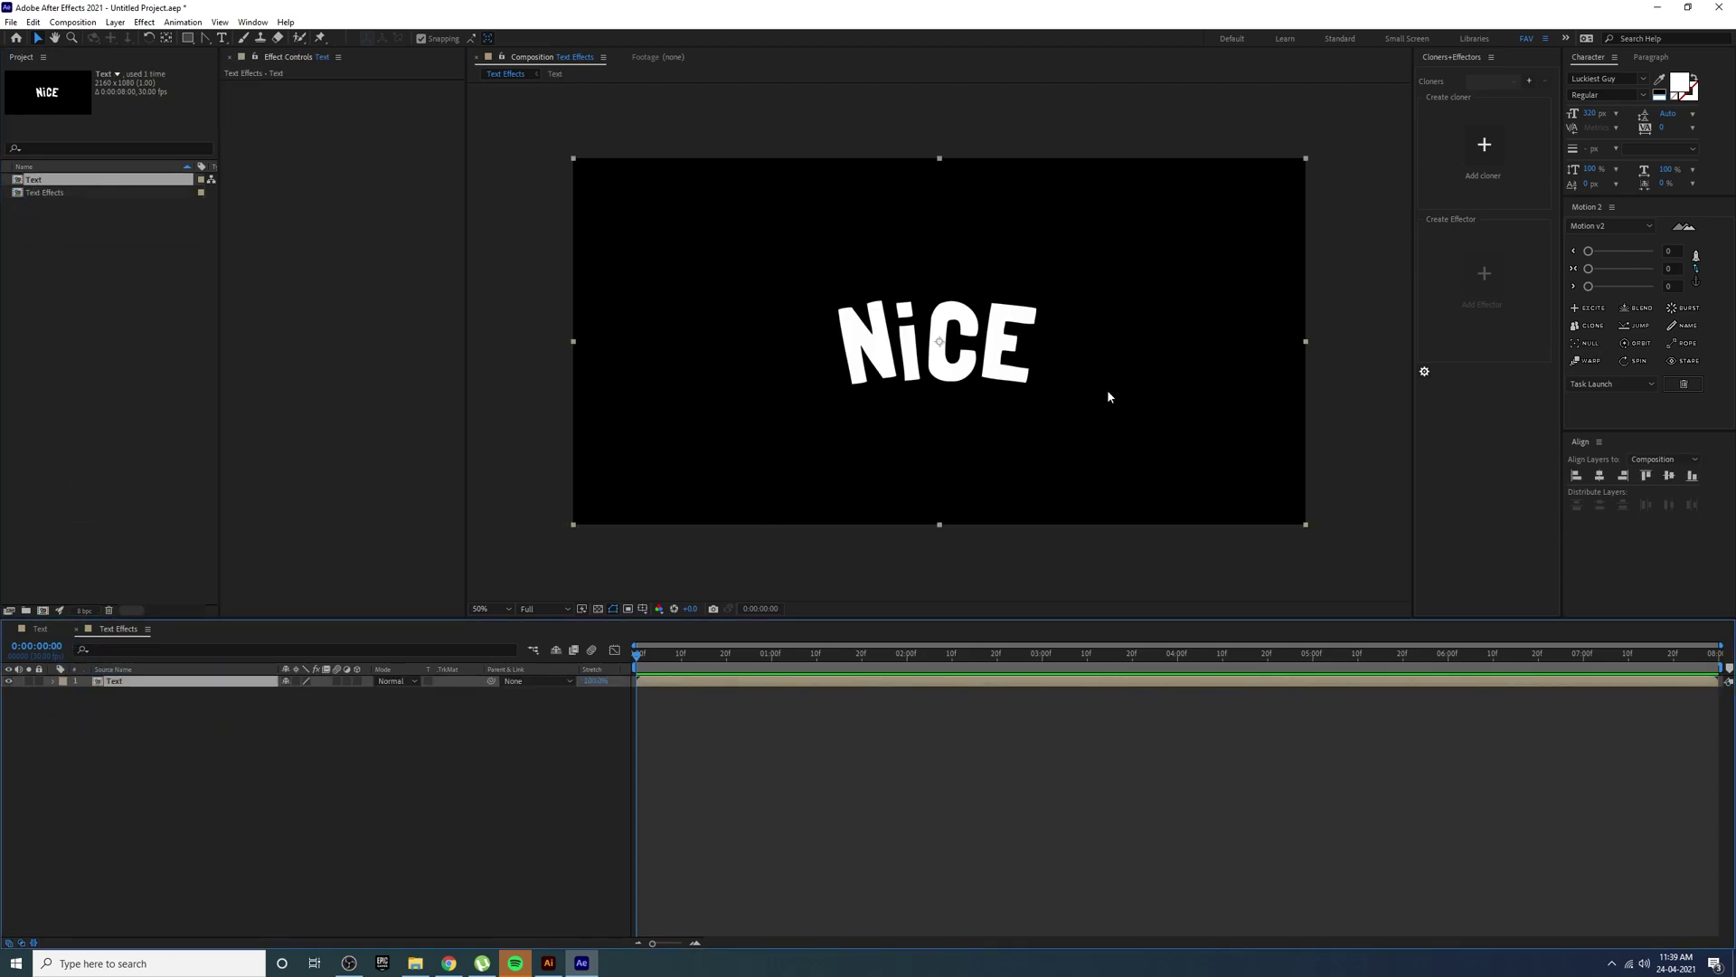
key("slash")
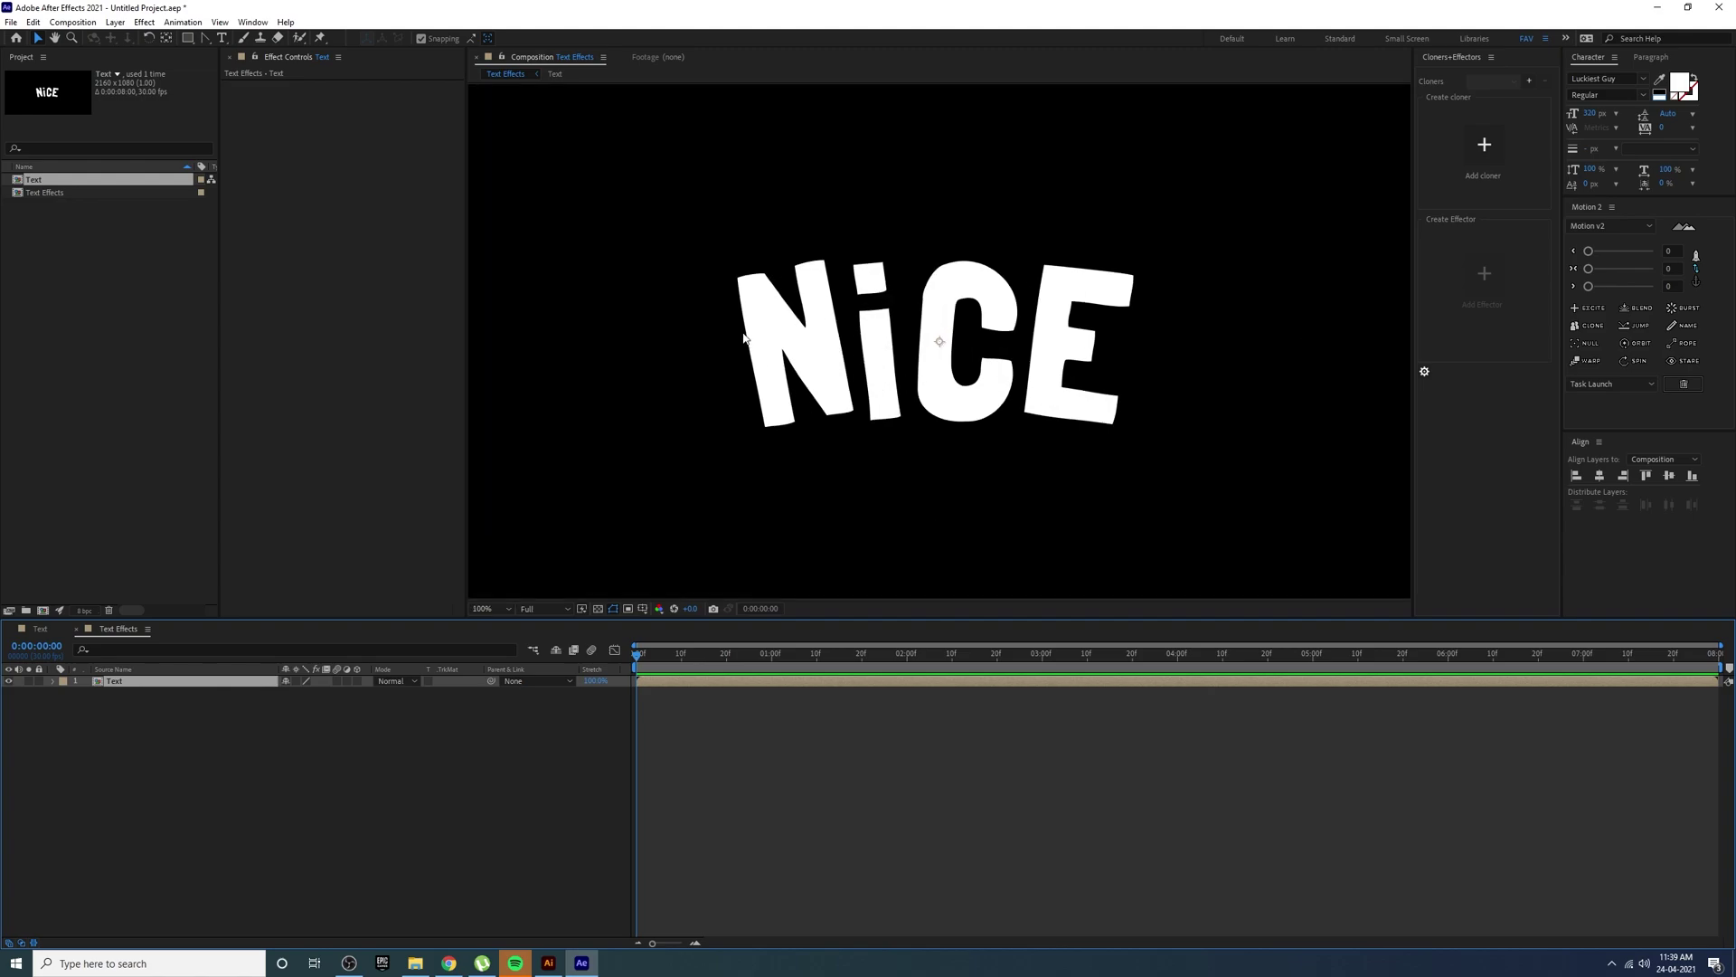
- Apply the Fill effect to the Text layer in the Text Effects composition
left_click(153, 711)
left_click(145, 684)
left_click(144, 21)
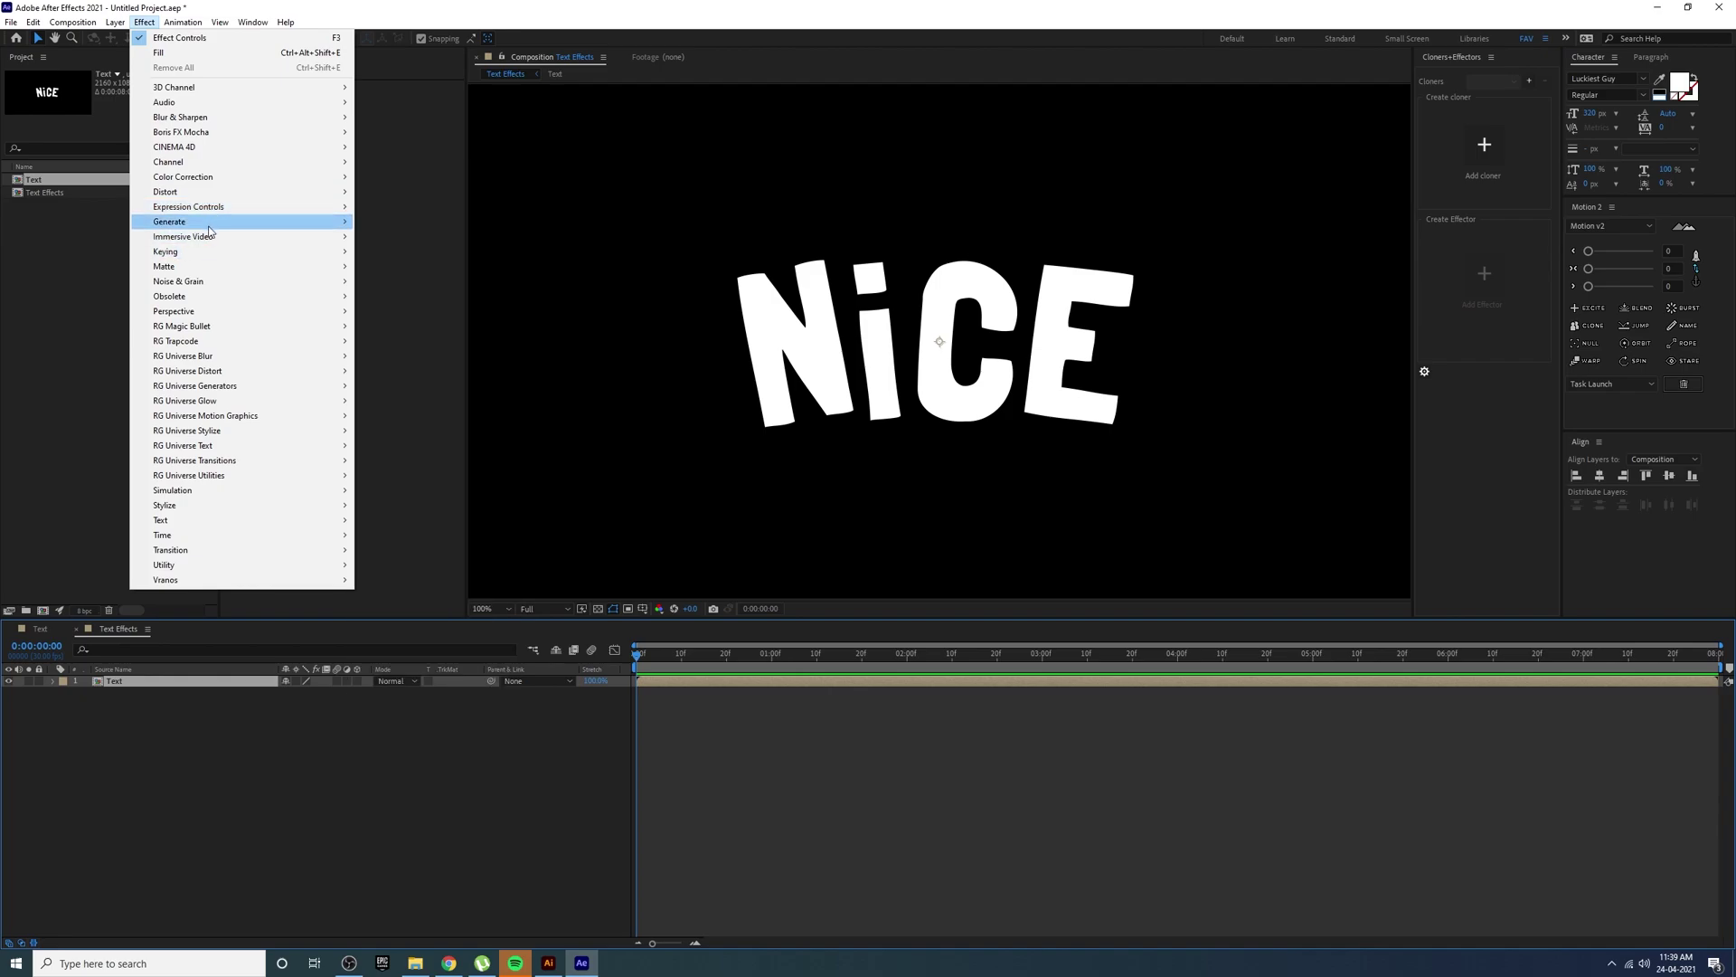
mouse_move(208, 224)
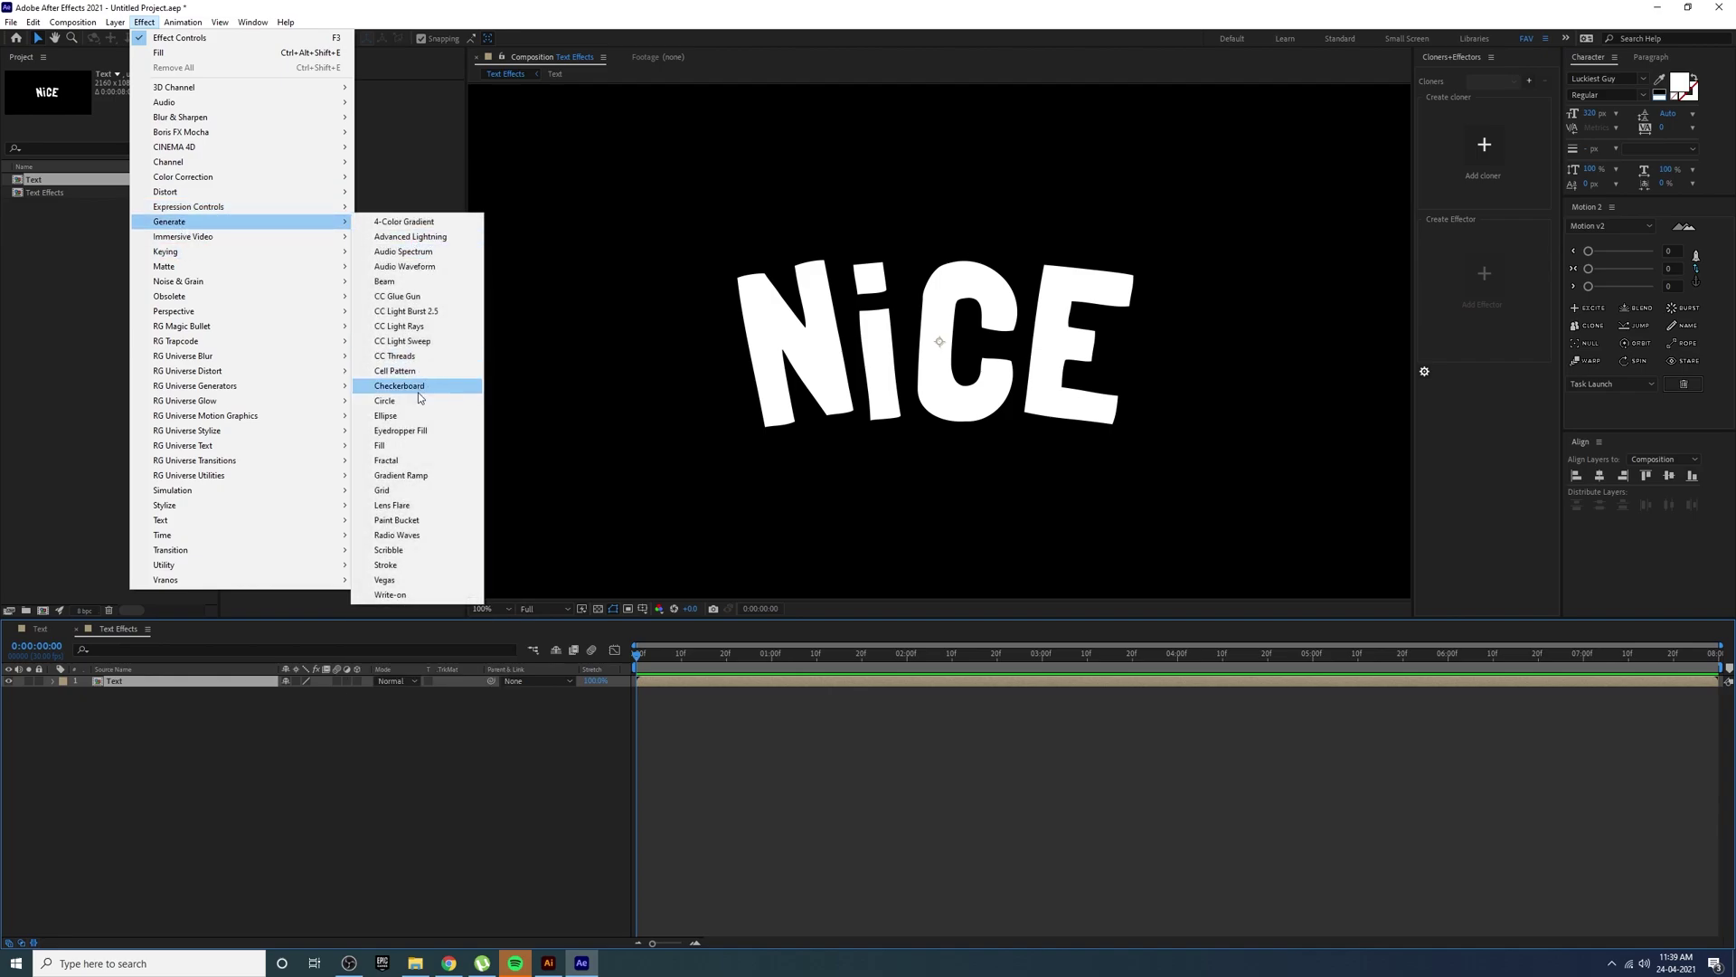
left_click(402, 447)
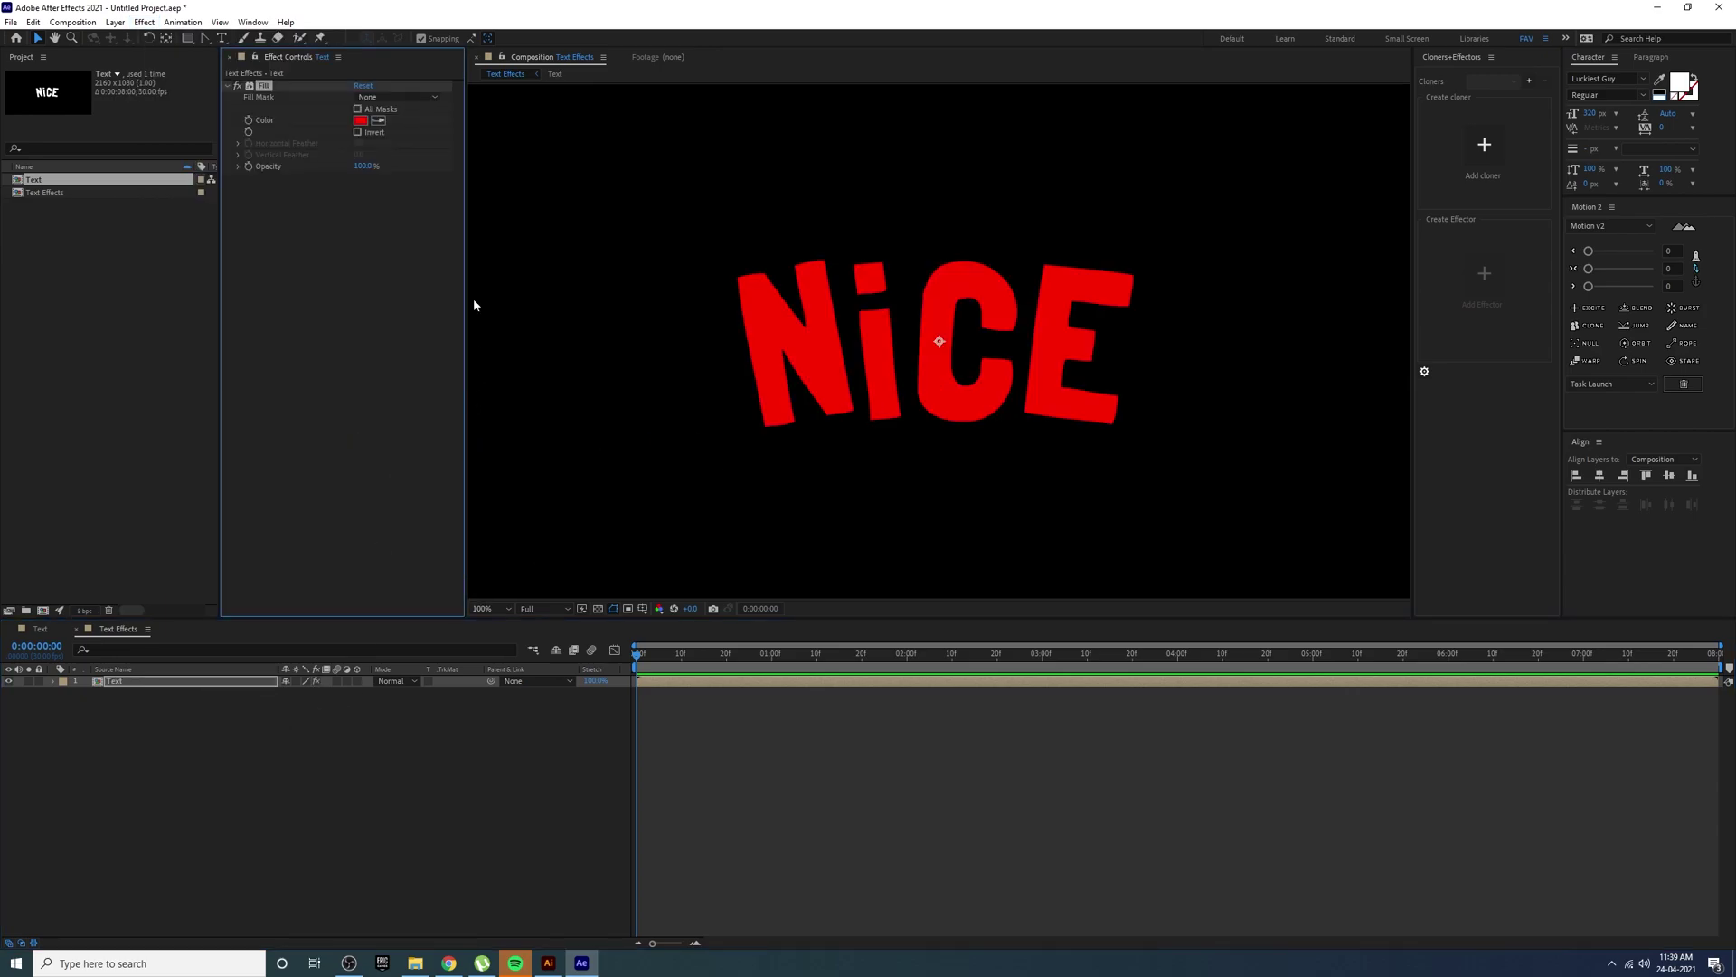
- Set the Fill effect's color to yellow FFF13E
left_click(360, 120)
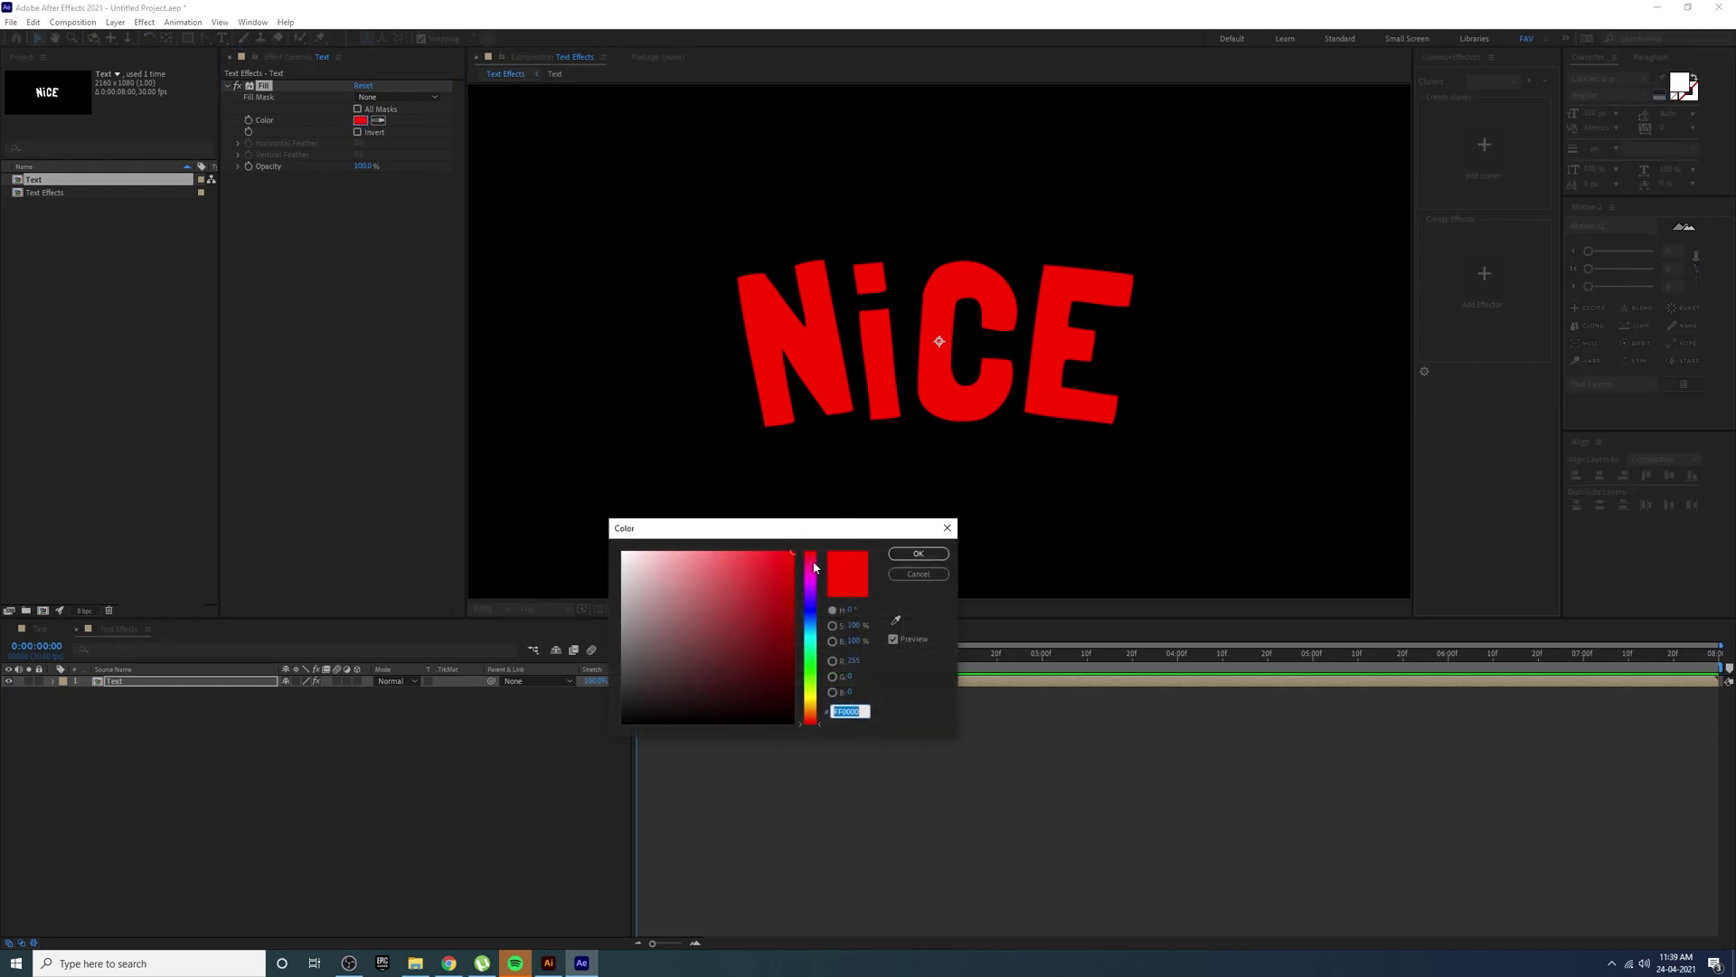
type("FFF13E")
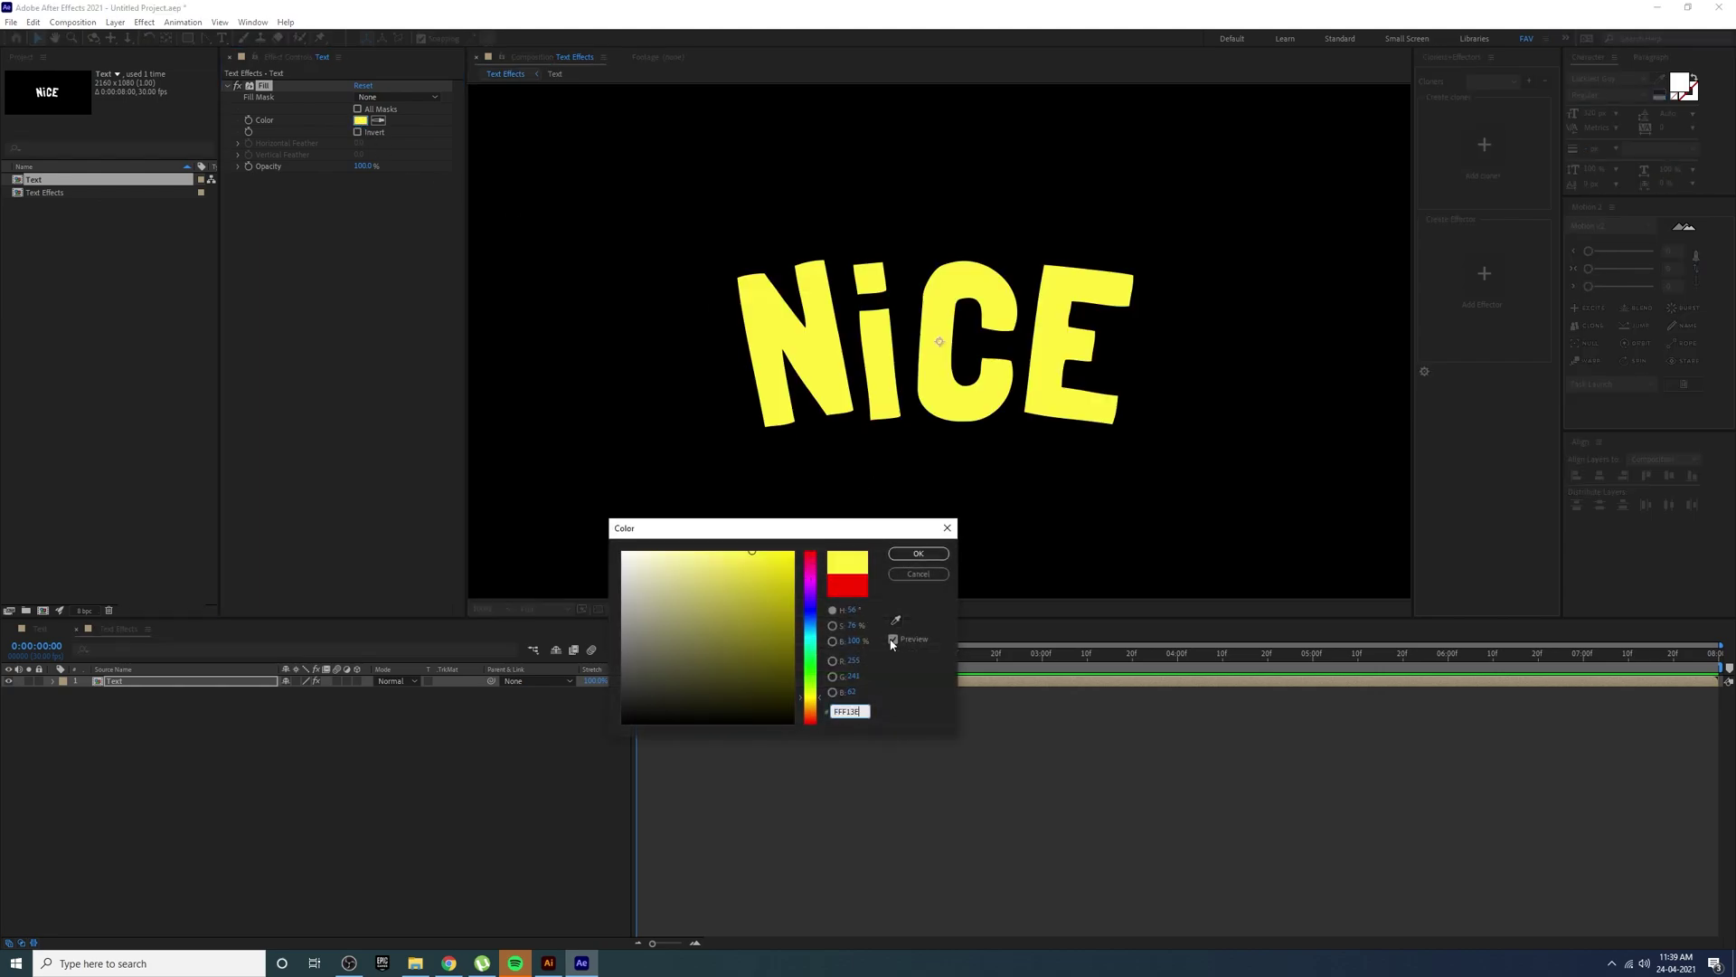
left_click(918, 553)
left_click(184, 805)
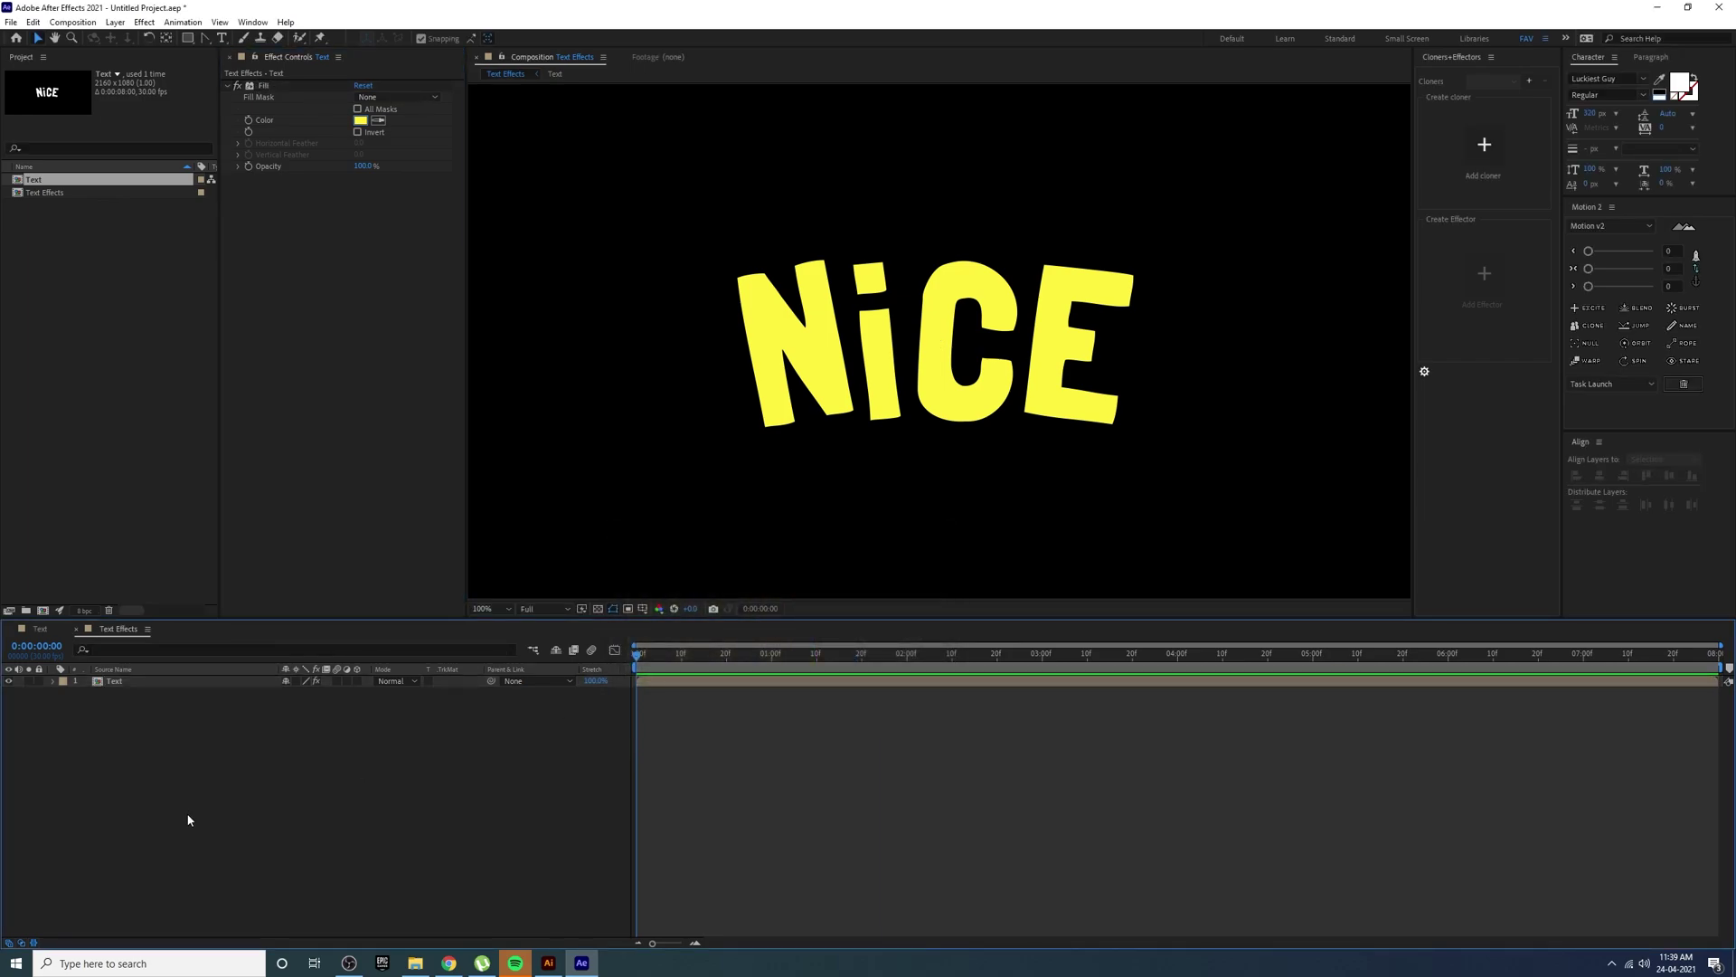
right_click(221, 776)
mouse_move(263, 787)
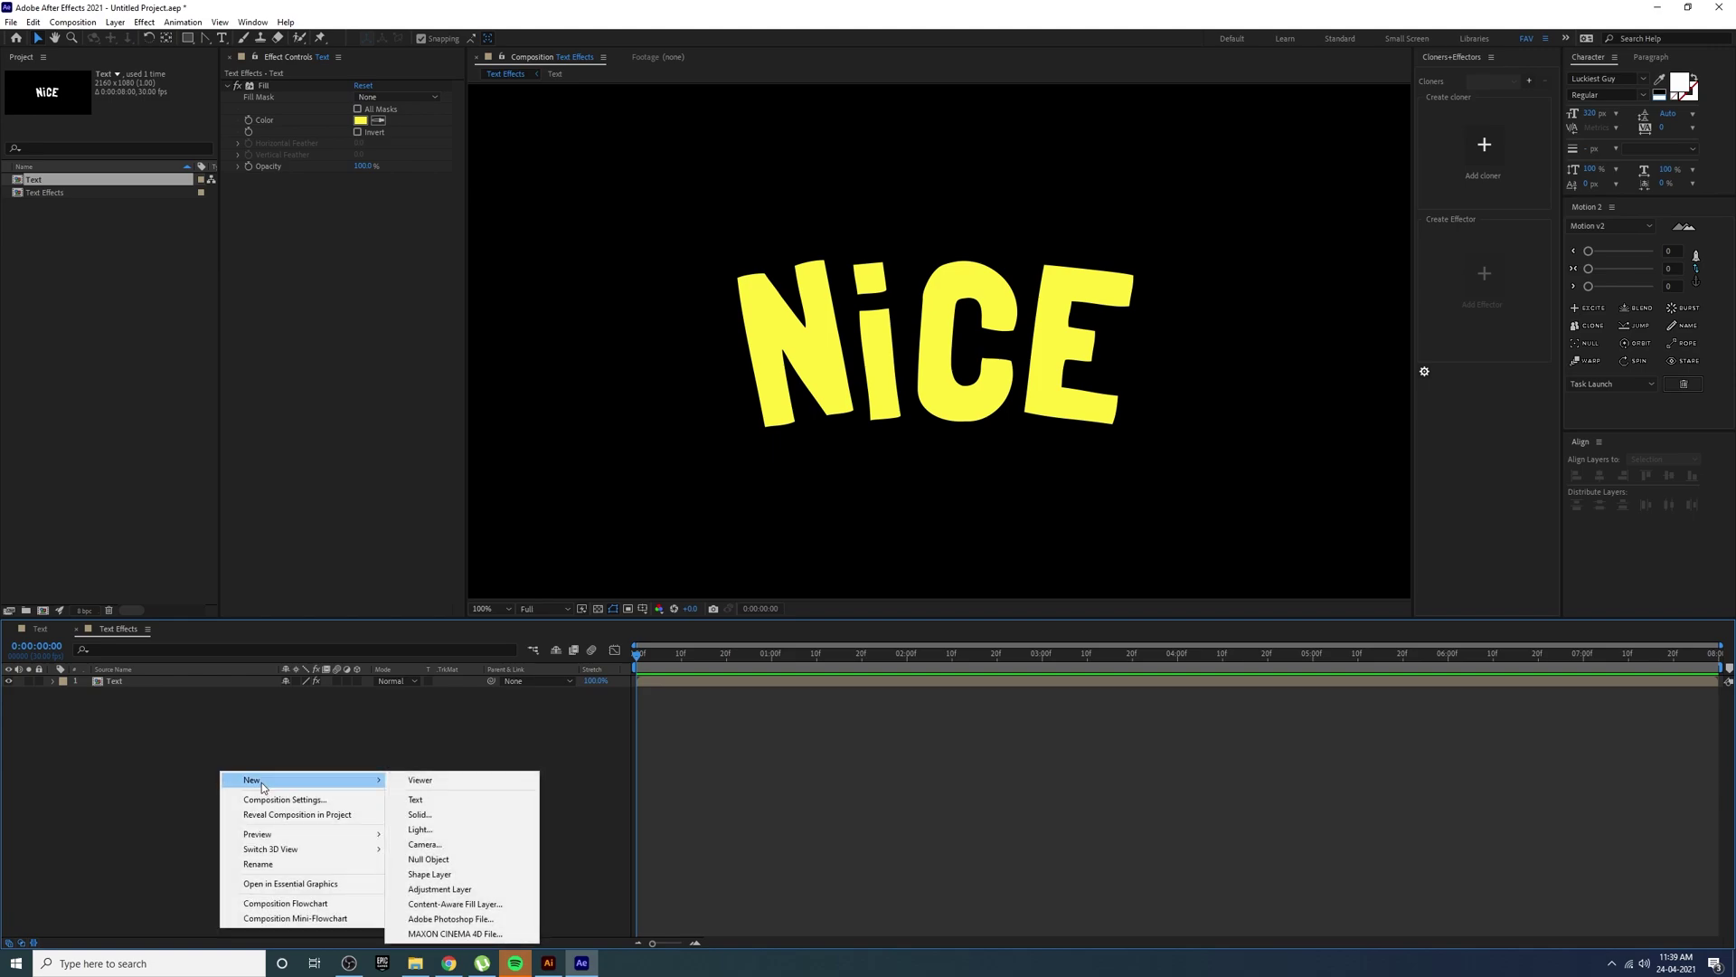
left_click(291, 750)
- Duplicate the yellow Text layer and rename the upper copy "MAIN"
left_click(100, 684)
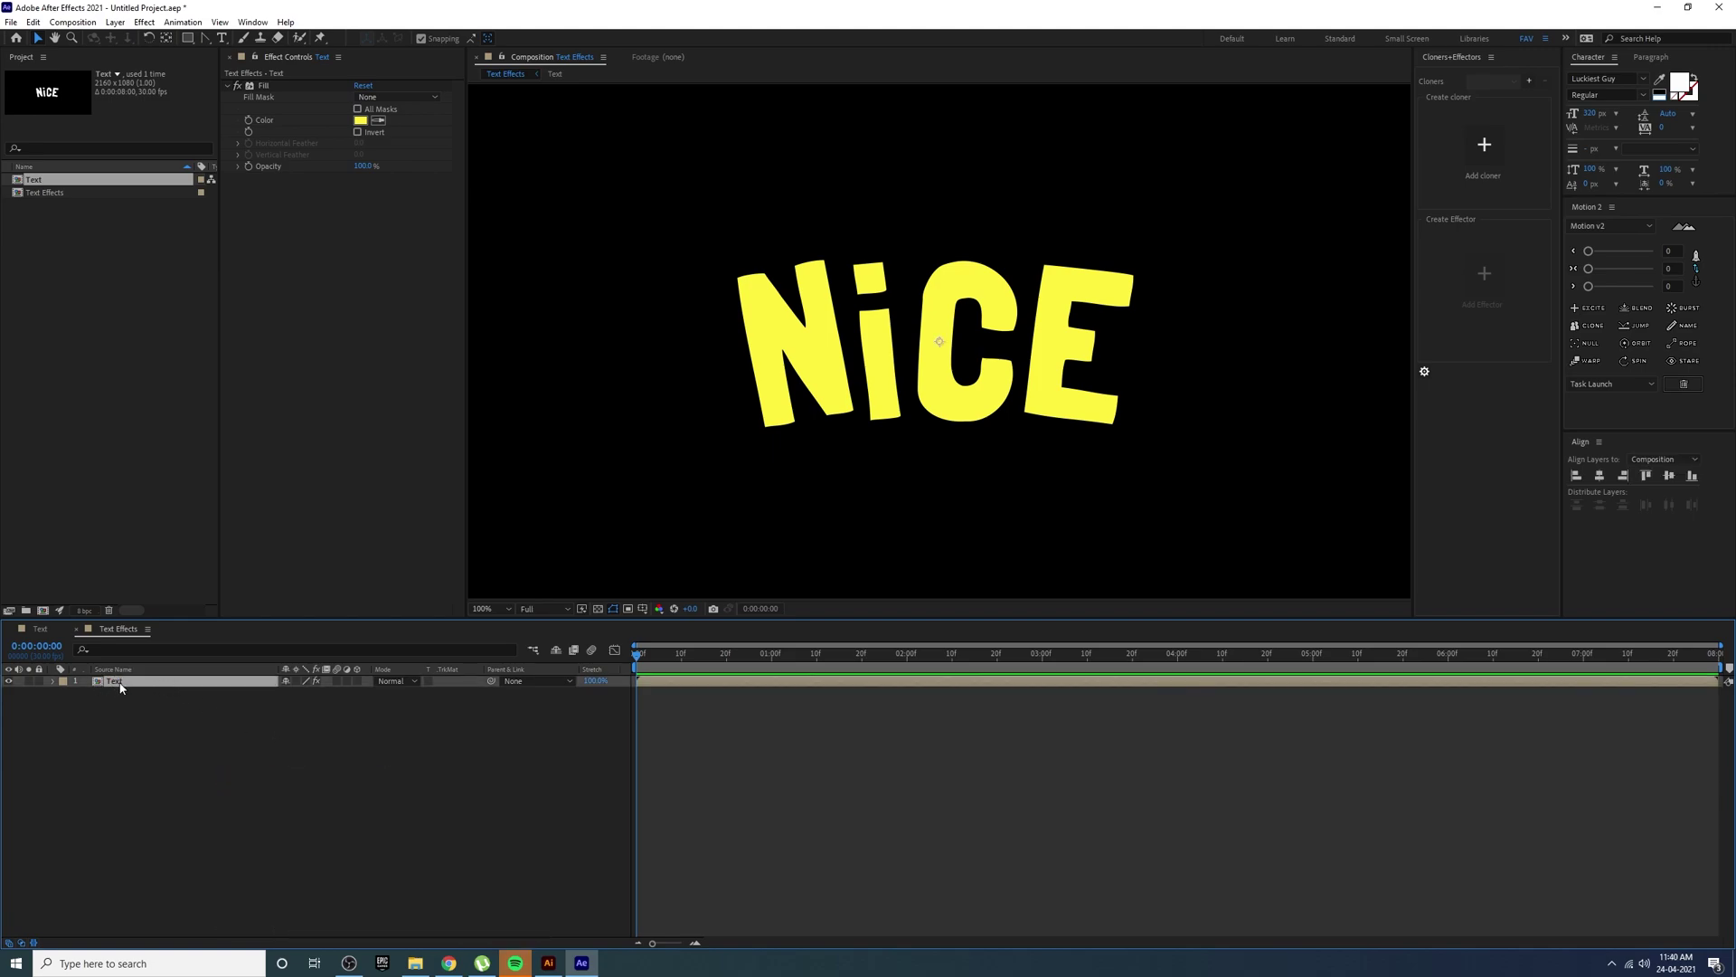
key("ctrl+d")
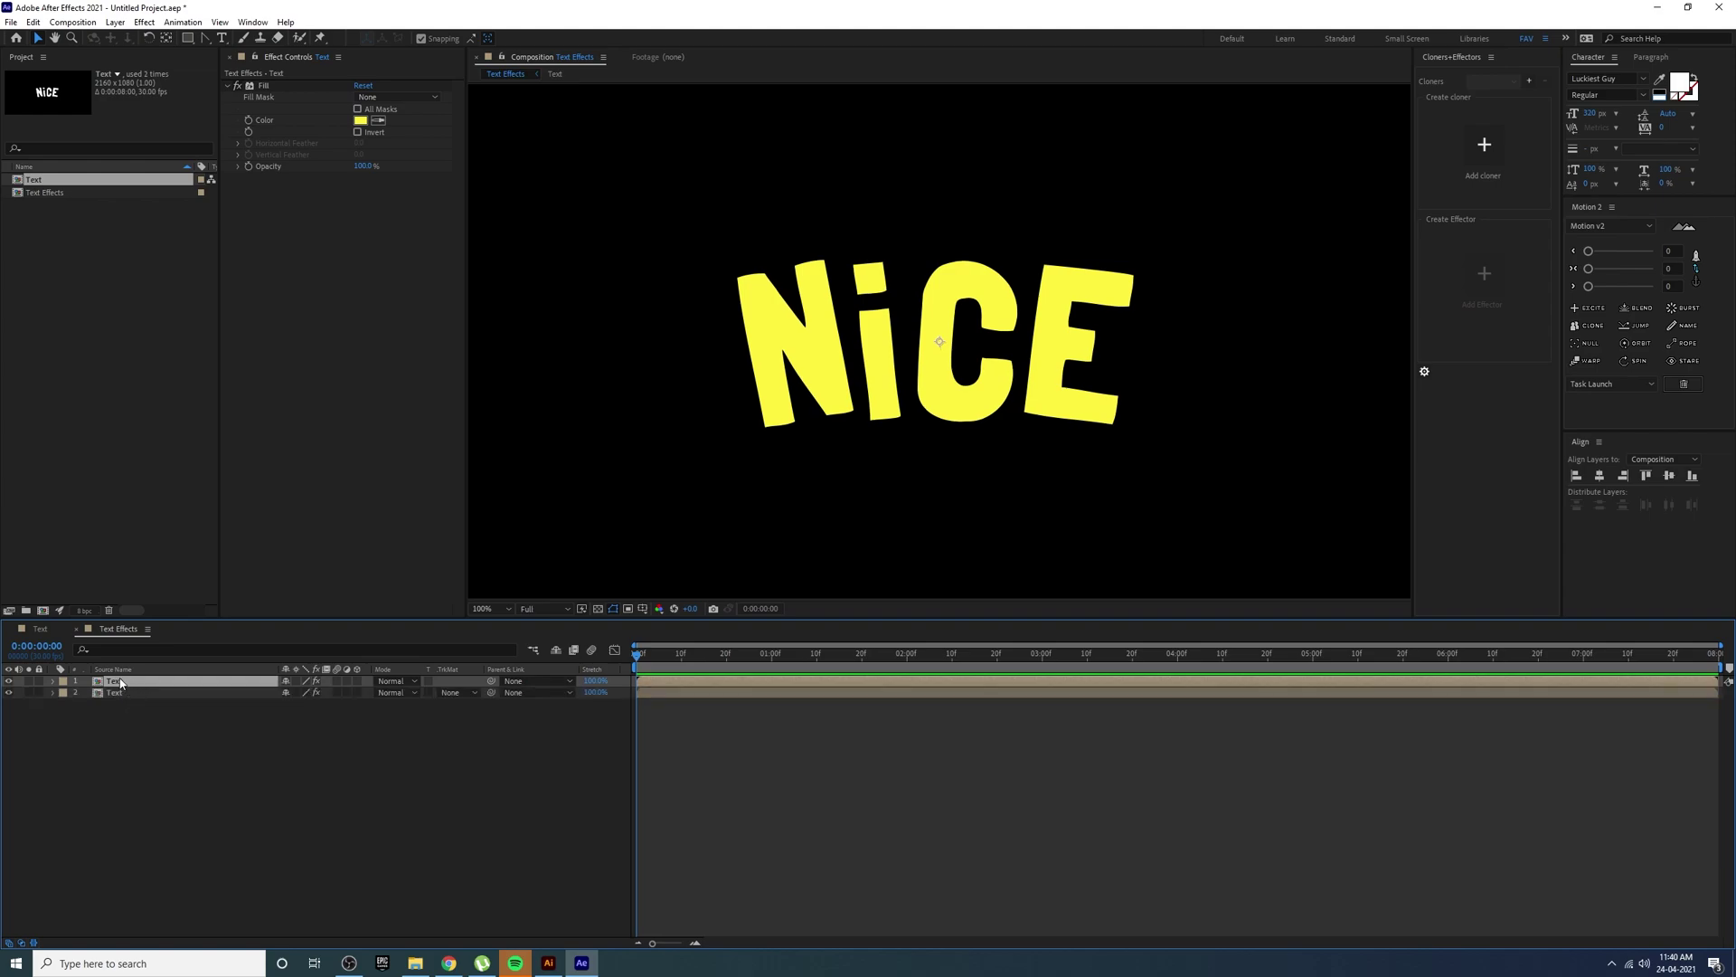
right_click(121, 683)
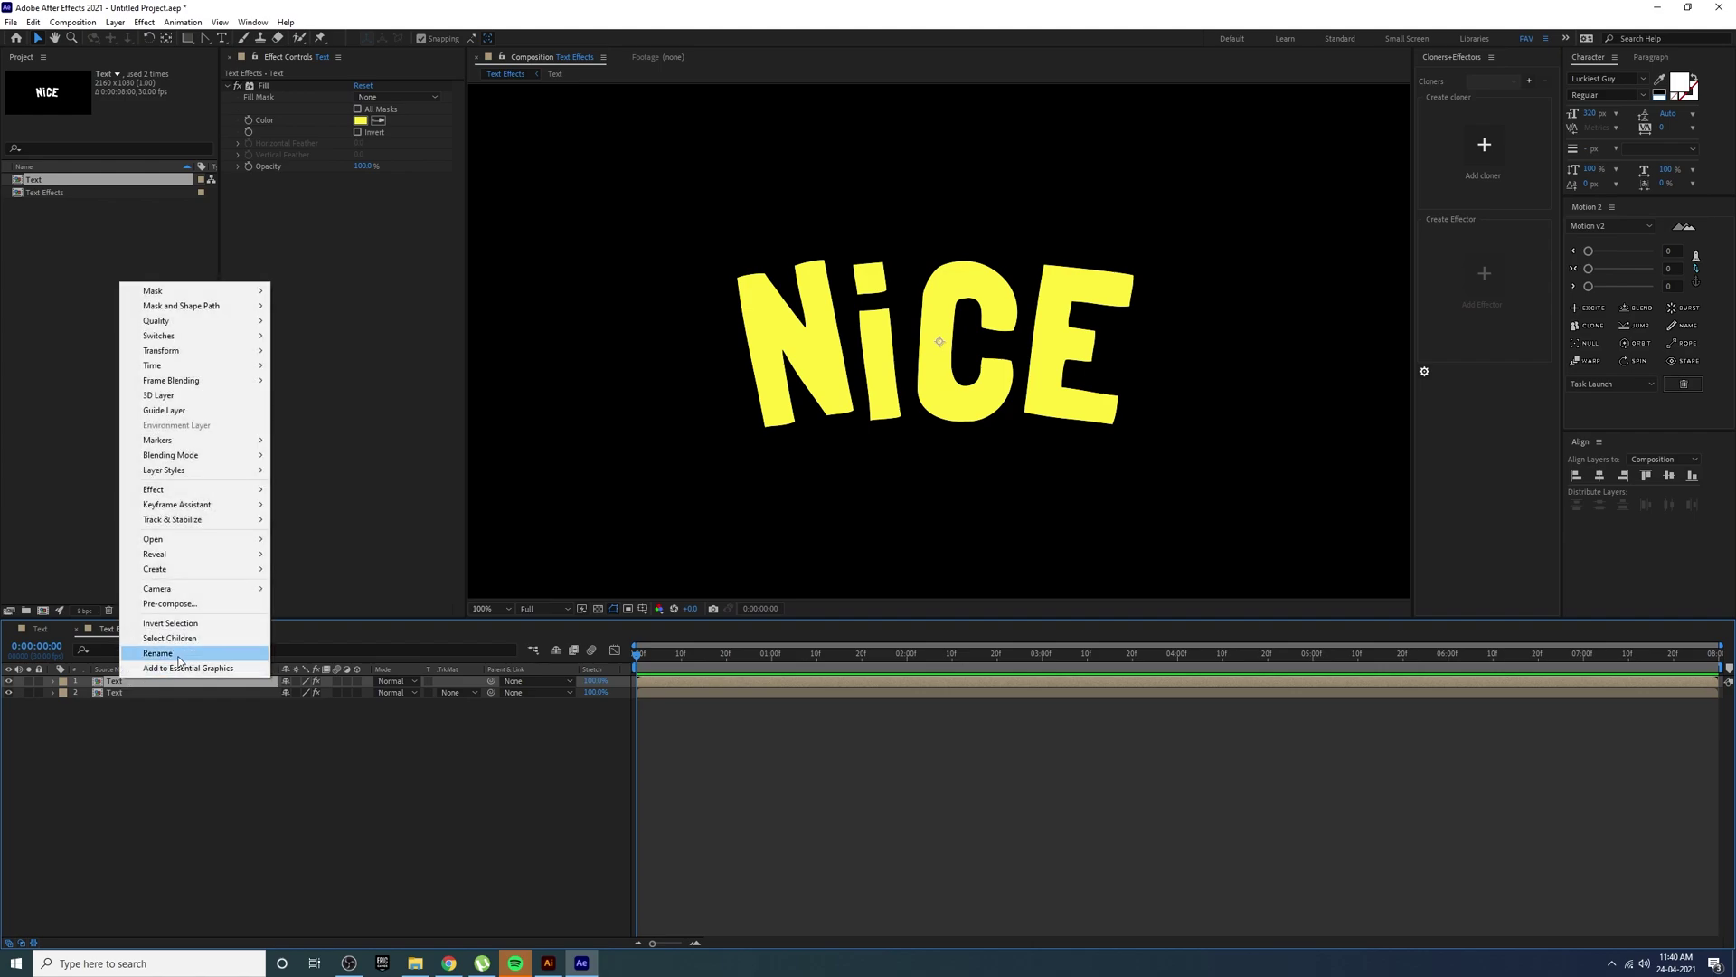
left_click(185, 657)
type("MAI")
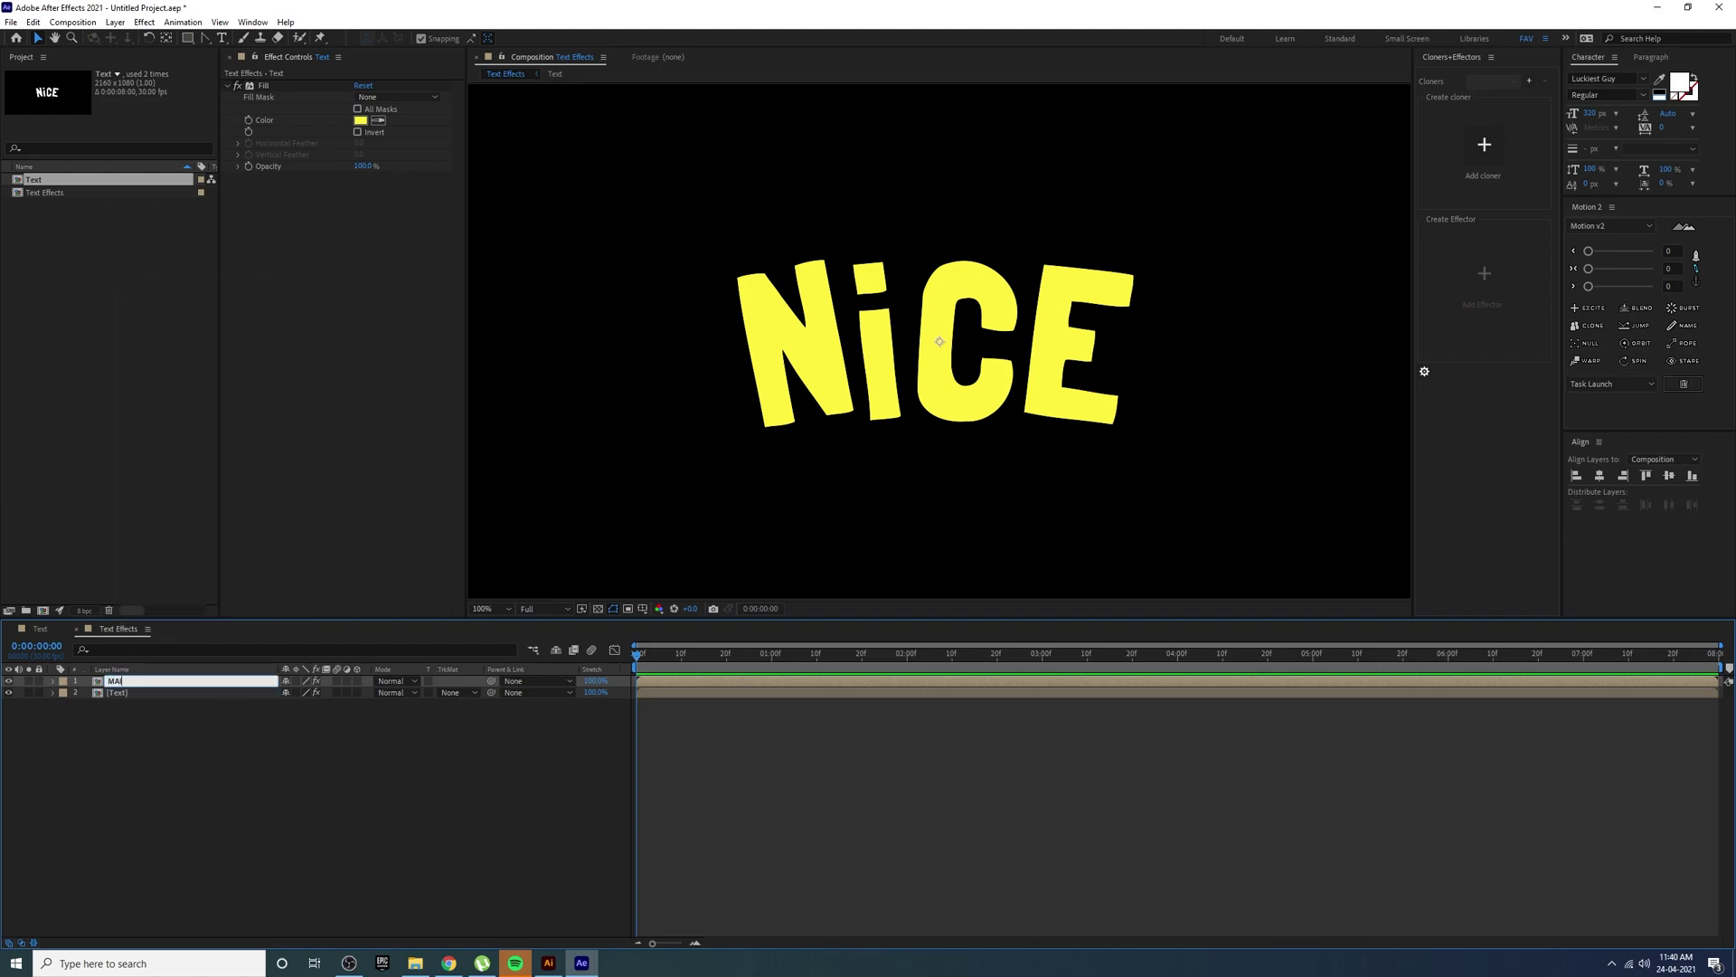
type("N")
key("Return")
- Rename the lower Text layer "Shadow"
left_click(147, 694)
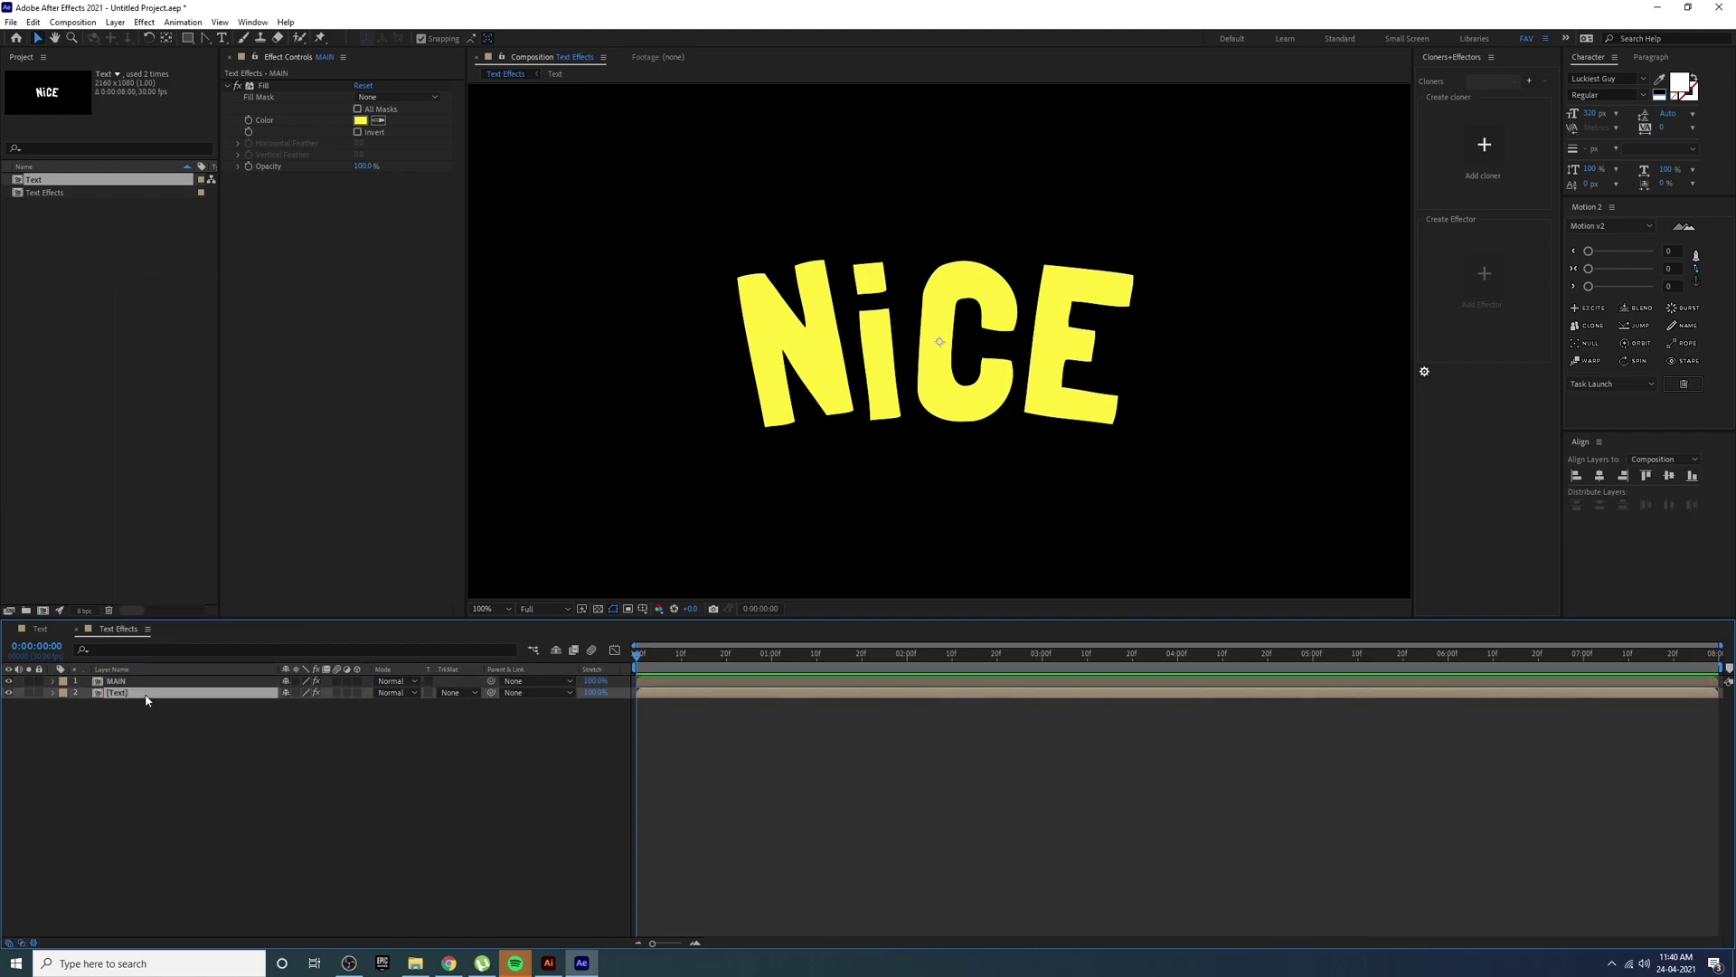
right_click(148, 697)
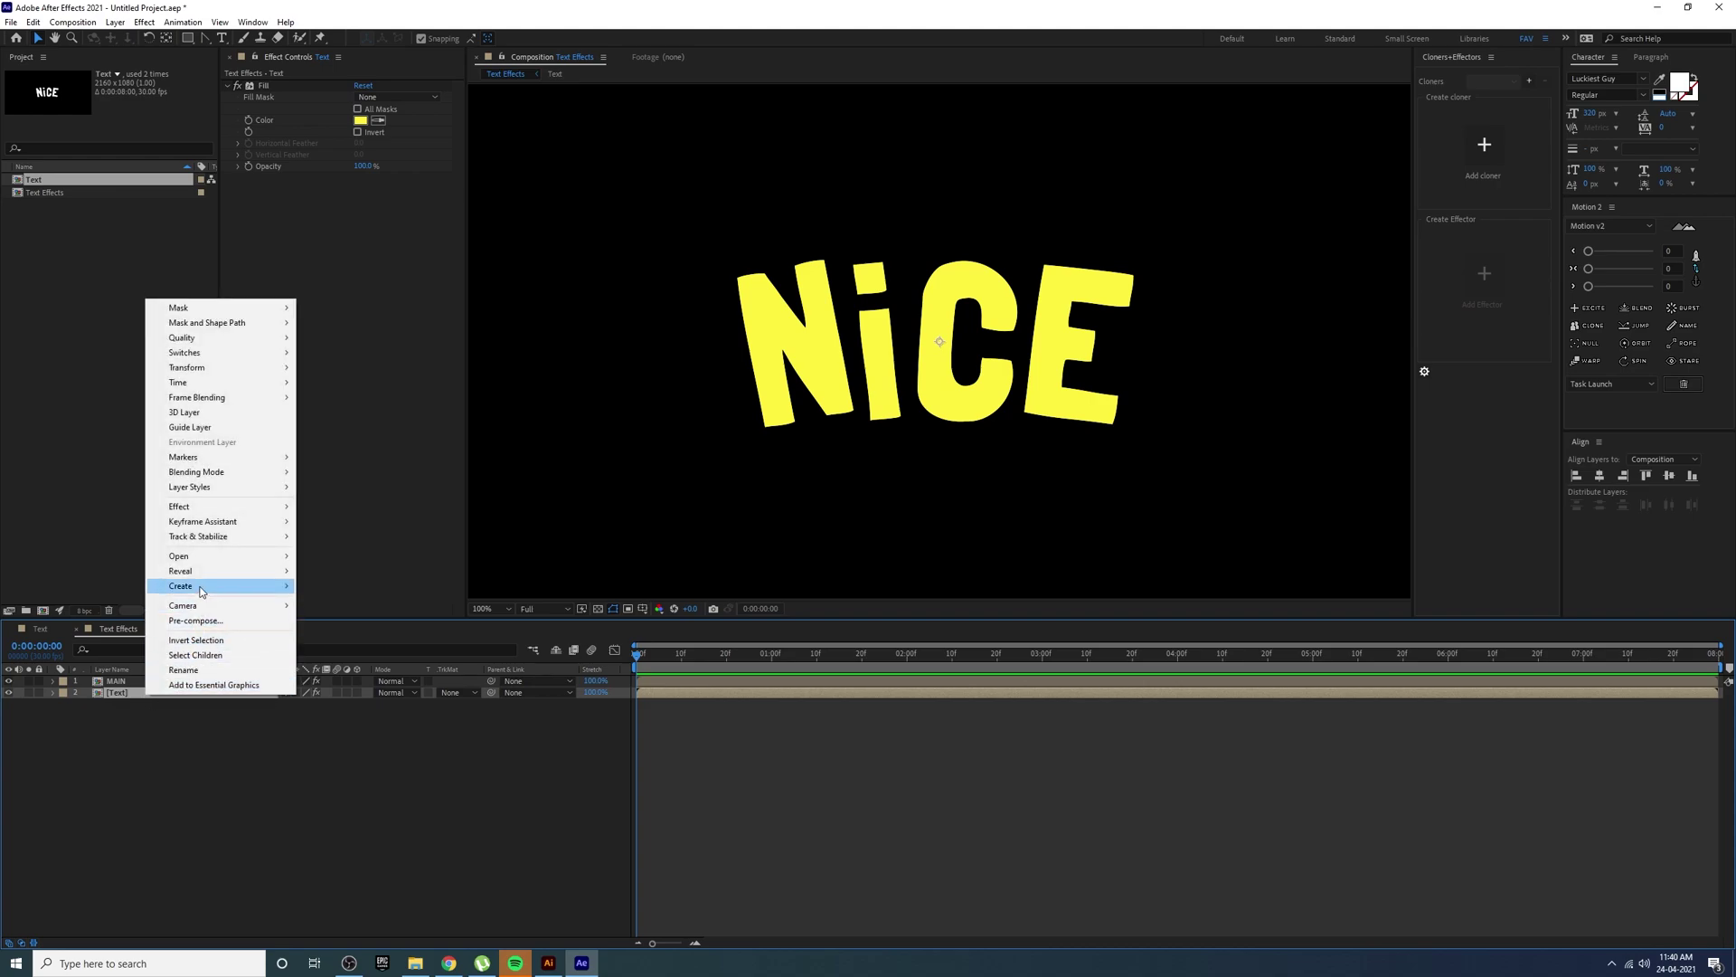
left_click(184, 670)
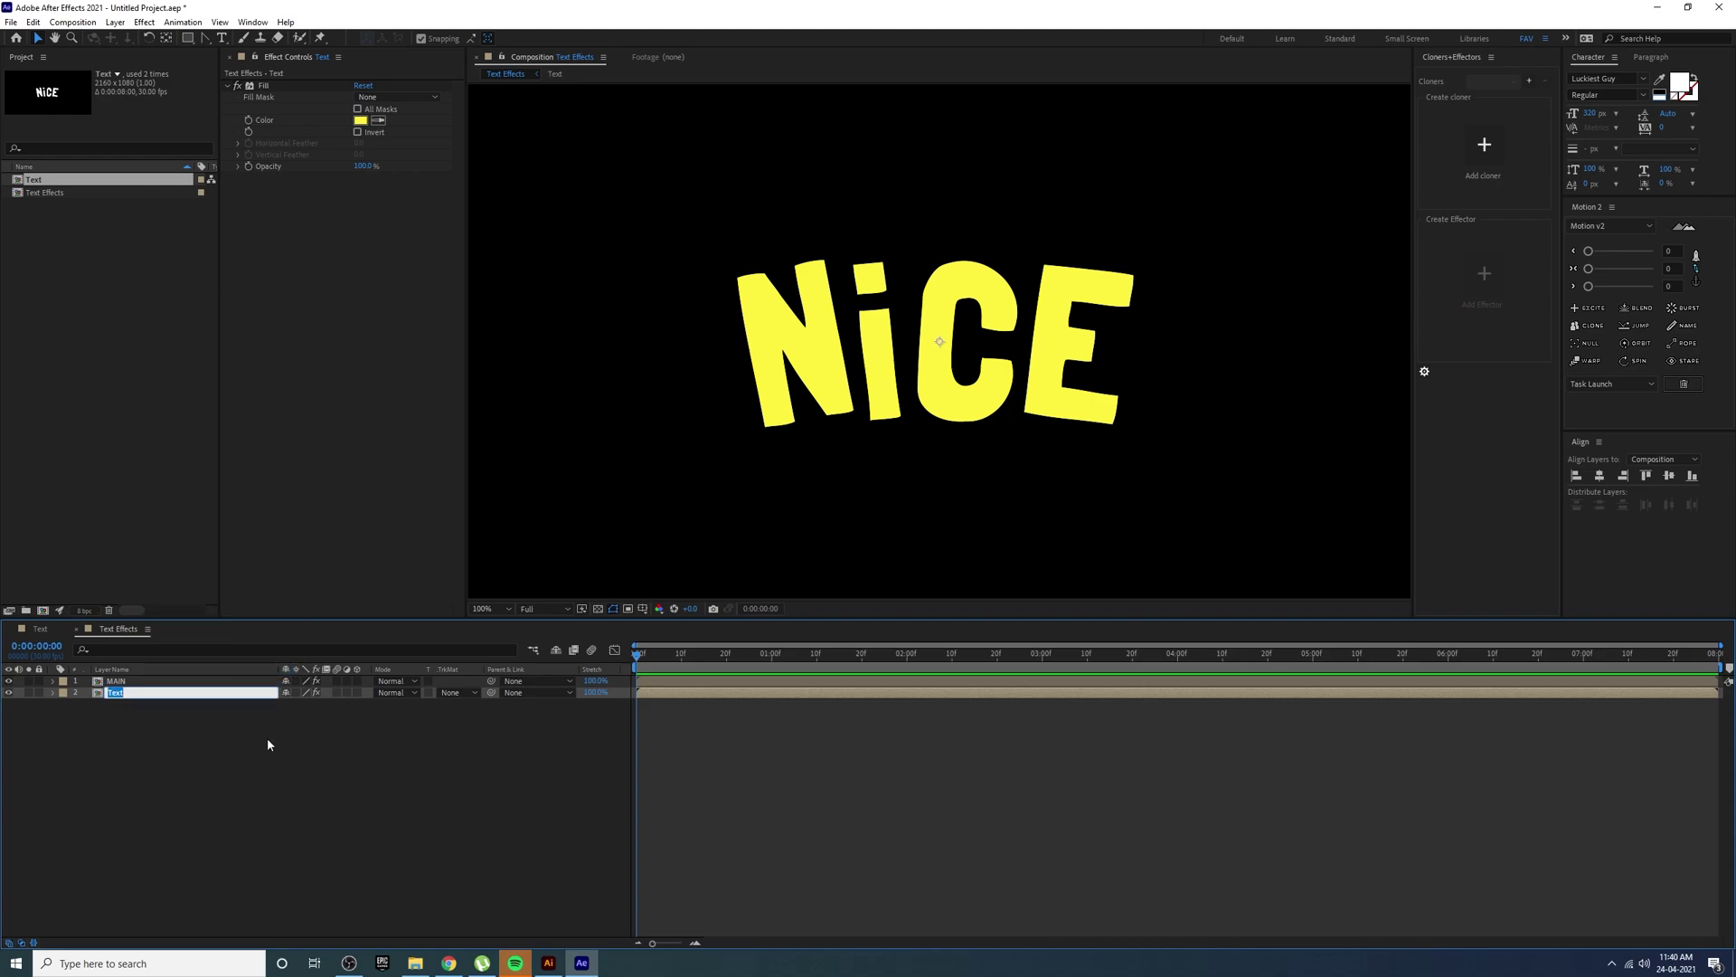
type("Shadow")
key("Return")
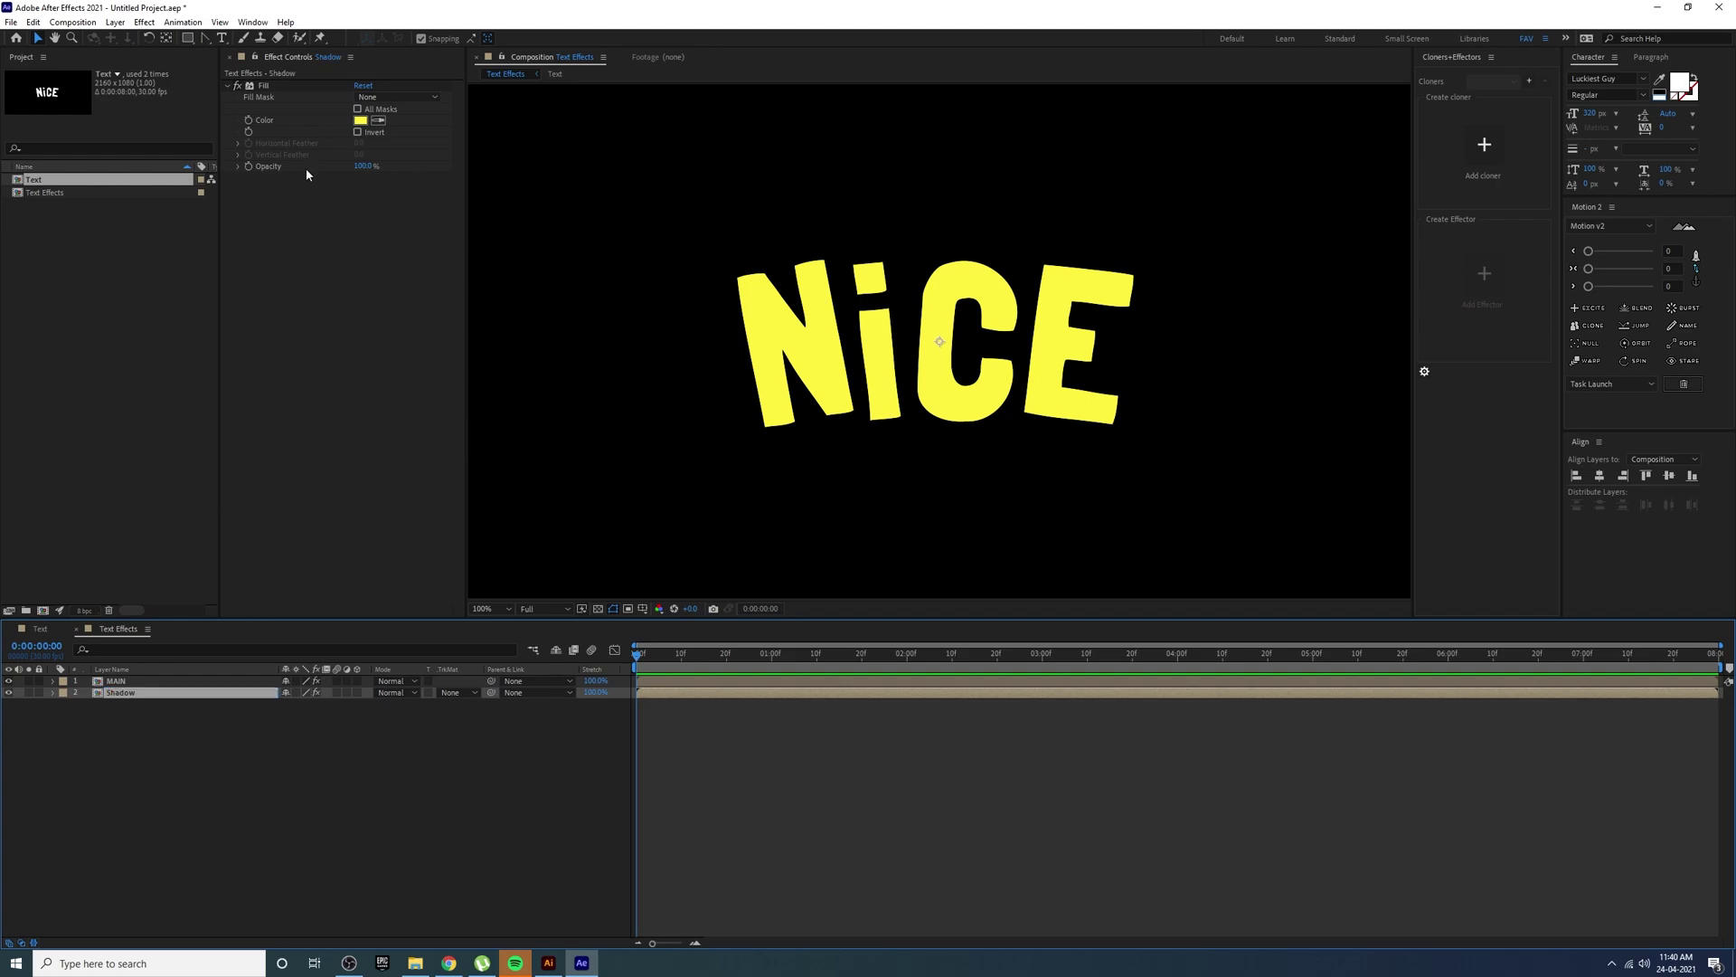
- Delete the Fill effect from the Shadow layer and check the layer by moving it down temporarily
left_click(264, 87)
key("Delete")
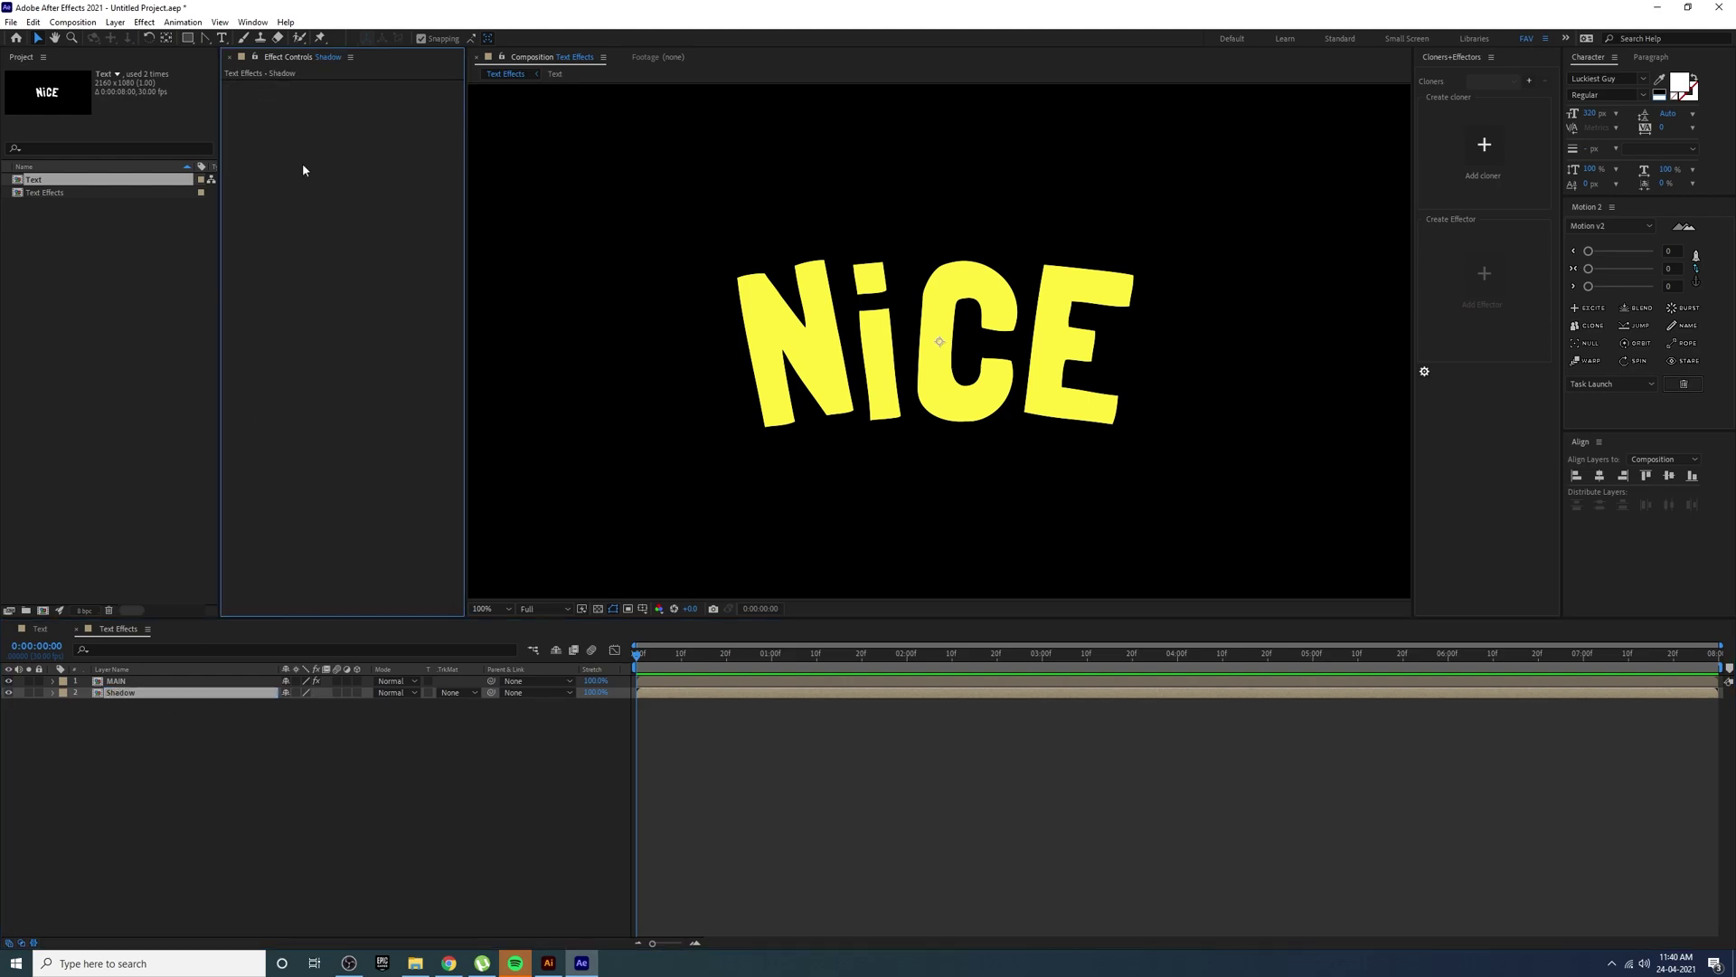
left_click_drag(934, 364, 915, 445)
key("ctrl+z")
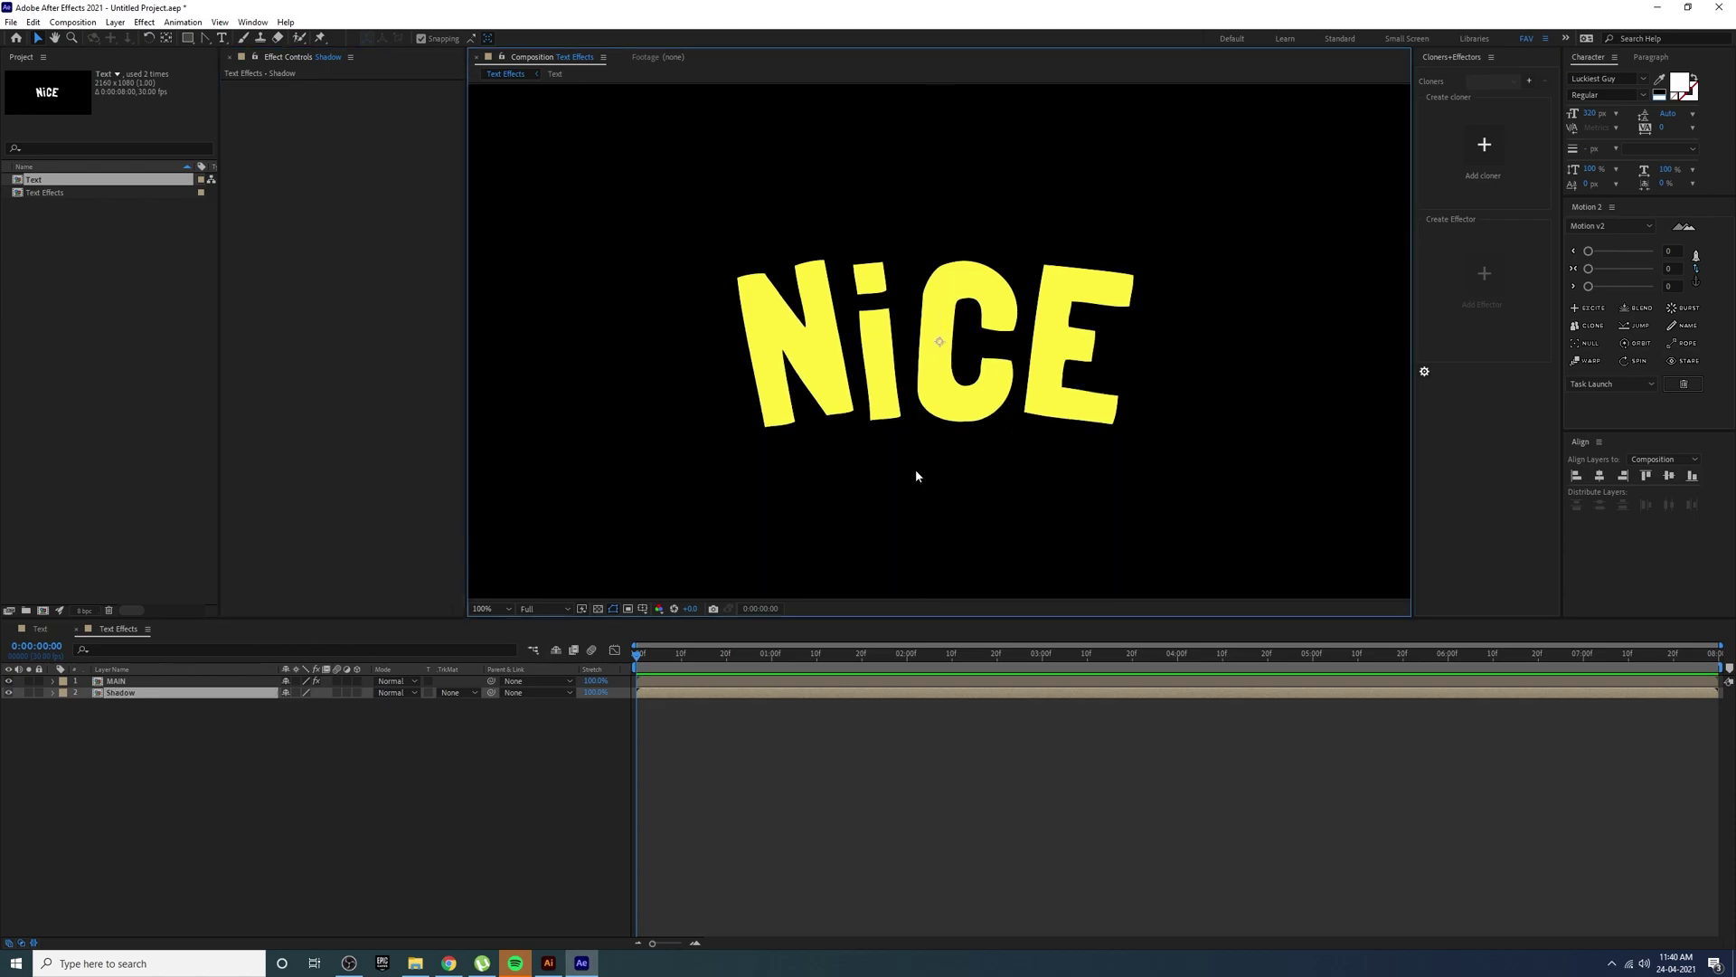
- Apply the CC Radial Blur effect to the Shadow layer and set its type to Straight Zoom
left_click(163, 701)
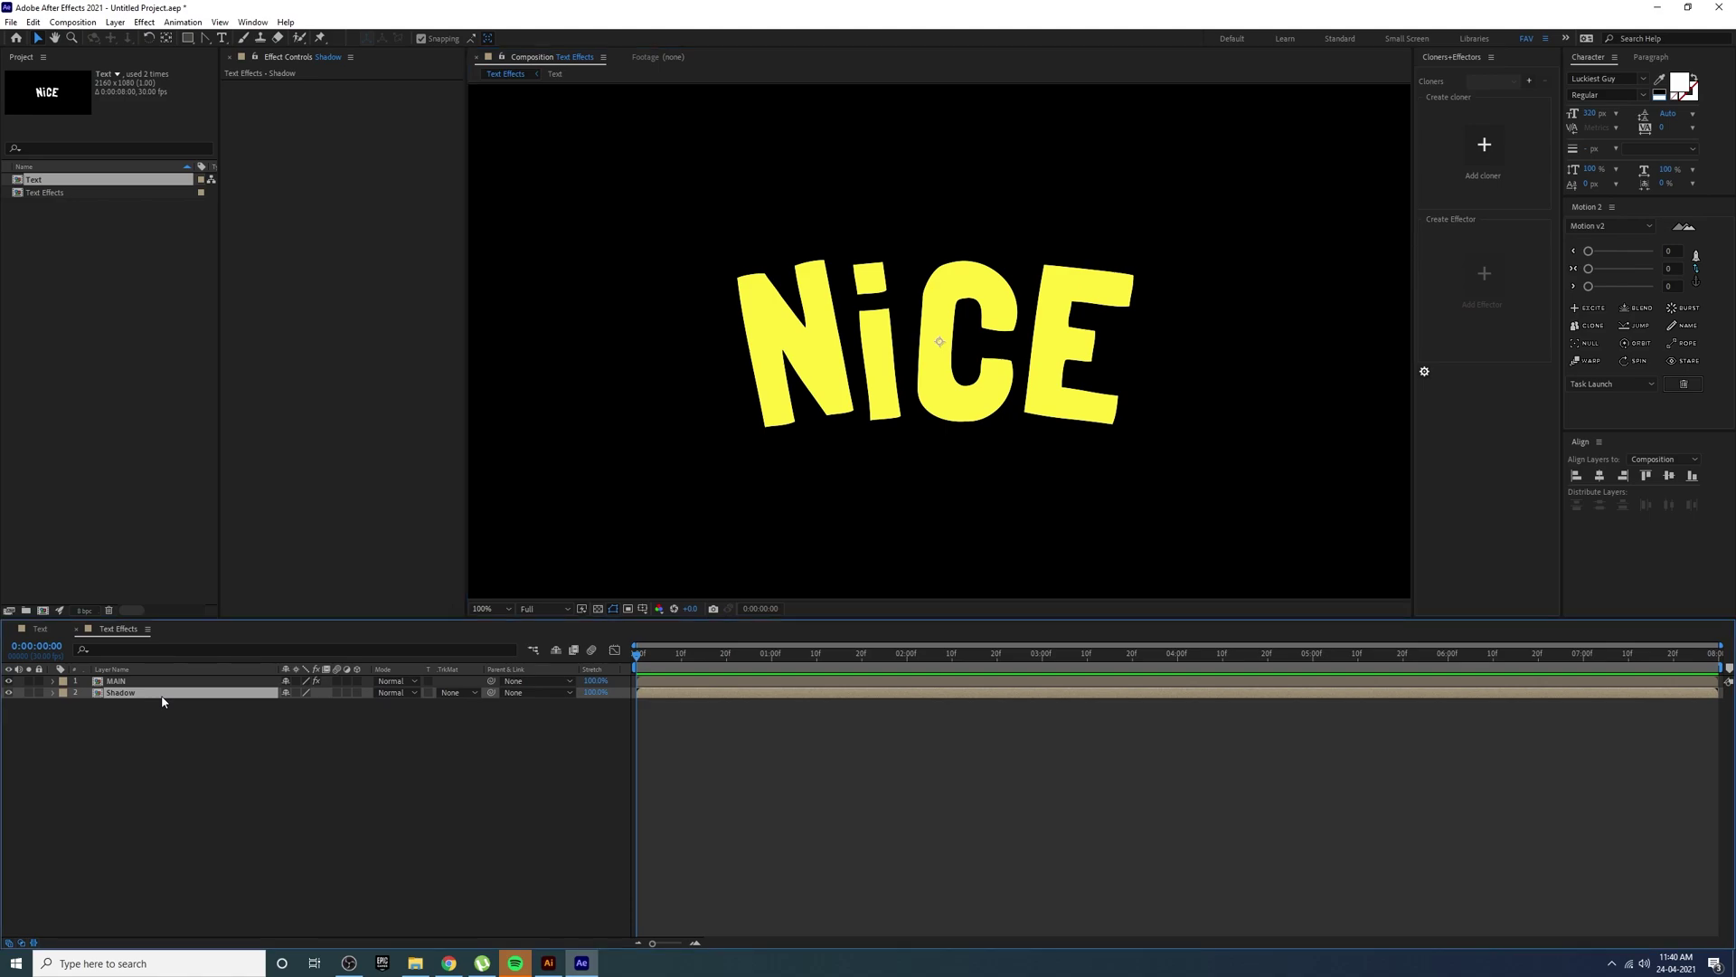
left_click(144, 22)
mouse_move(231, 220)
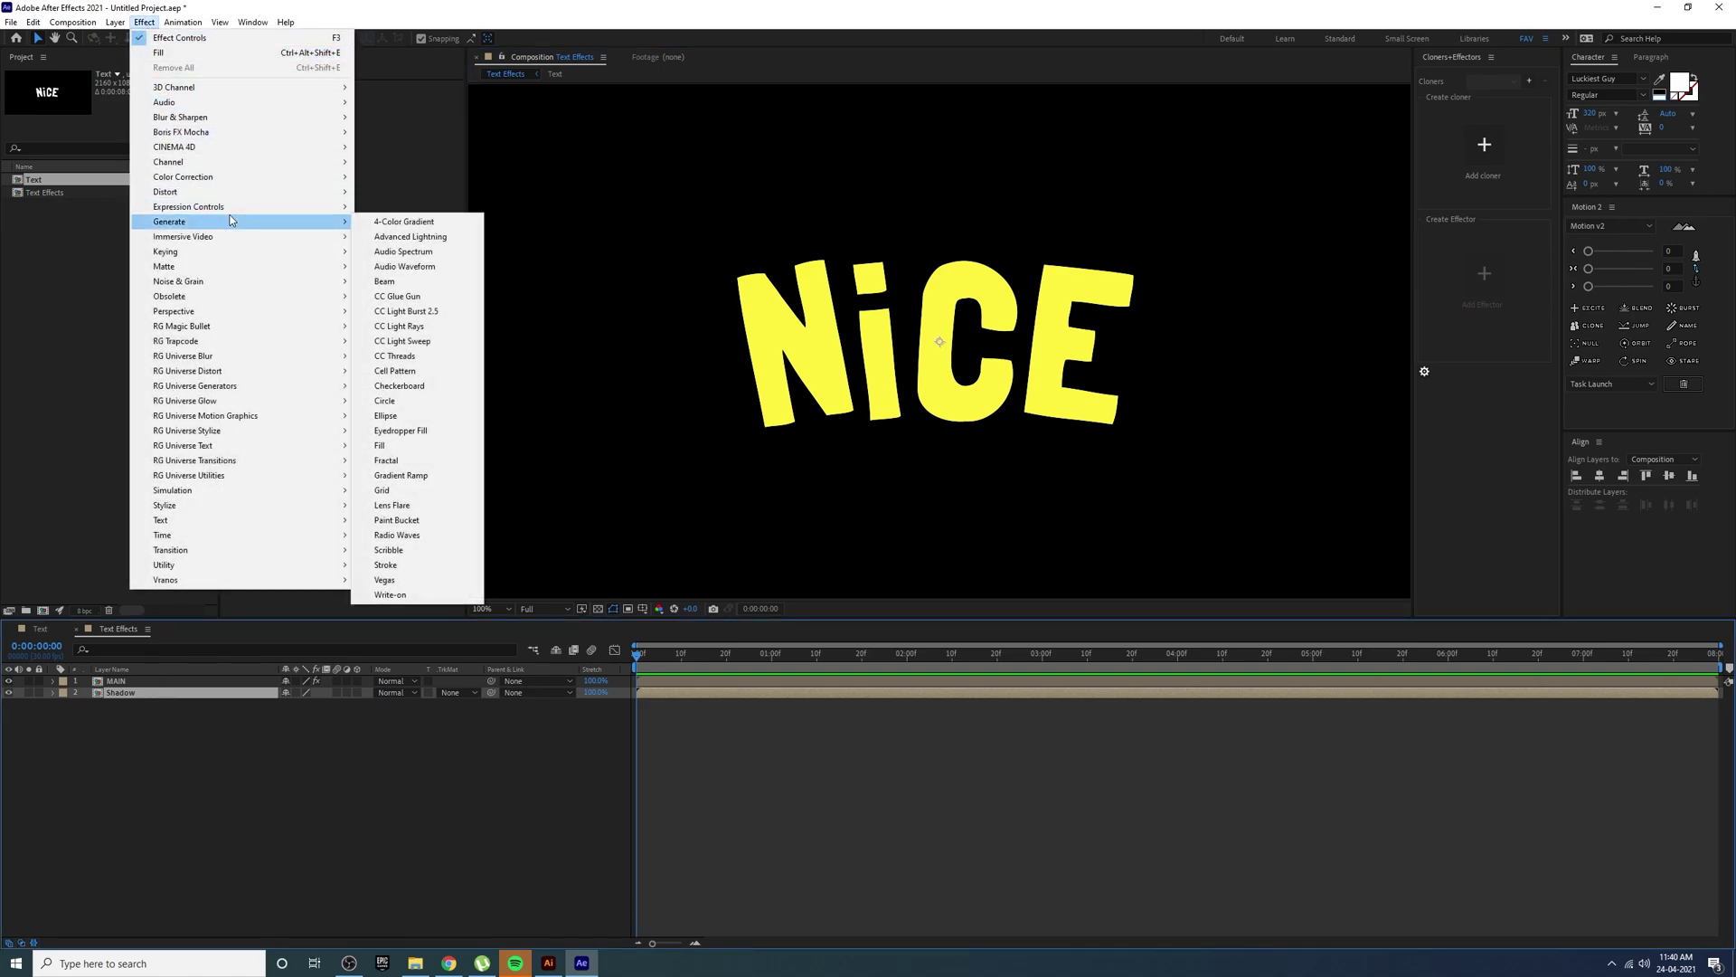
mouse_move(217, 117)
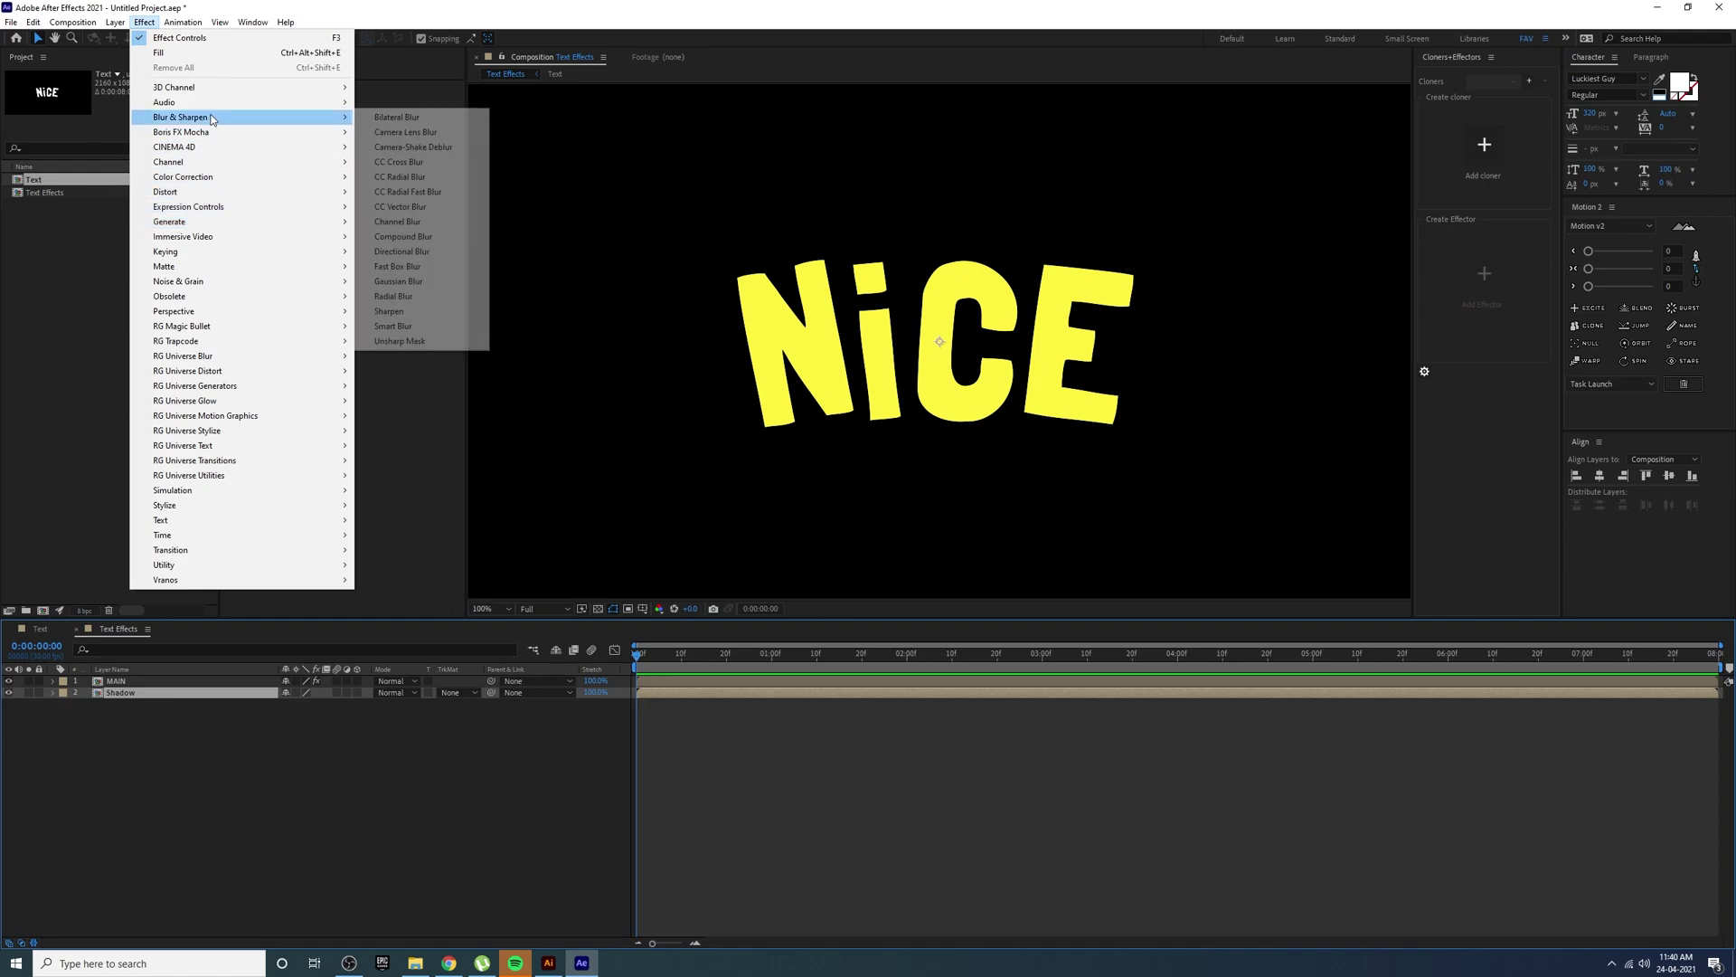
left_click(409, 178)
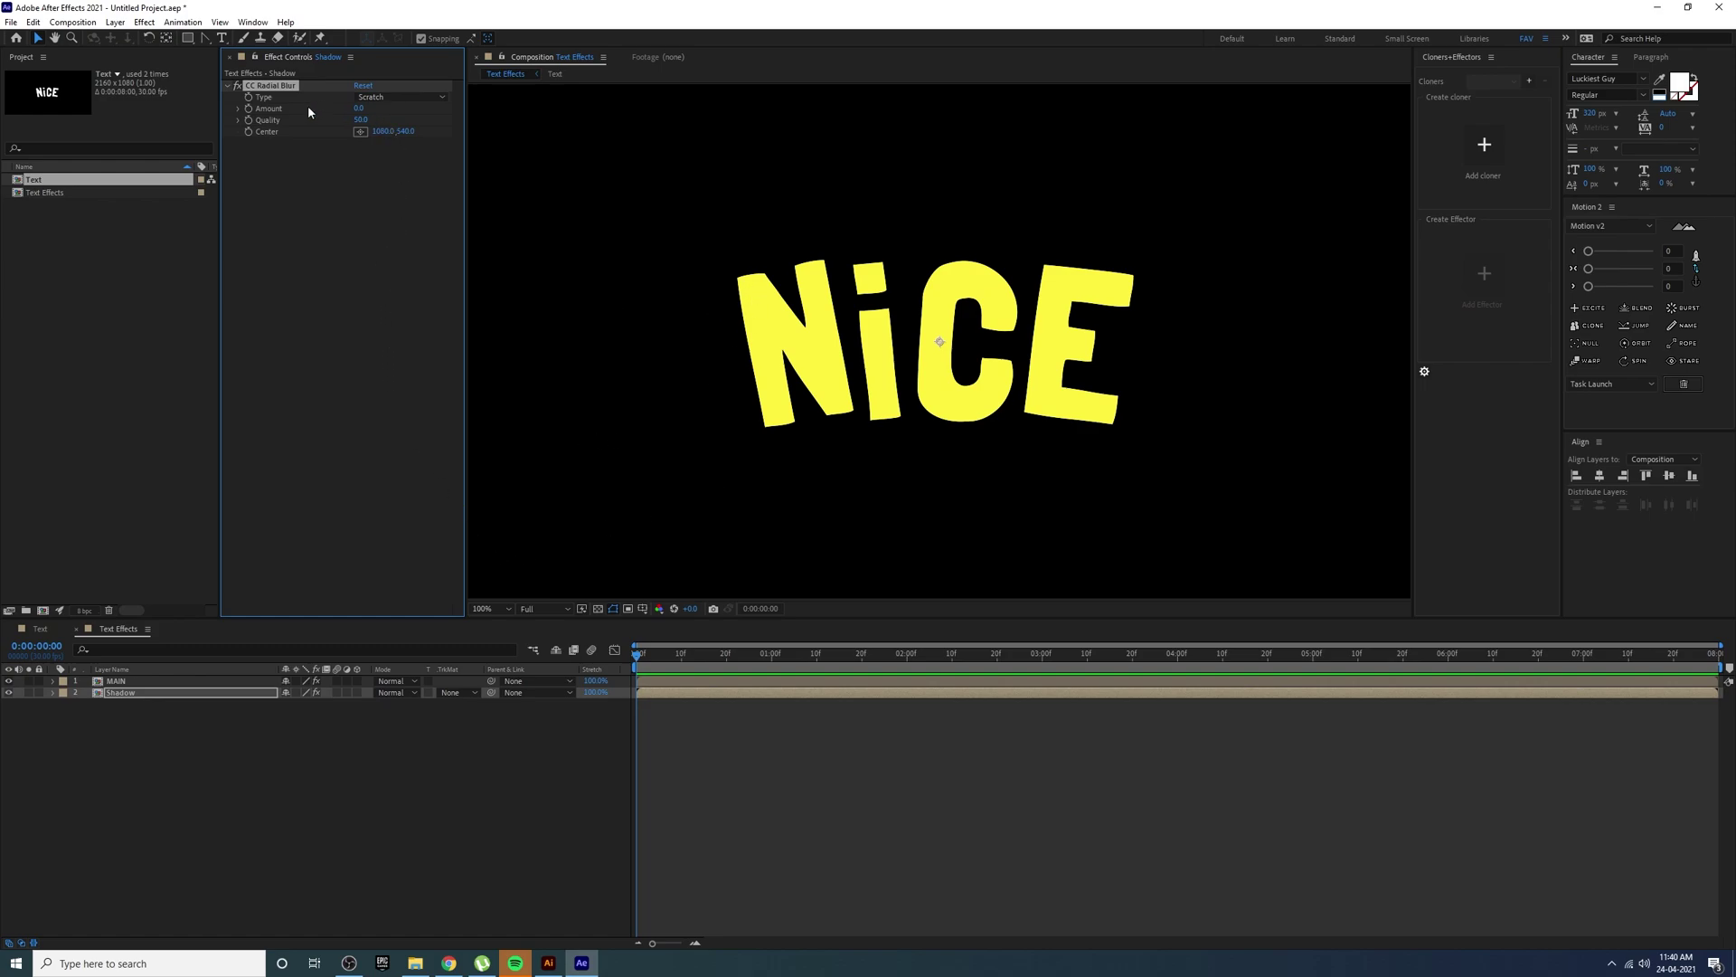
left_click(375, 97)
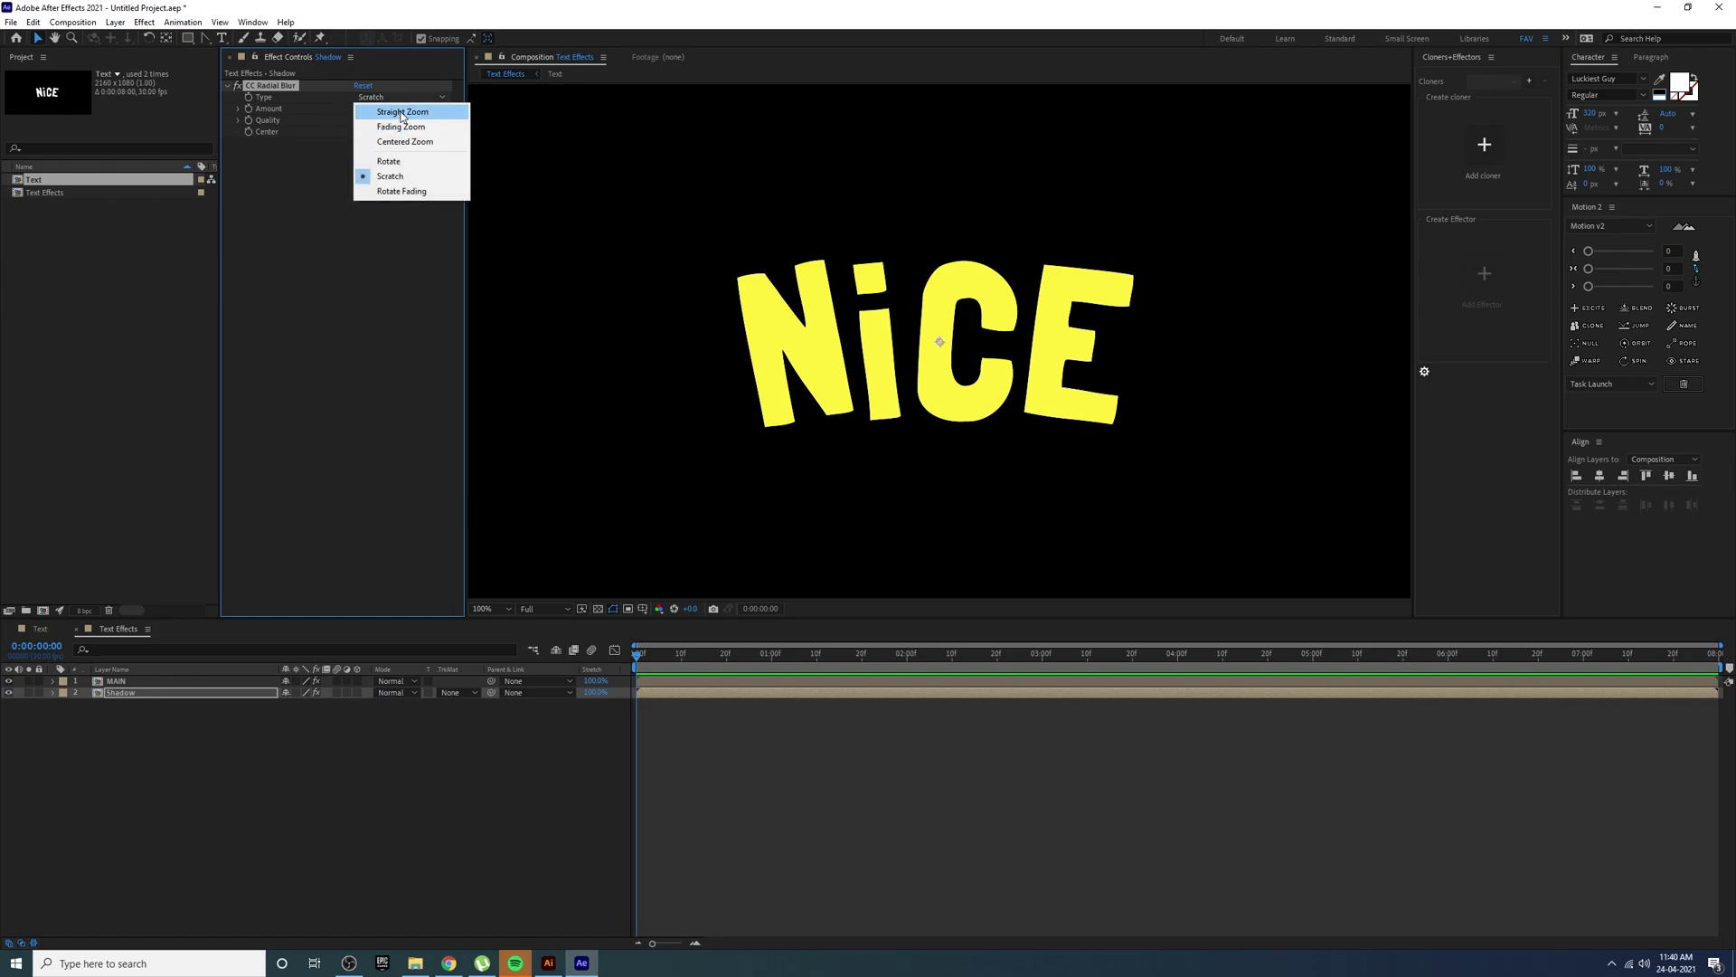
left_click(402, 112)
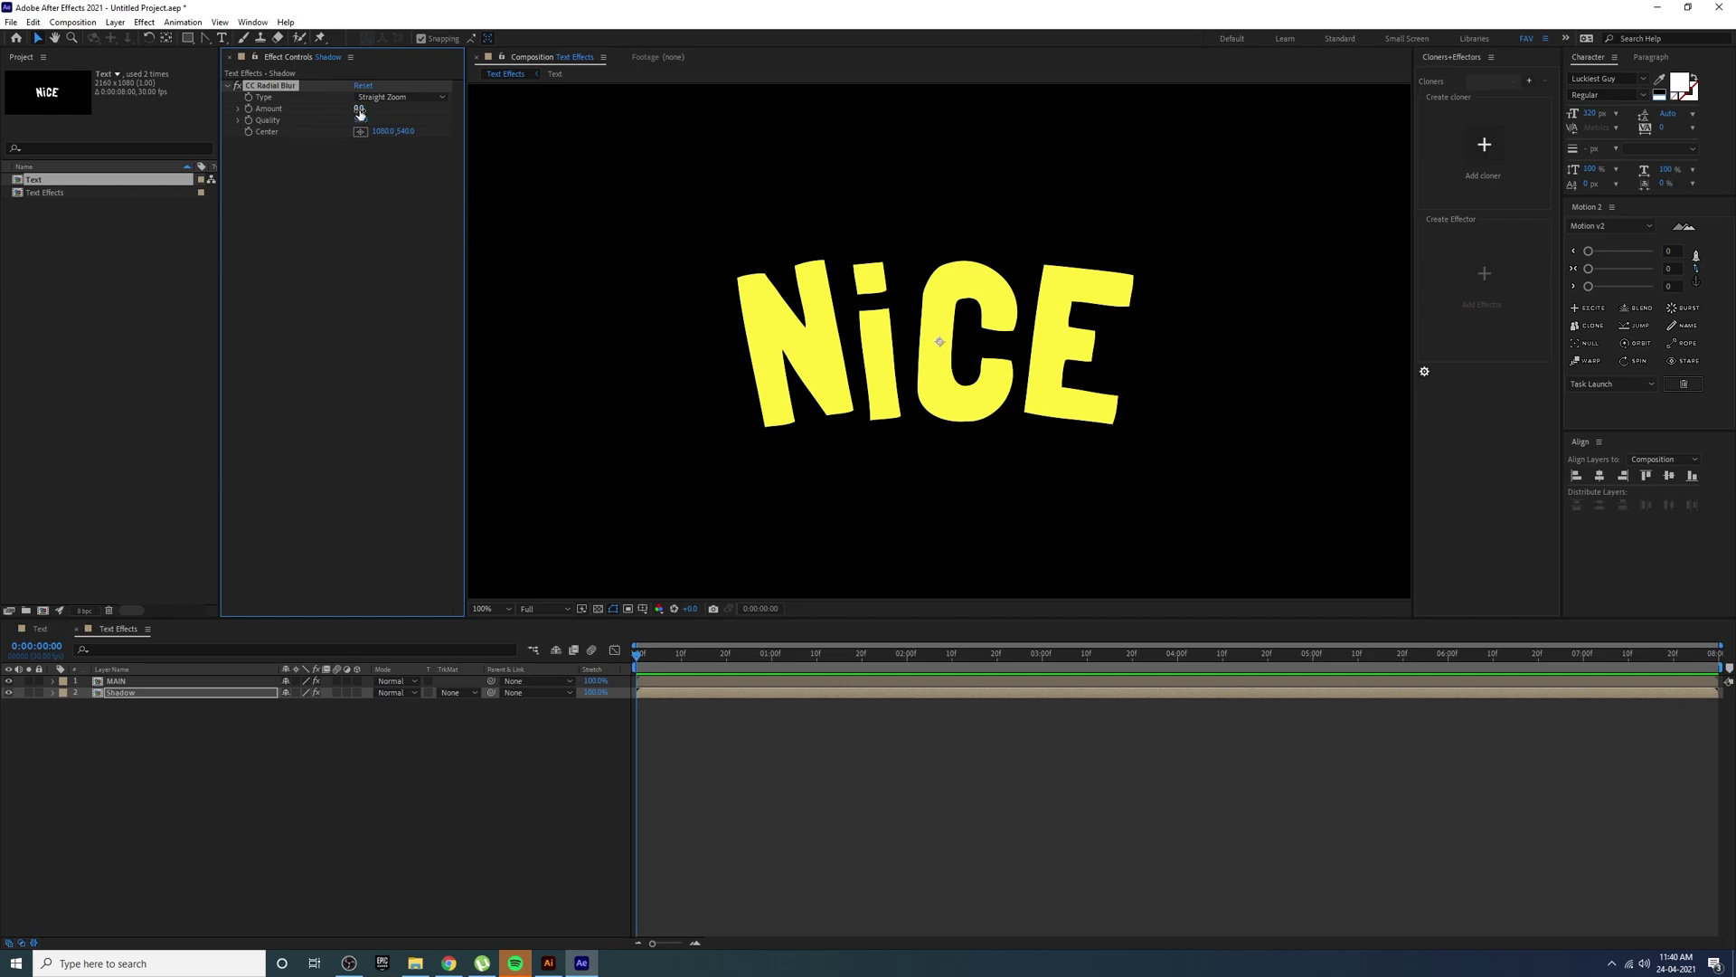
- Try Amount values of 12 and 90 on the Shadow layer's CC Radial Blur
mouse_move(359, 109)
left_mouse_down()
mouse_move(382, 109)
mouse_move(360, 109)
left_mouse_up()
left_click(359, 108)
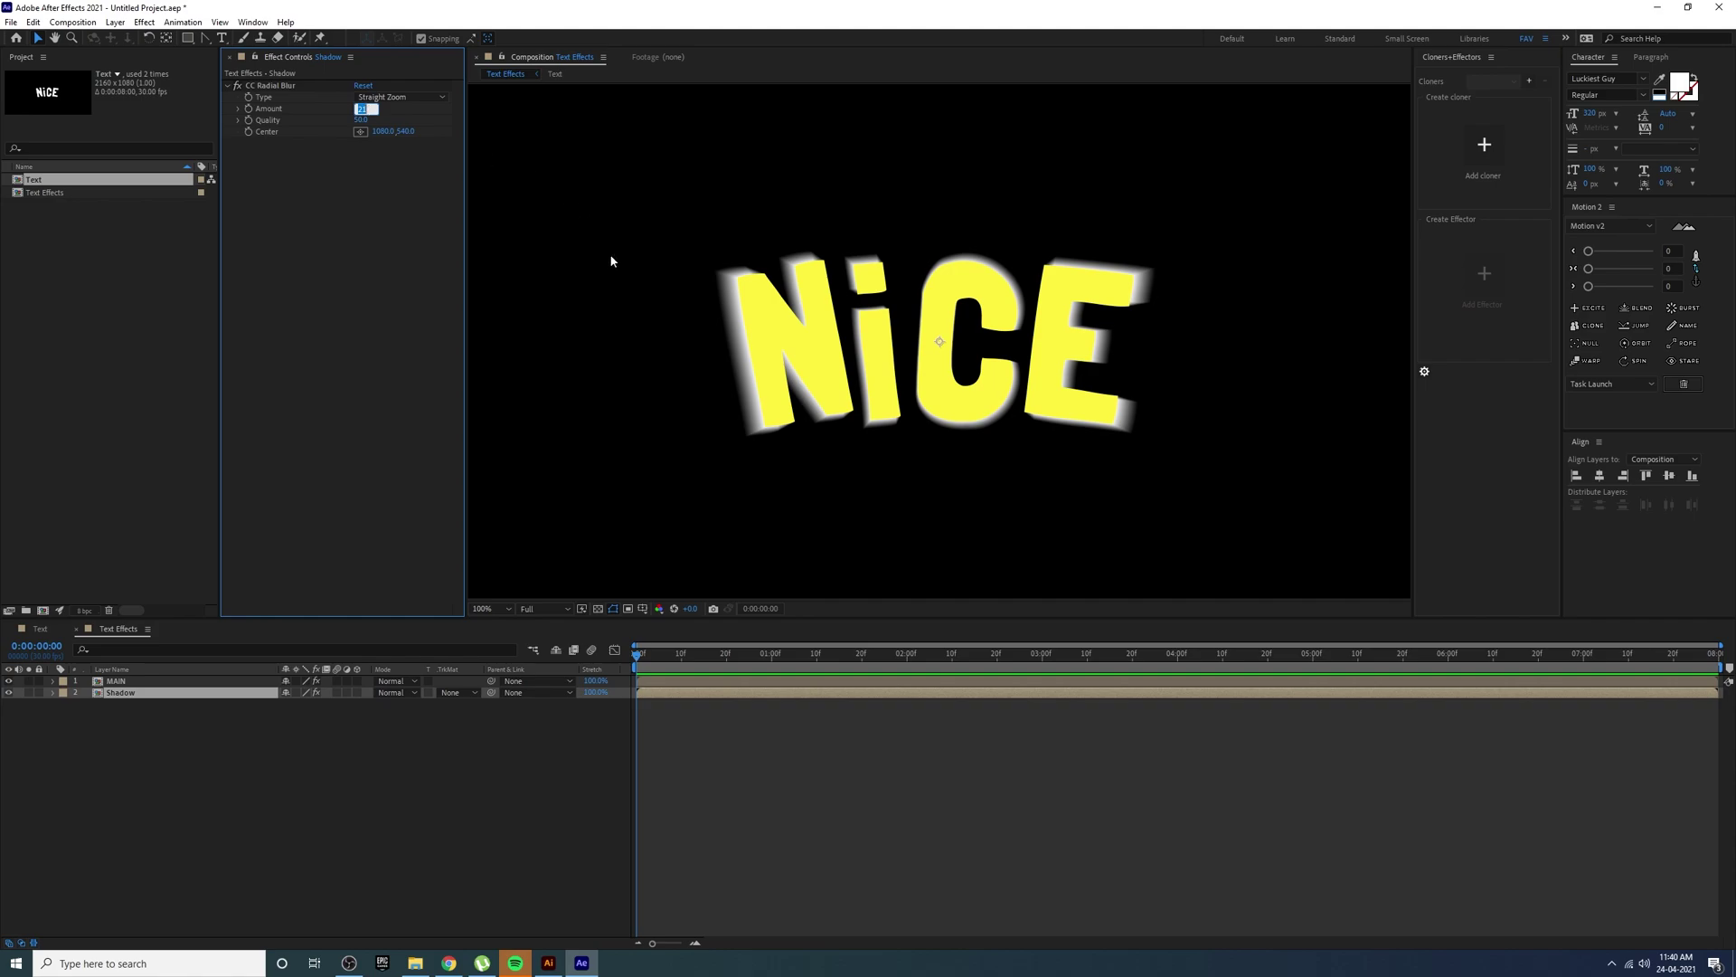
type("12")
key("Return")
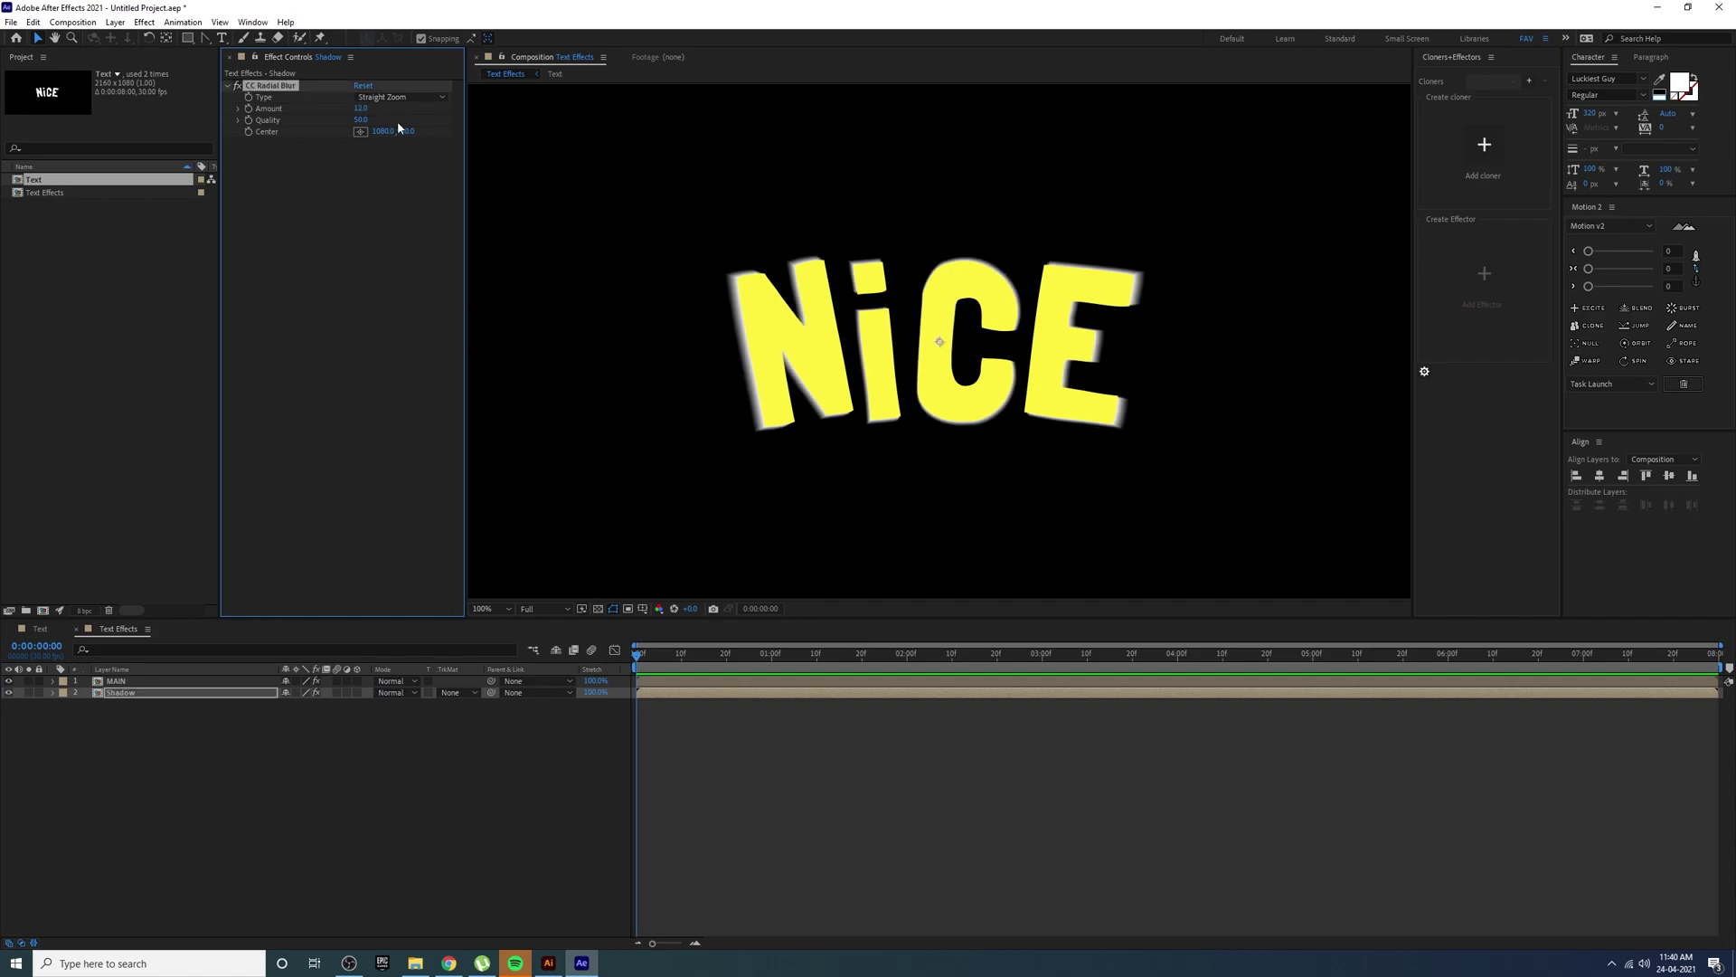
left_click(361, 109)
type("90")
key("Return")
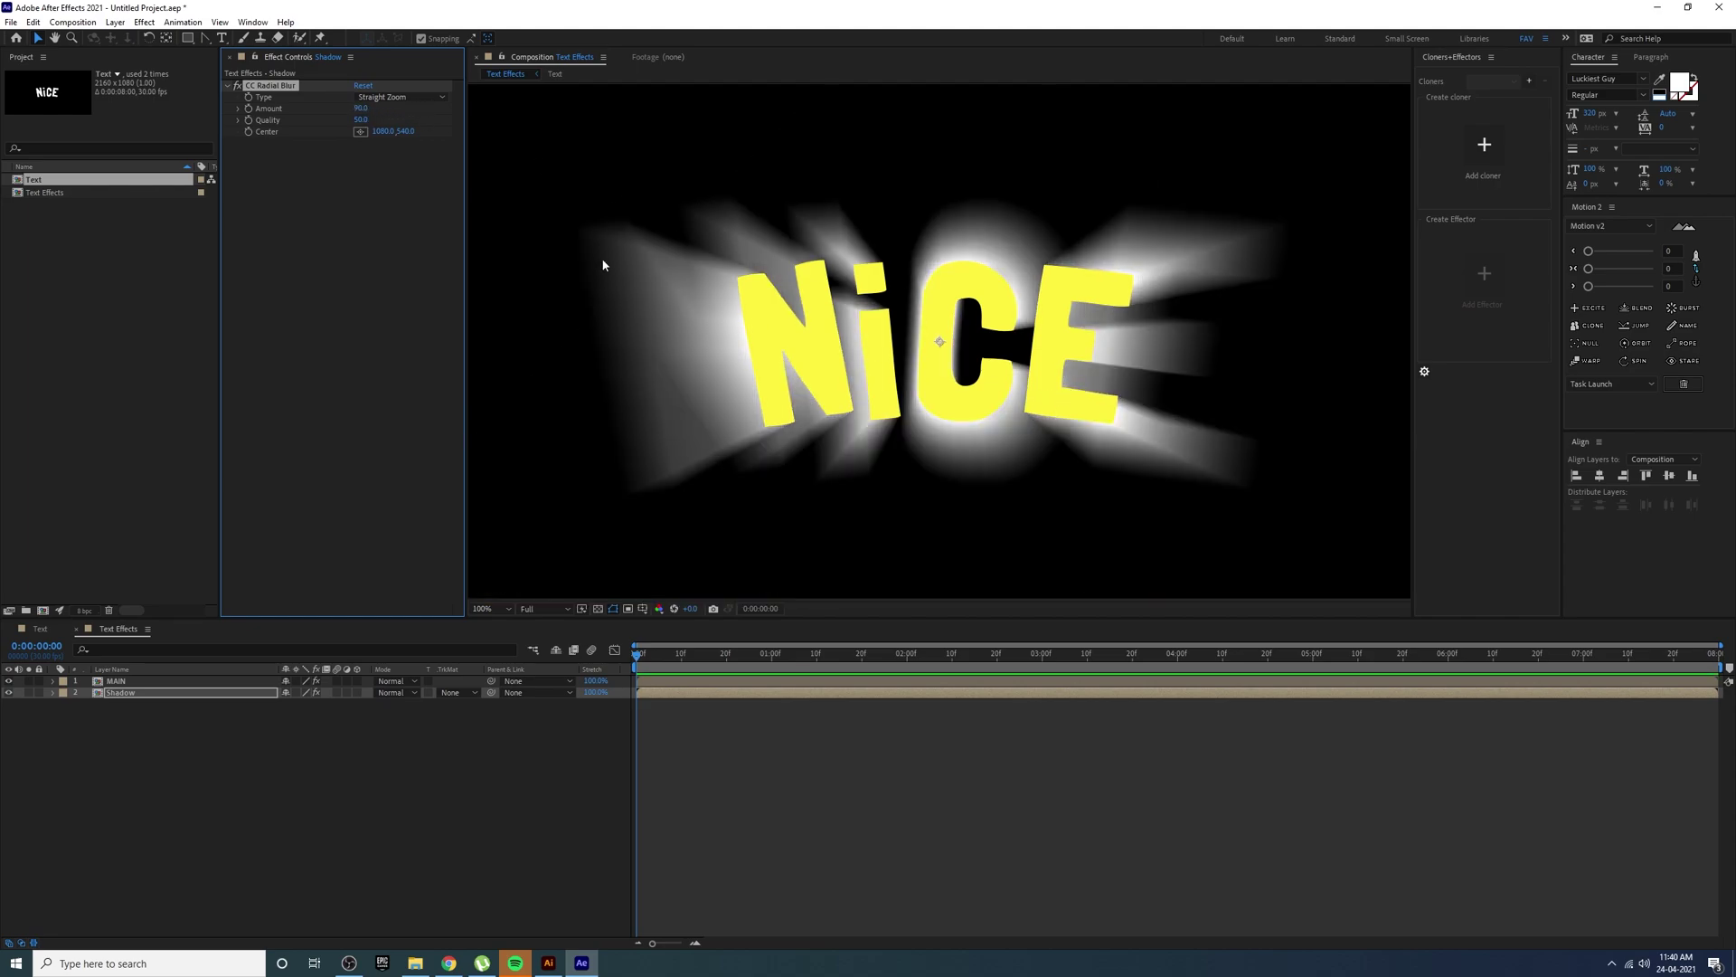
- Set the Shadow layer's radial blur Amount to 20 and move its center above the letter E, to about 1370, 266
left_click(361, 108)
type("10")
key("Return")
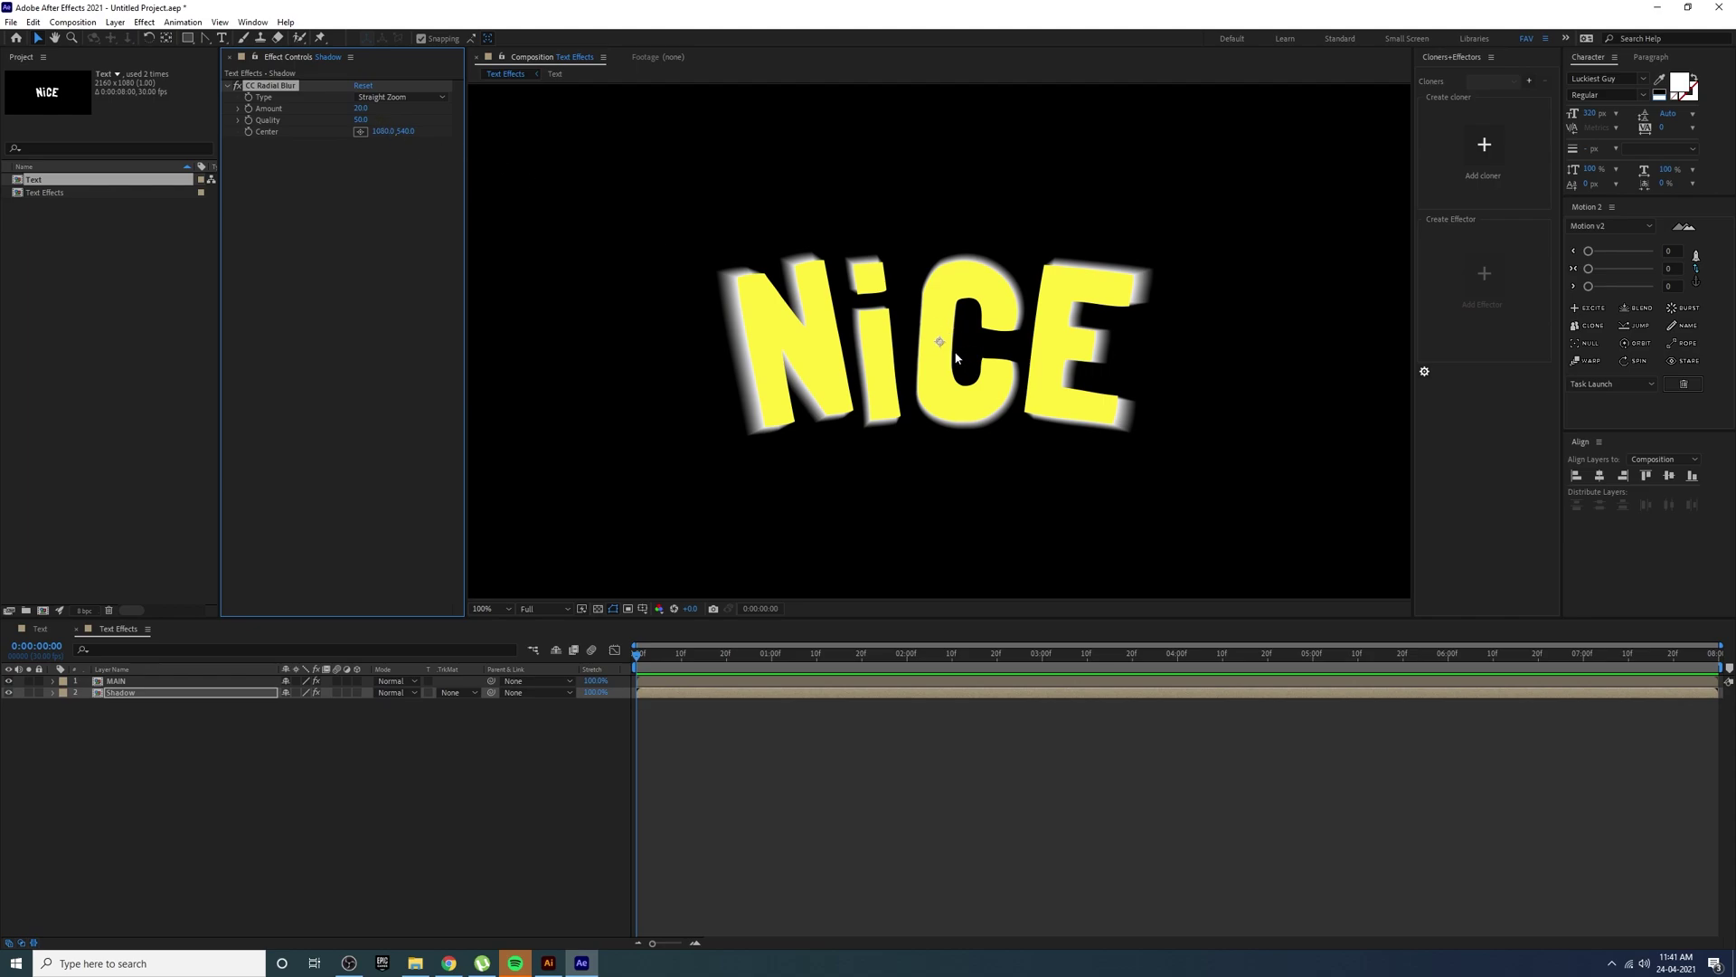
mouse_move(937, 341)
left_mouse_down()
mouse_move(1019, 283)
mouse_move(1213, 213)
mouse_move(1136, 156)
left_mouse_up()
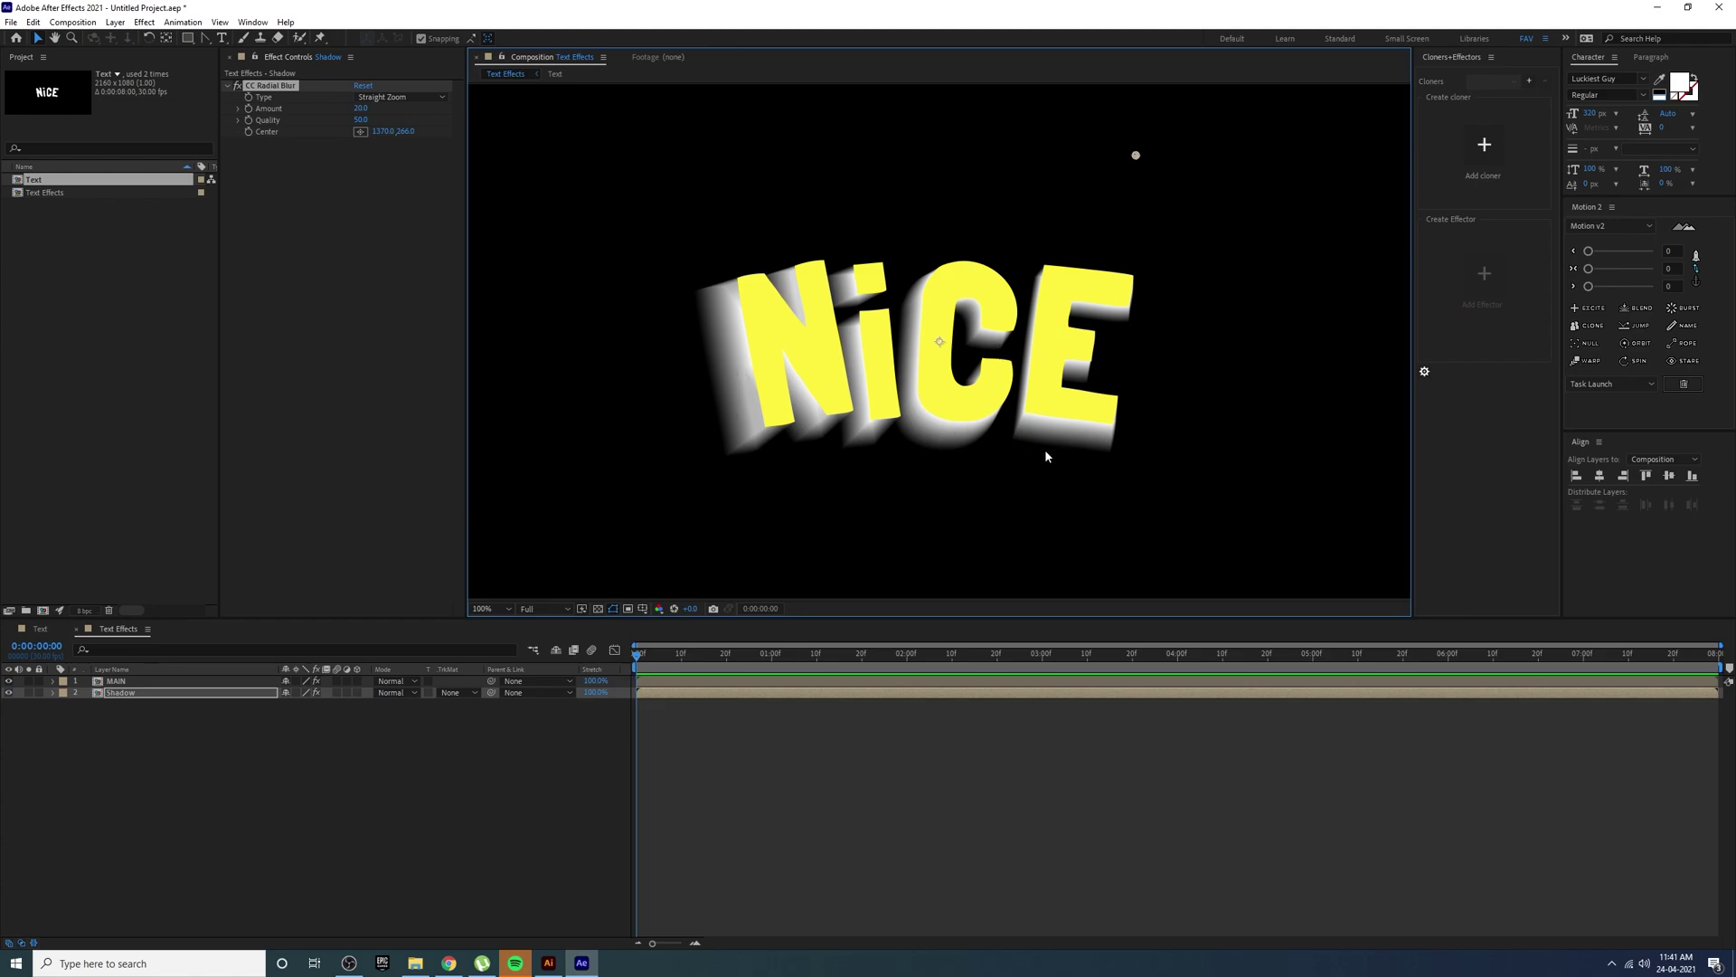
- Apply the Levels effect to the Shadow layer and set its channel to Alpha
left_click(182, 694)
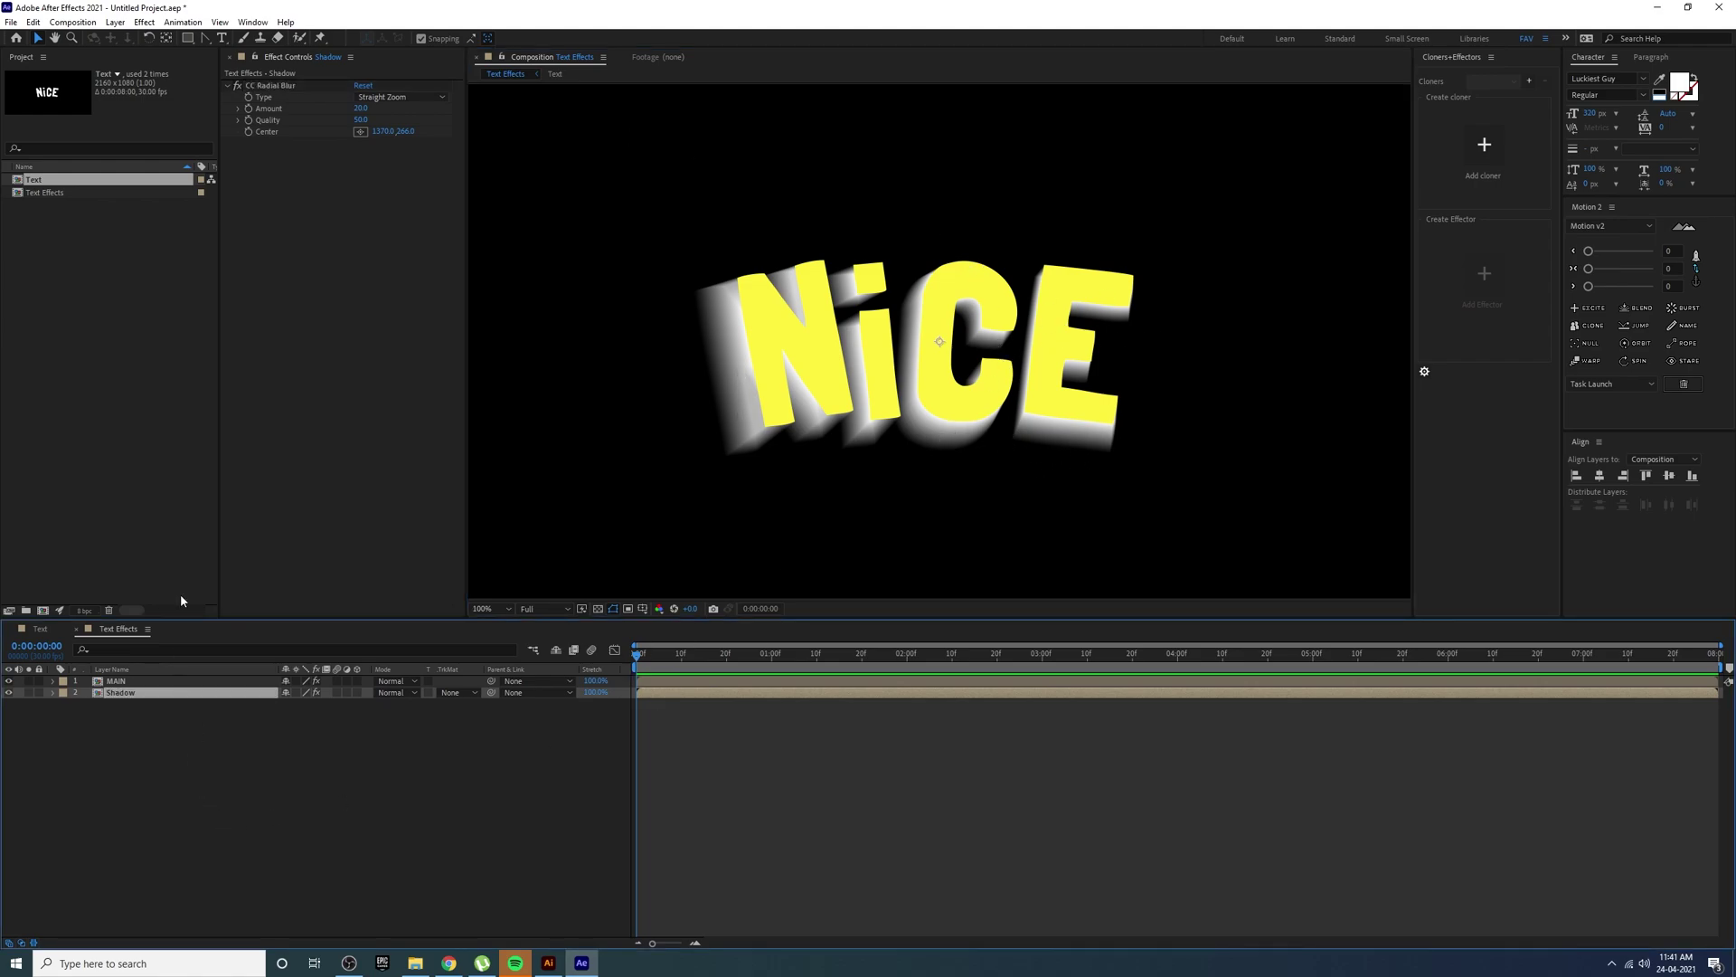
left_click(145, 21)
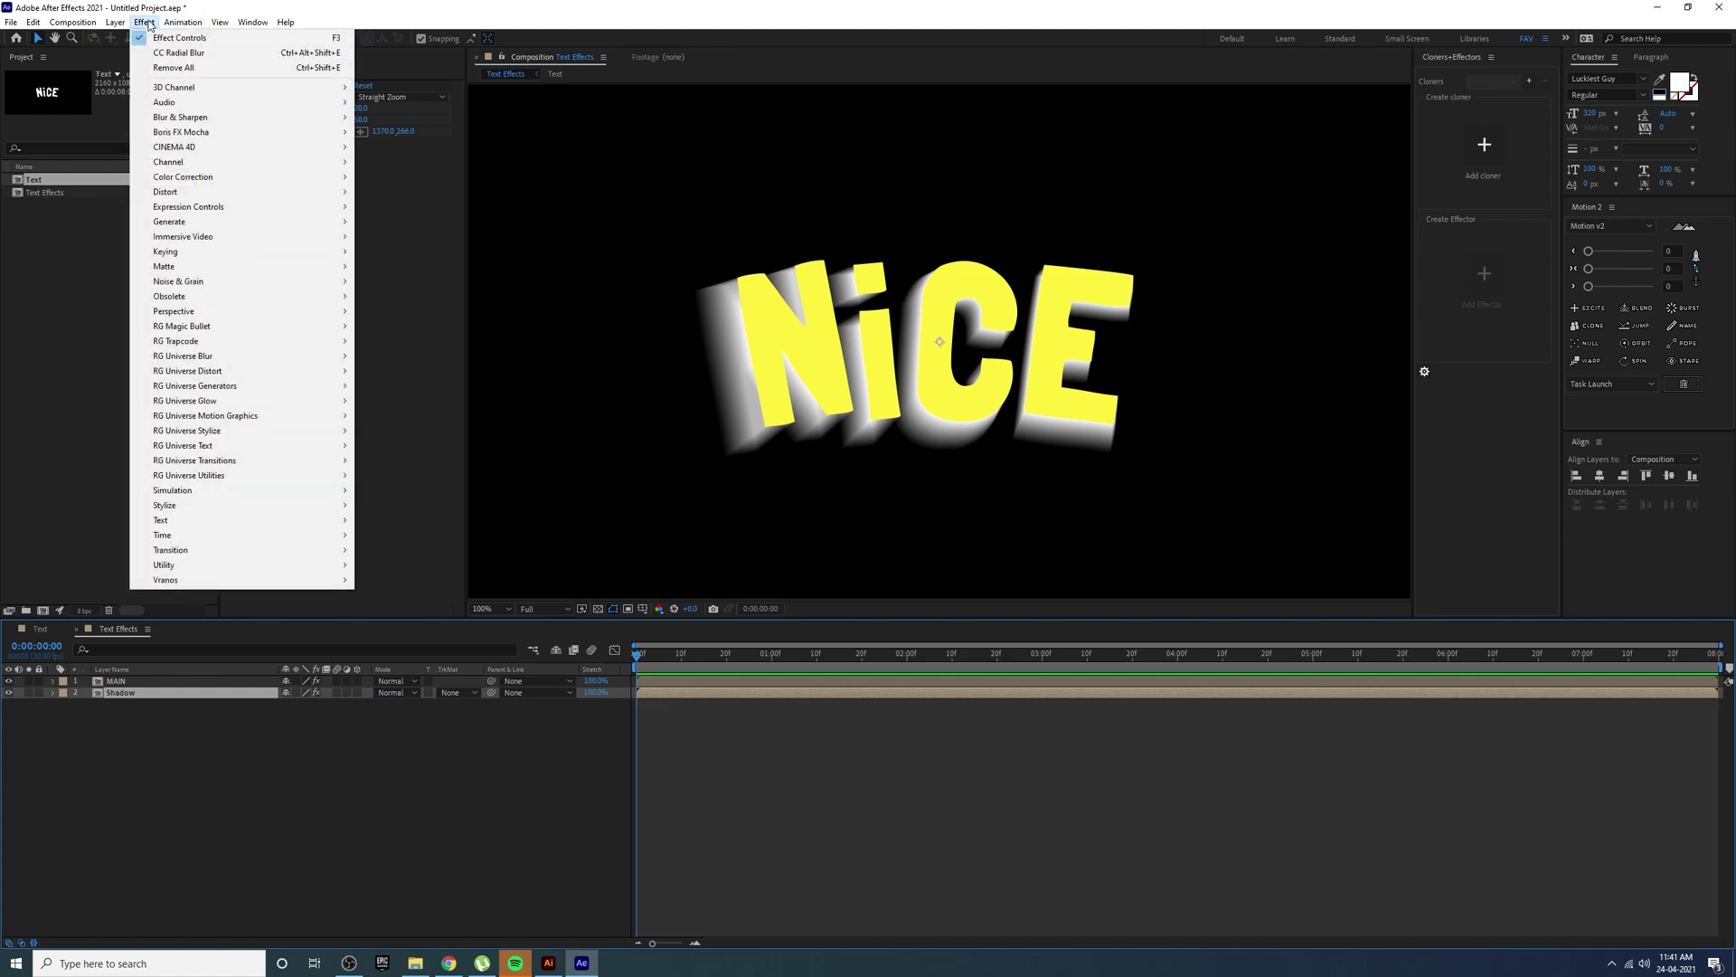
mouse_move(233, 167)
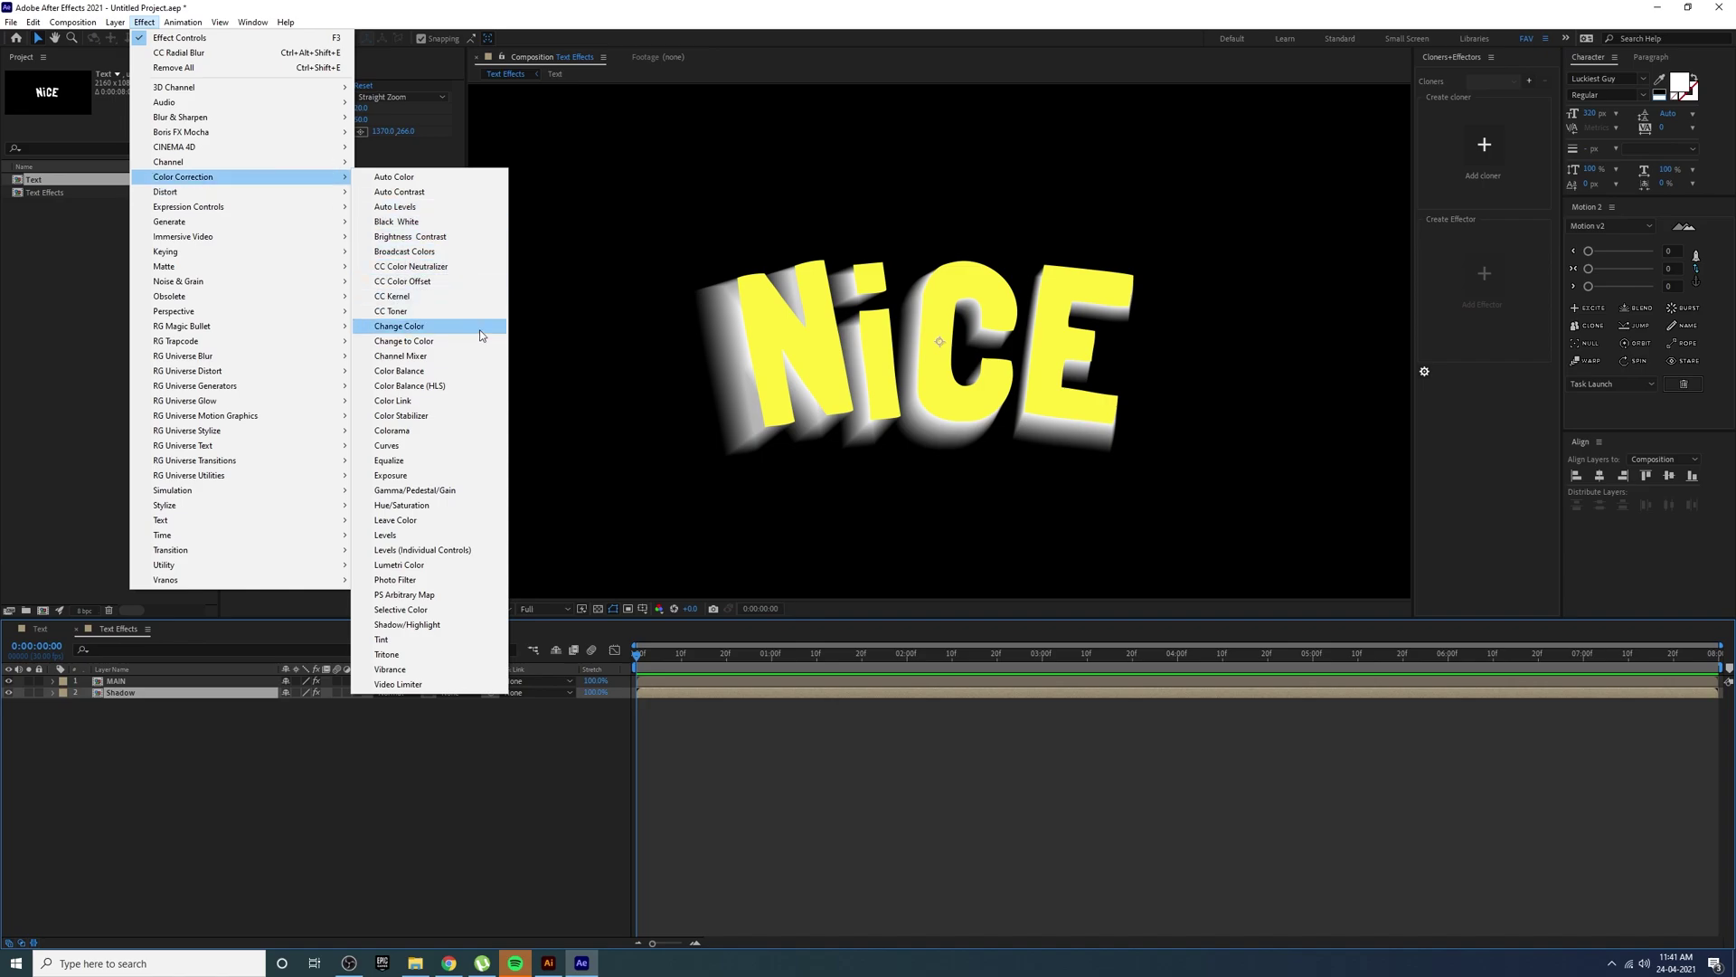
left_click(394, 536)
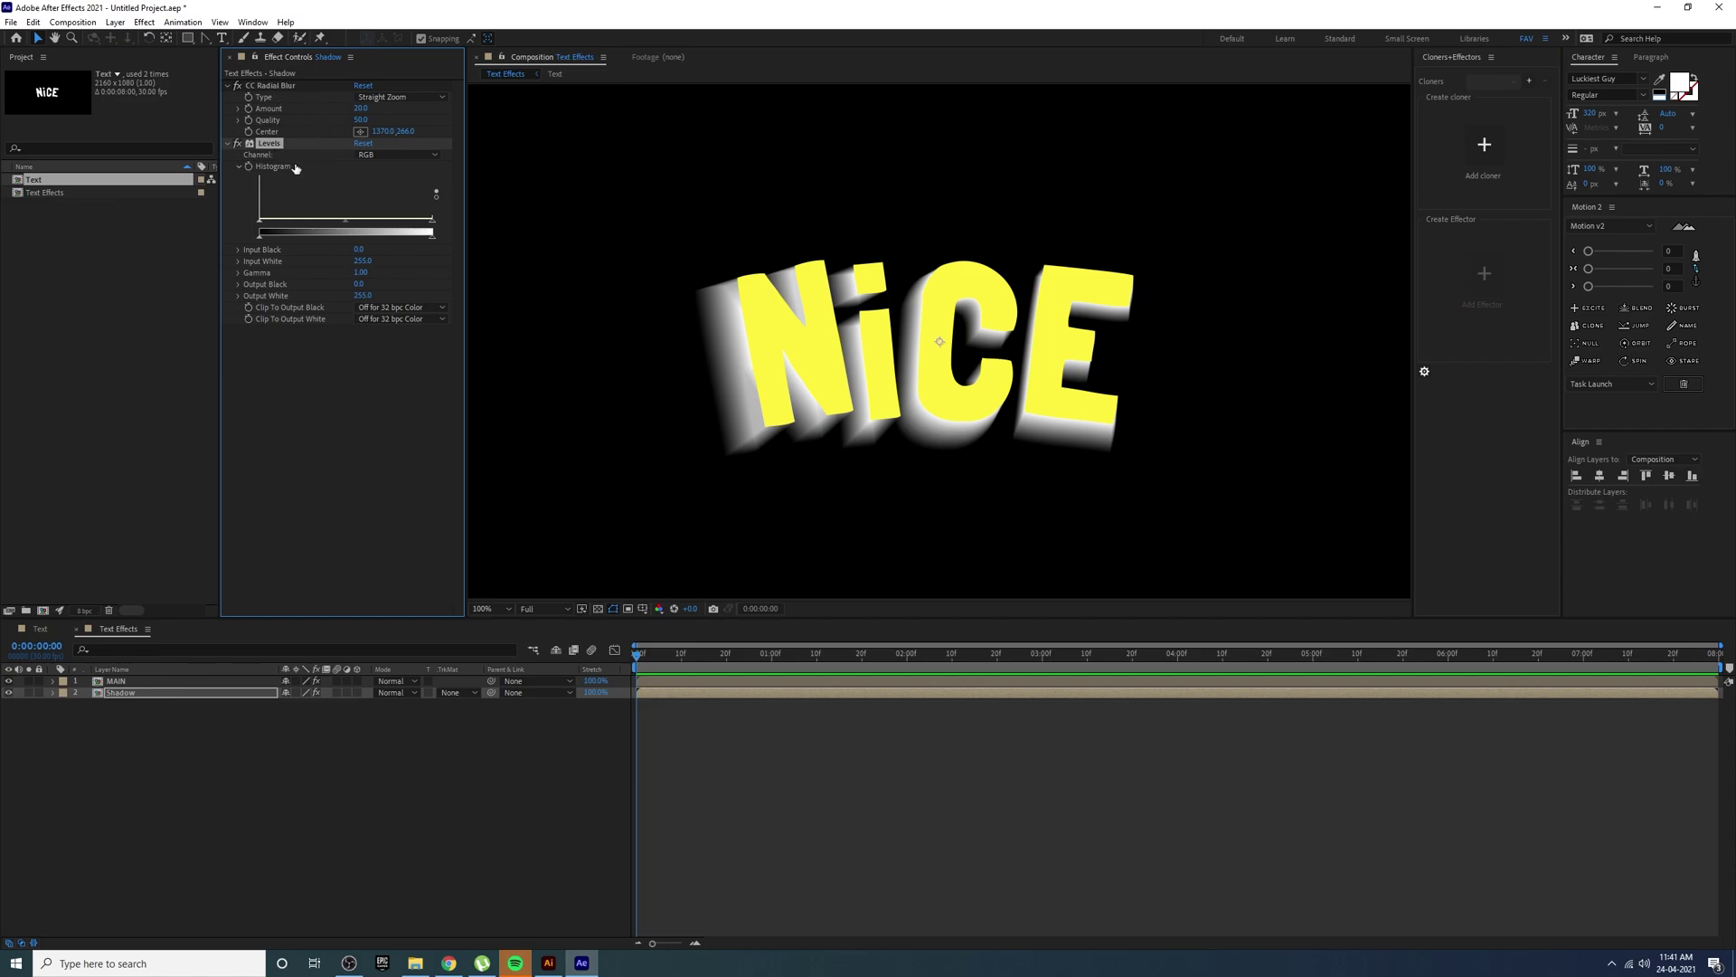
left_click(366, 156)
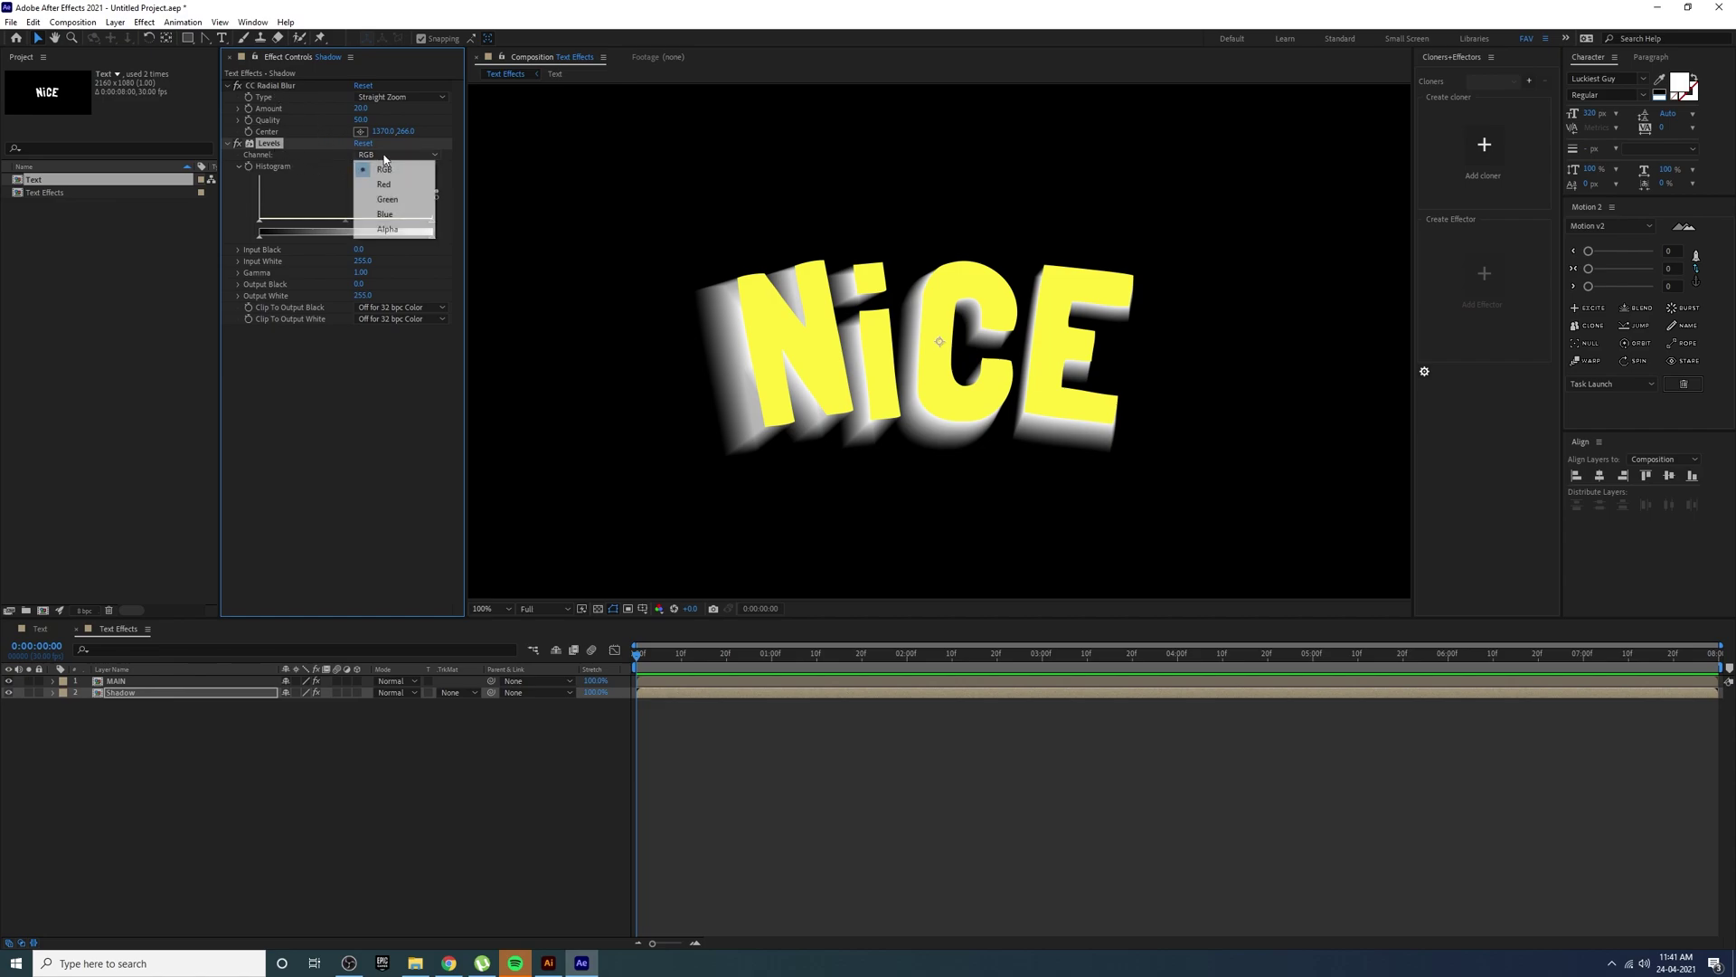
left_click(389, 228)
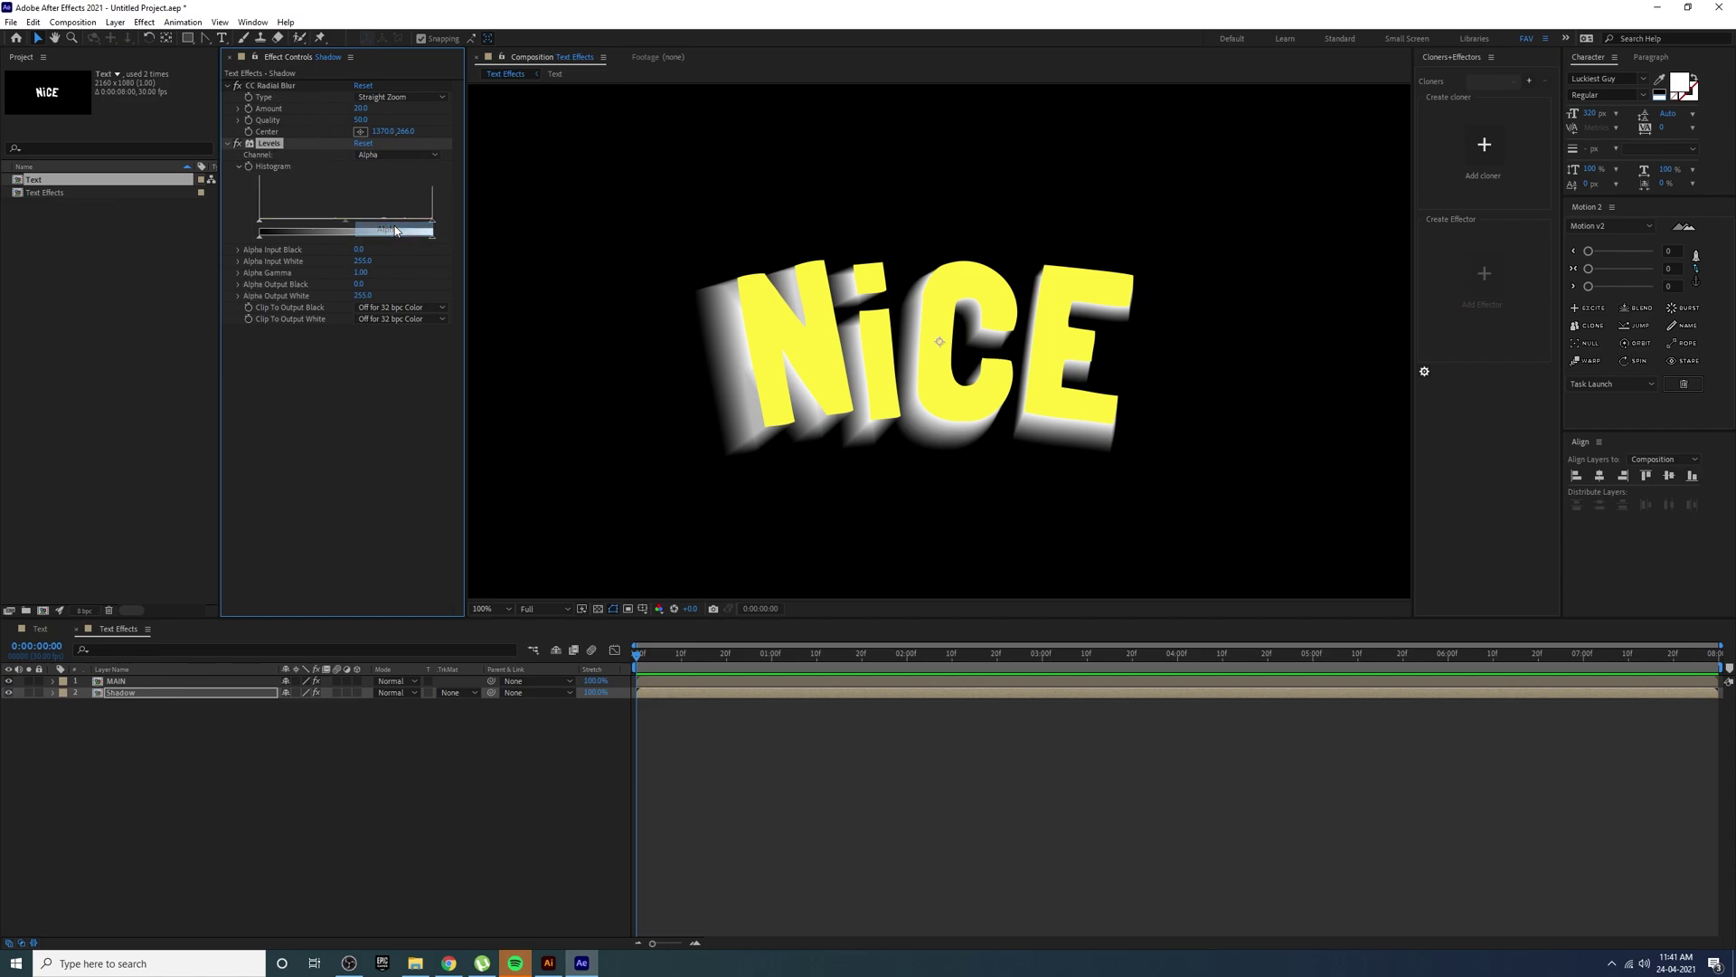
- Set Alpha Input White and Alpha Gamma to 0 in the Shadow layer's Levels effect and check the hardened shadow
left_click(363, 260)
type("0")
key("Return")
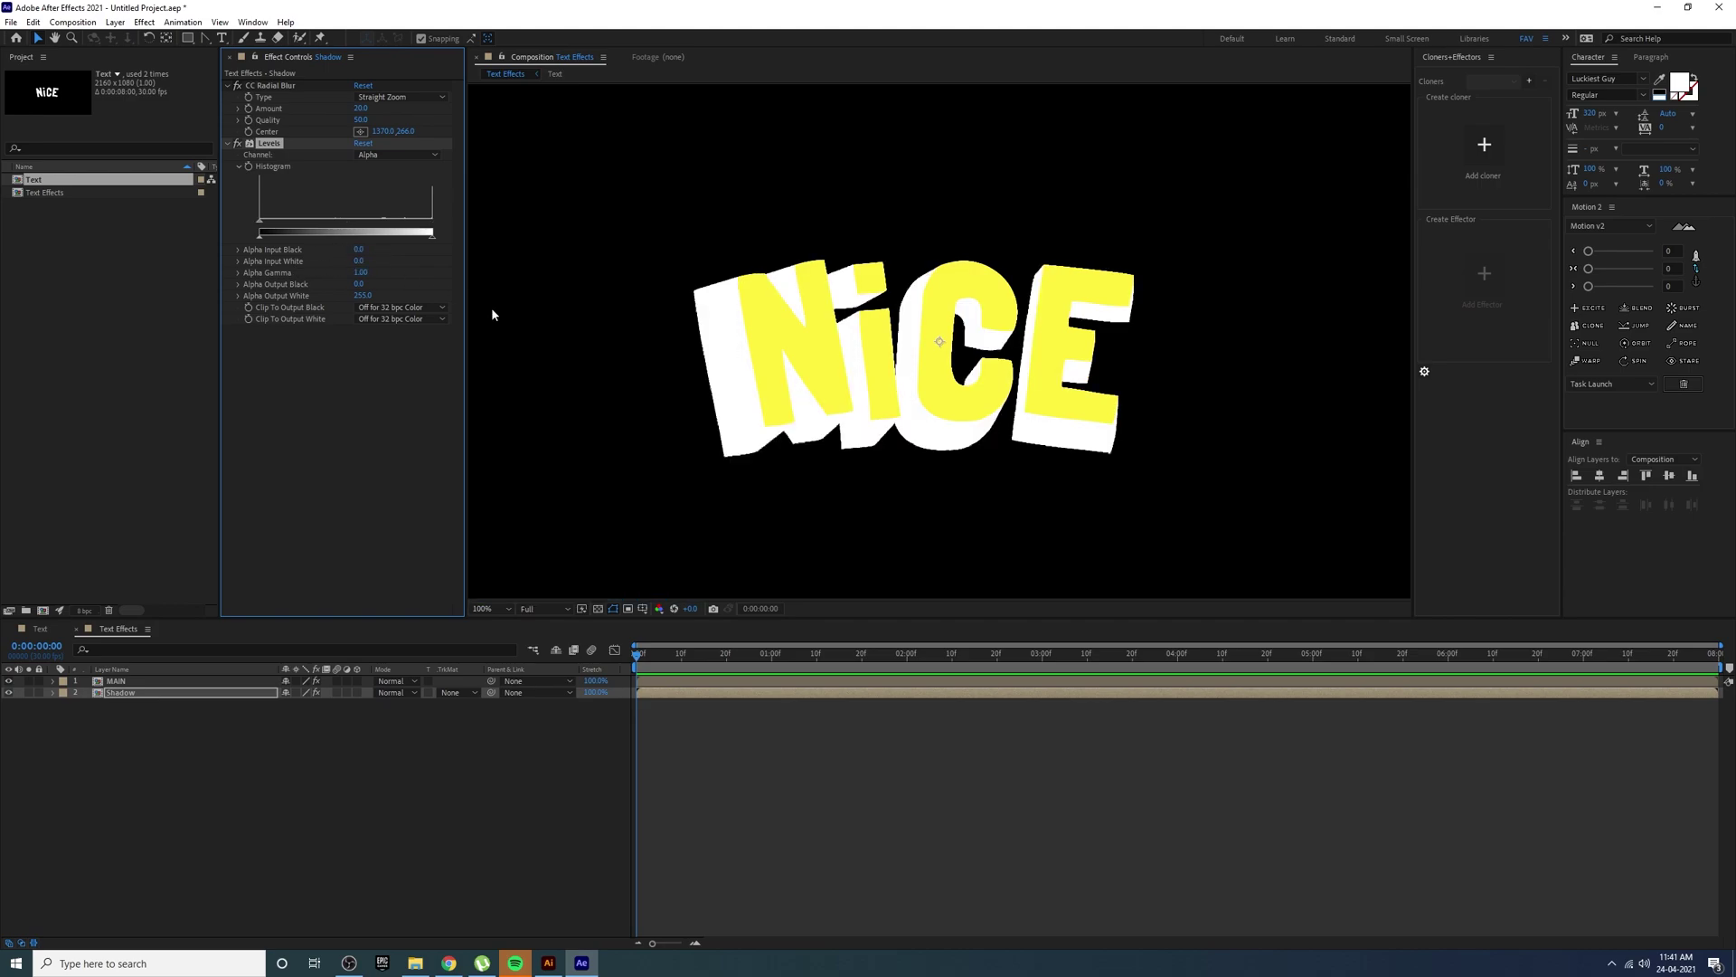
left_click(360, 273)
type("0")
key("Return")
key("comma")
key("period")
key("space")
left_click_drag(879, 443, 915, 446)
key("comma")
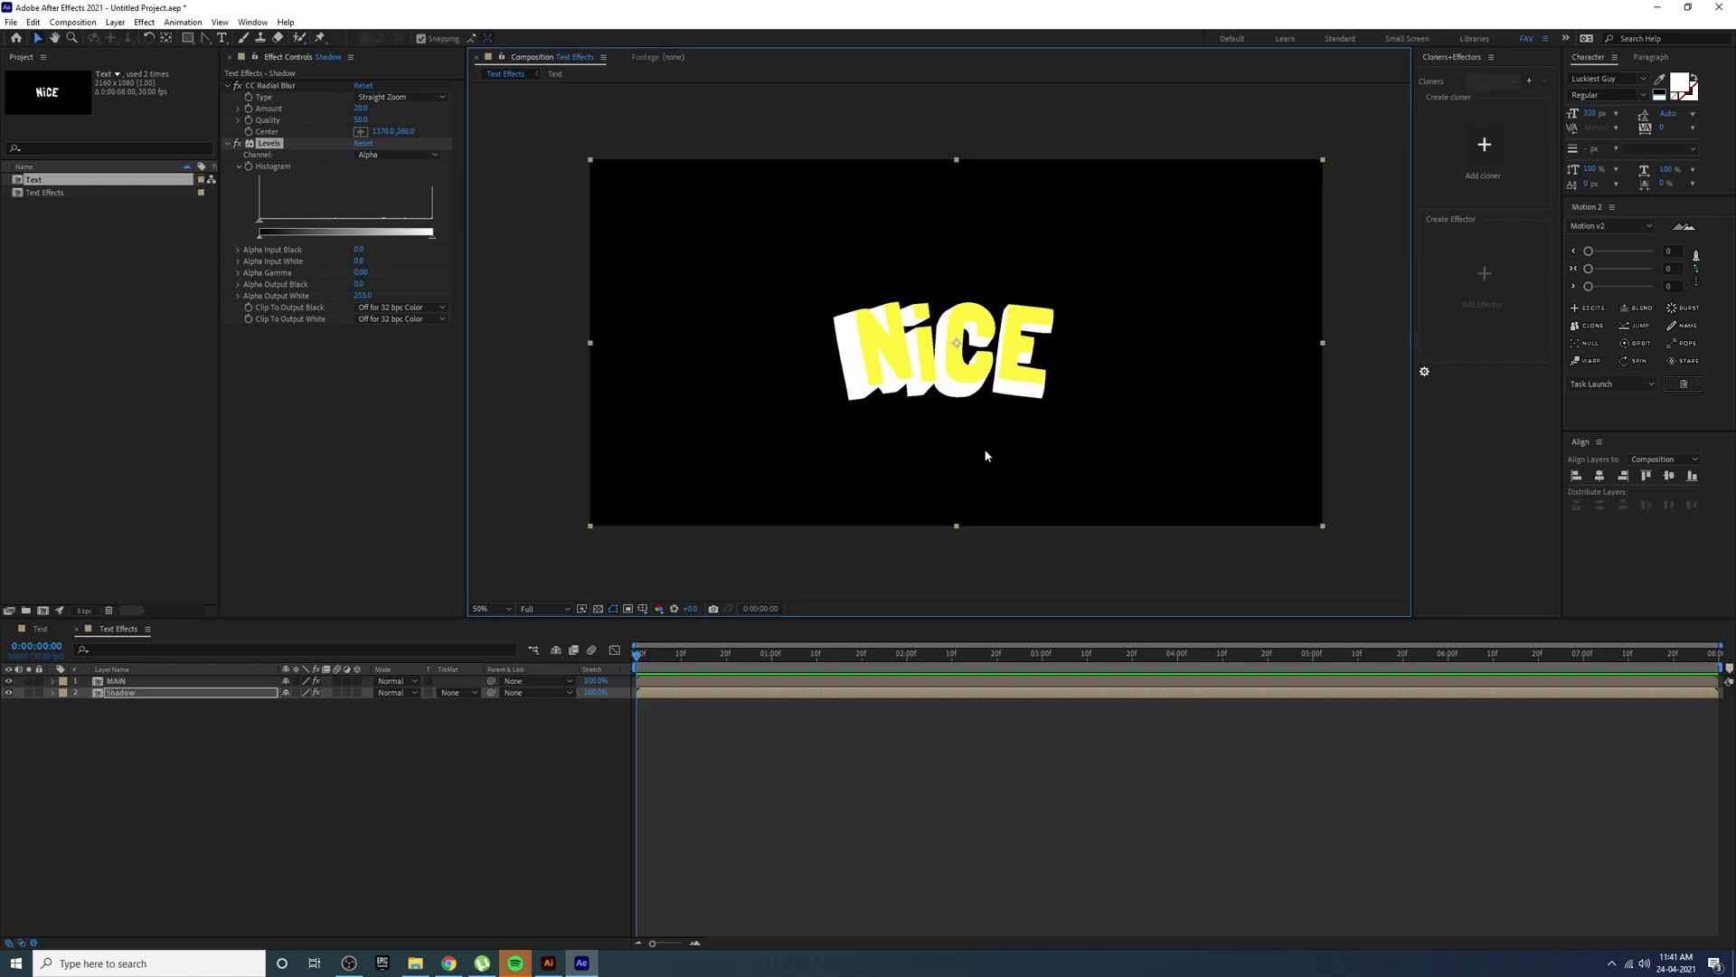
- Move the Shadow layer's radial blur center to about 1500, 270 and set its Amount to 12
left_click(123, 691)
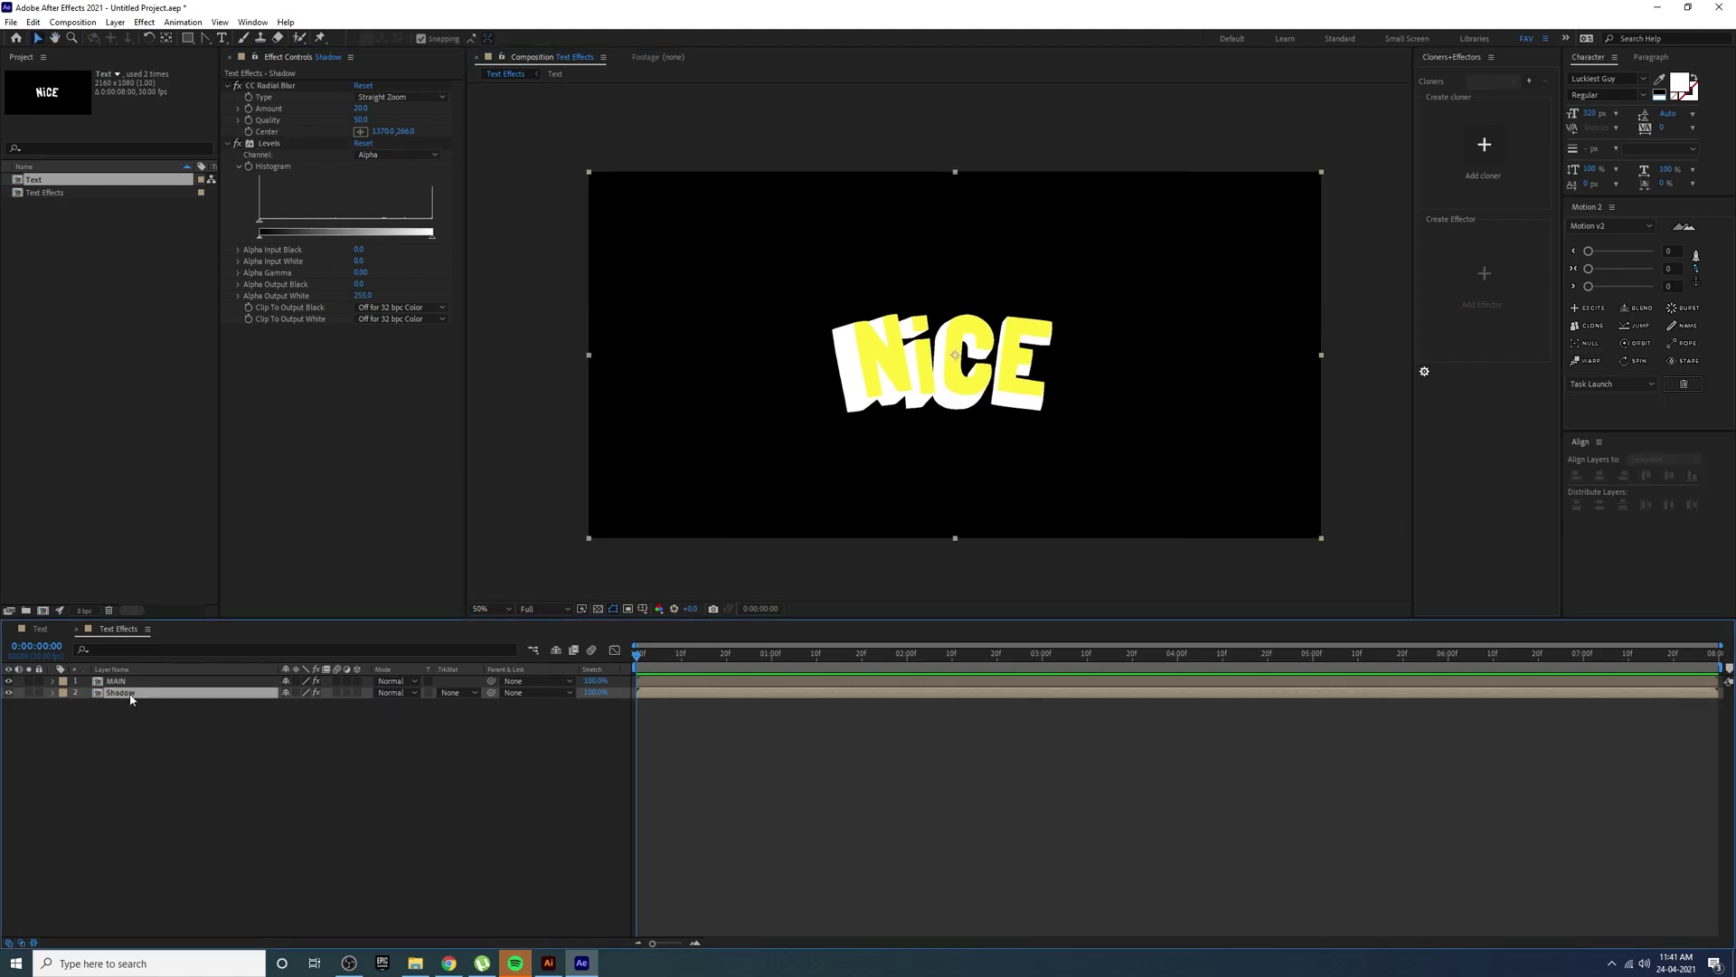
left_click(227, 145)
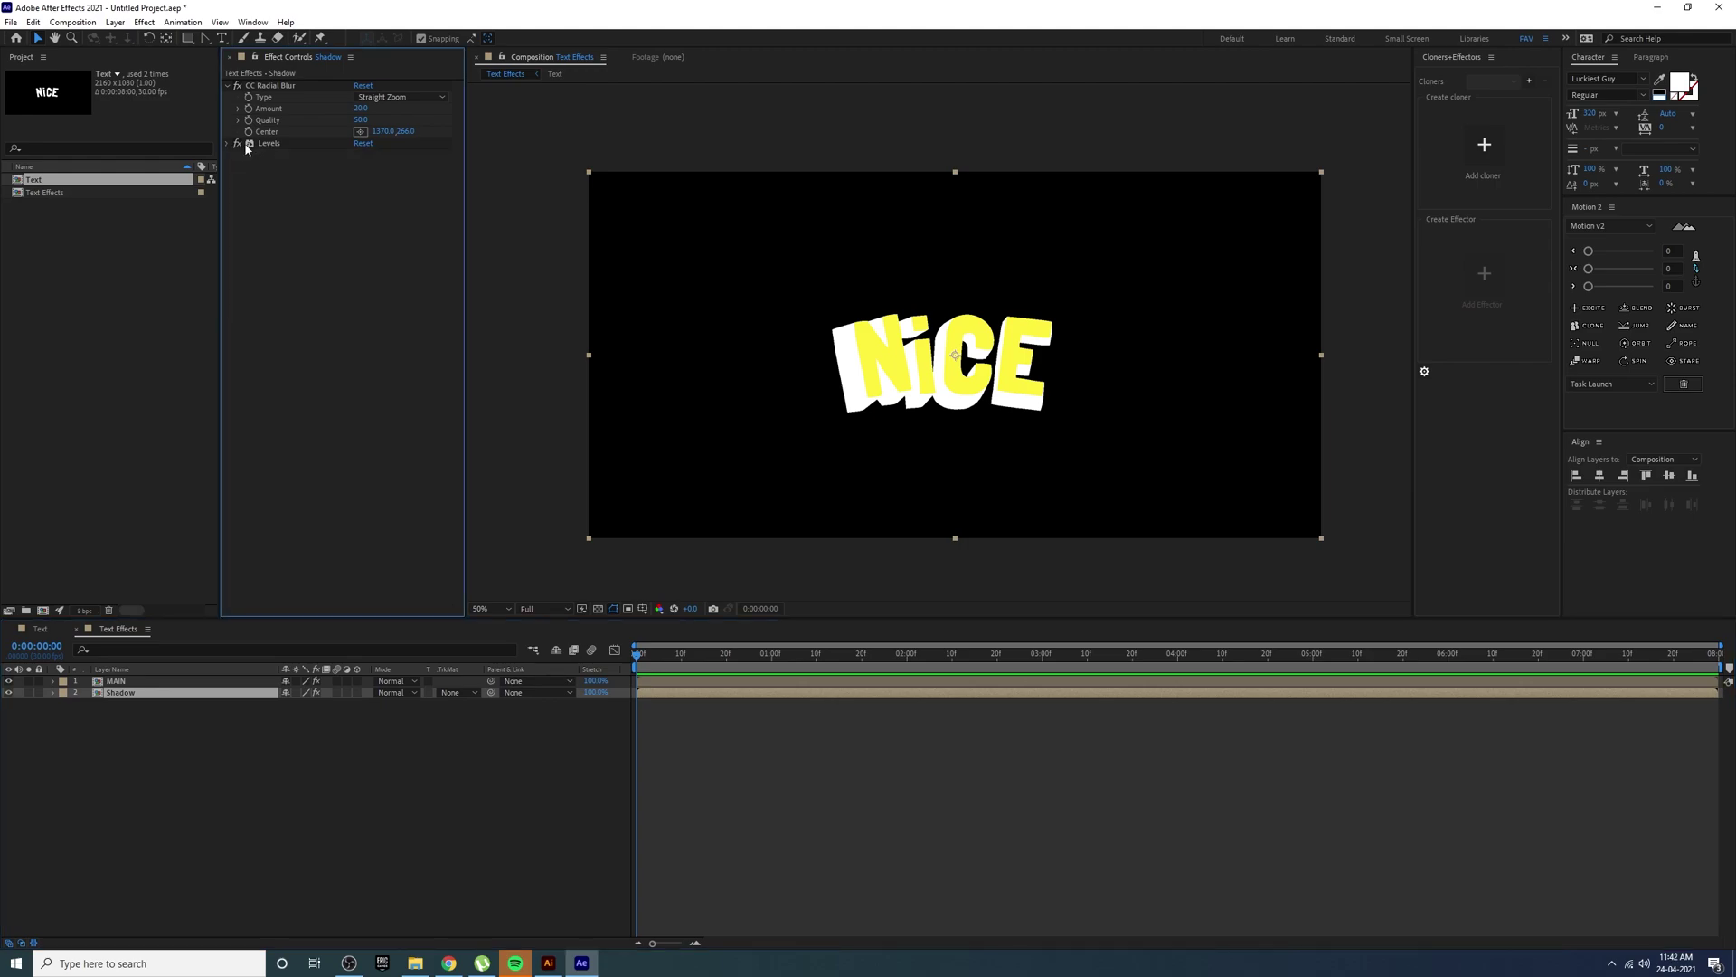
left_click(276, 85)
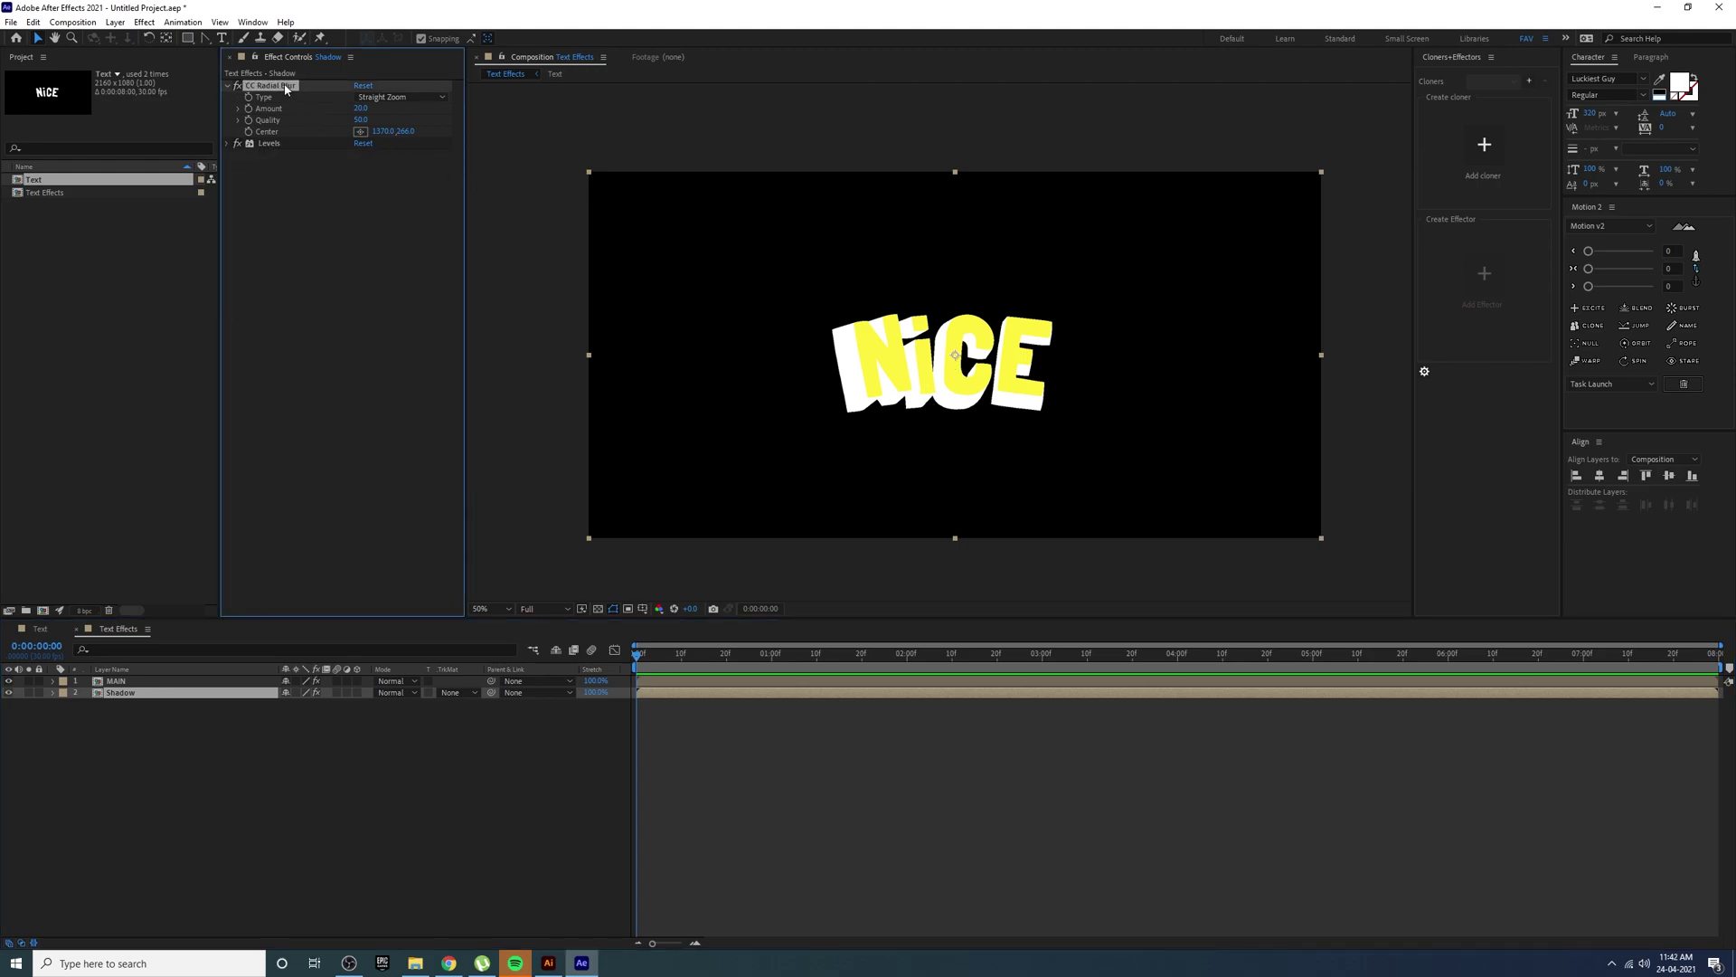
left_click_drag(1052, 261, 1099, 265)
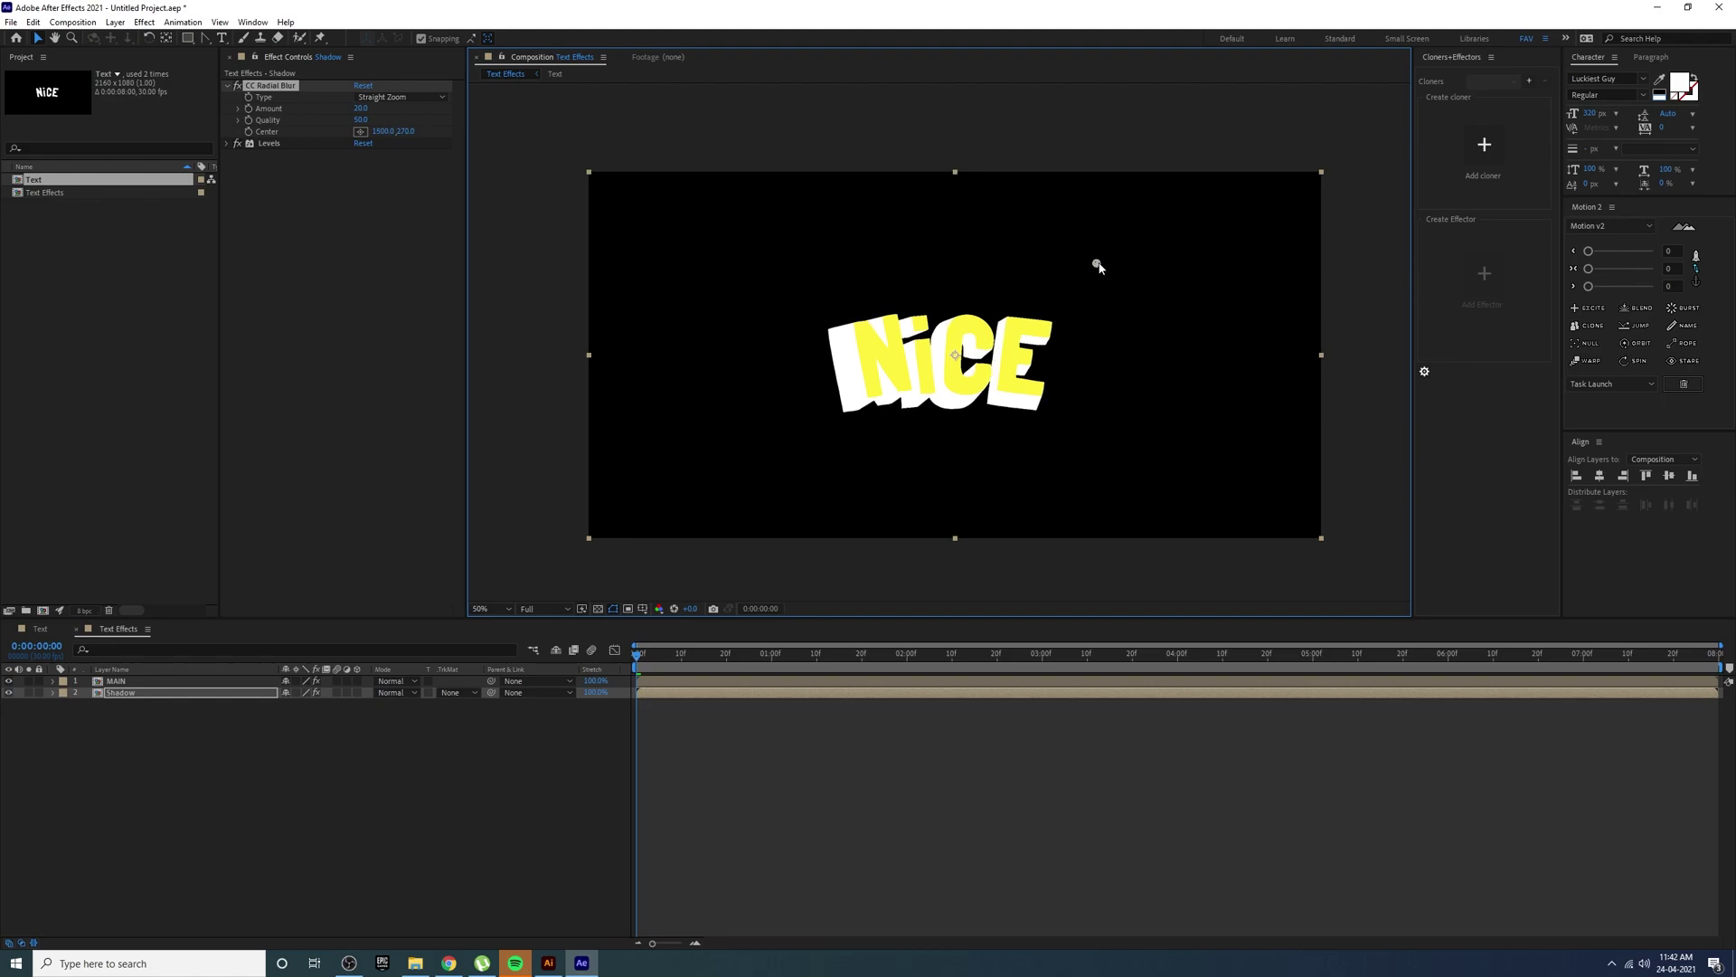
left_click(361, 107)
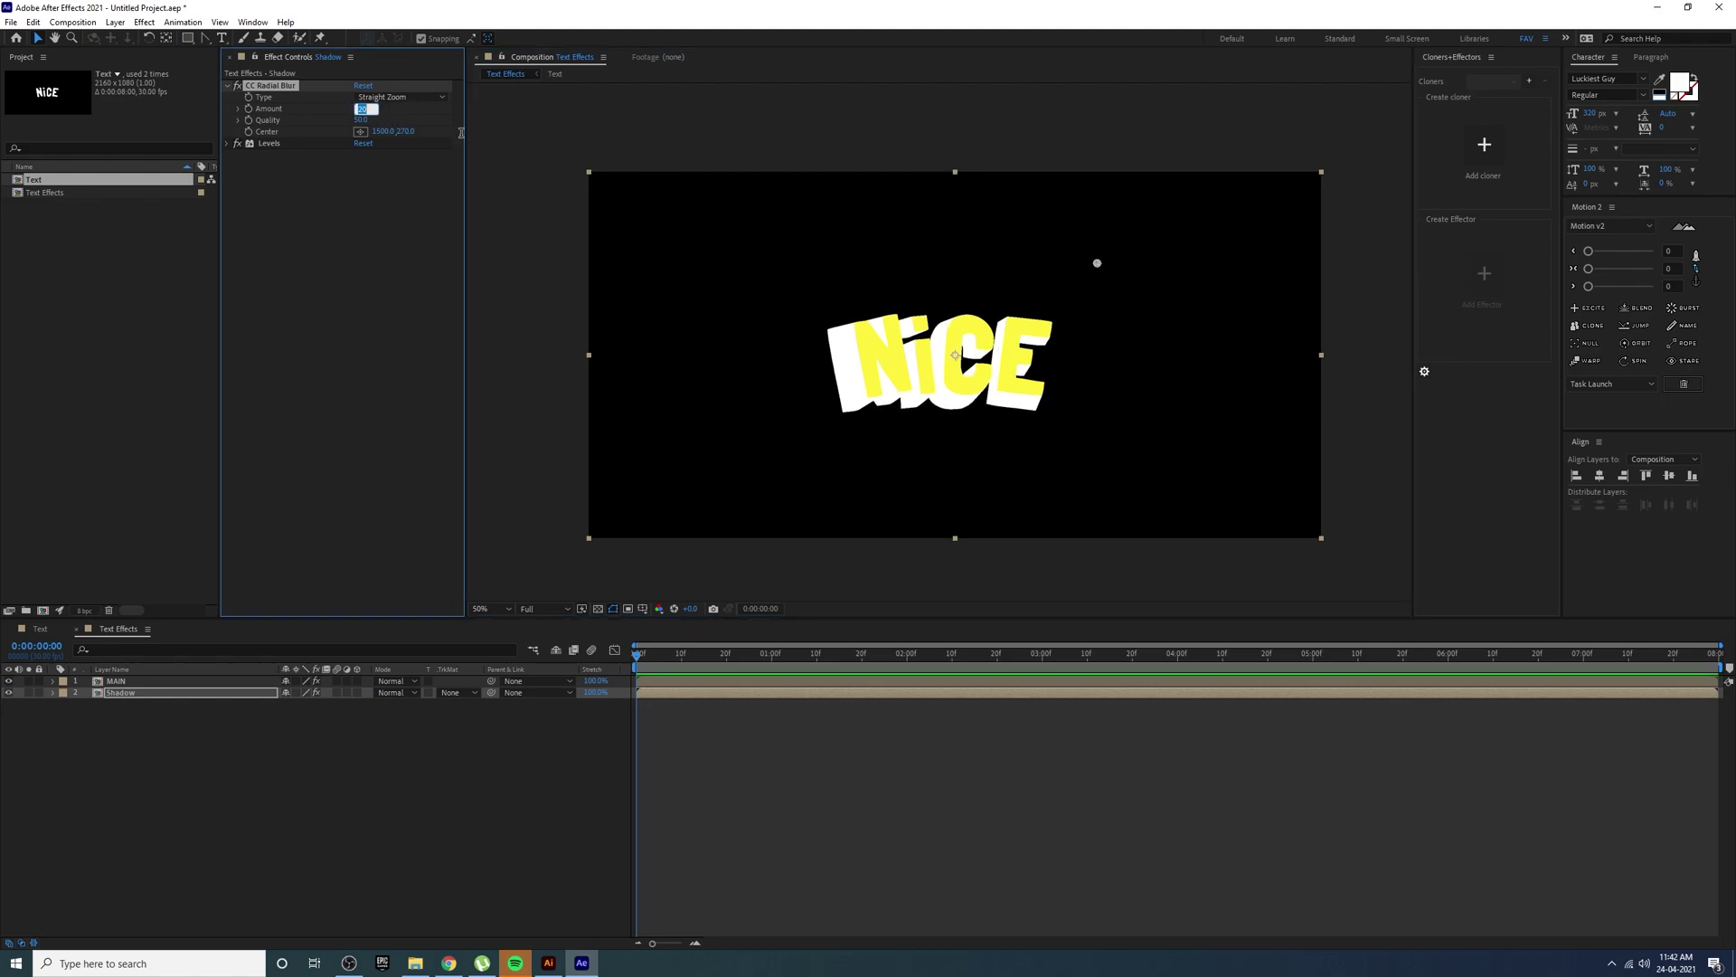
type("12")
key("Return")
- Reposition the Shadow layer's radial blur center farther up and right of the text, to about 1733, 38
key("period")
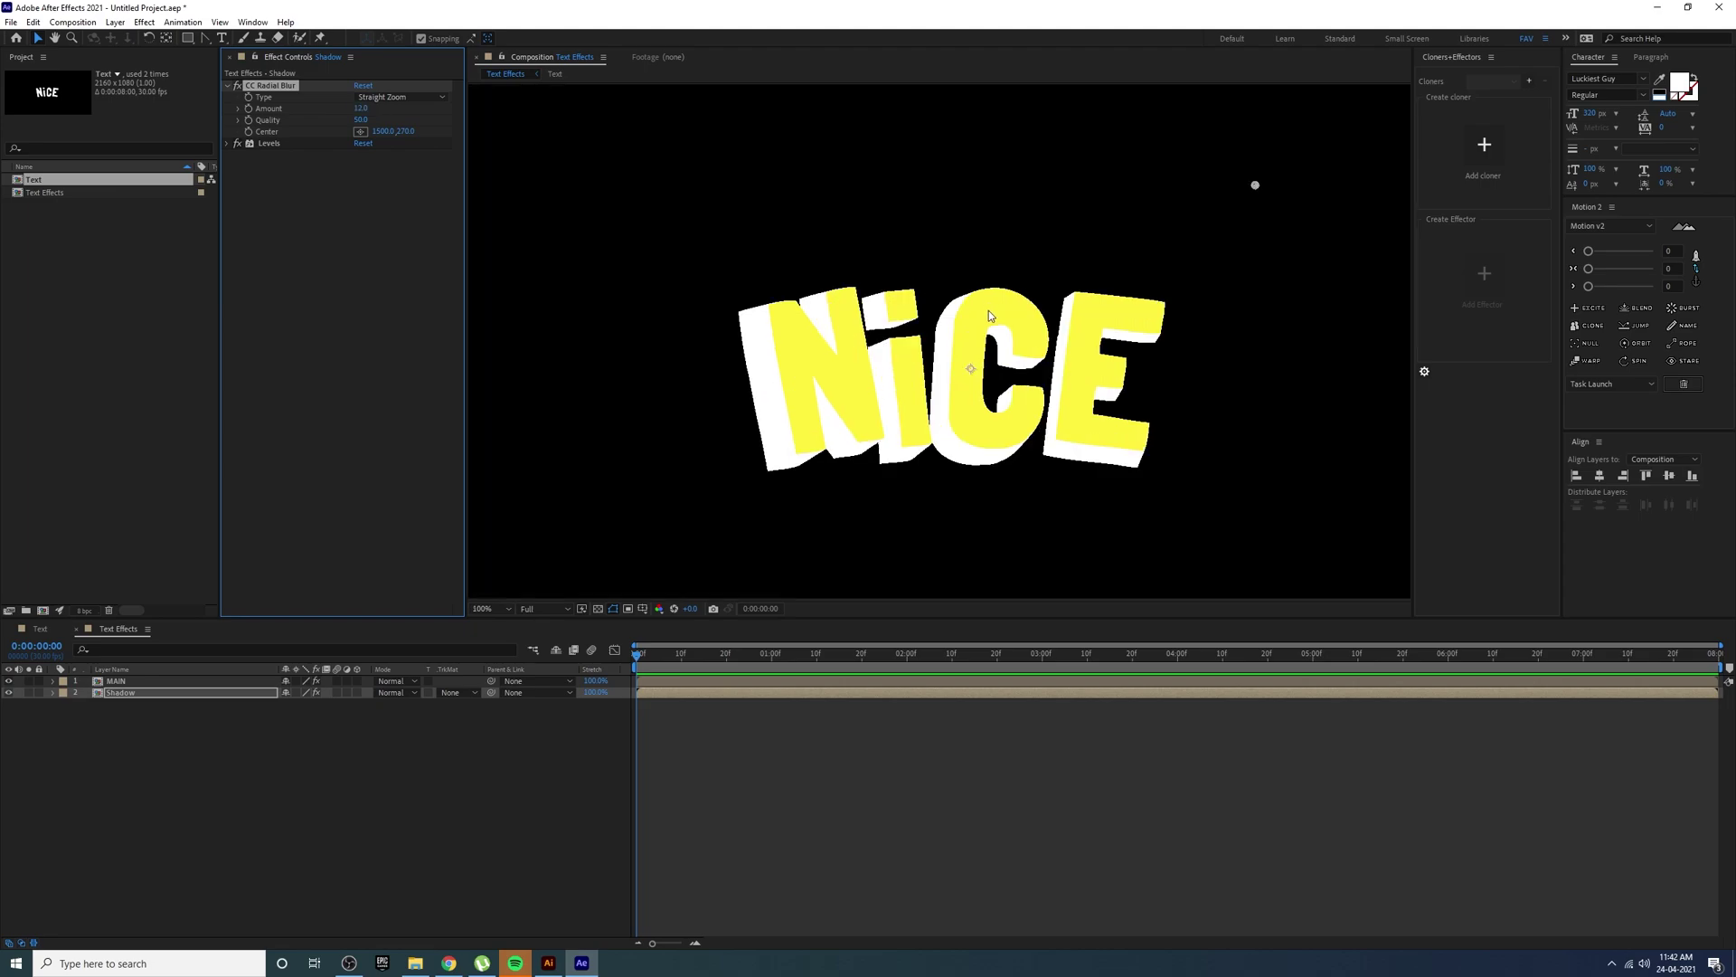
mouse_move(1256, 186)
left_mouse_down()
mouse_move(1236, 116)
mouse_move(1147, 93)
mouse_move(1302, 121)
mouse_move(1325, 160)
mouse_move(1337, 148)
mouse_move(1131, 135)
mouse_move(1149, 105)
mouse_move(1210, 85)
mouse_move(1256, 102)
mouse_move(1207, 87)
mouse_move(845, 117)
mouse_move(1070, 97)
mouse_move(1251, 135)
mouse_move(1282, 120)
left_mouse_up()
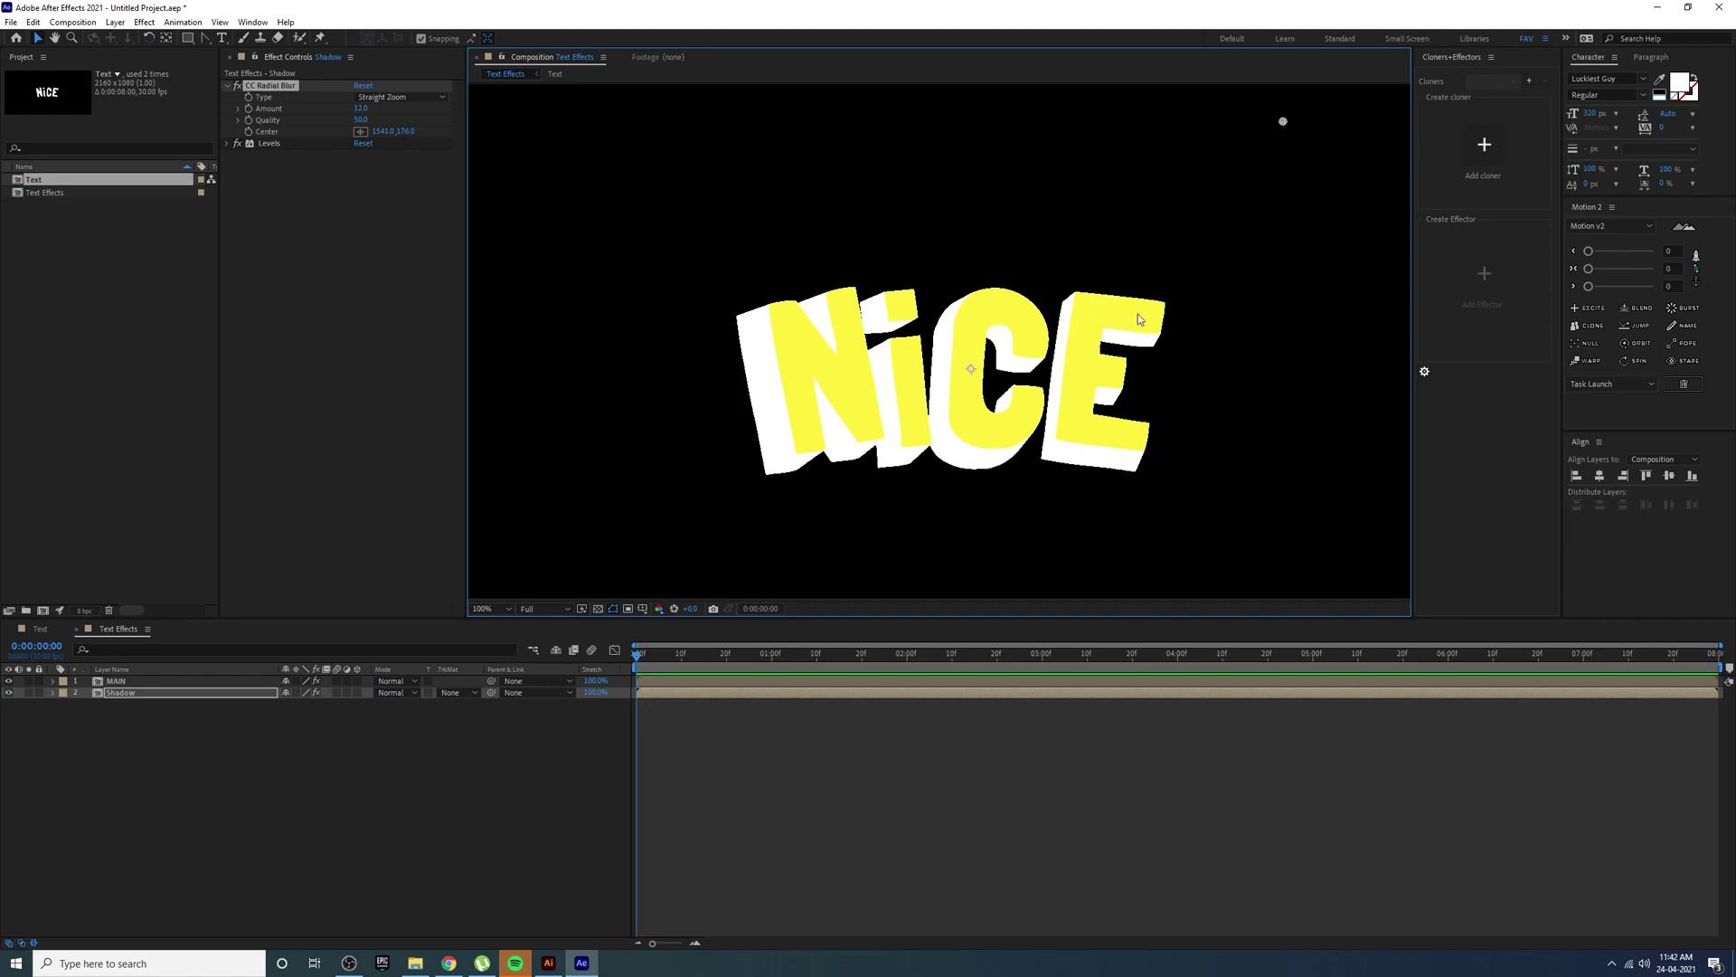
scroll(1138, 313, "down", 2)
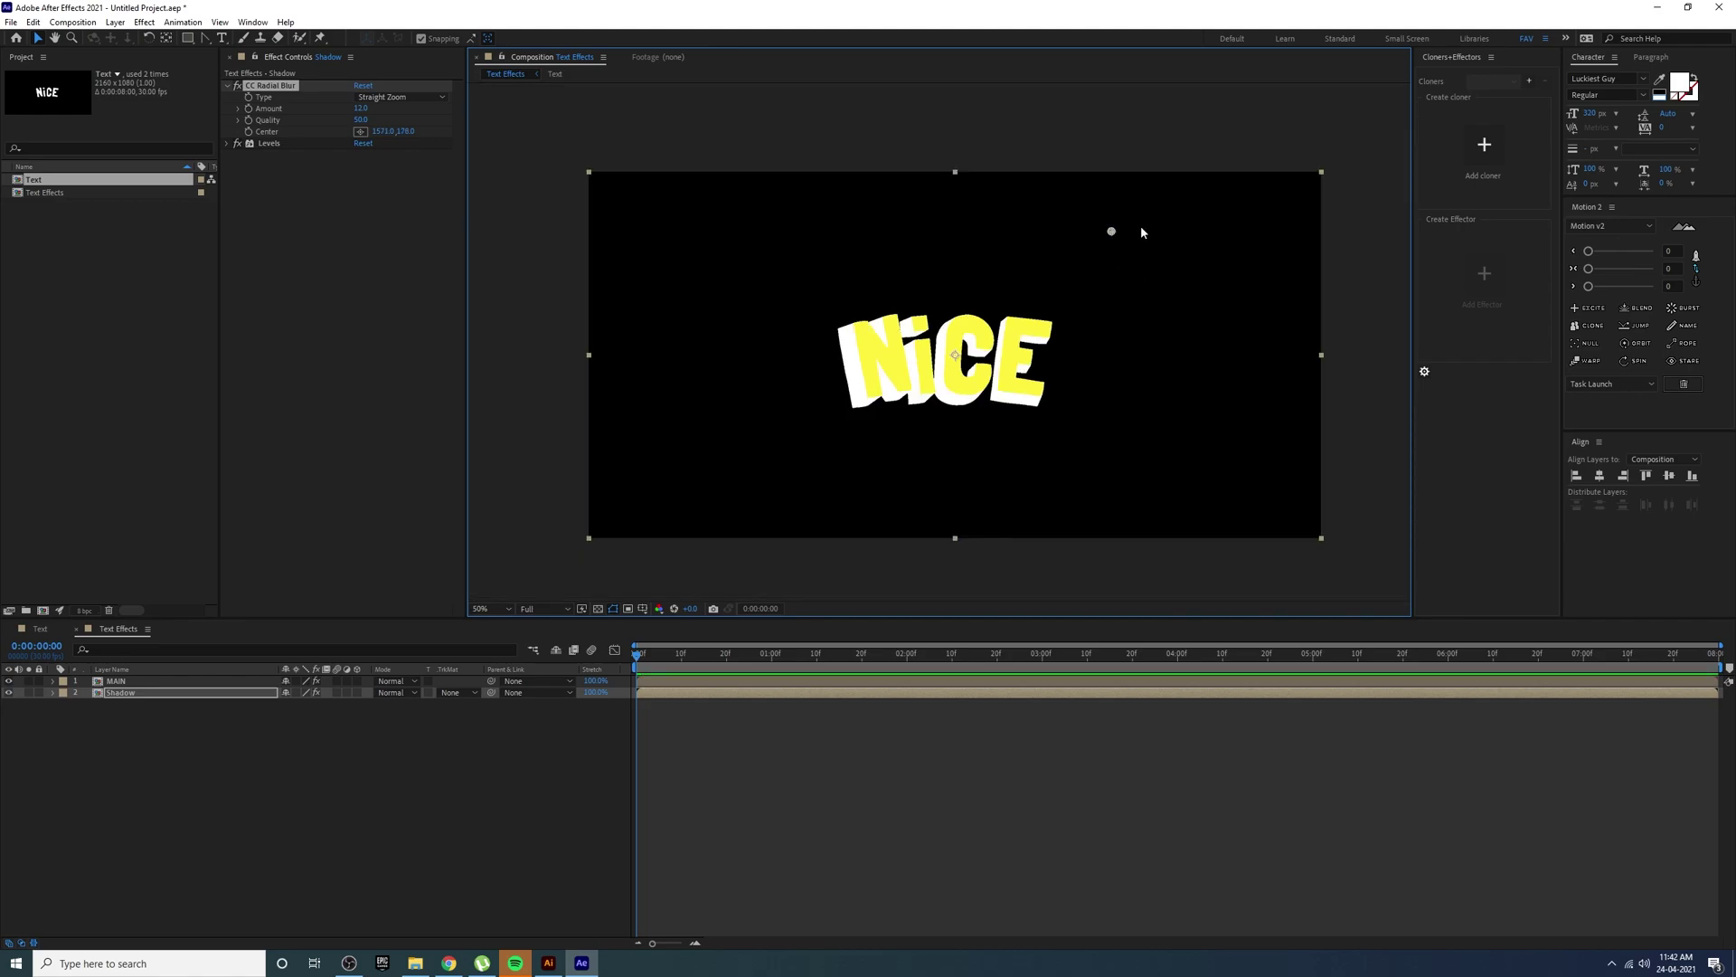
left_click_drag(1111, 231, 1326, 177)
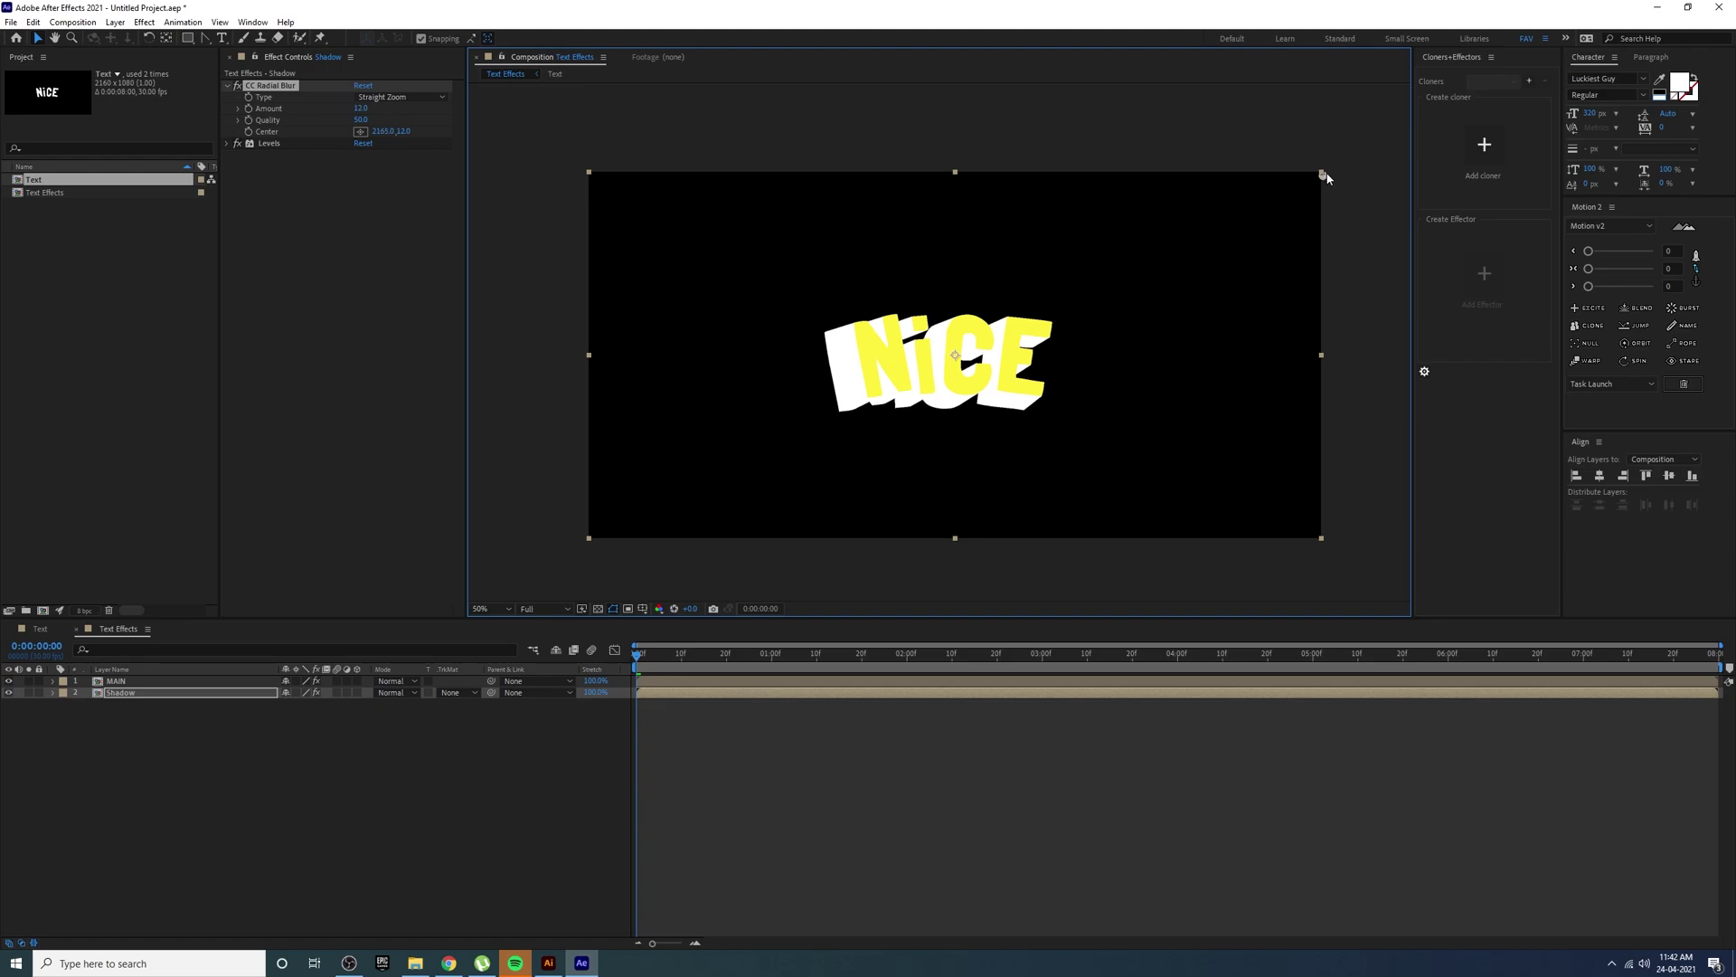
left_click_drag(1244, 198, 1177, 185)
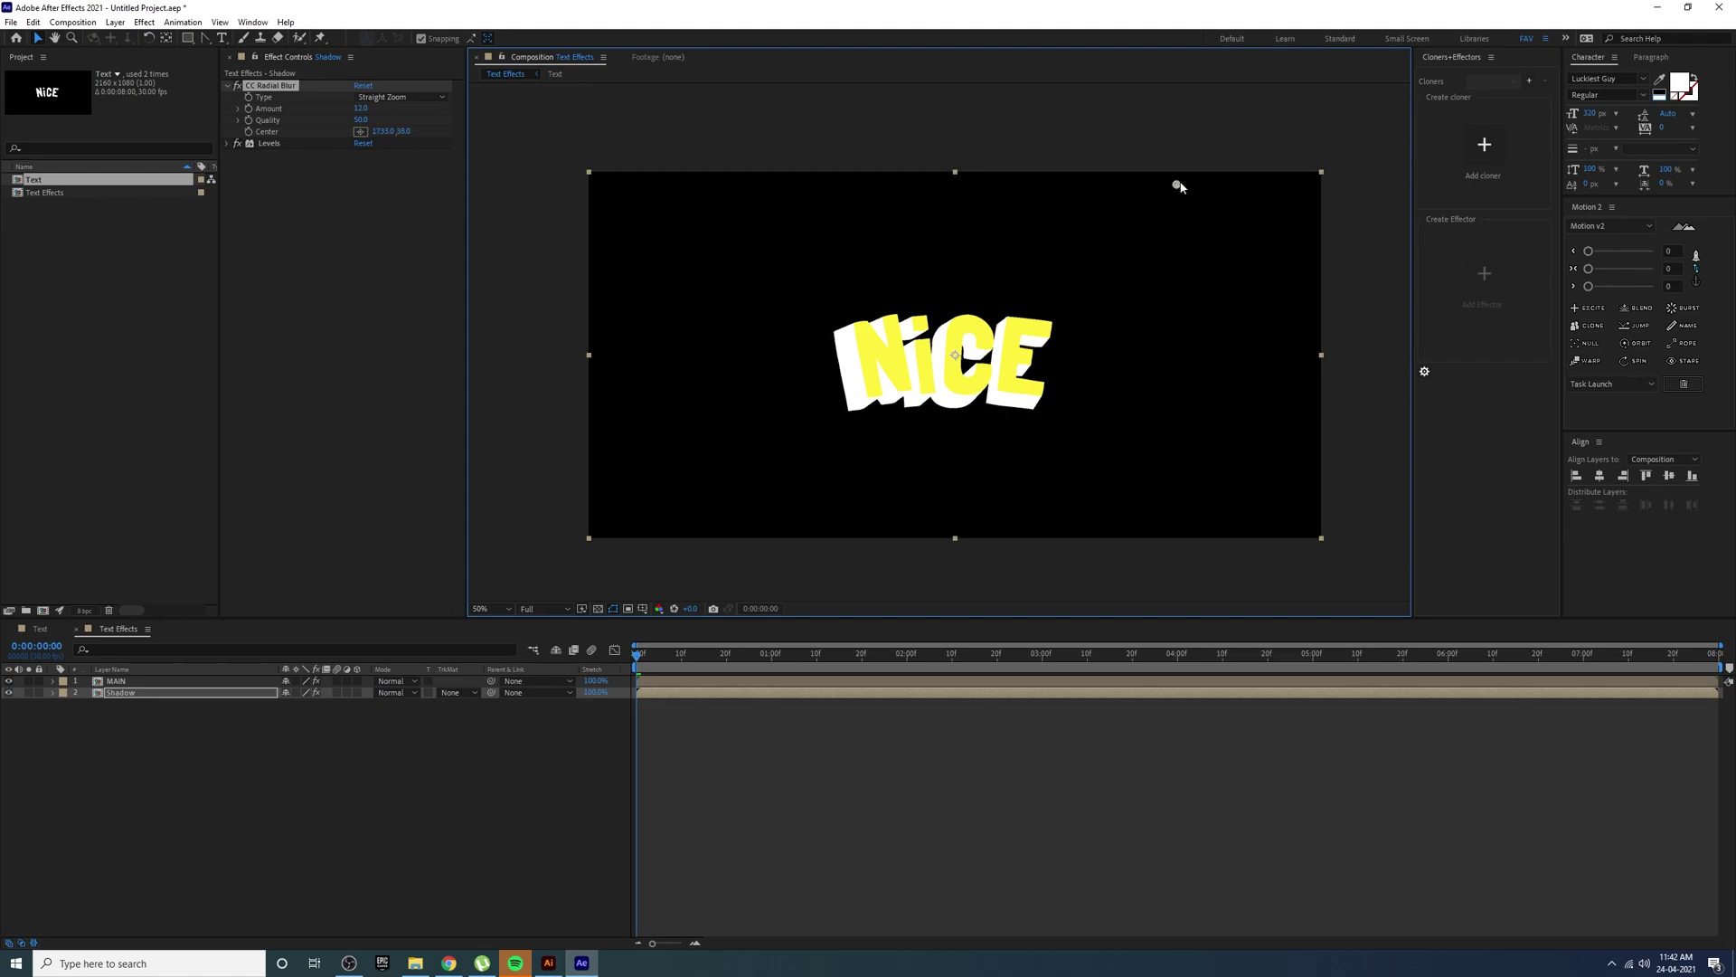
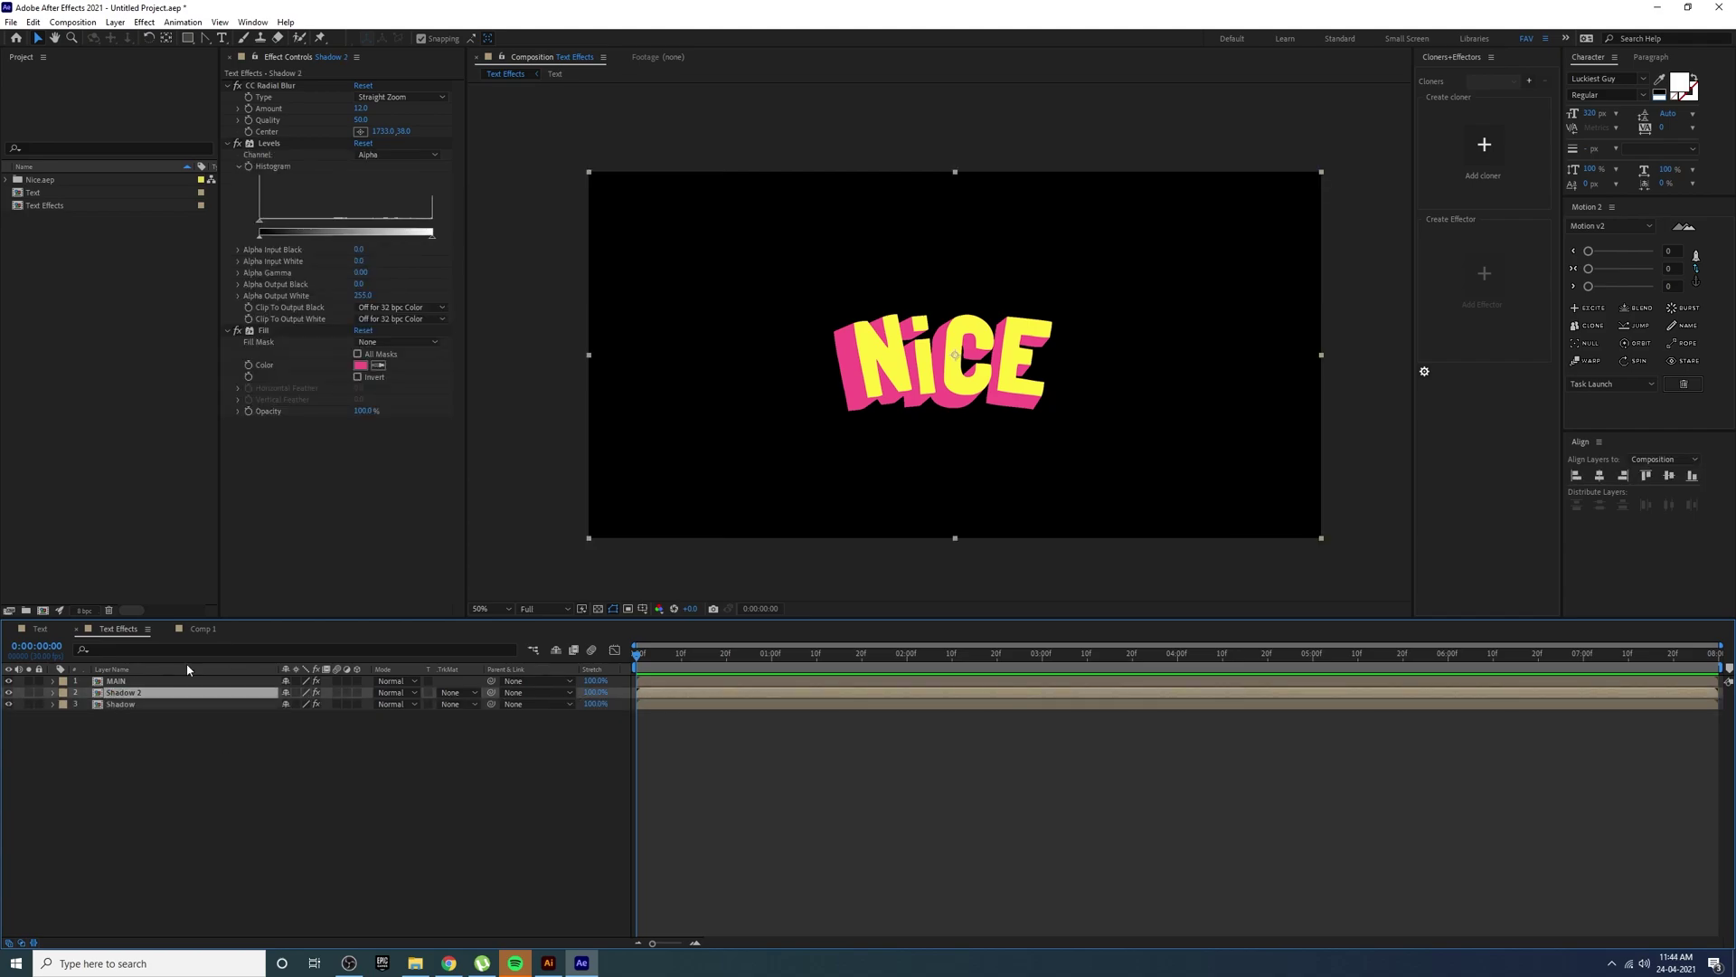
- Set the Shadow 2 layer's Fill colour to 380D74 and move the layer below Shadow
left_click(264, 331)
left_click(360, 364)
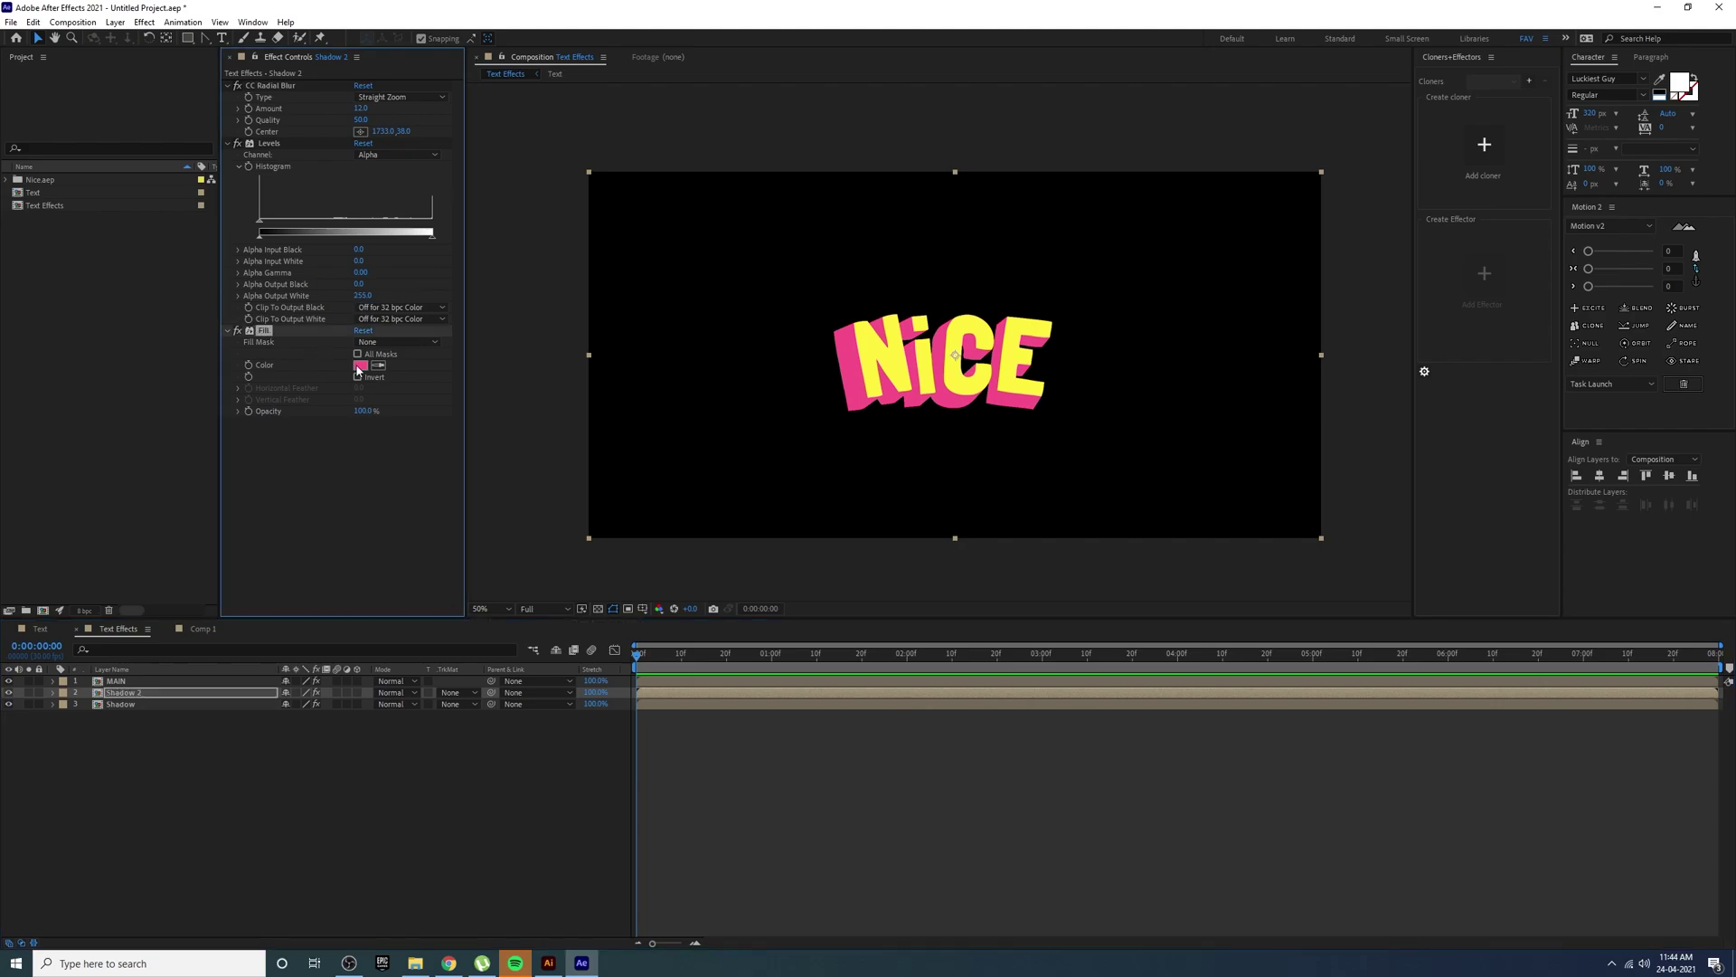
type("380D74")
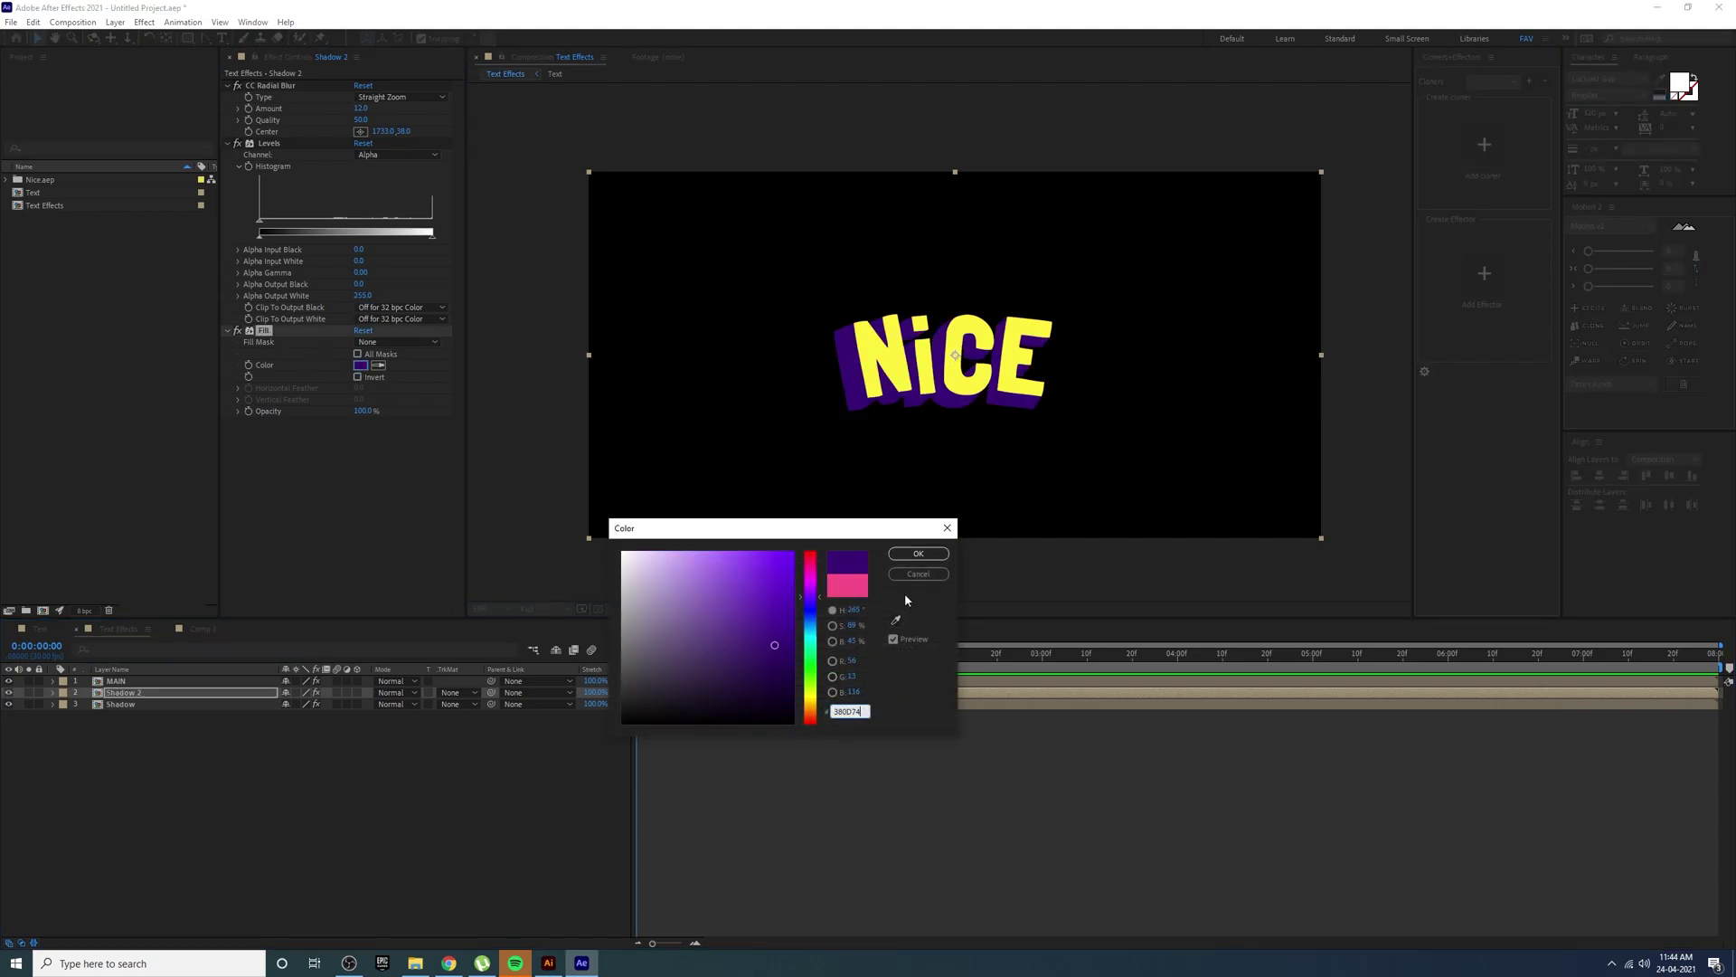
left_click(919, 554)
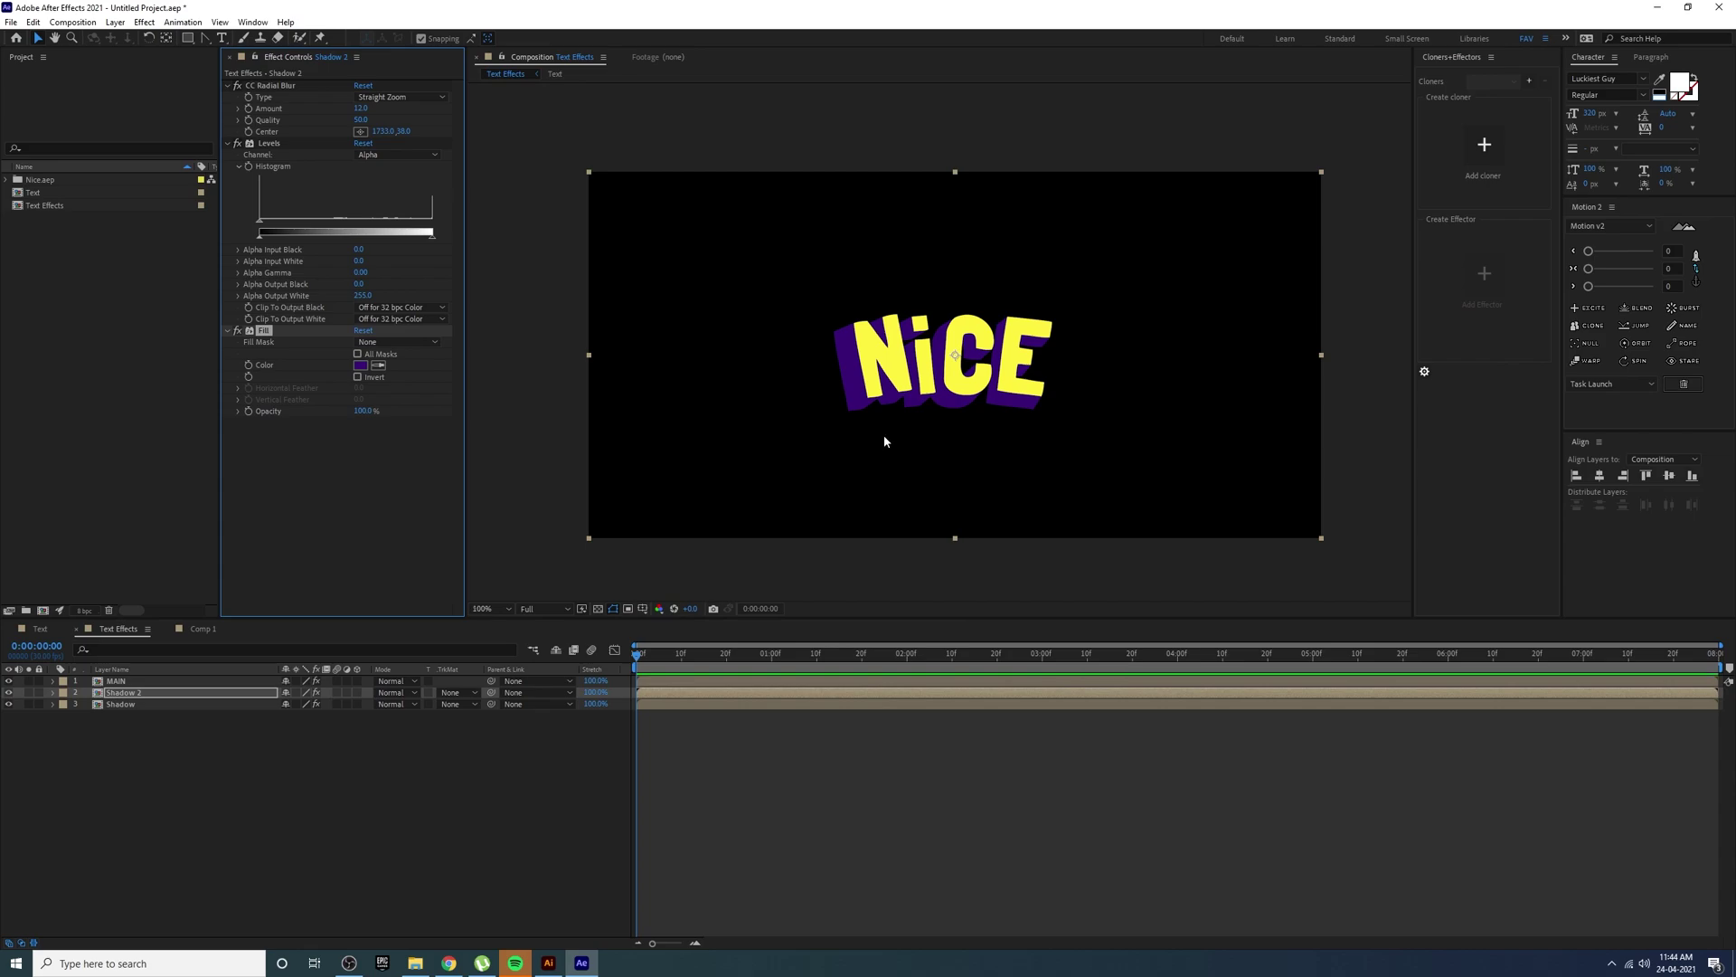
key("slash")
left_click_drag(148, 694, 136, 722)
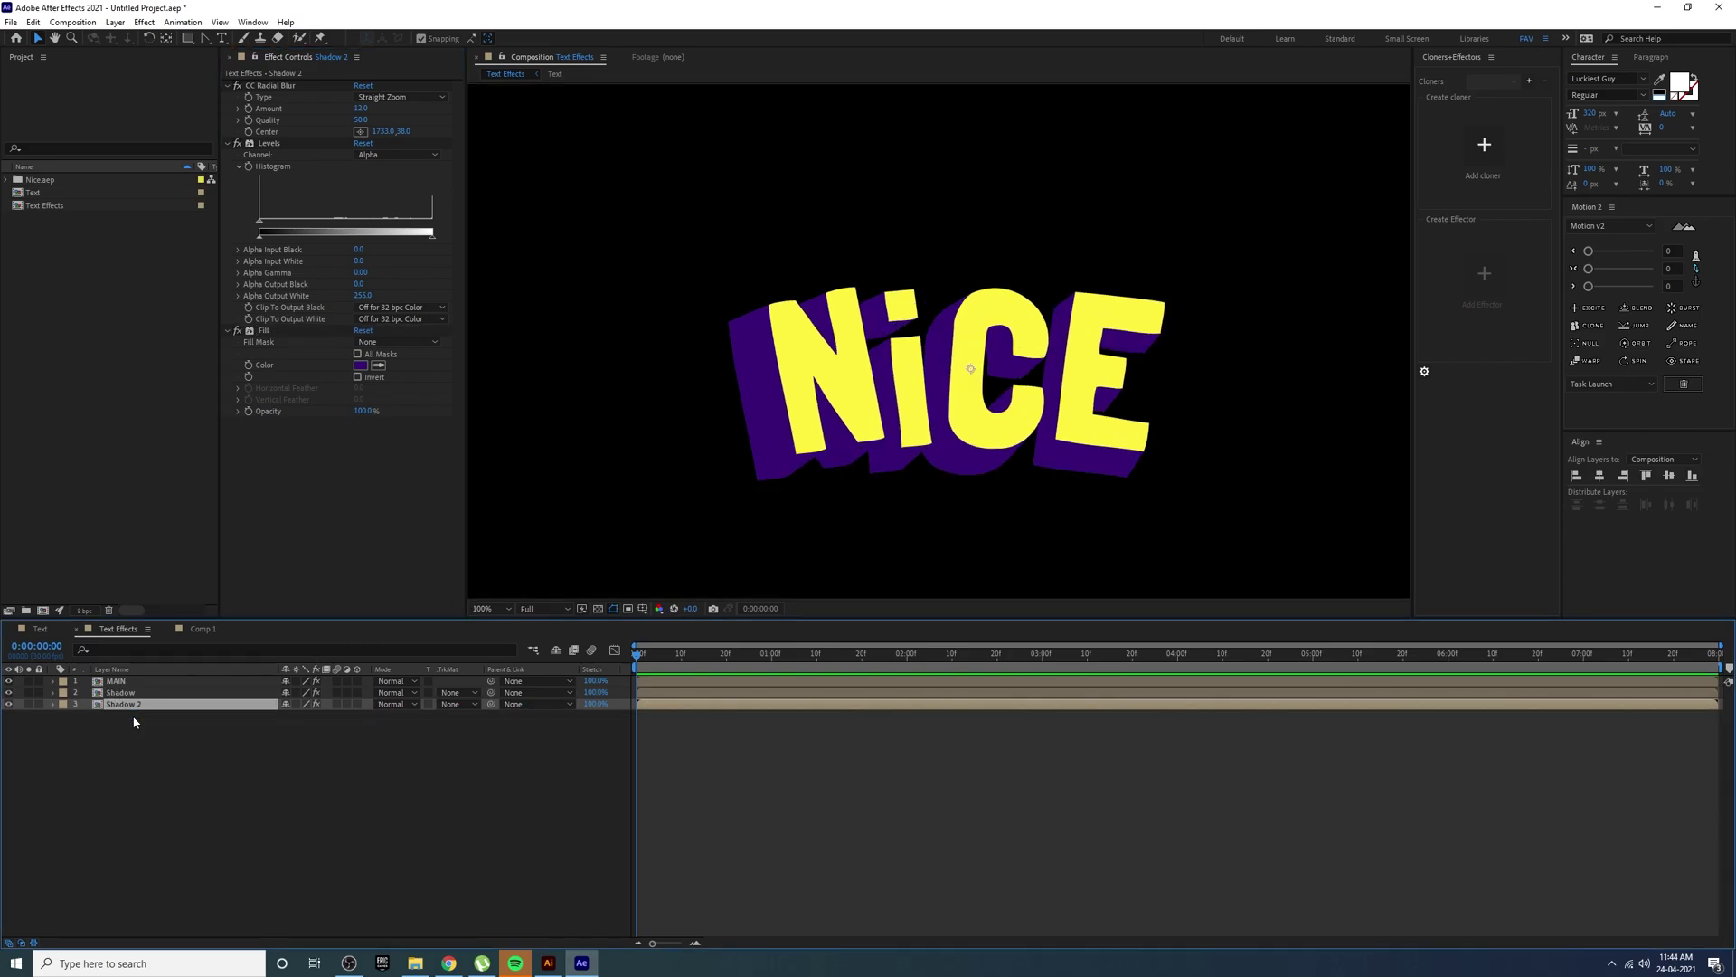
- Test smaller CC Radial Blur Amount values on the pink Shadow layer, including 5, and settle on 7
left_click(134, 693)
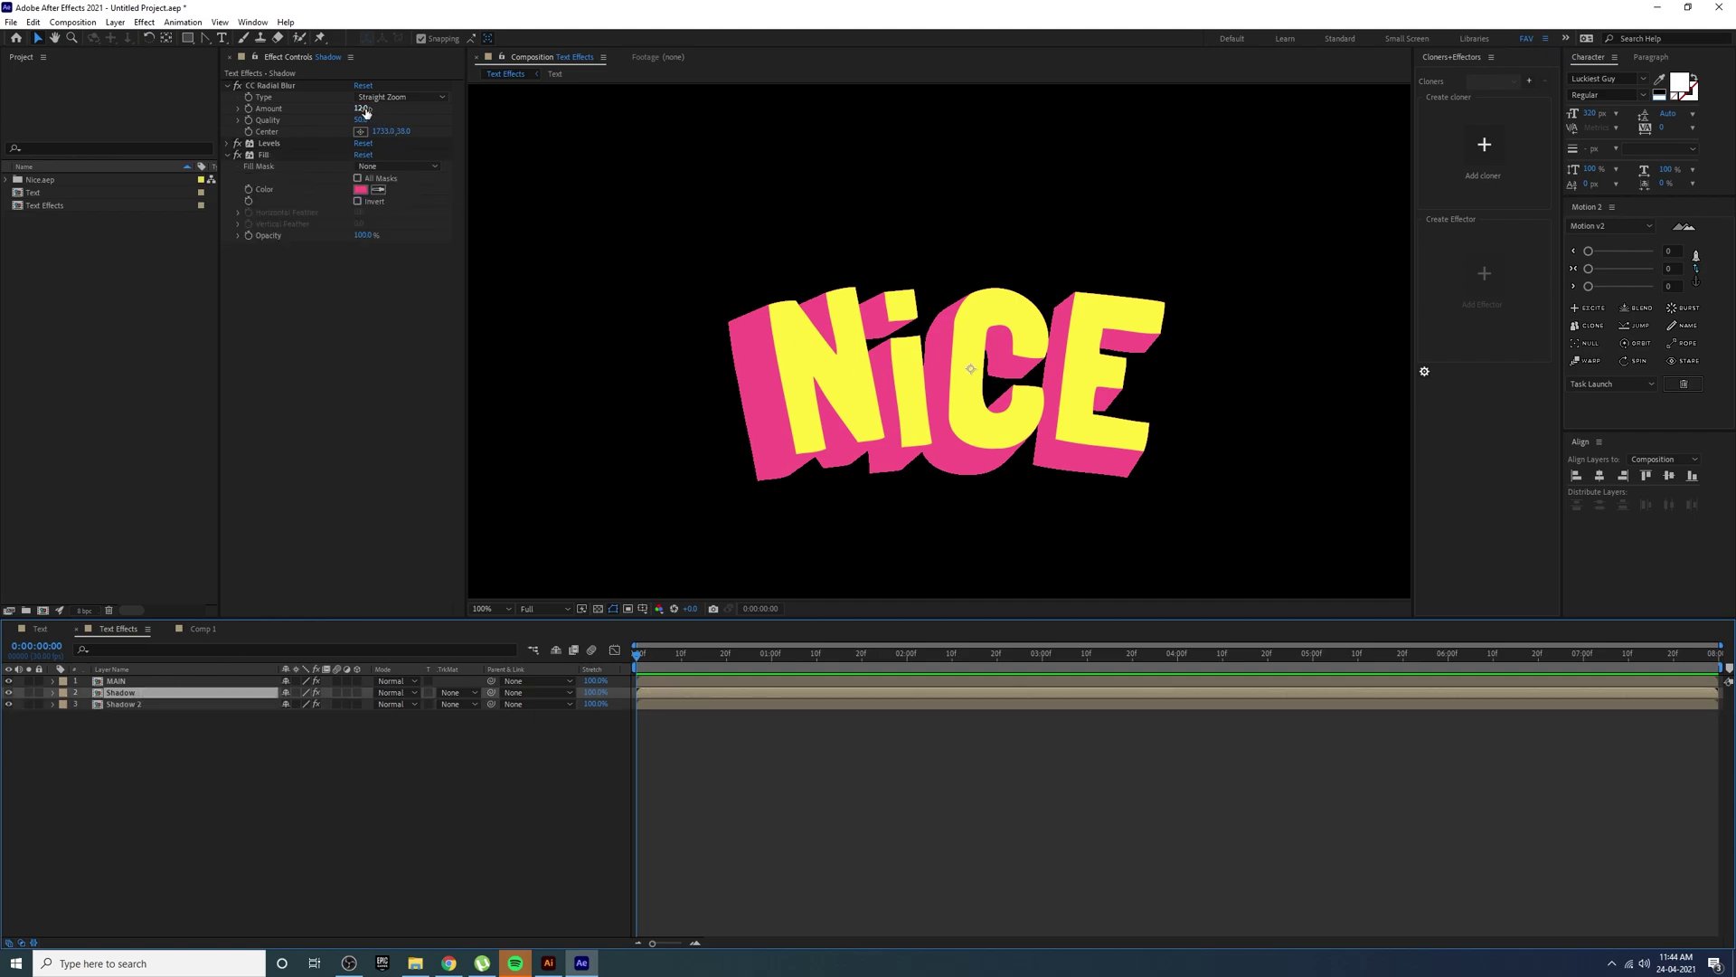
left_click_drag(370, 109, 366, 114)
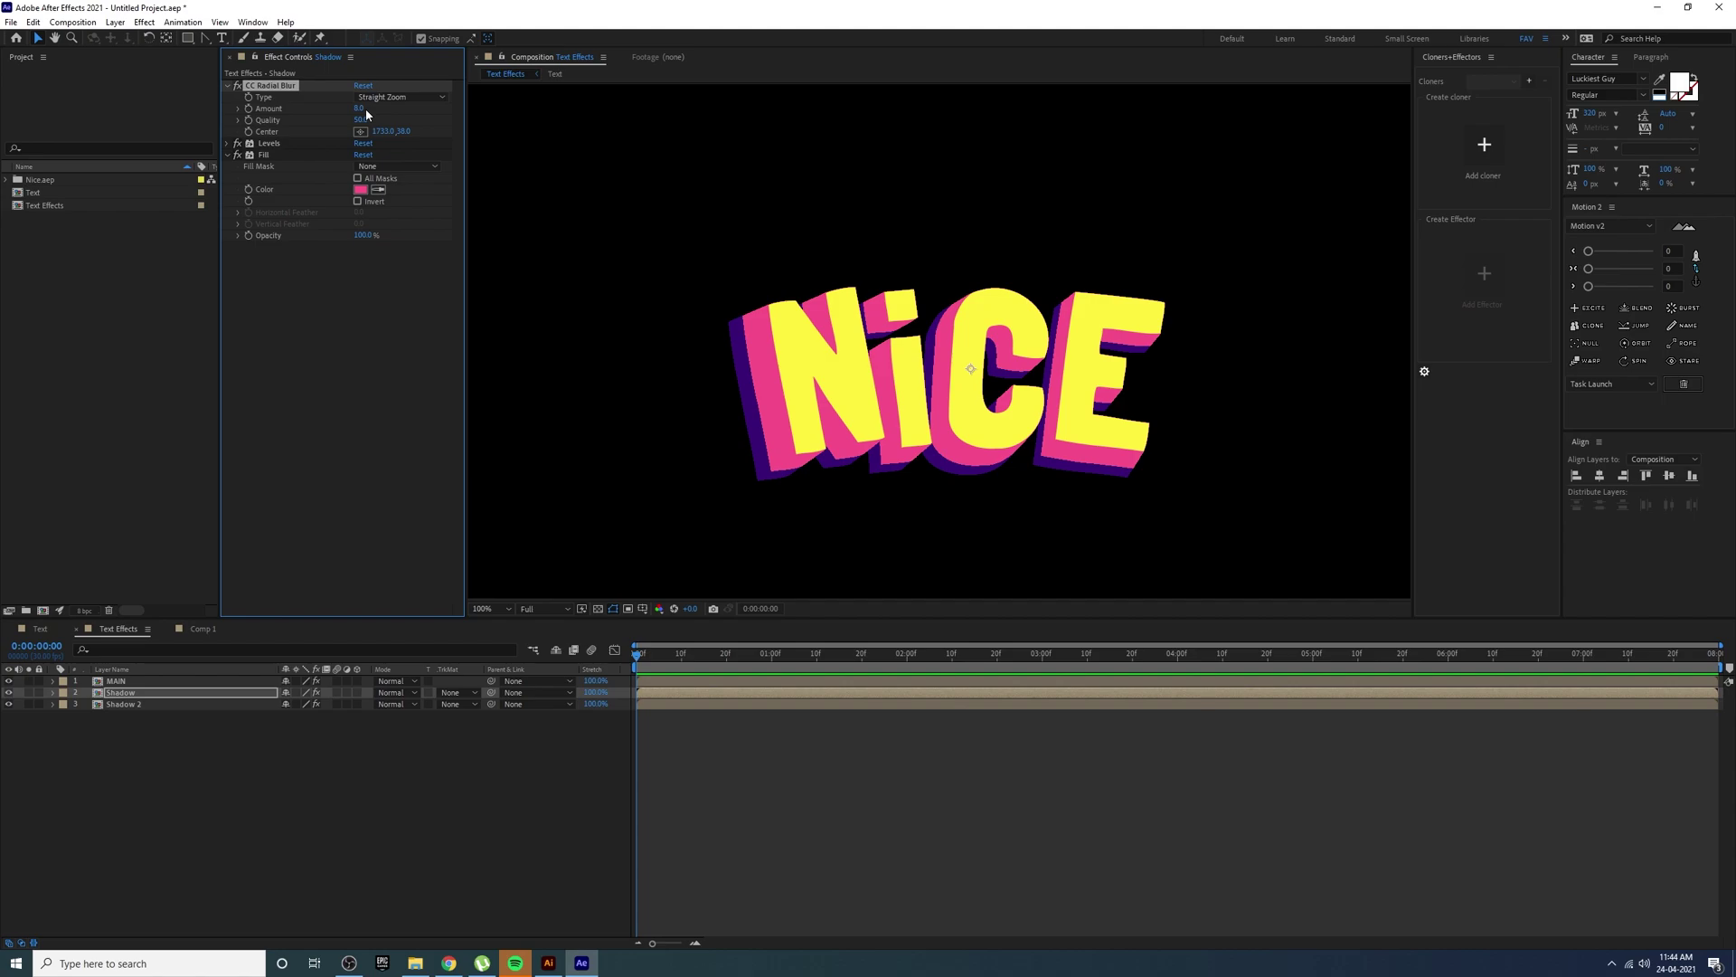
left_click(359, 108)
type("5")
key("Return")
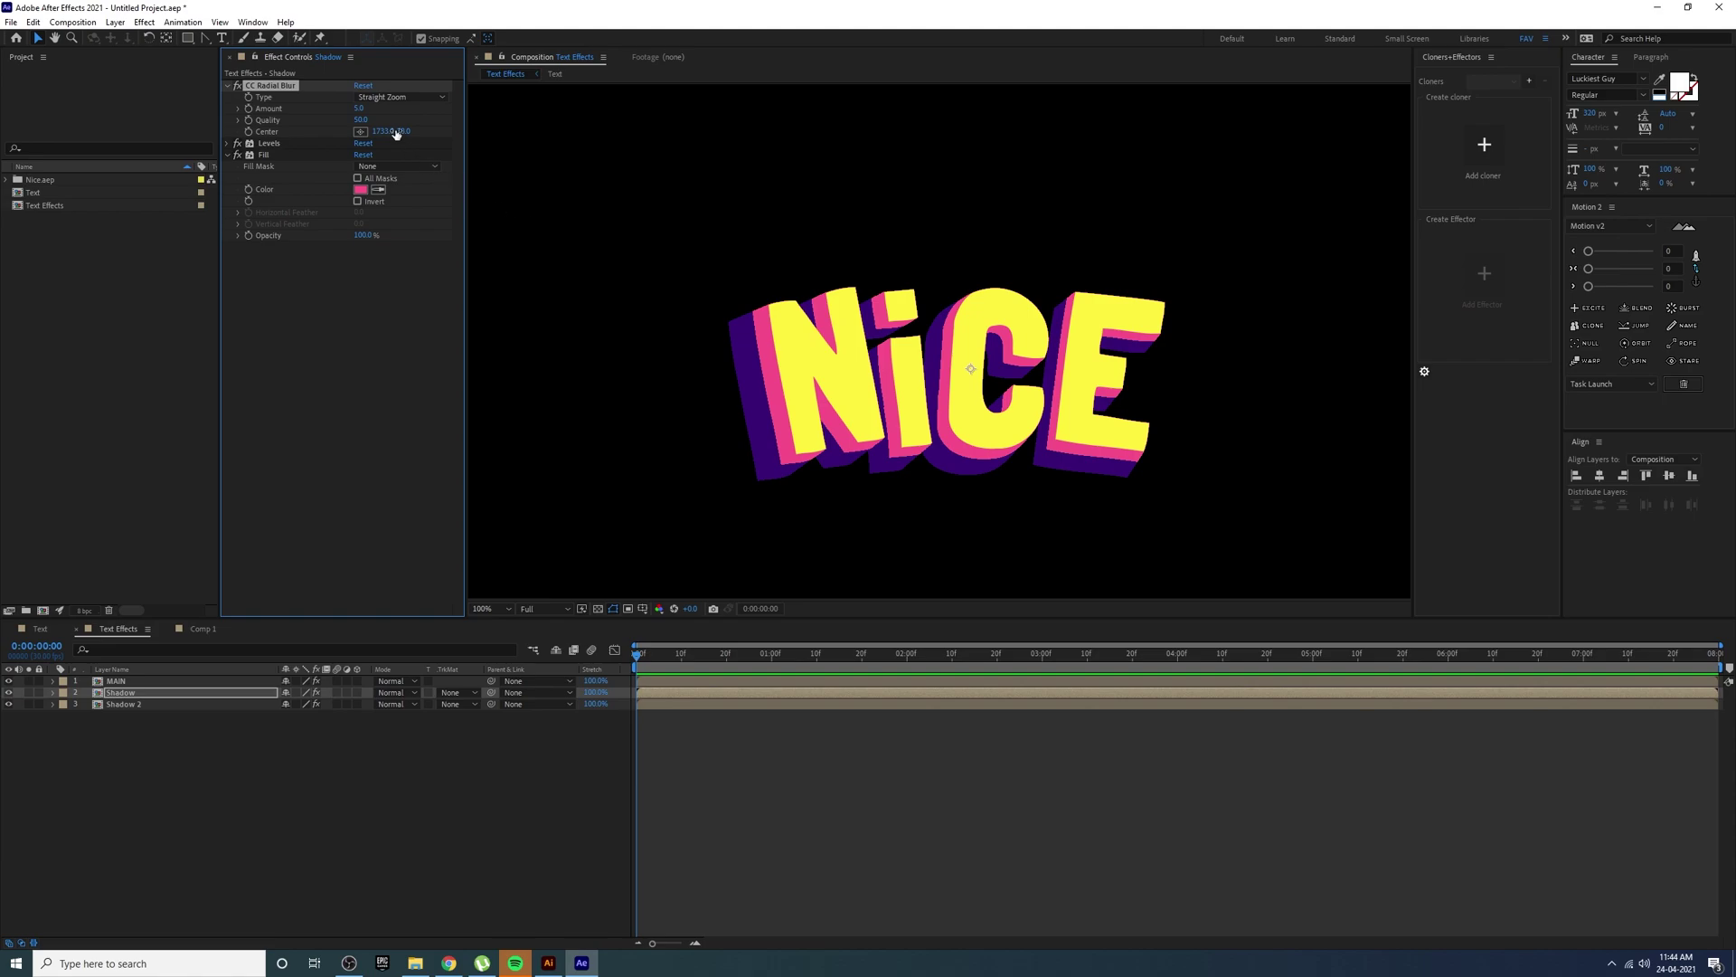
left_click(359, 108)
type("7")
key("Return")
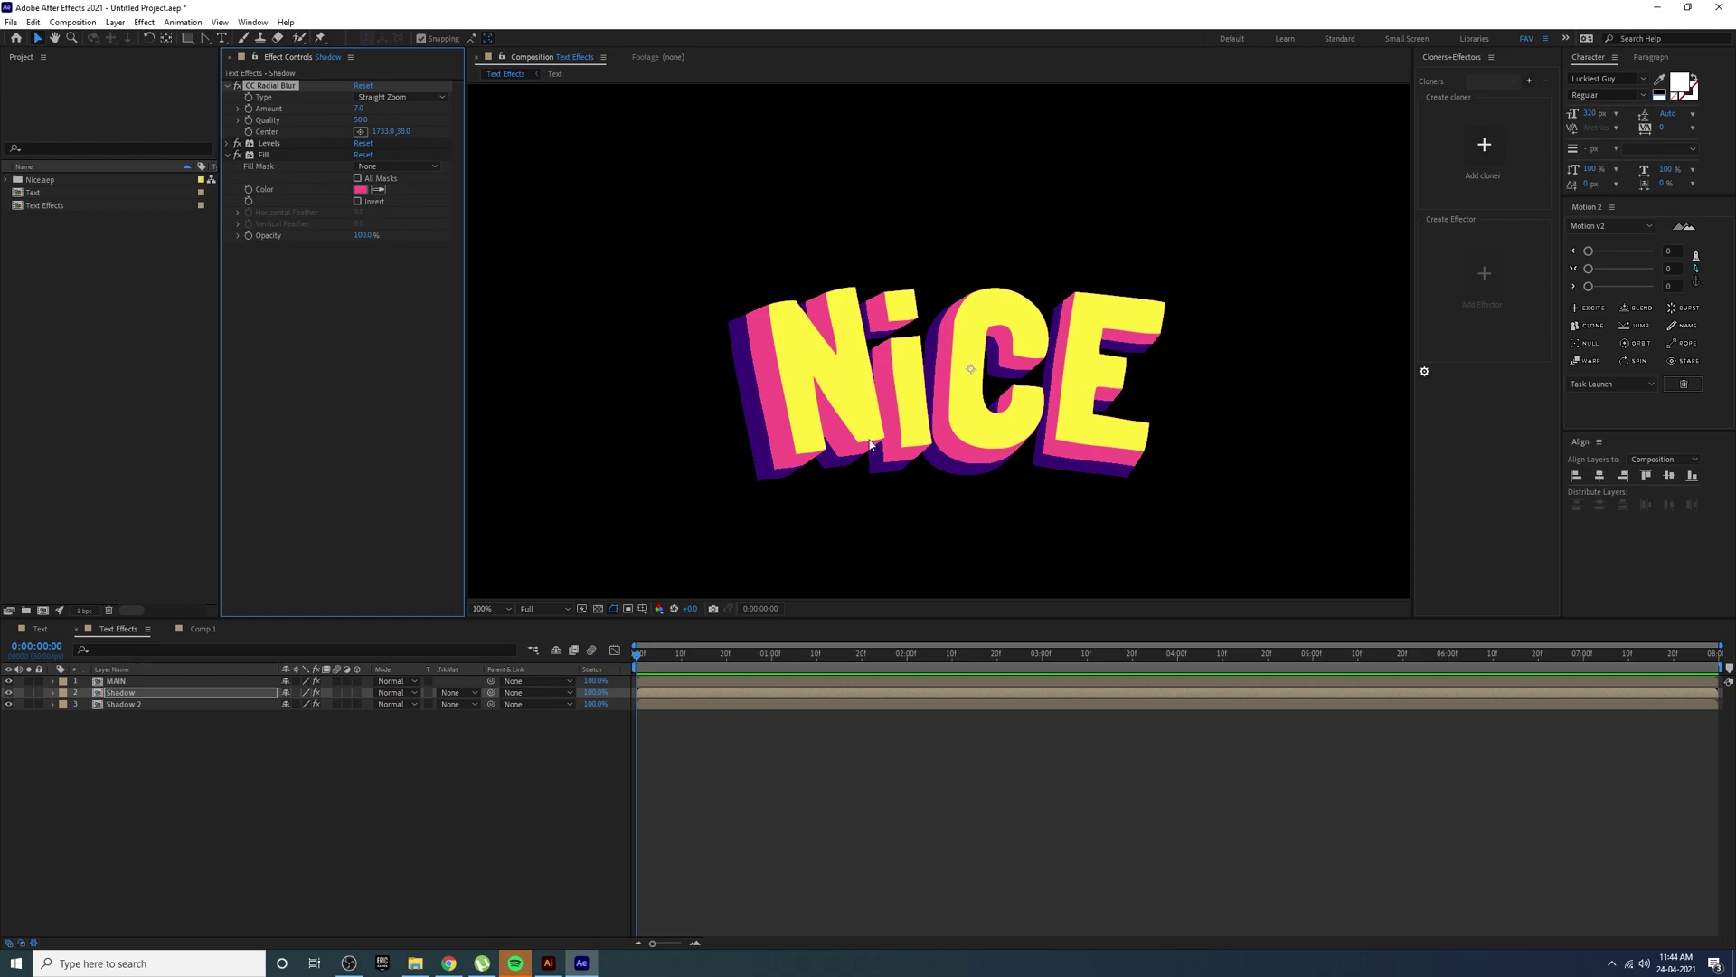
key("comma")
key("comma")
left_click(1138, 572)
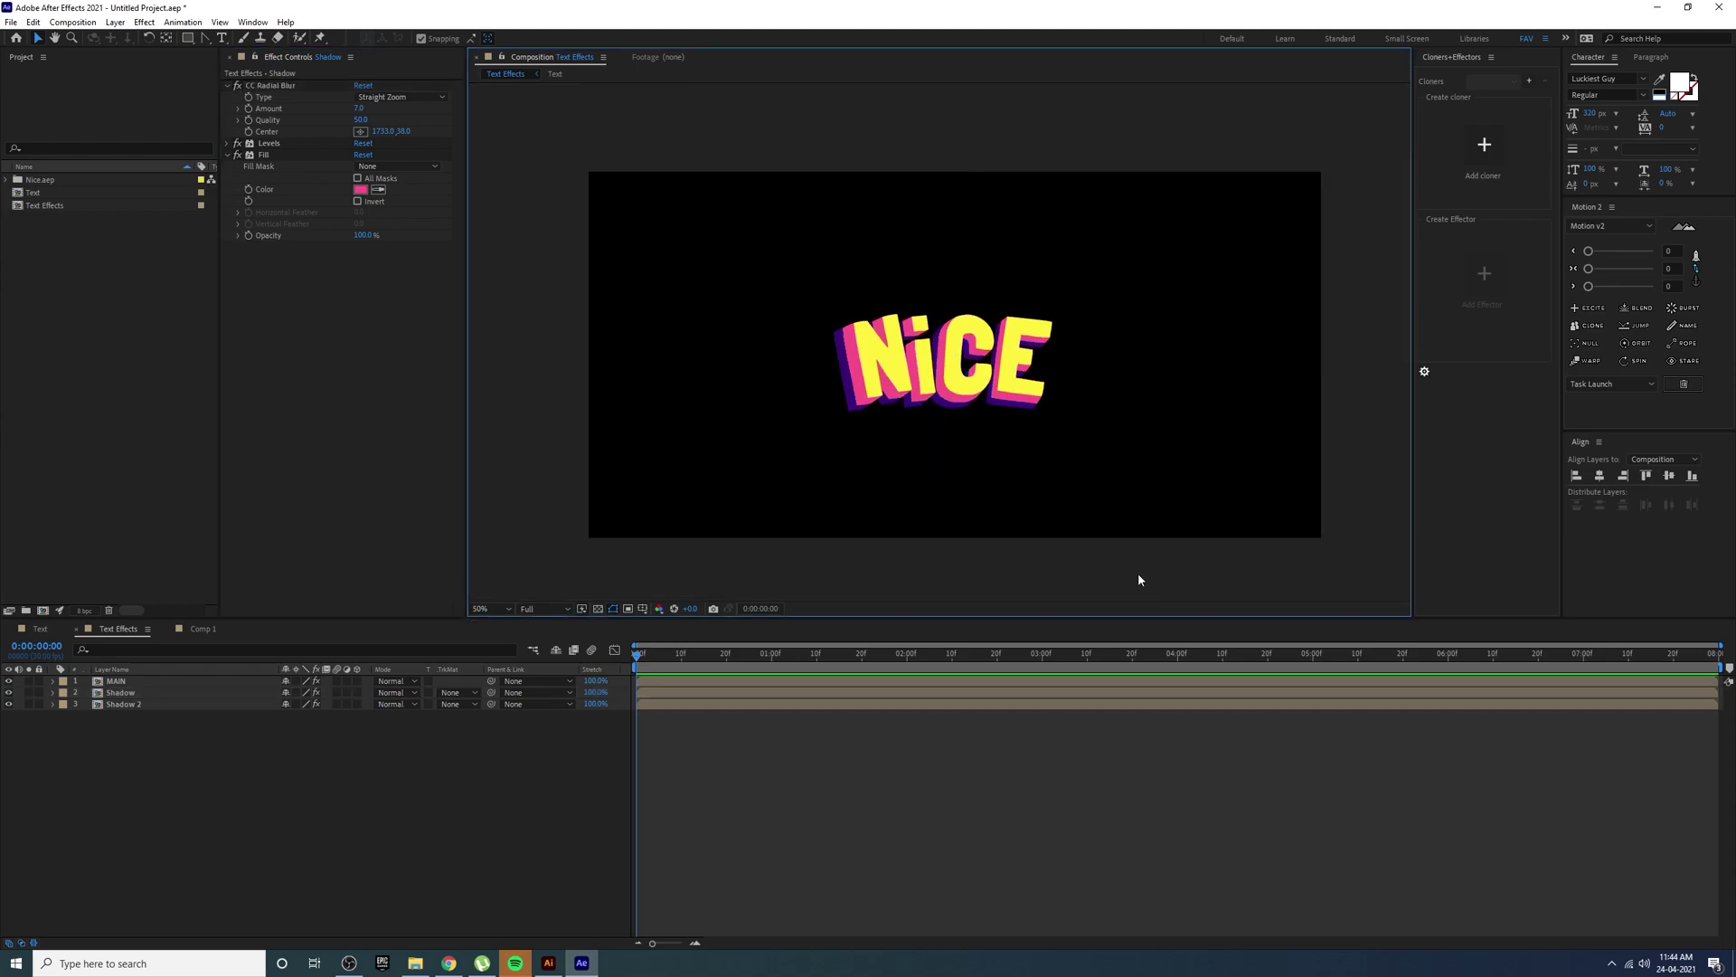
- Add a solid named BG in the yellow sampled from the text, and lock it as the bottom layer
right_click(263, 764)
mouse_move(309, 779)
left_click(461, 806)
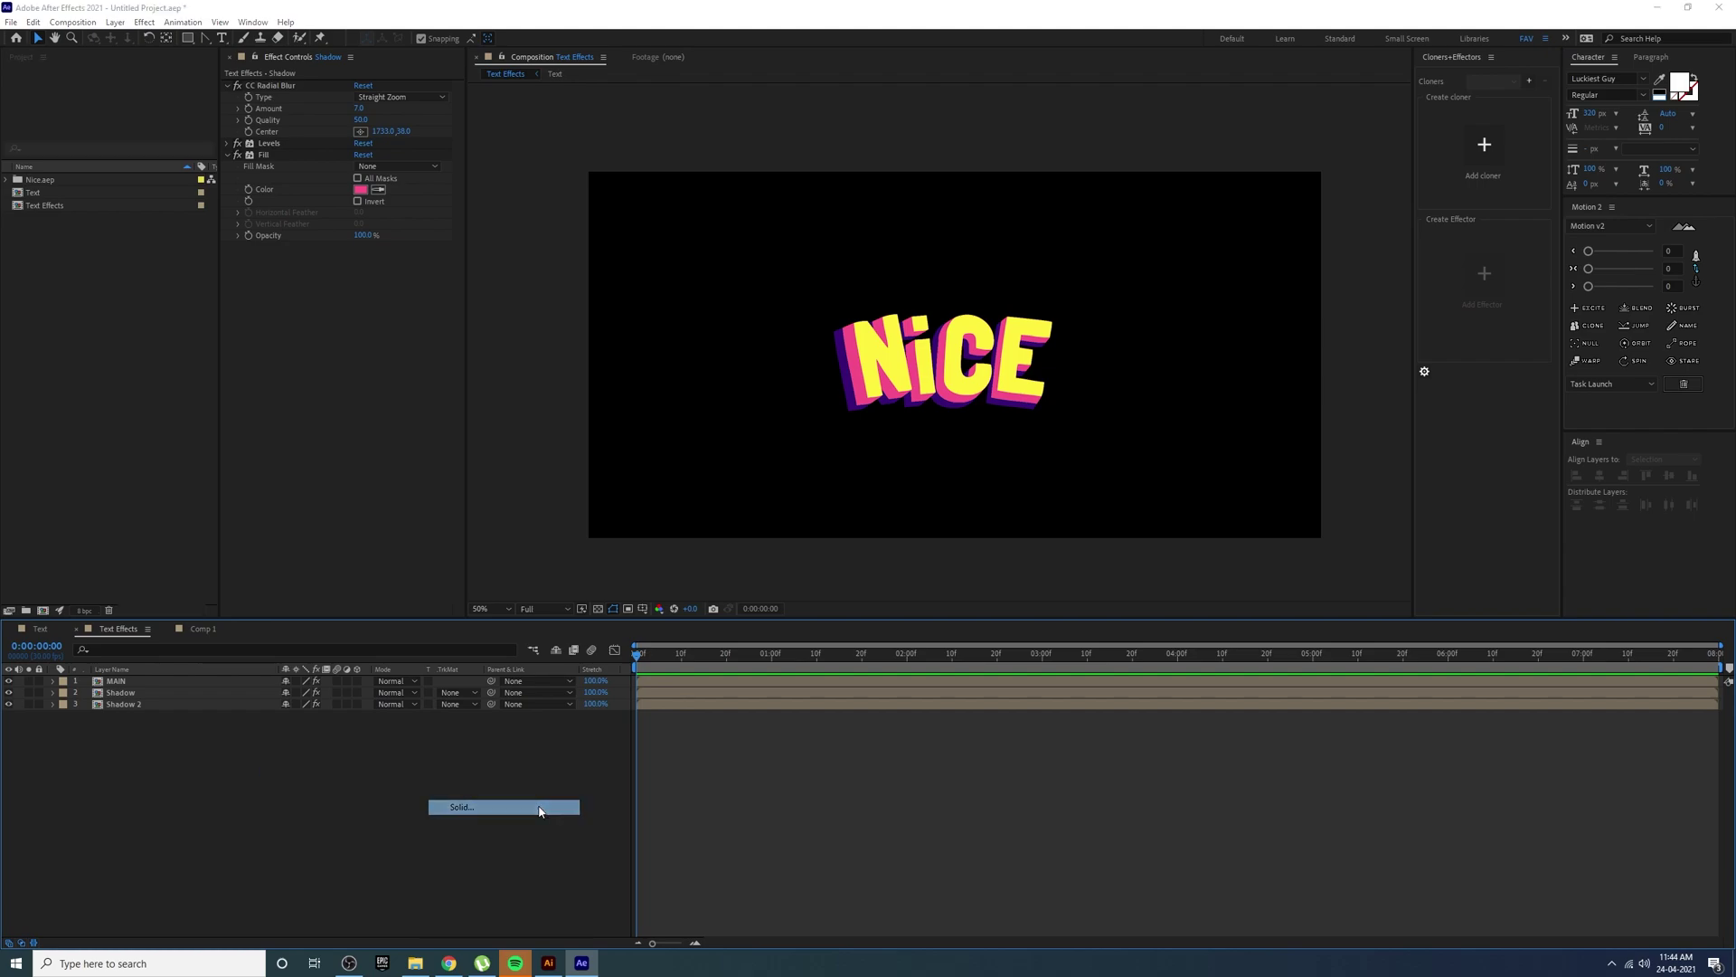
type("BG")
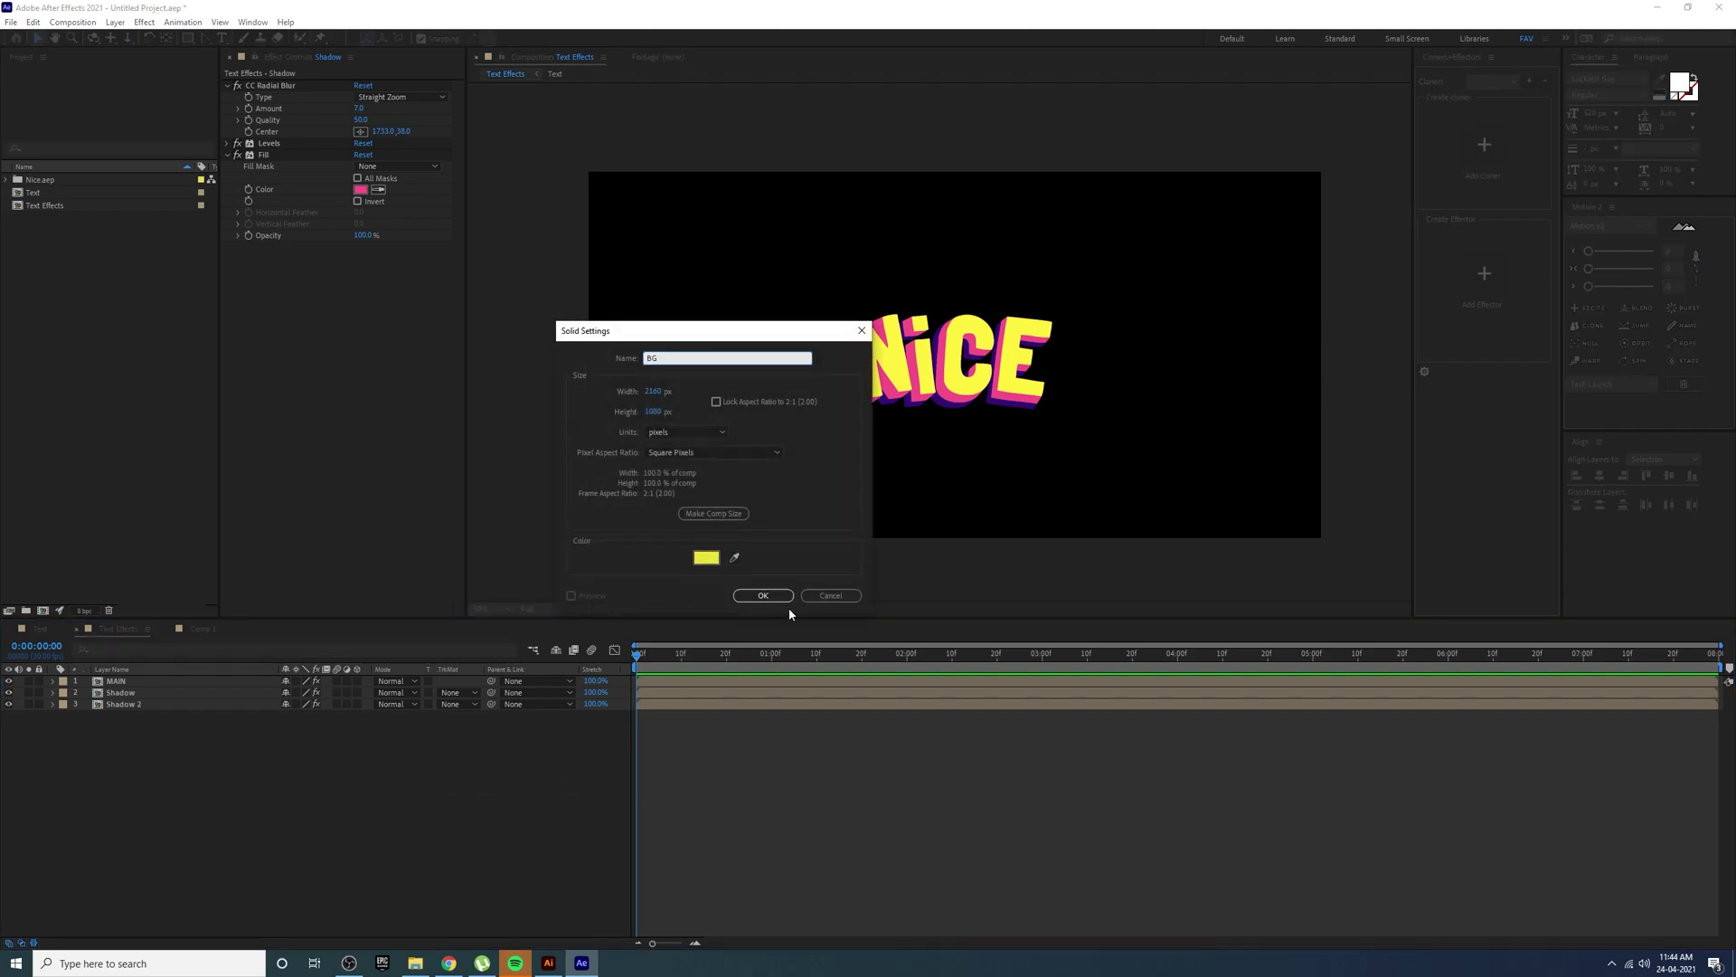
left_click(735, 558)
left_click(950, 371)
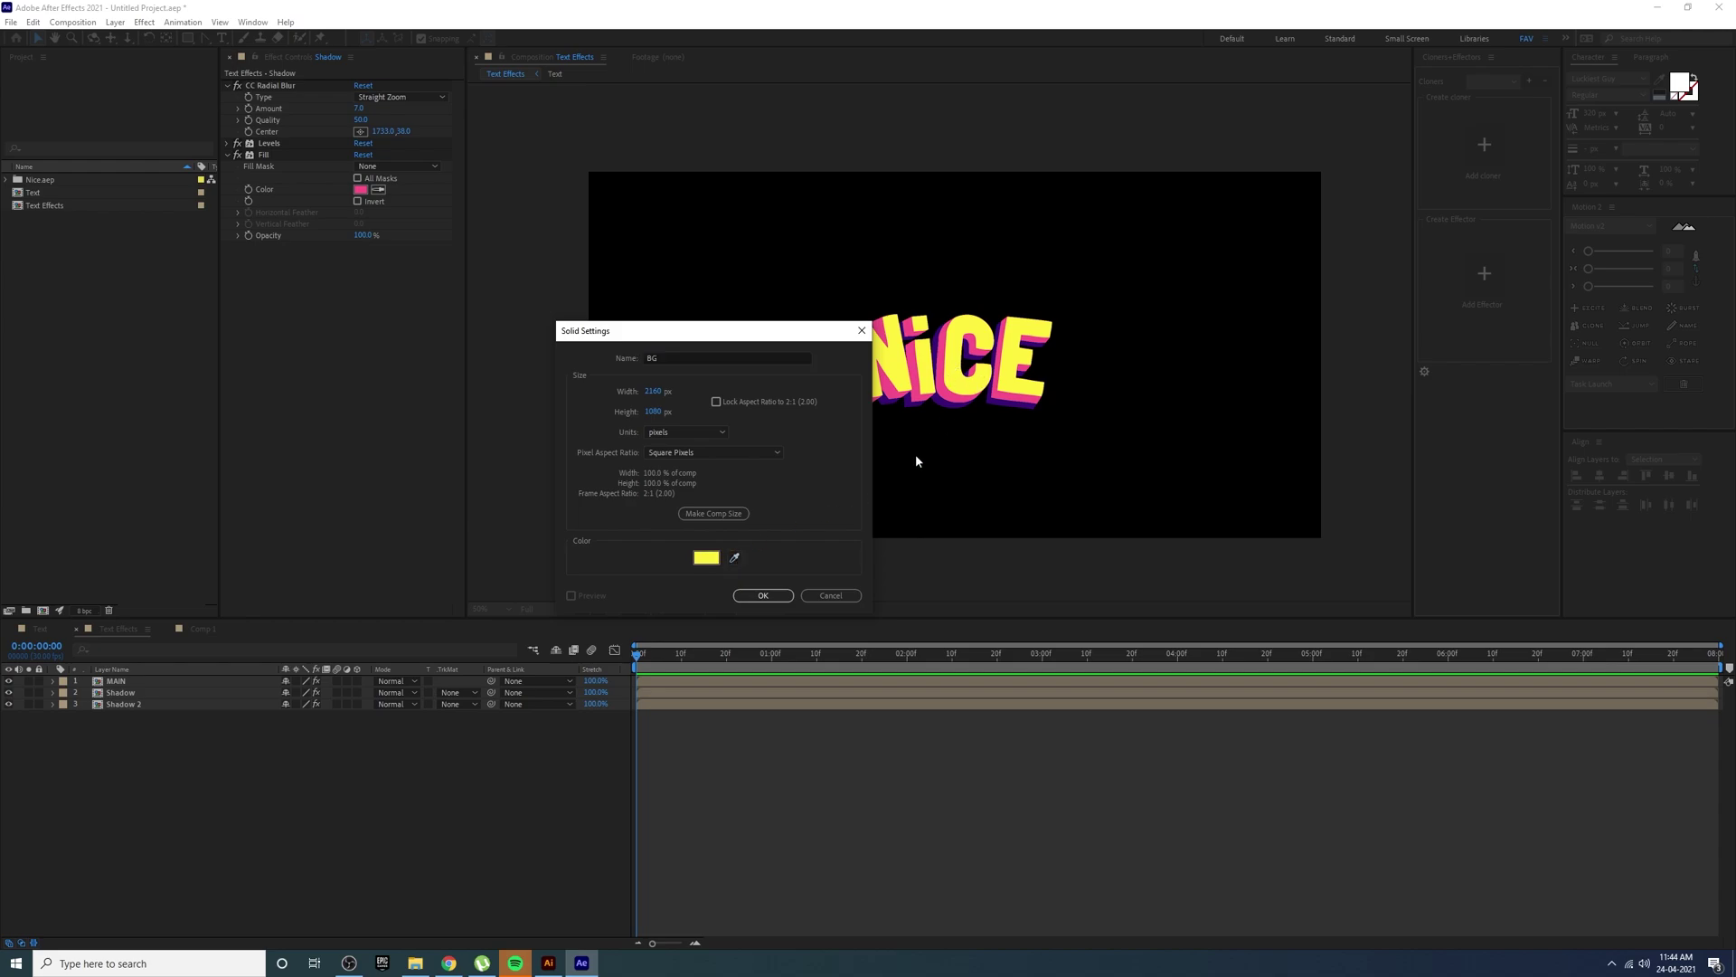
left_click(763, 596)
left_click_drag(115, 691, 137, 782)
left_click(39, 715)
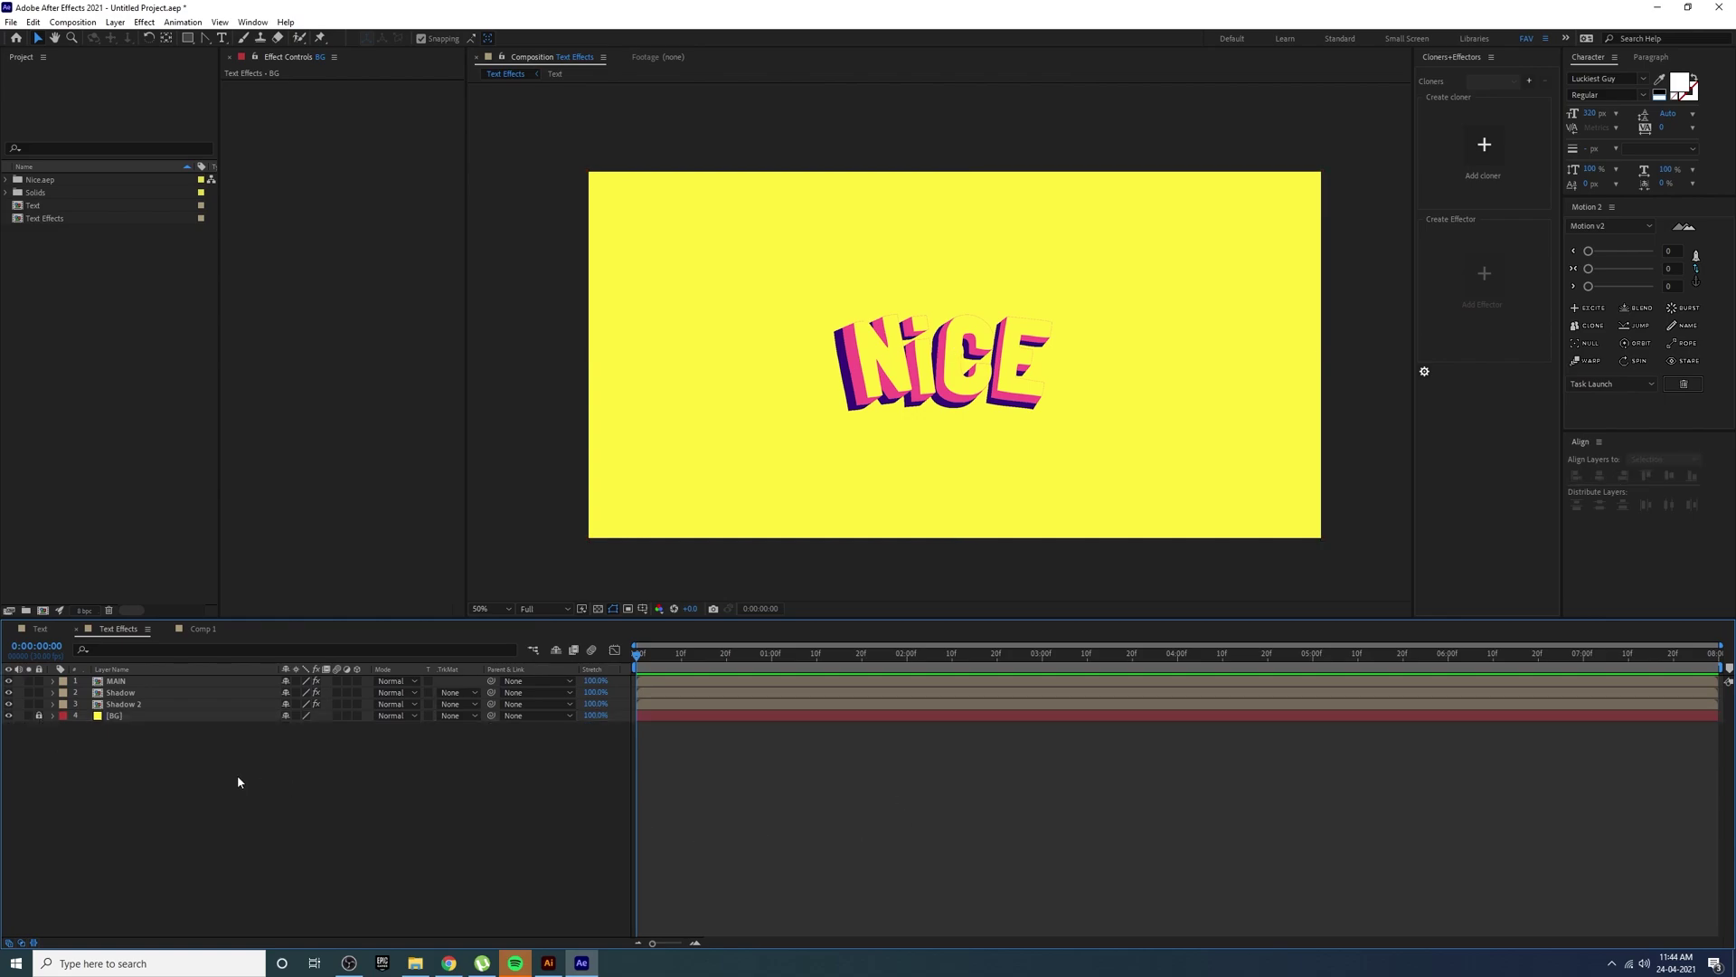
- Duplicate the MAIN layer and rename the copy Stroke
key("period")
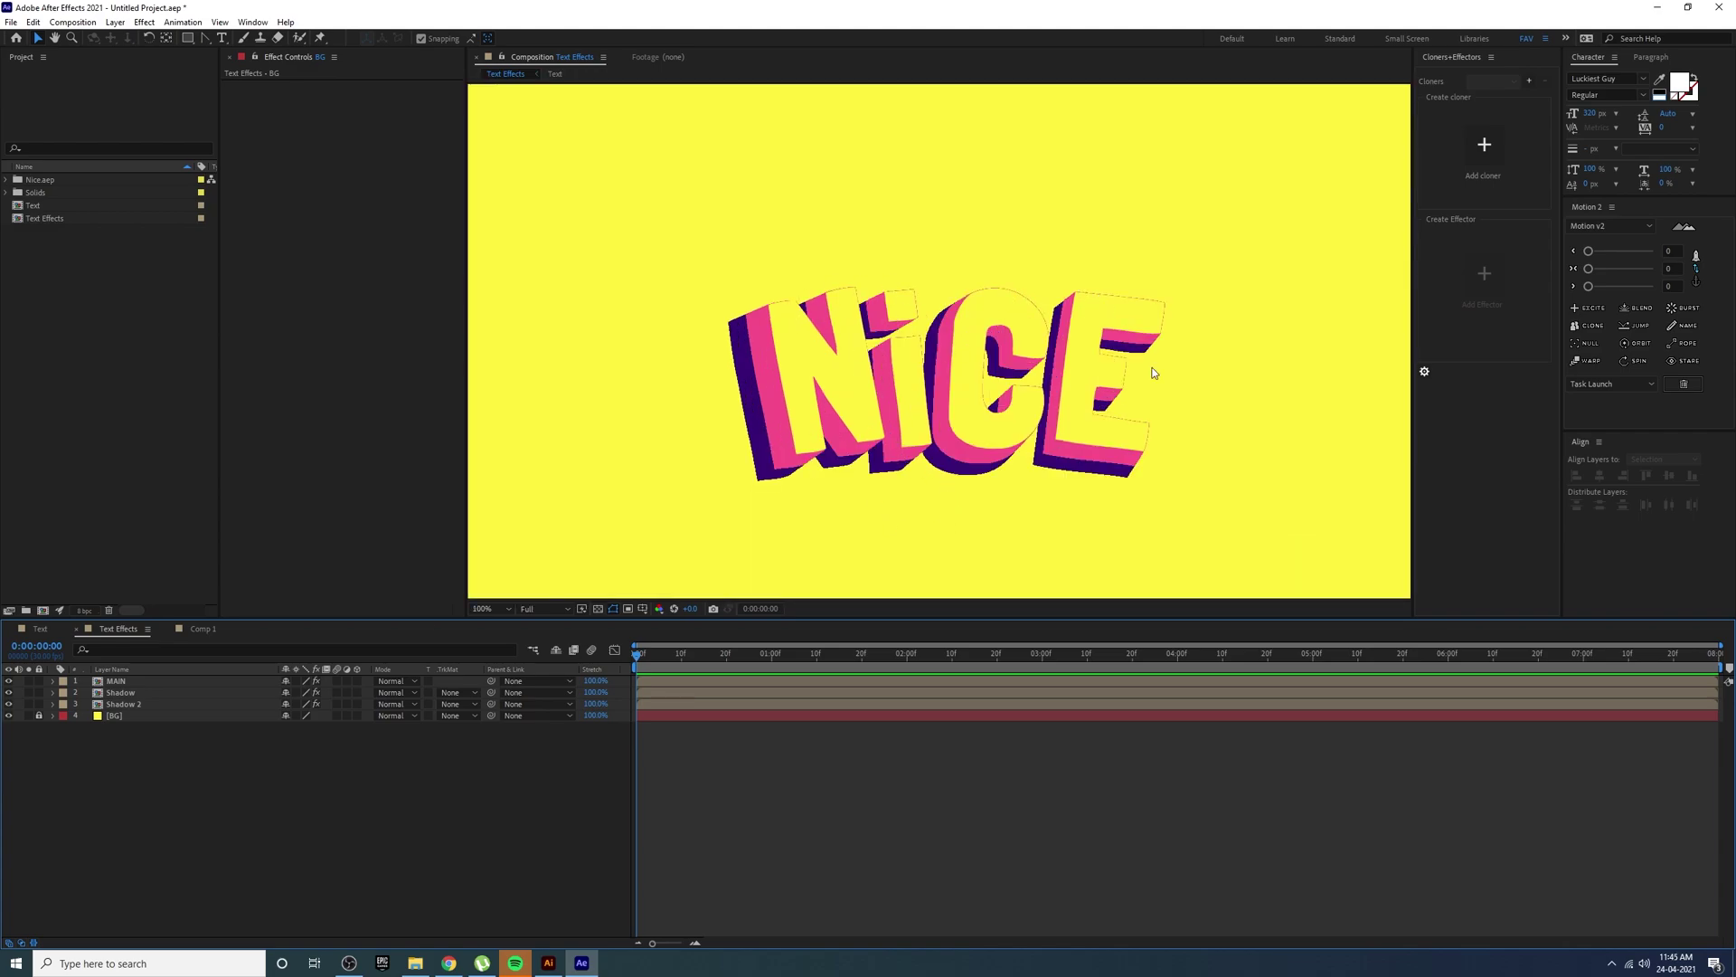
left_click(141, 689)
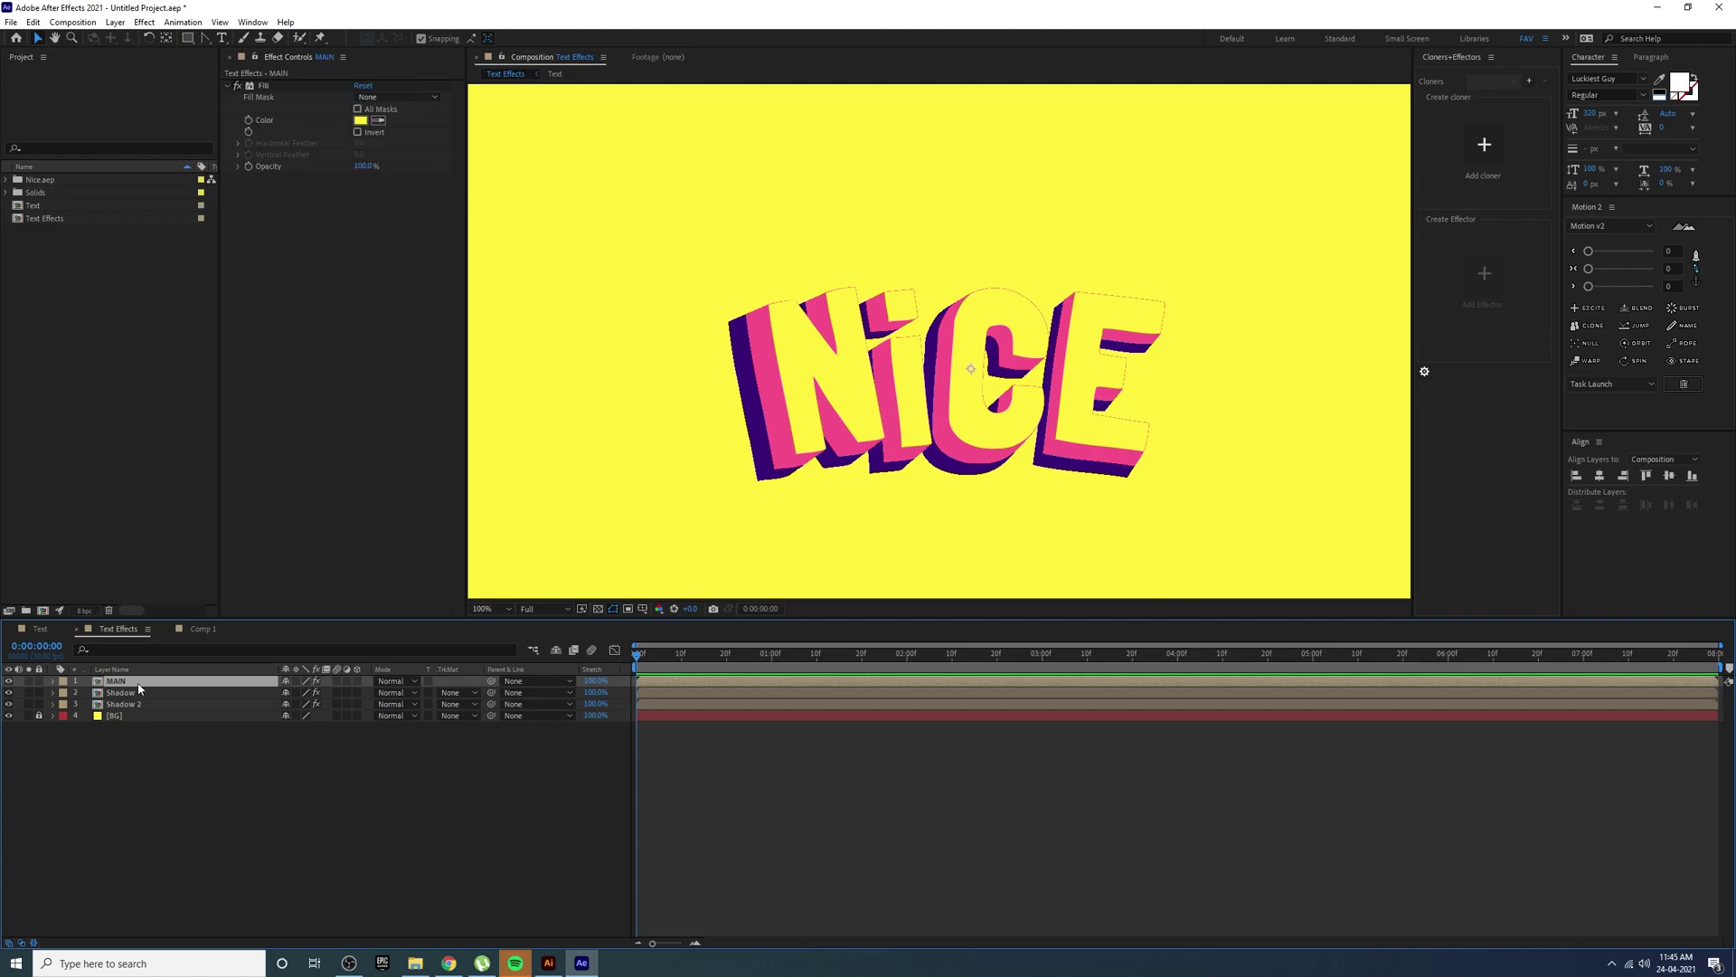
key("ctrl+d")
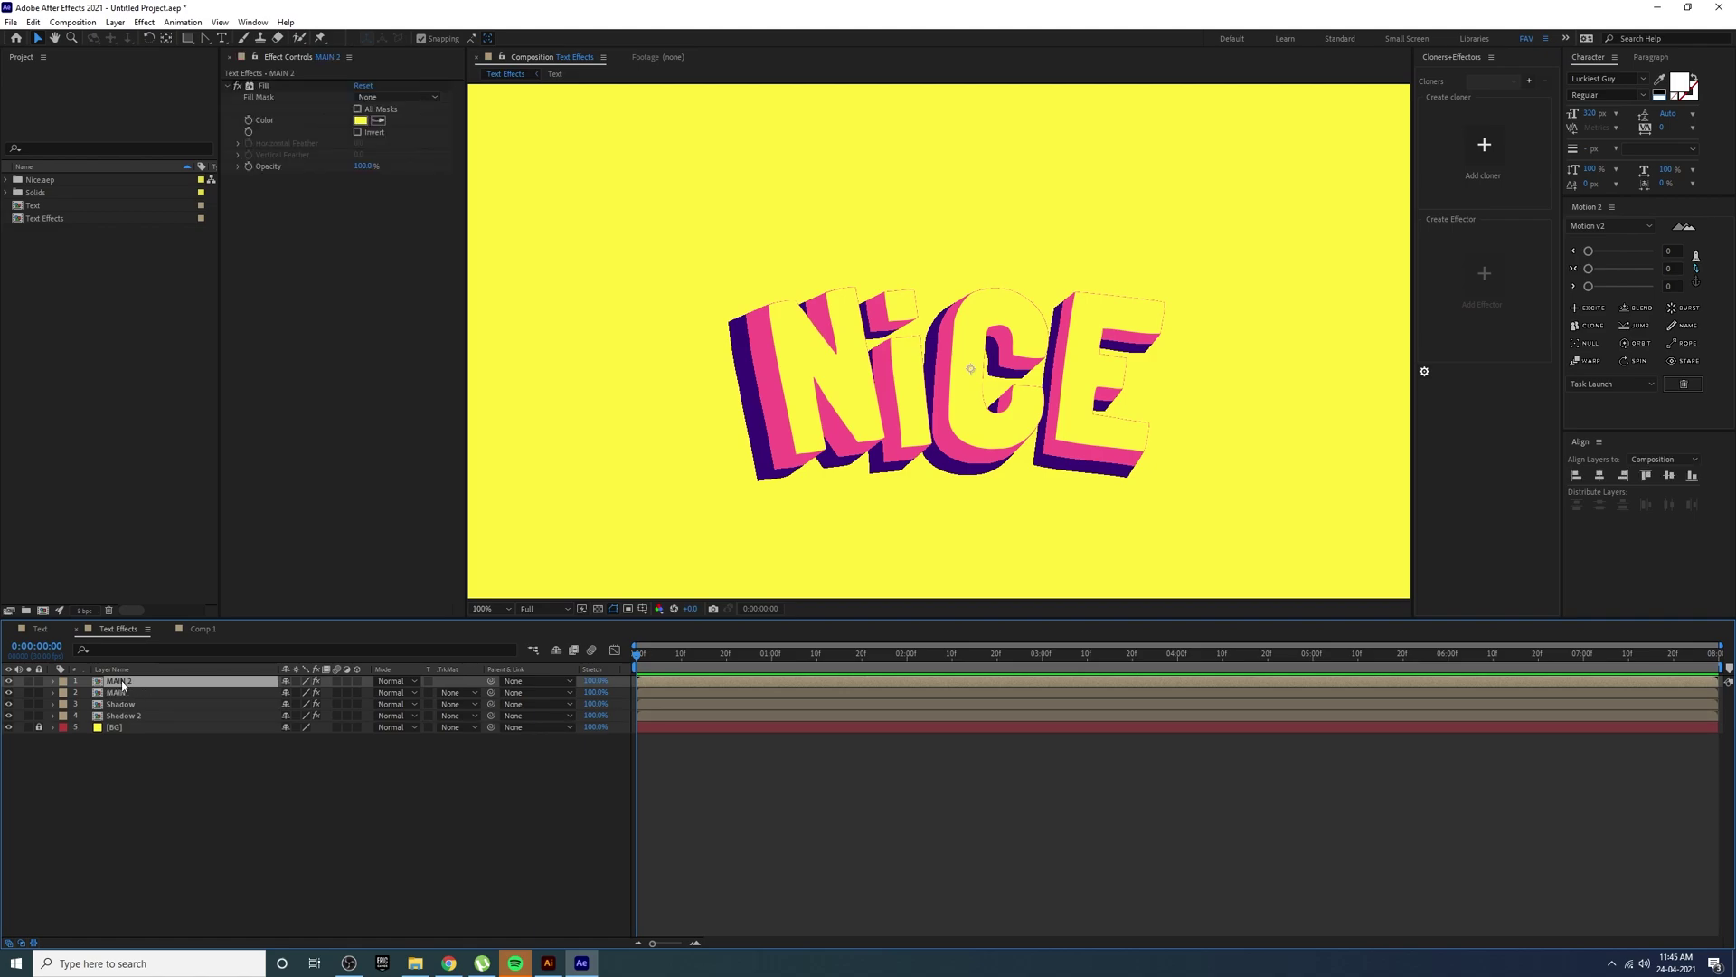
right_click(128, 686)
left_click(162, 674)
type("Stroke")
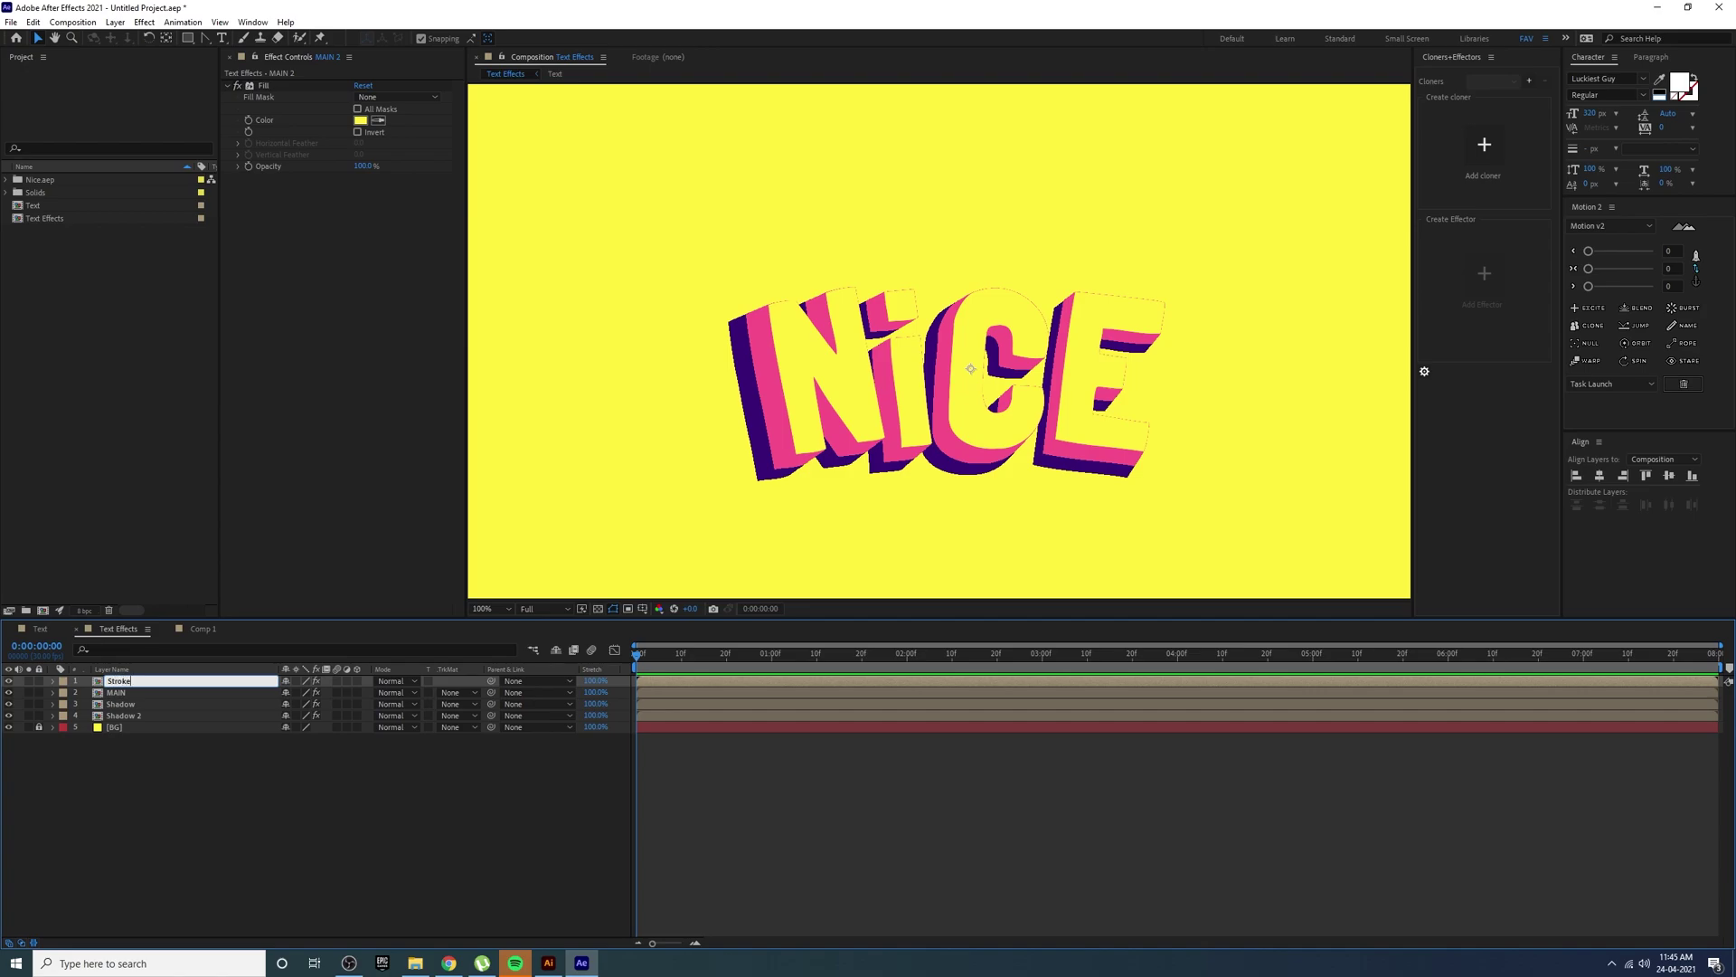
key("Return")
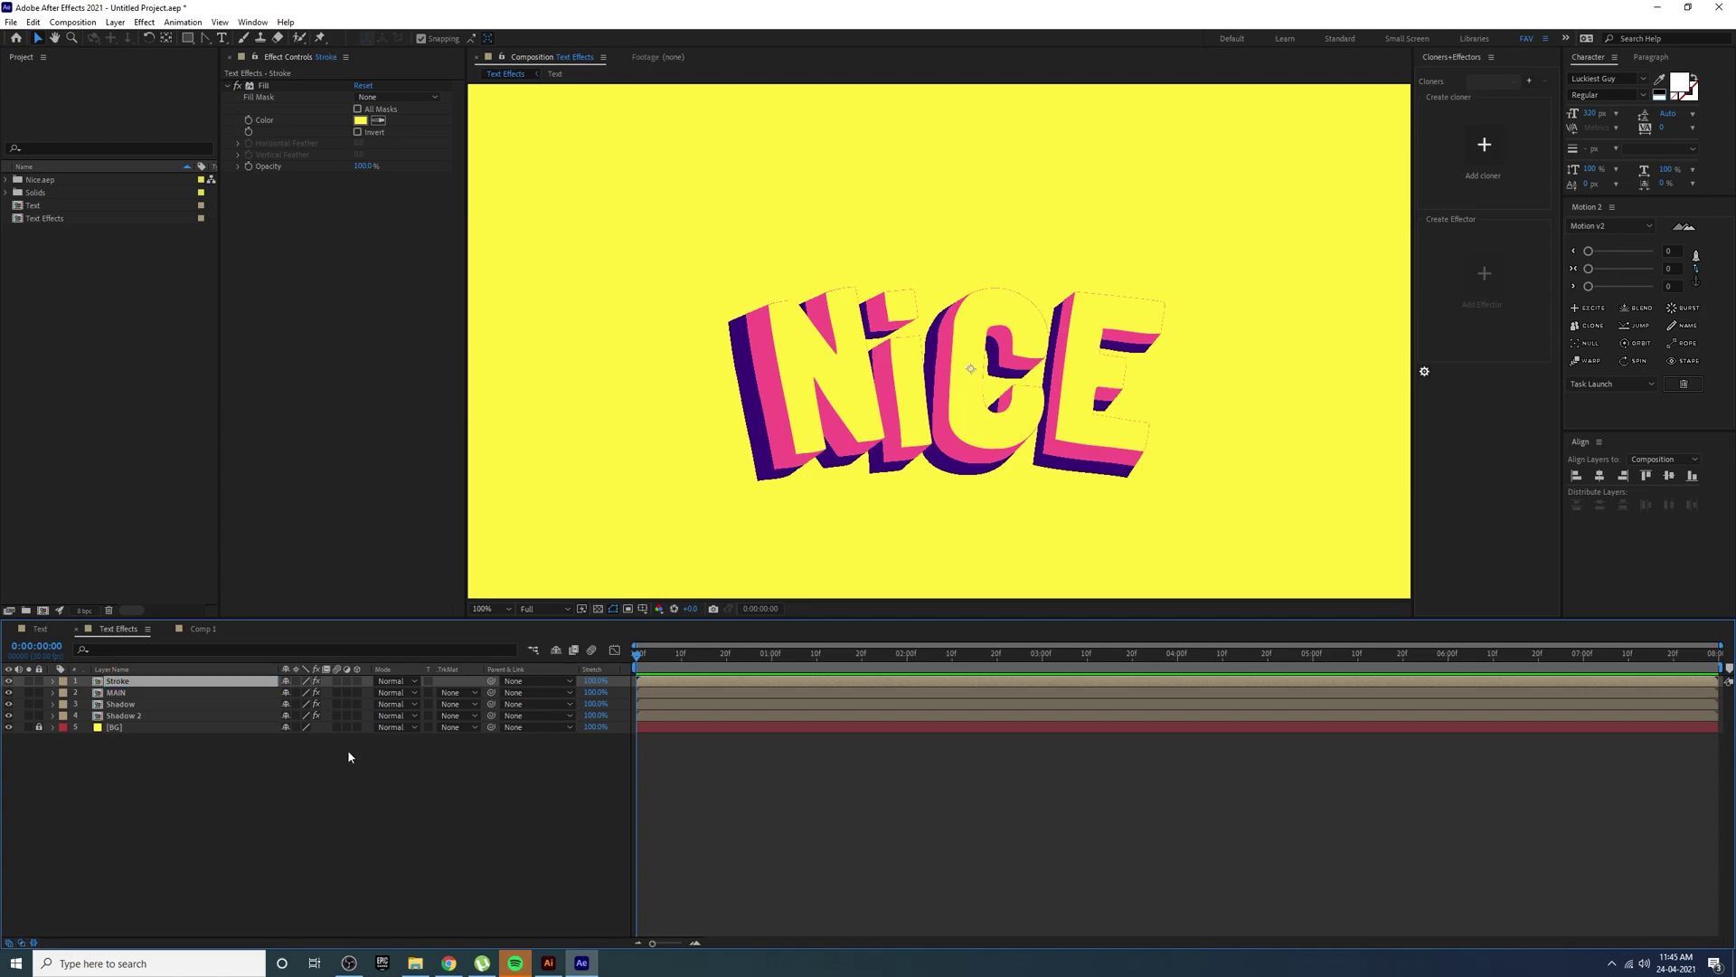
left_click(316, 795)
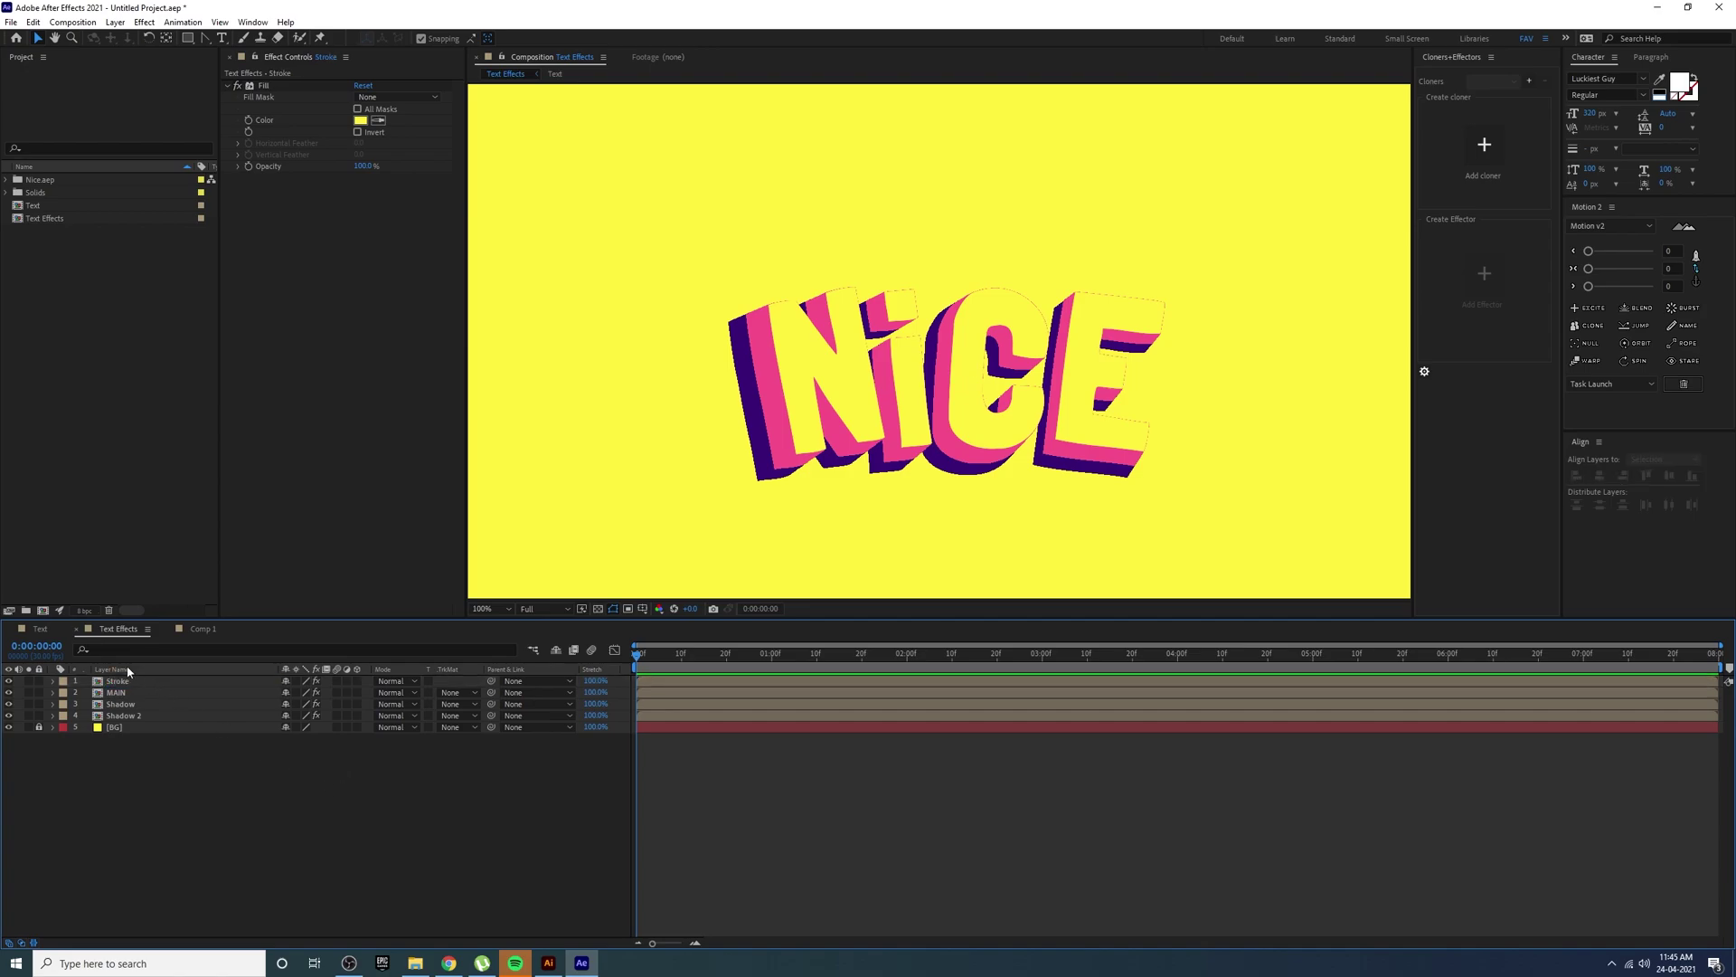
- Set the Stroke layer's Fill colour to the dark purple sampled from the Shadow 2 extrusion
left_click(124, 684)
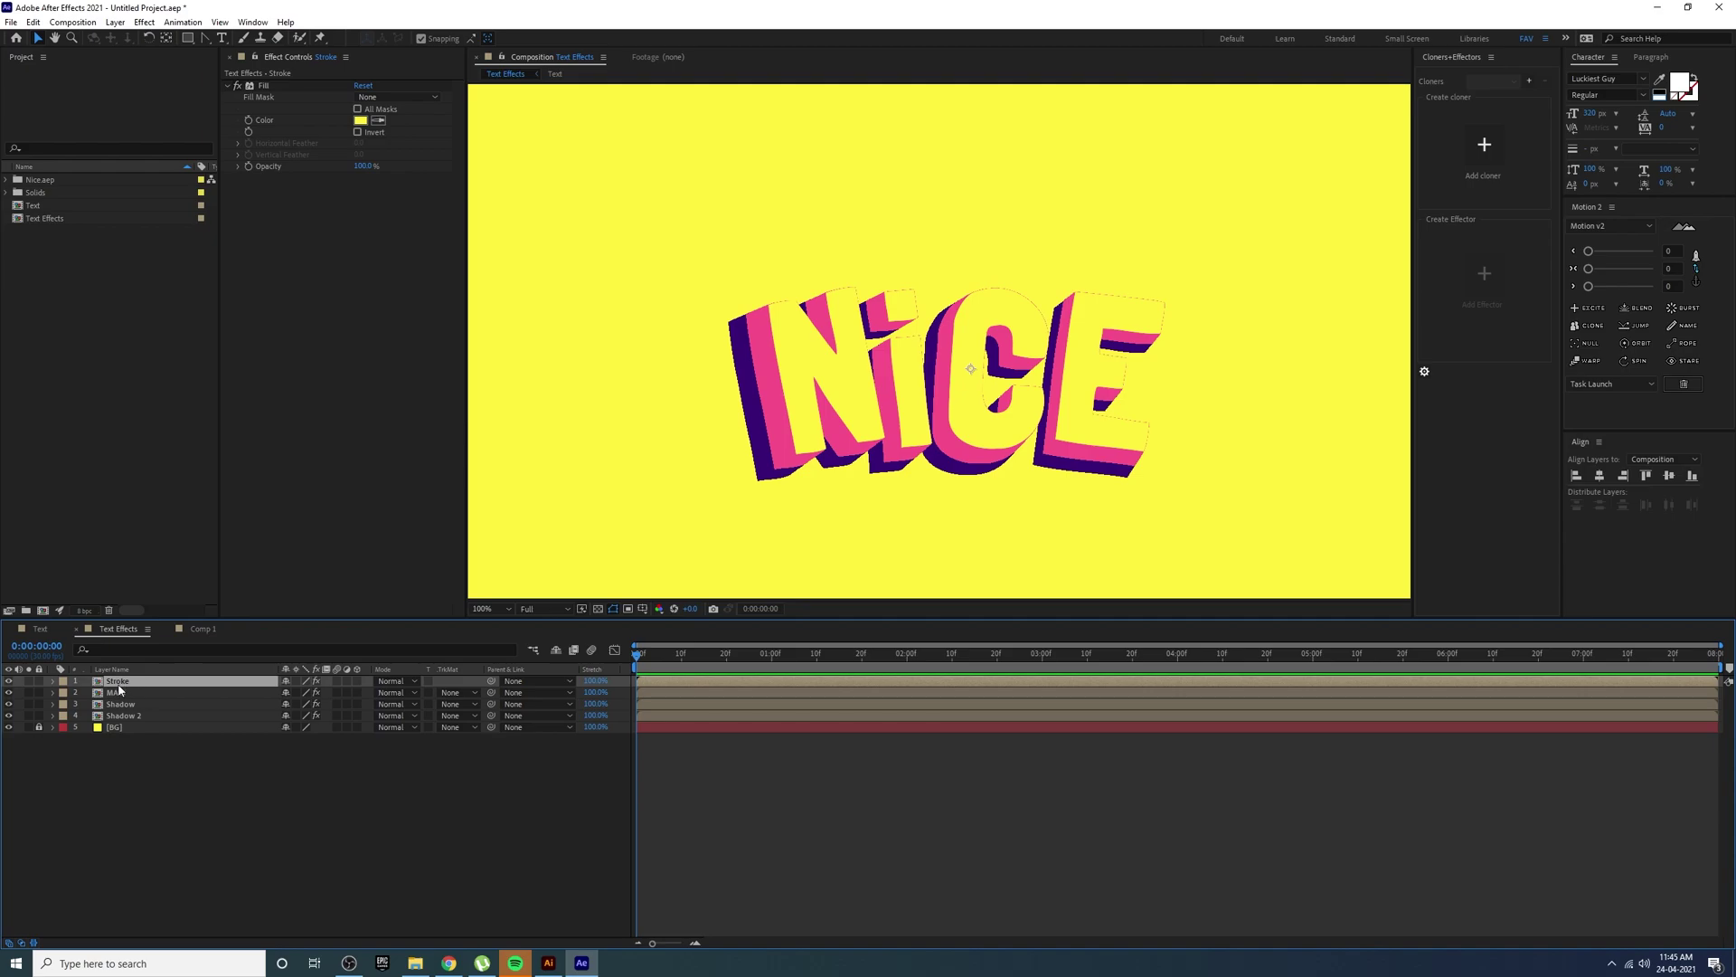
left_click(378, 121)
left_click(746, 350)
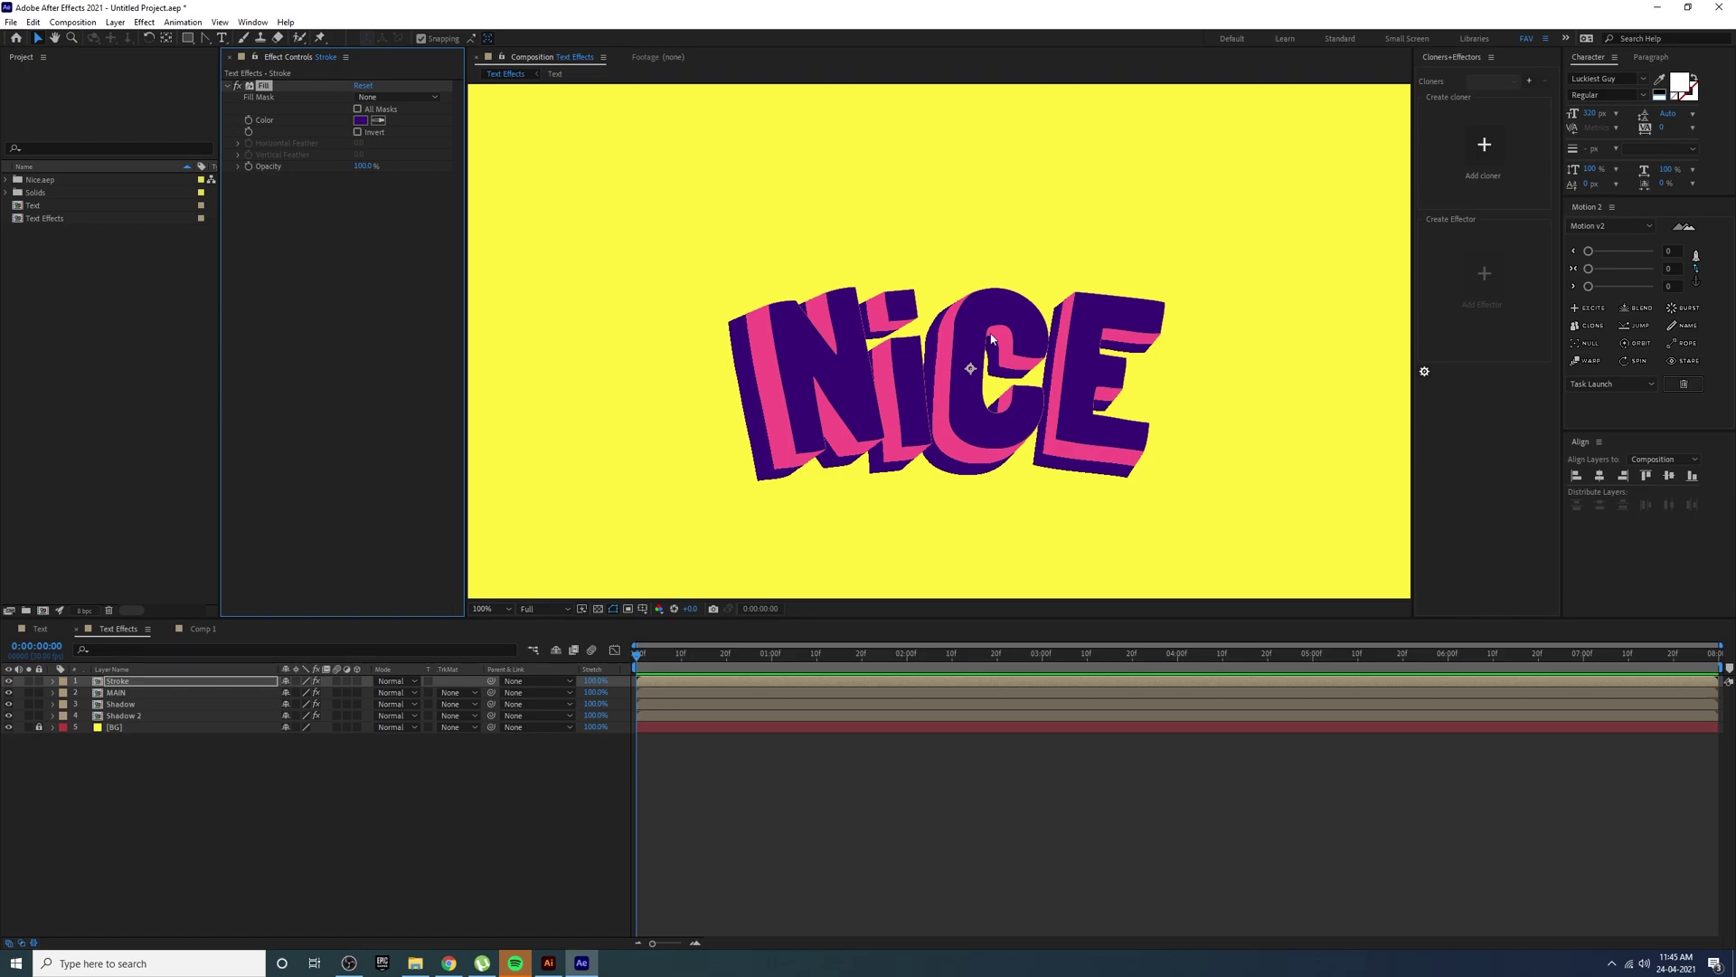
- Apply the Vegas effect to the Stroke layer and delete its Fill effect
left_click(135, 682)
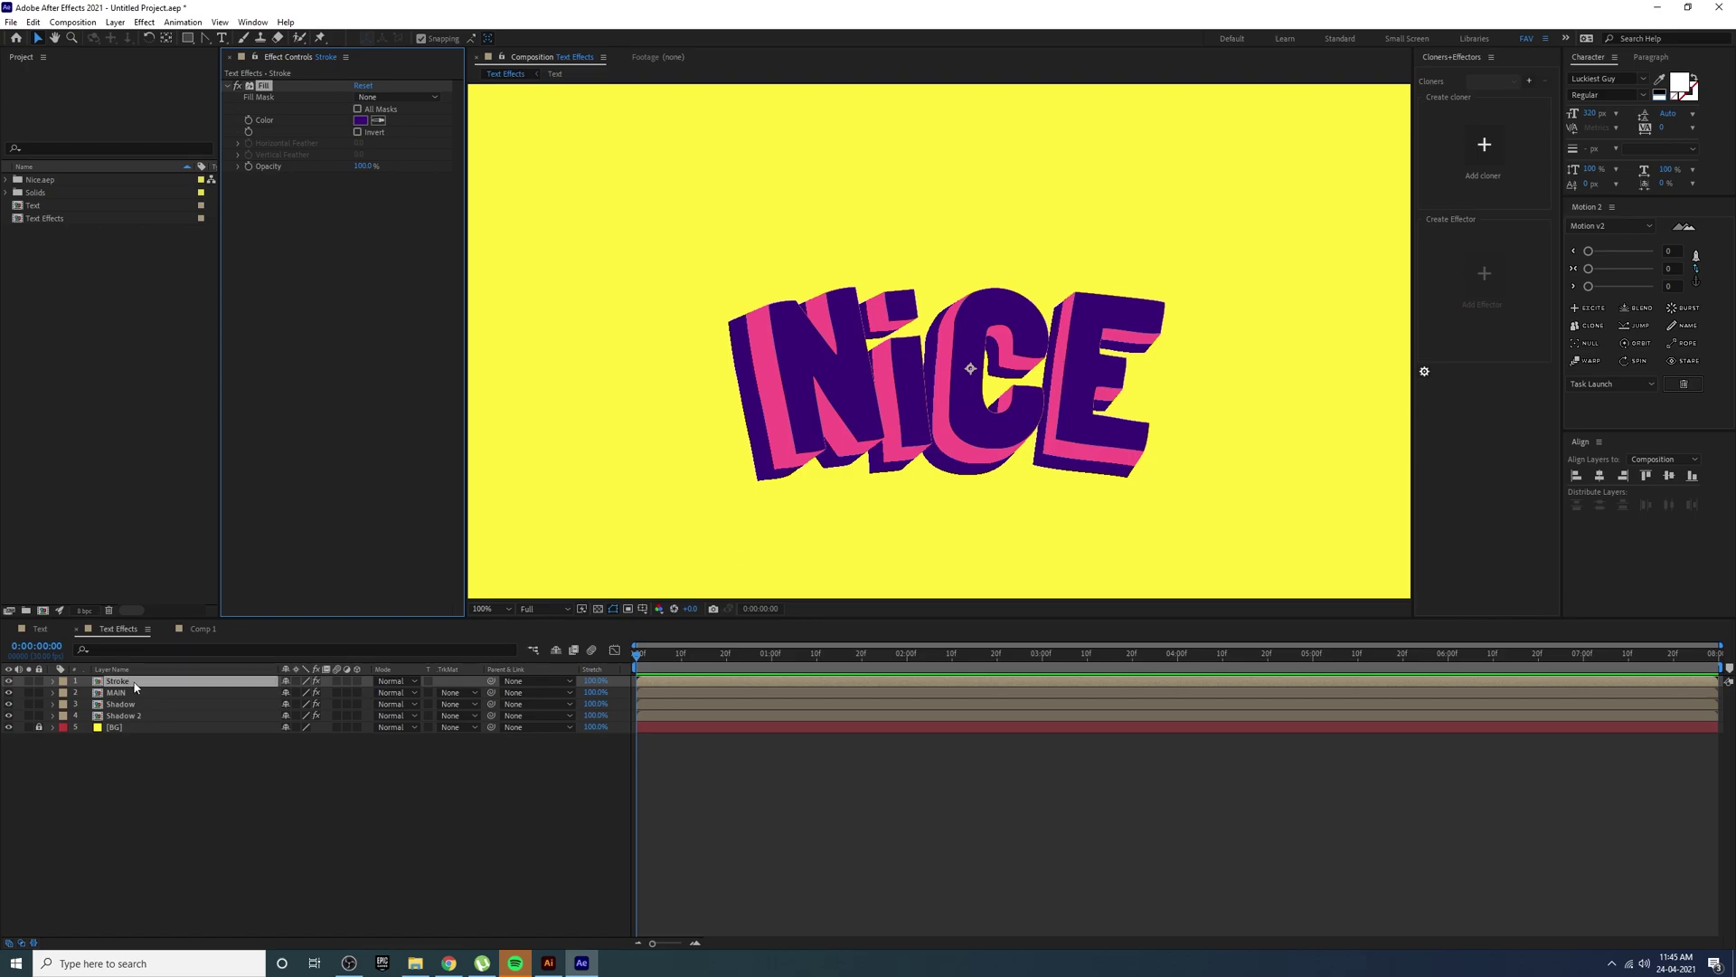
left_click(155, 25)
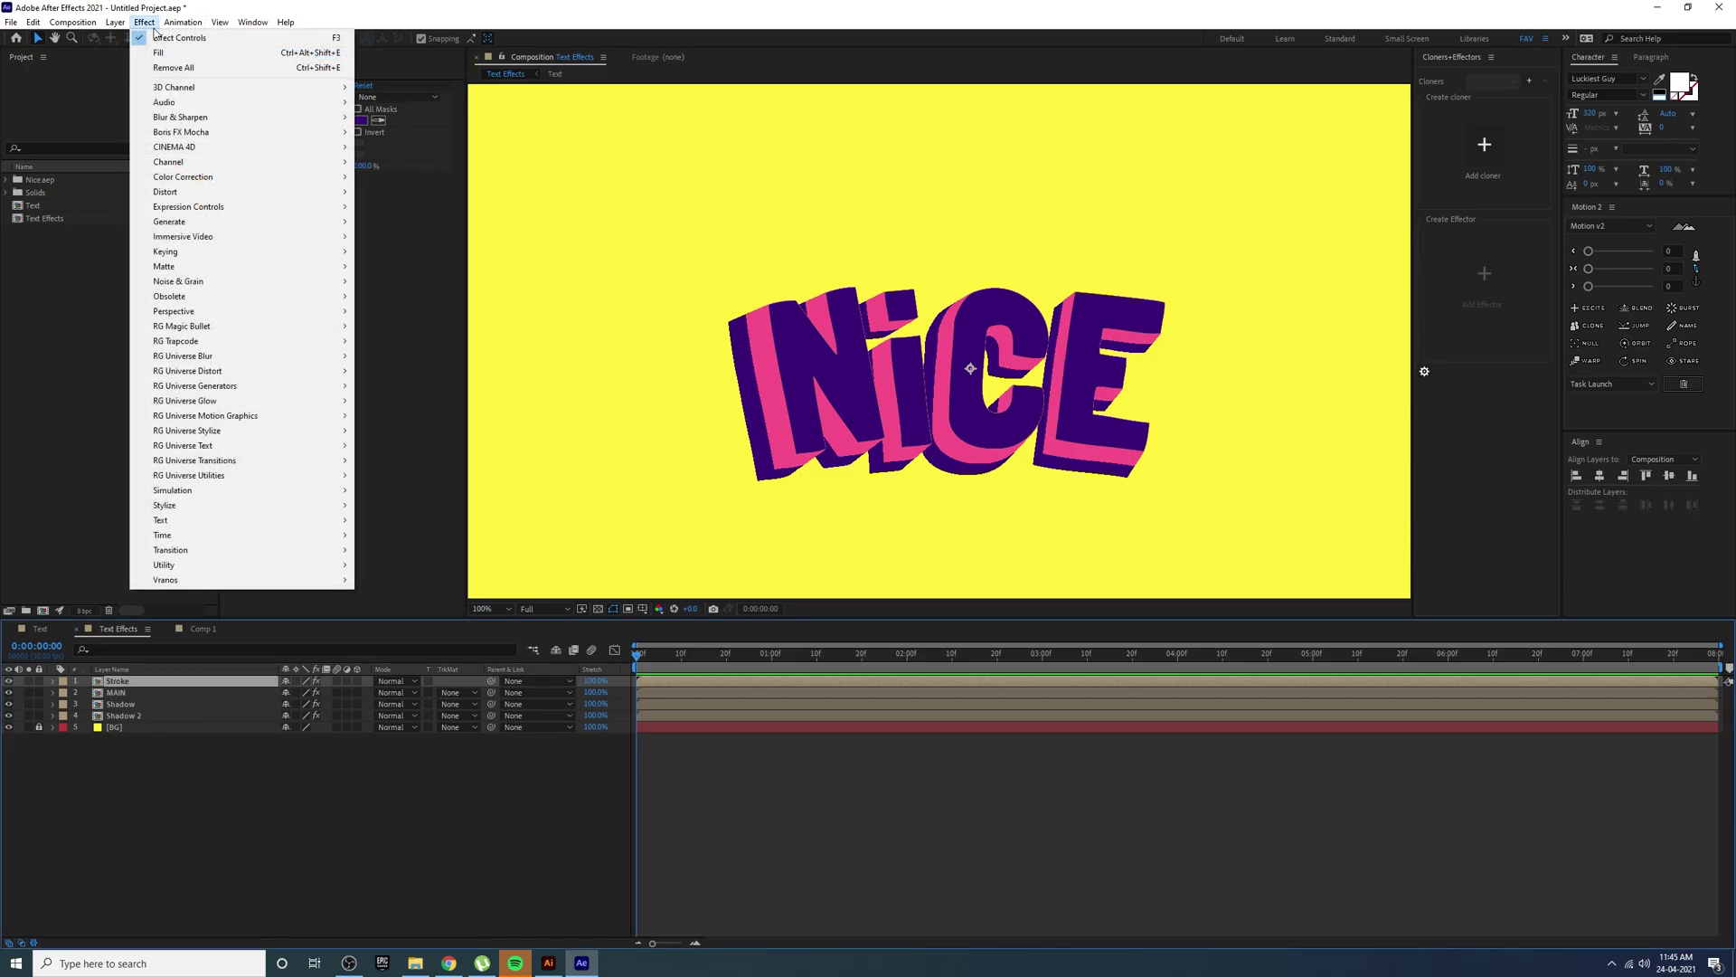
mouse_move(179, 225)
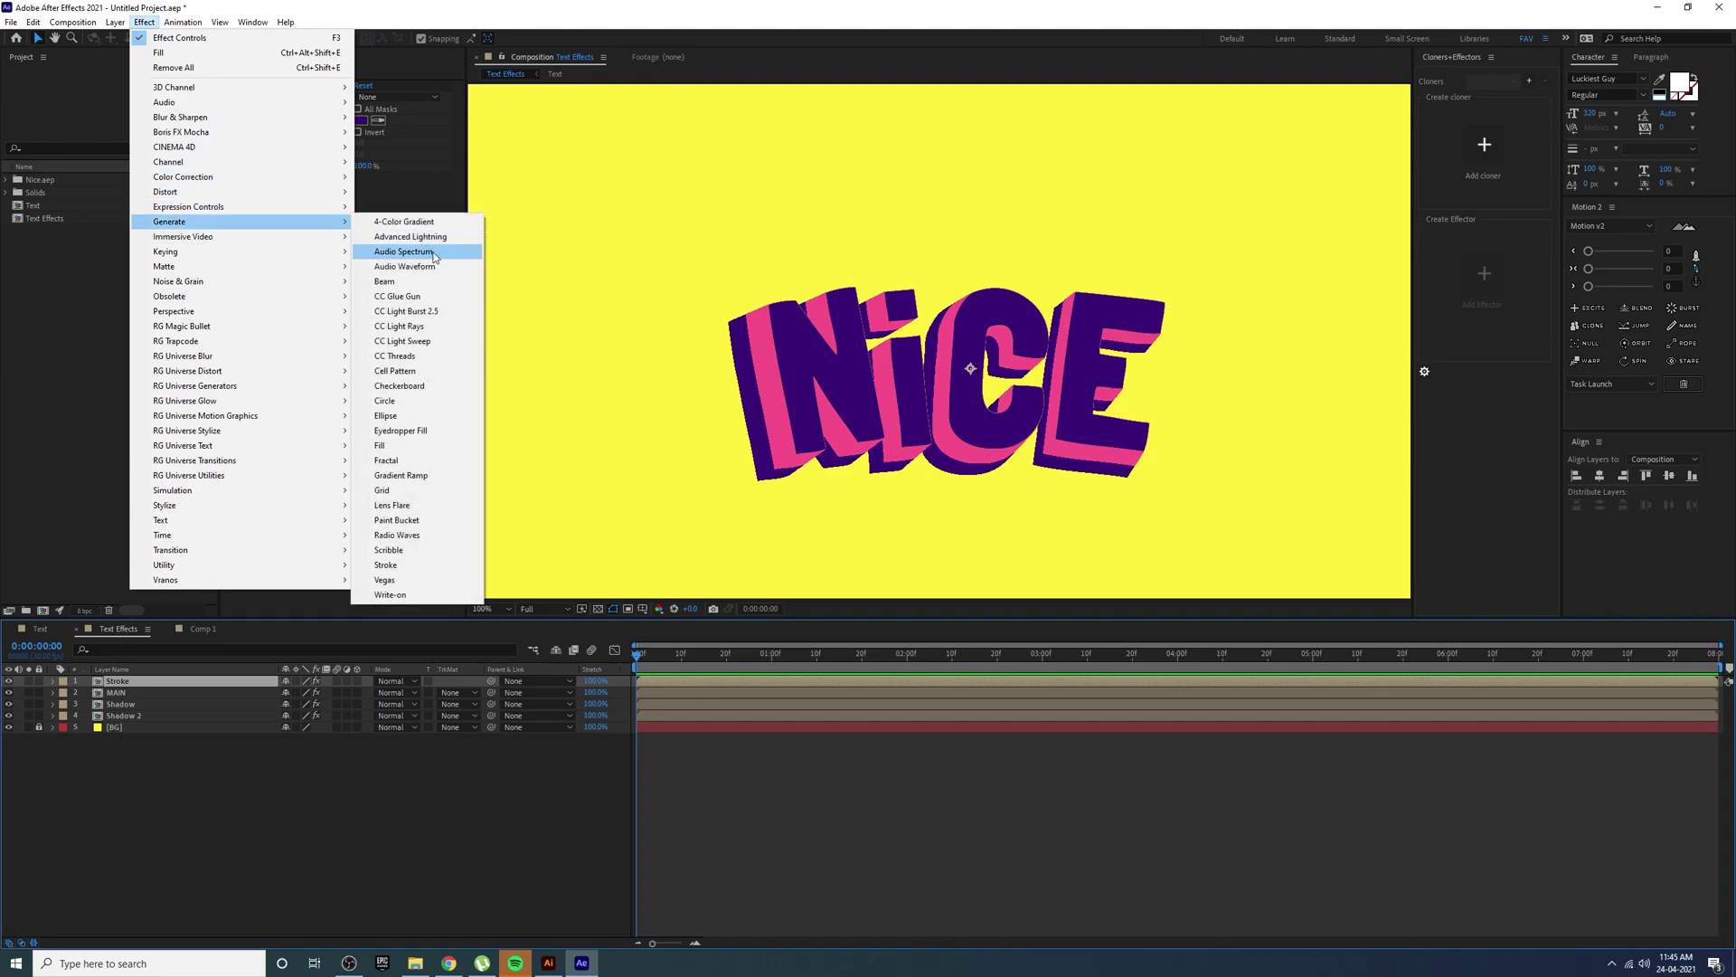
left_click(385, 582)
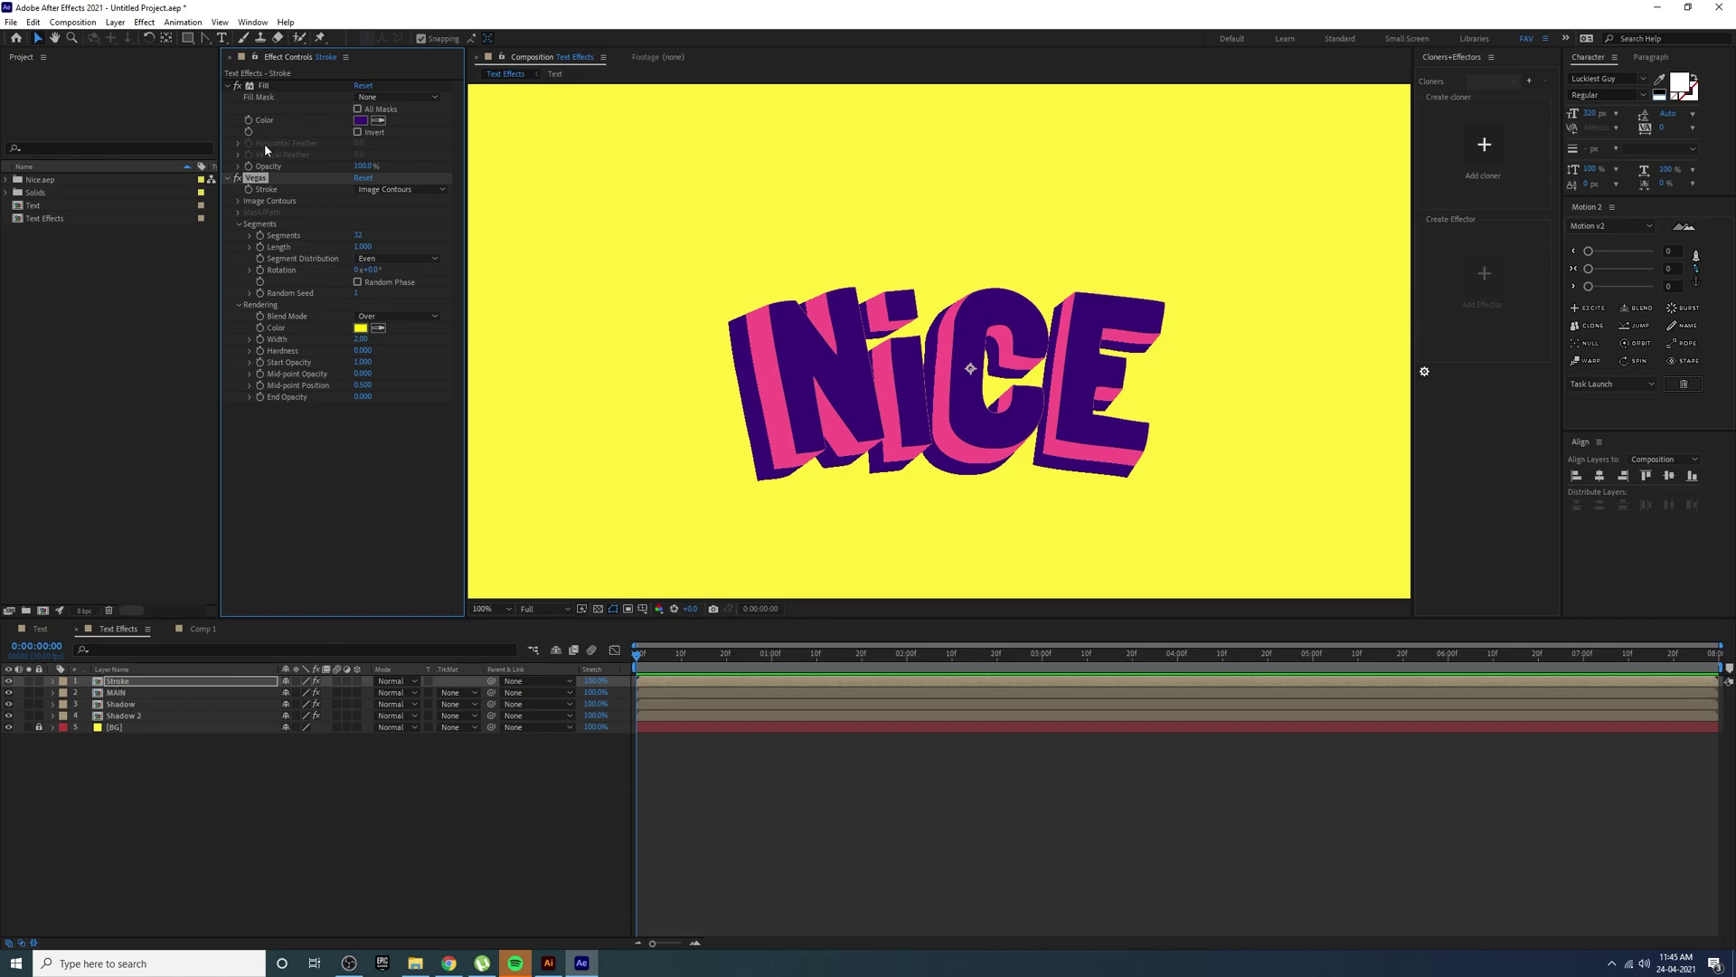
left_click(263, 86)
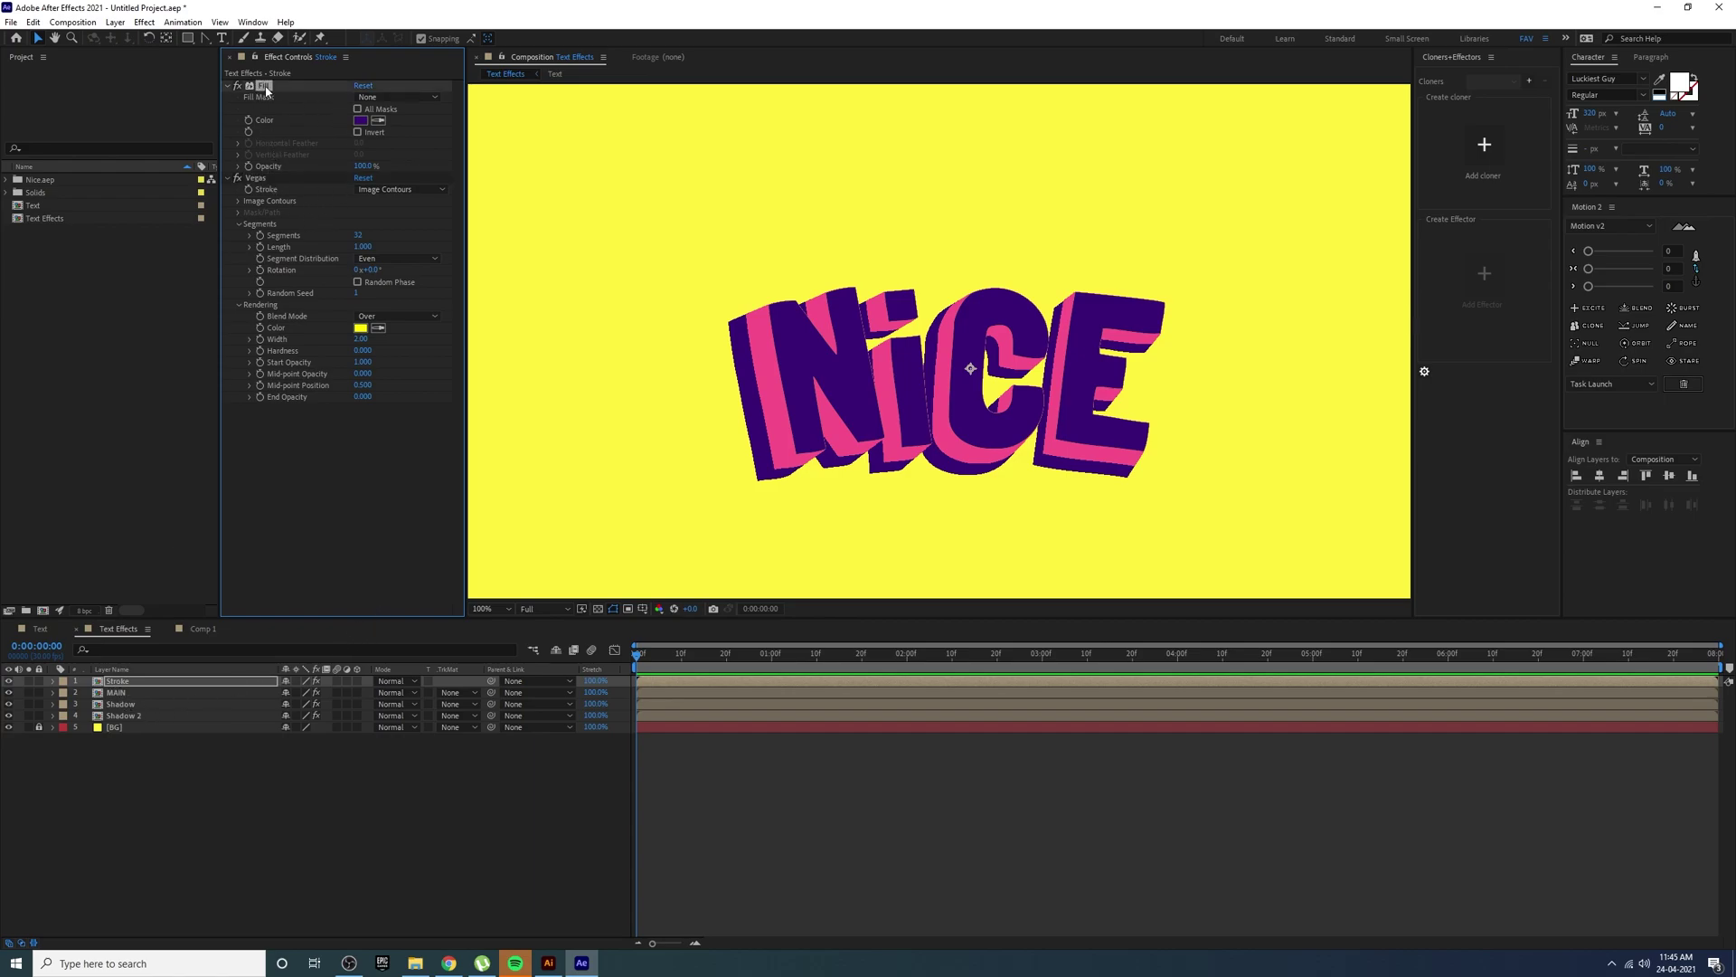
key("Delete")
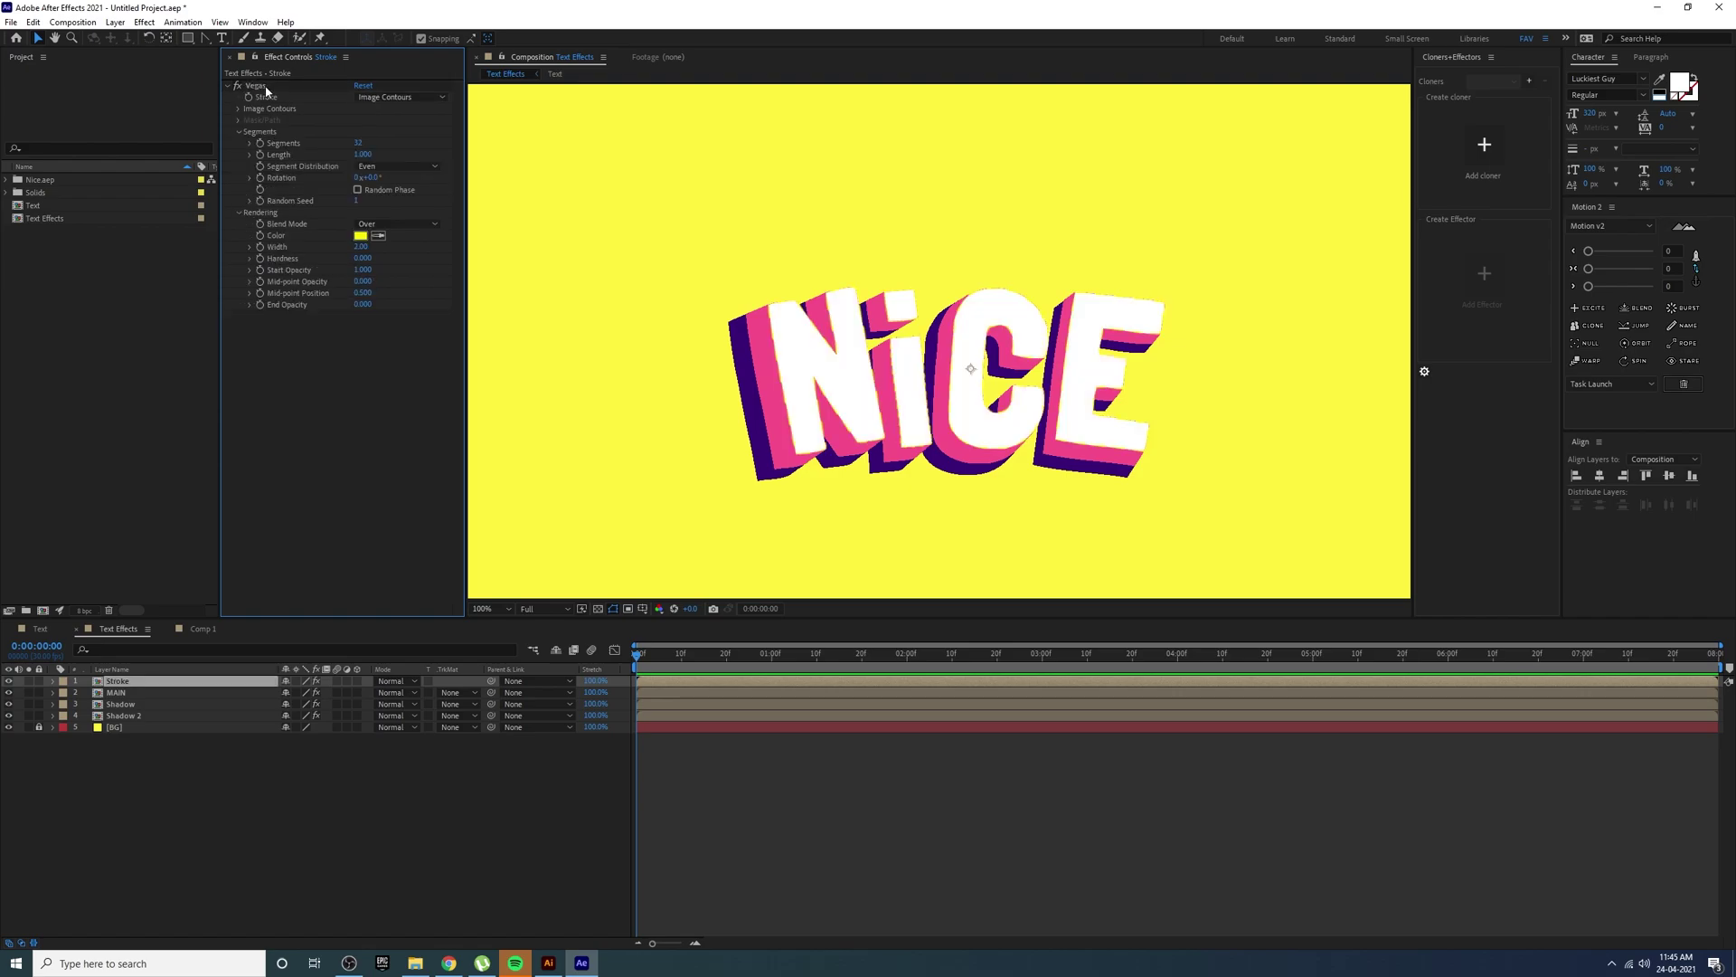
- Try the Stencil blend mode for the Stroke layer's Vegas effect
left_click(256, 86)
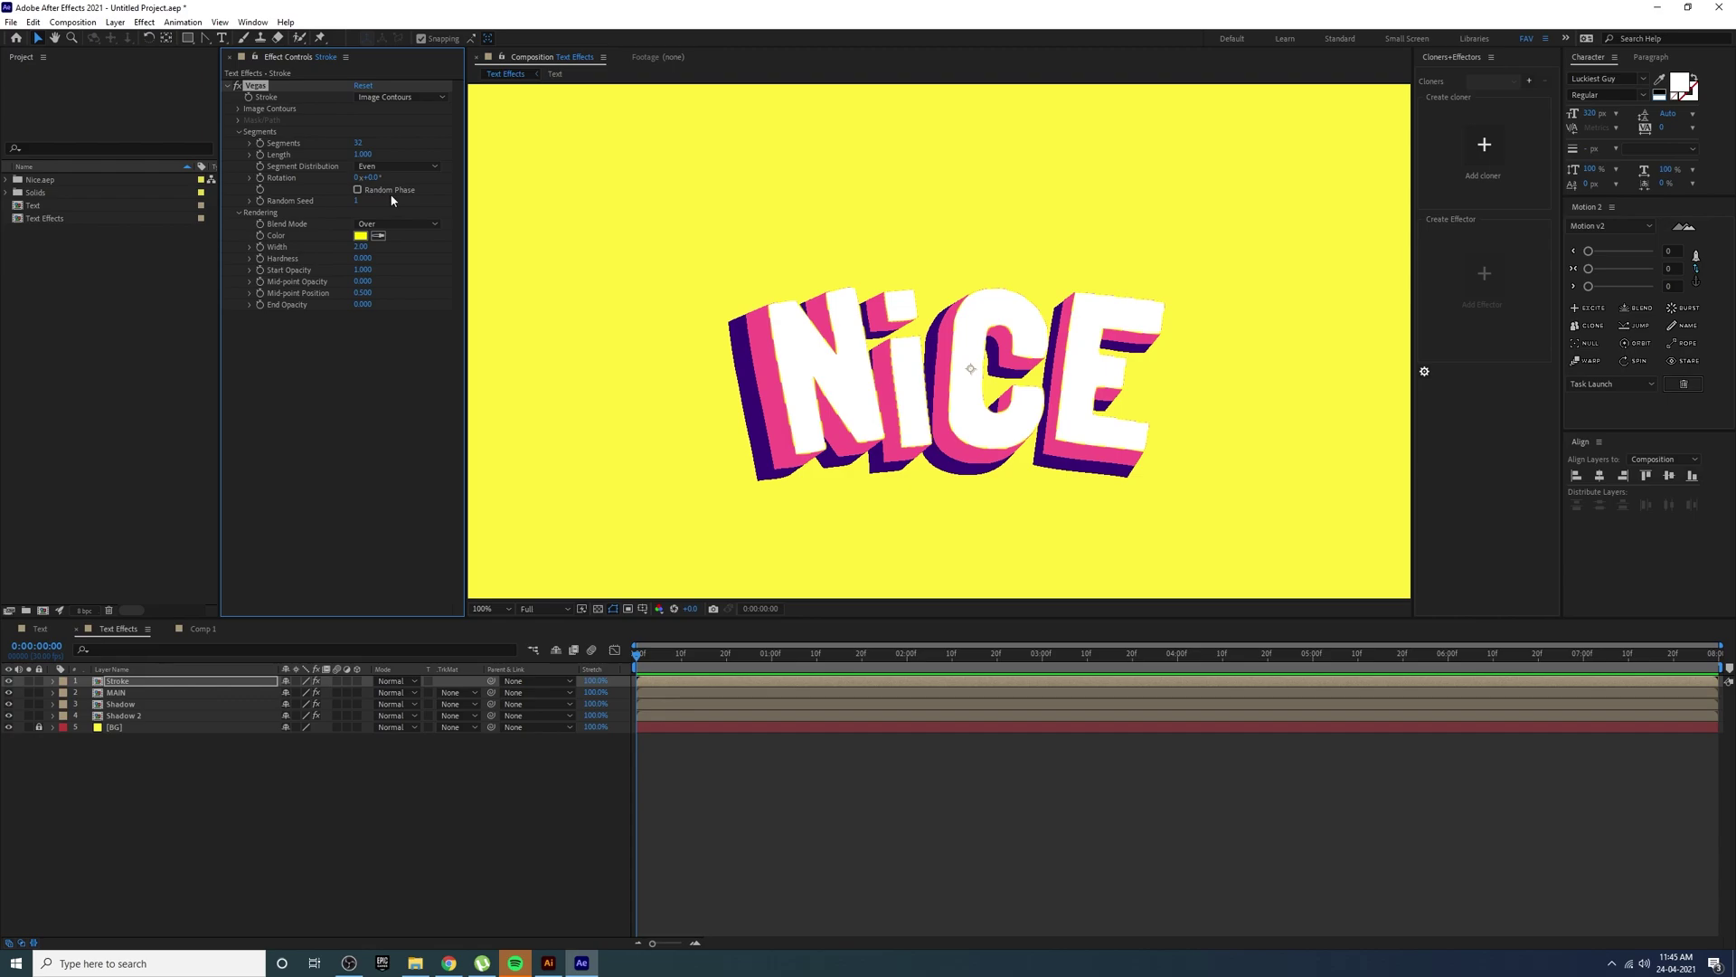
left_click(403, 223)
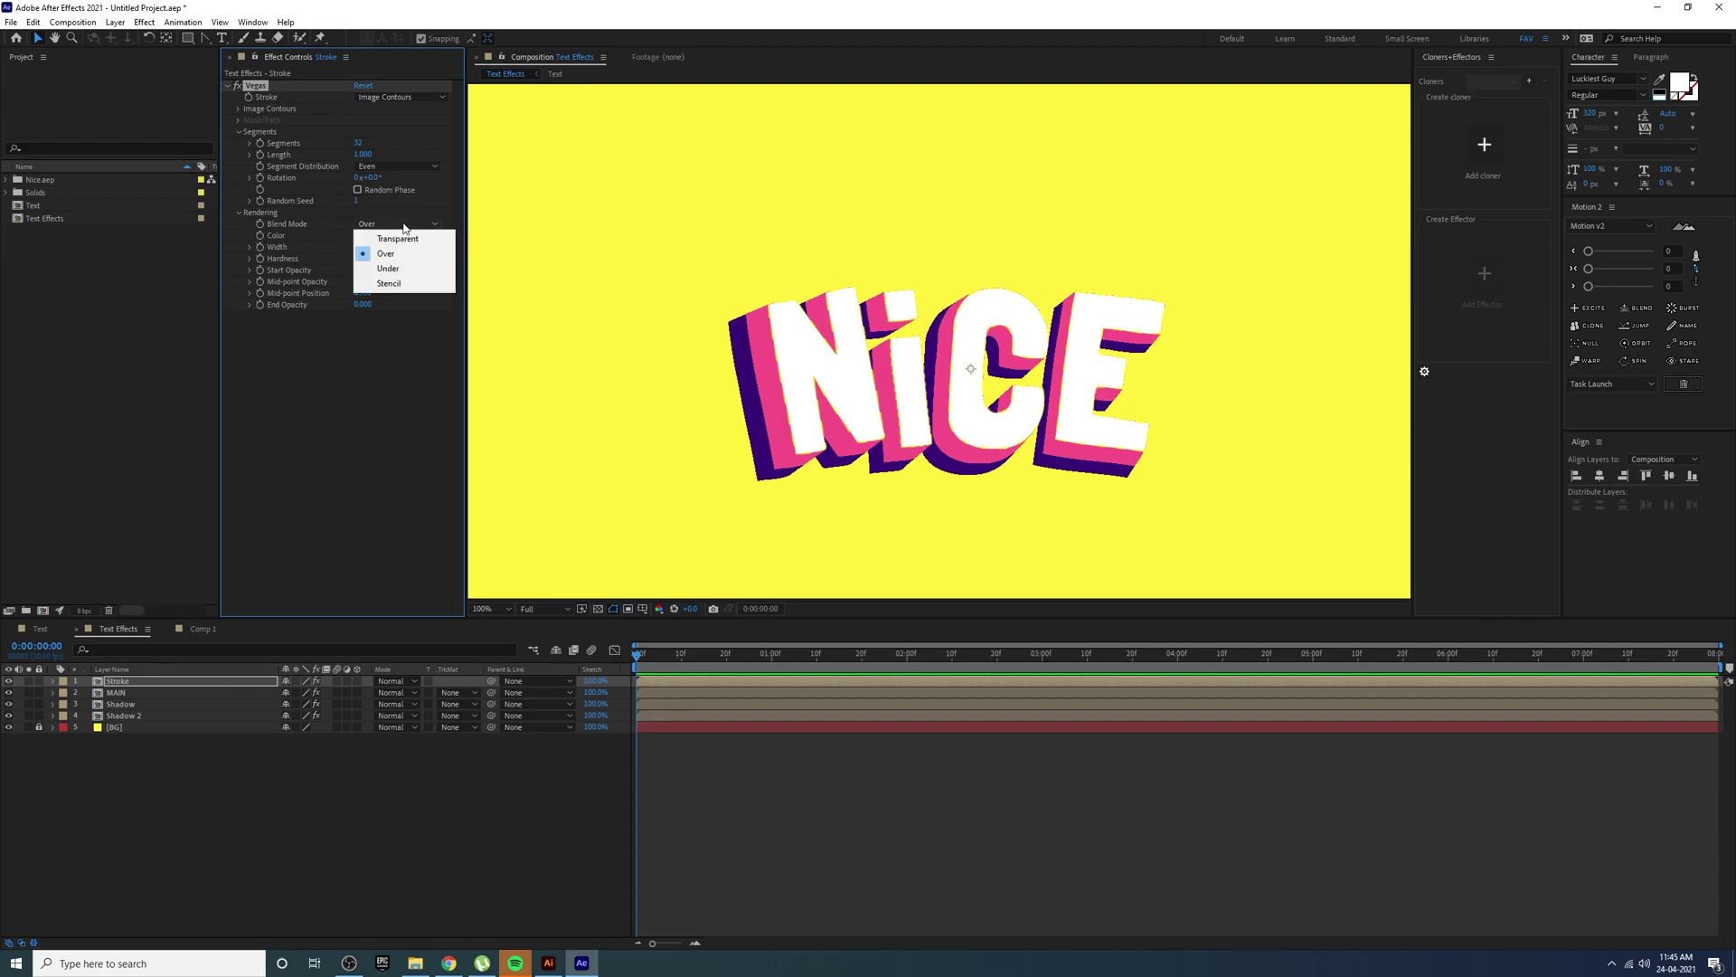
left_click(393, 283)
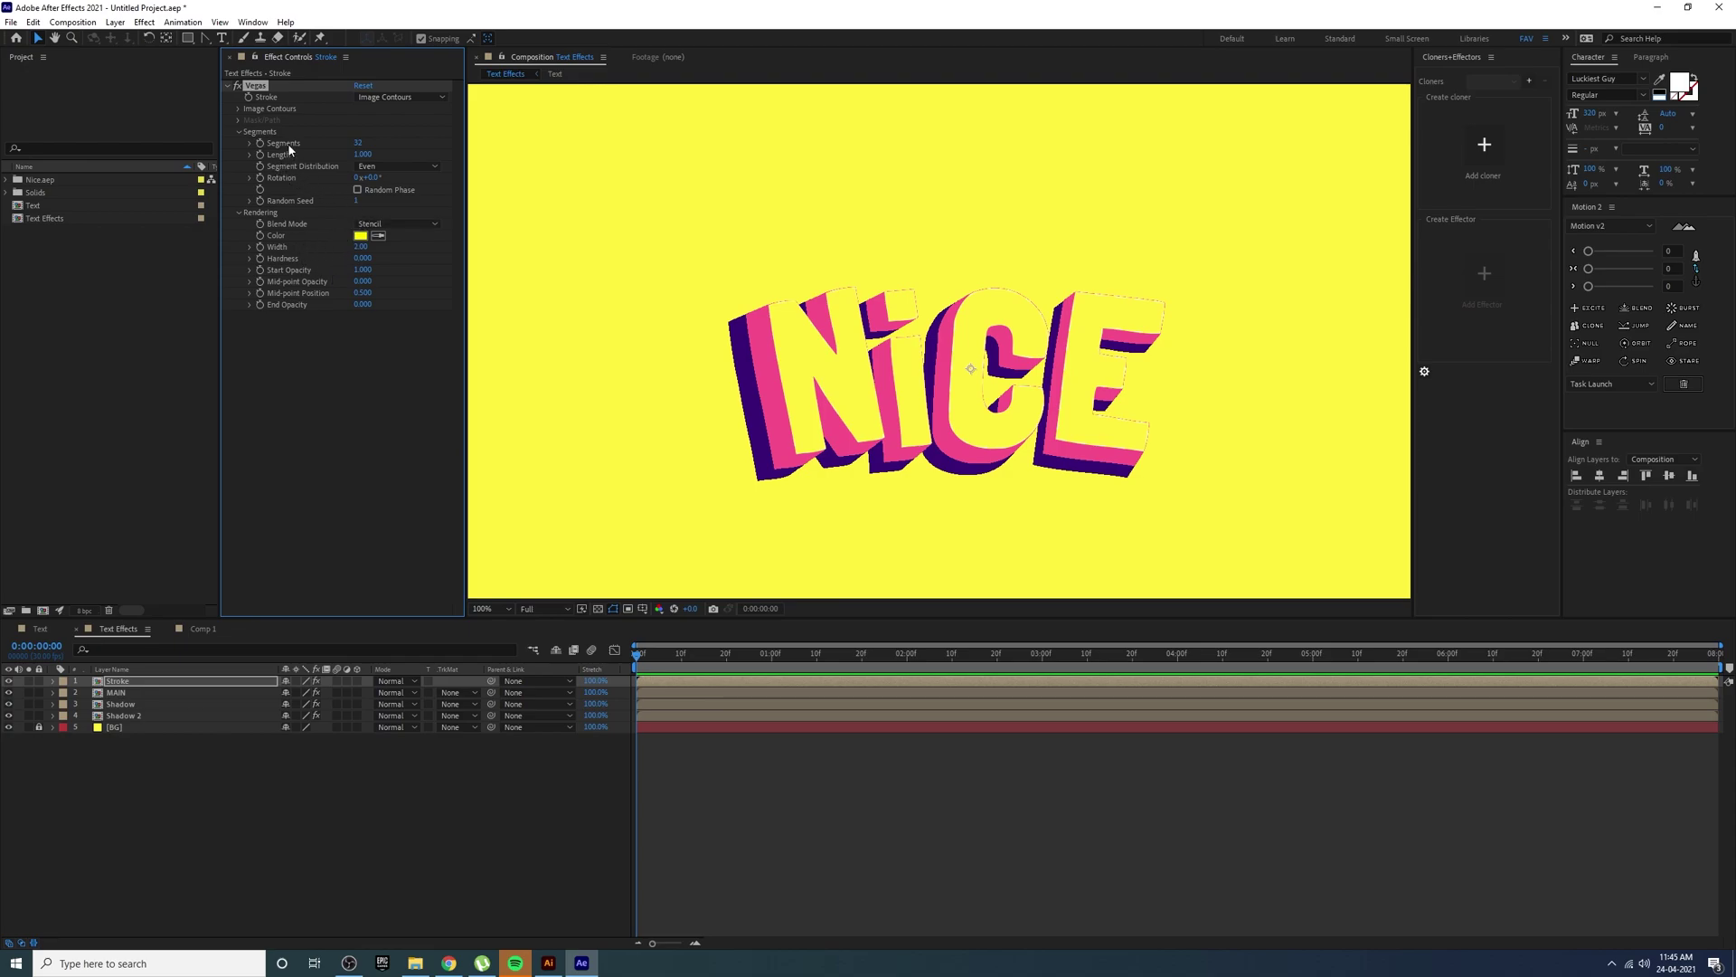
- Set the Vegas effect to 147 segments, a width of about 10.6 and full hardness of 1
left_click_drag(358, 142, 282, 143)
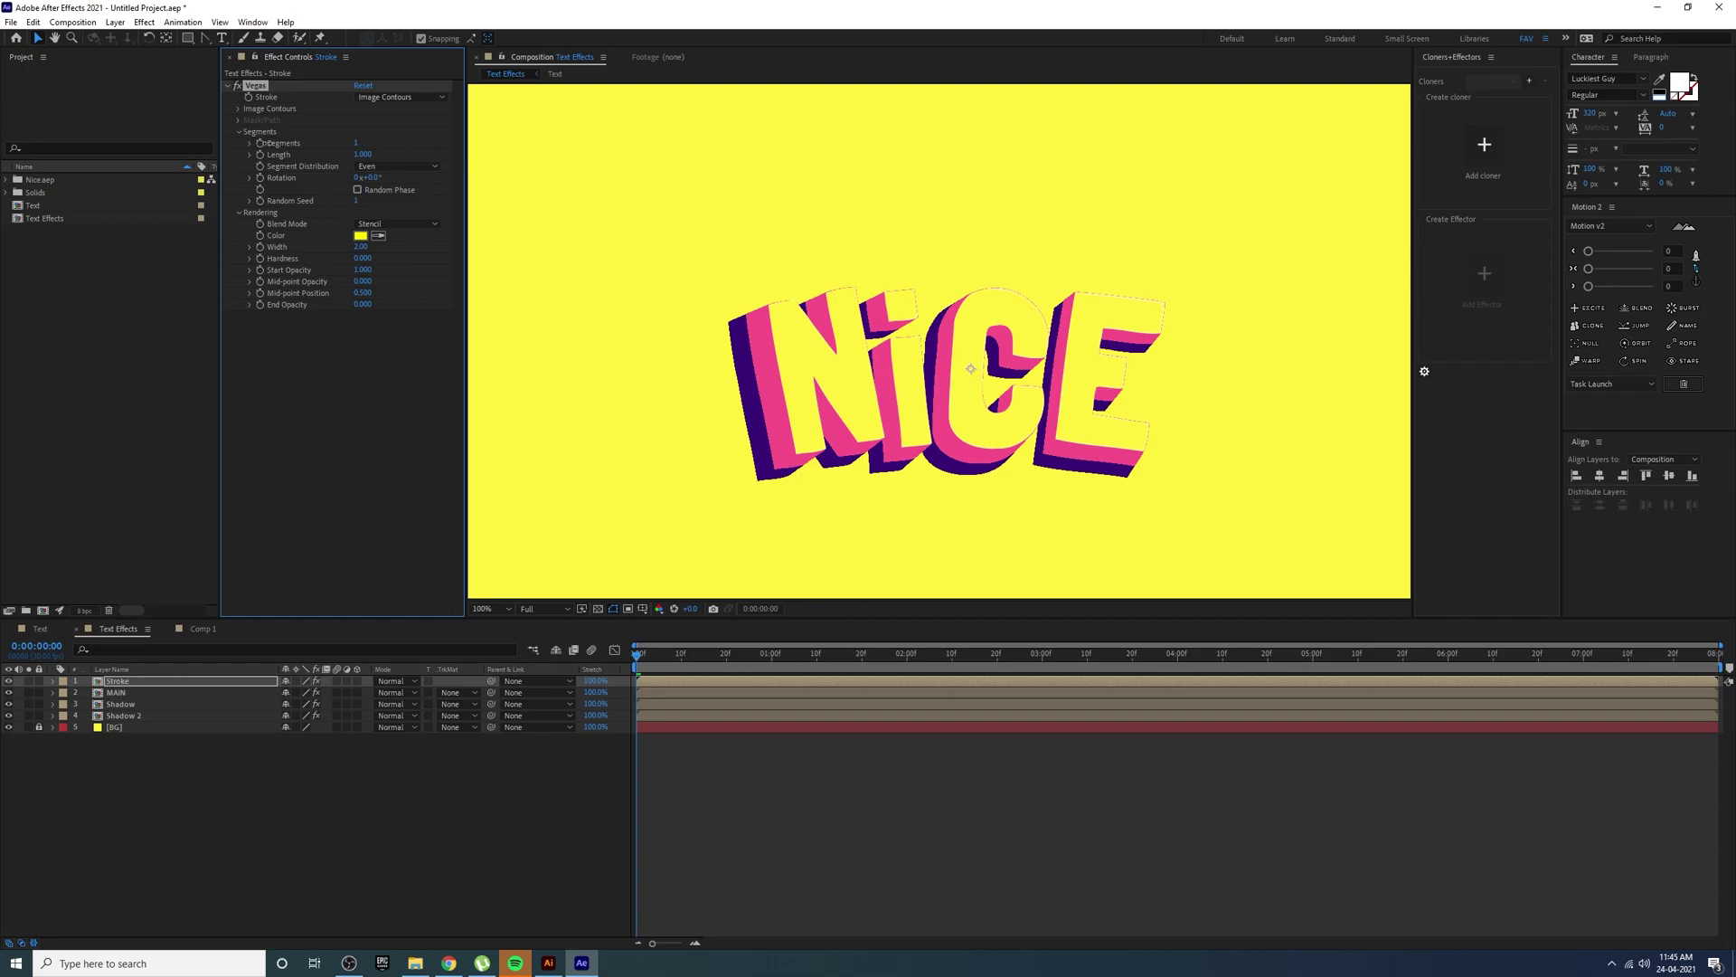
left_click_drag(416, 140, 308, 156)
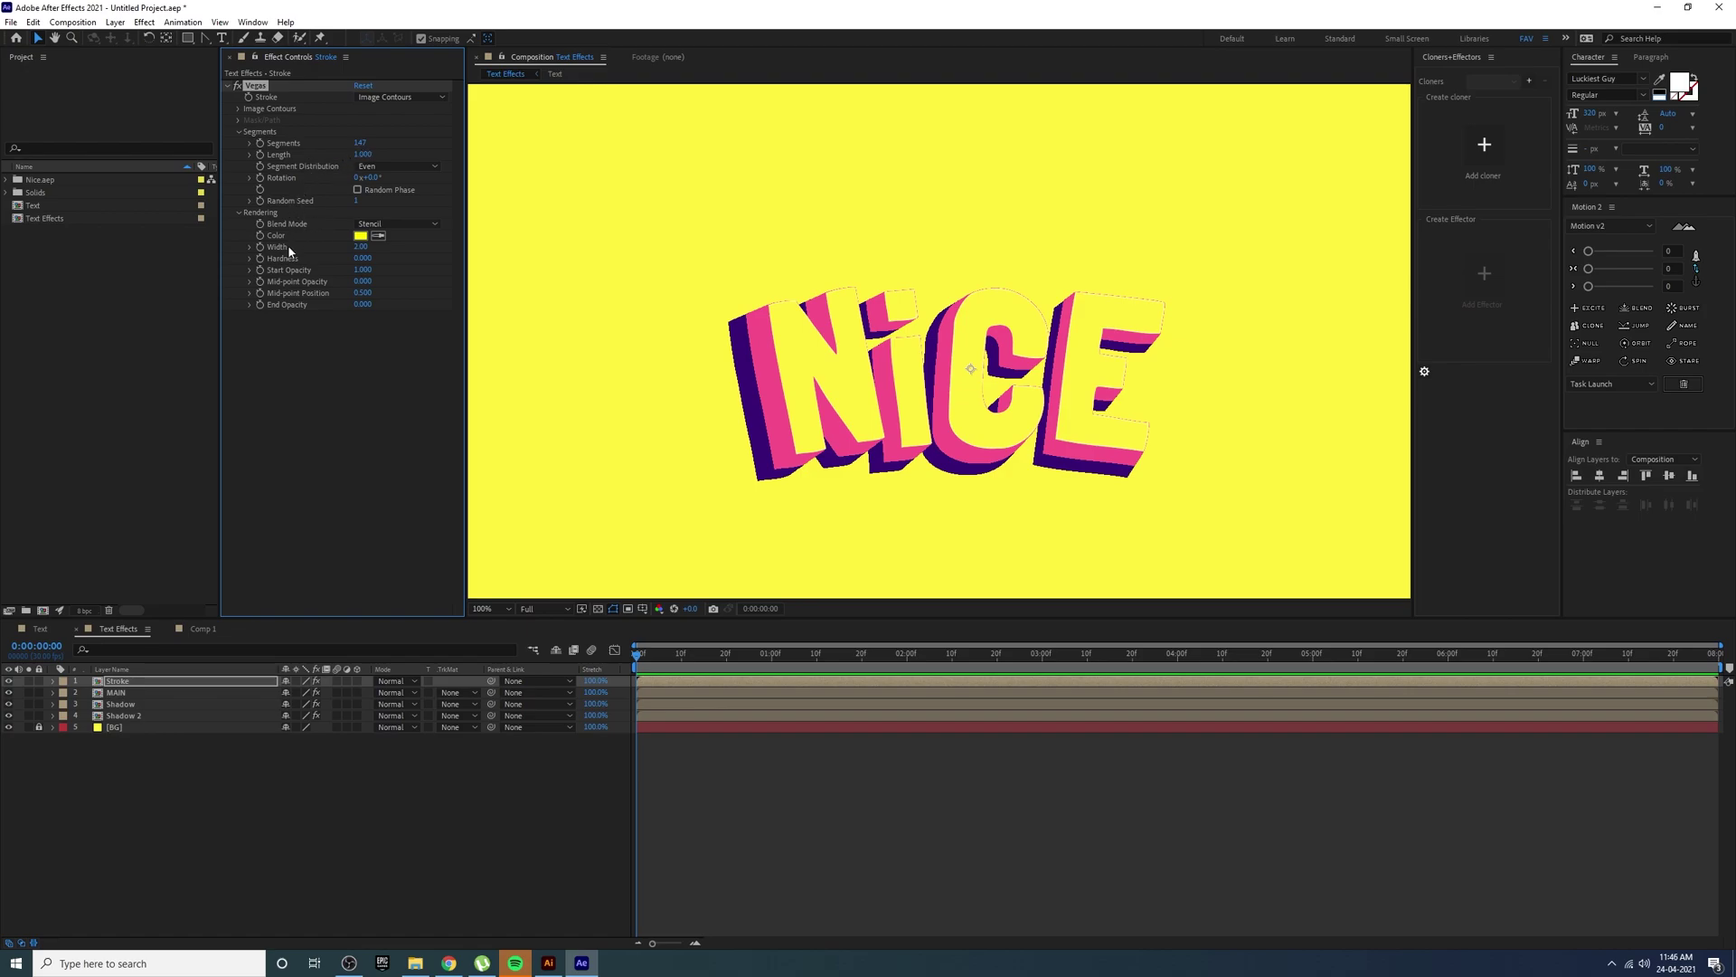
left_click_drag(360, 246, 437, 247)
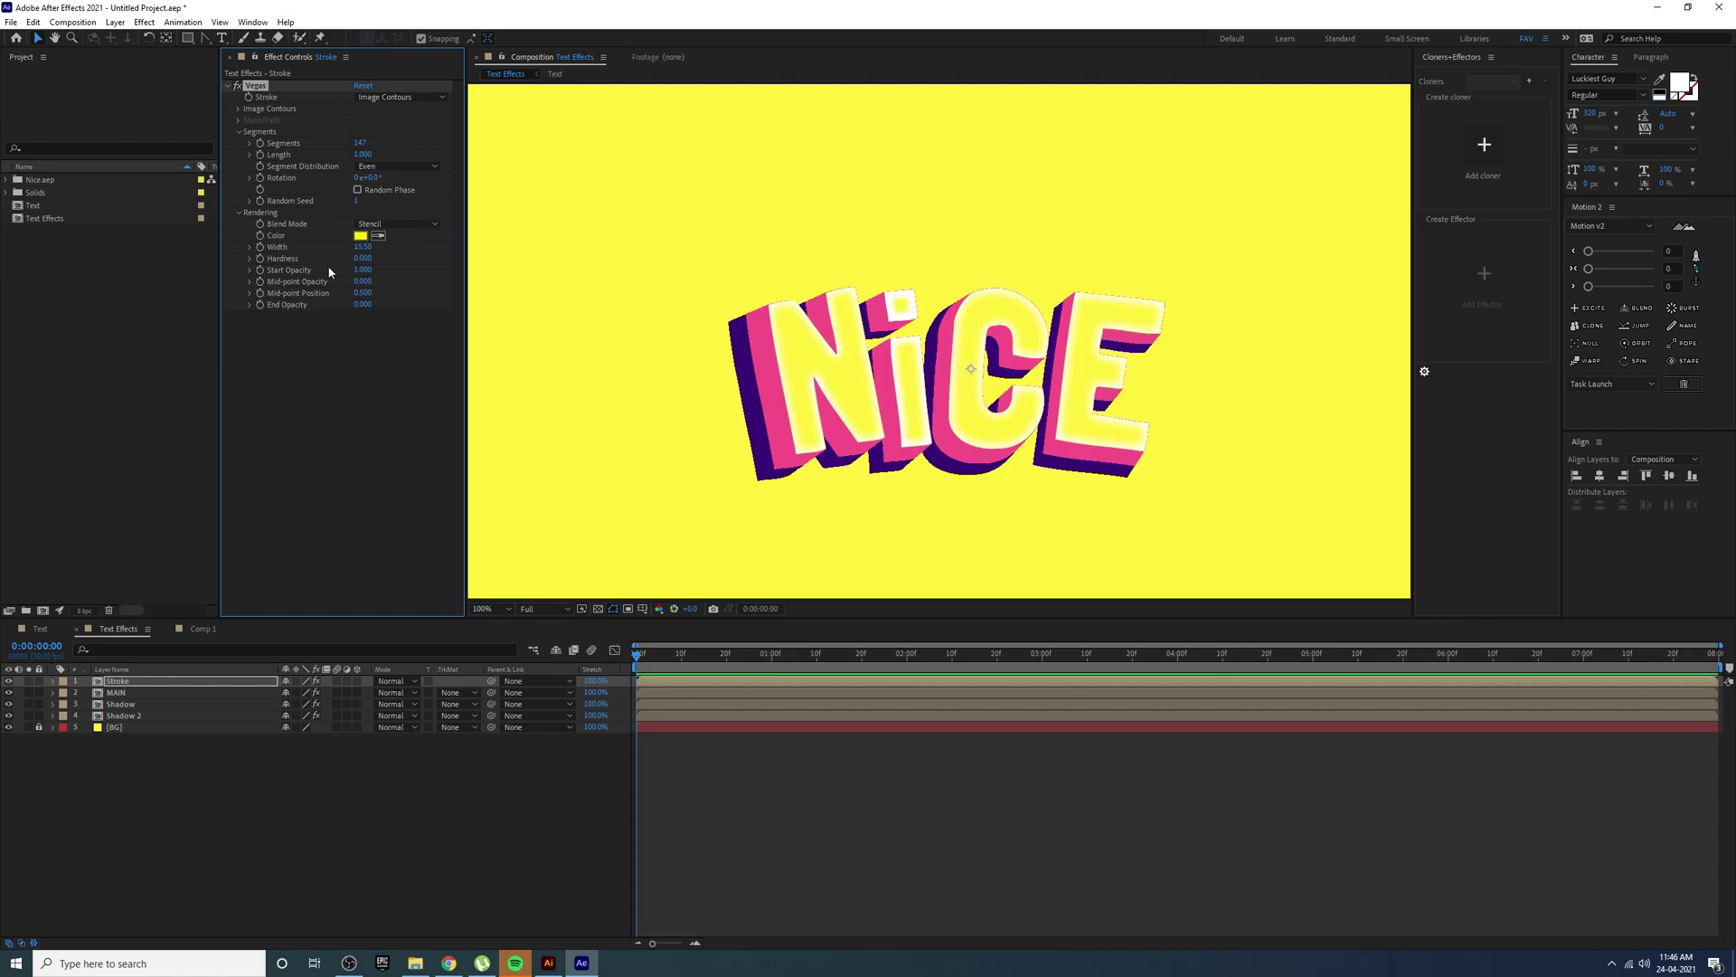
left_click_drag(361, 257, 453, 263)
- Set the blend mode of the Stroke layer's Vegas effect to Over
left_click(398, 223)
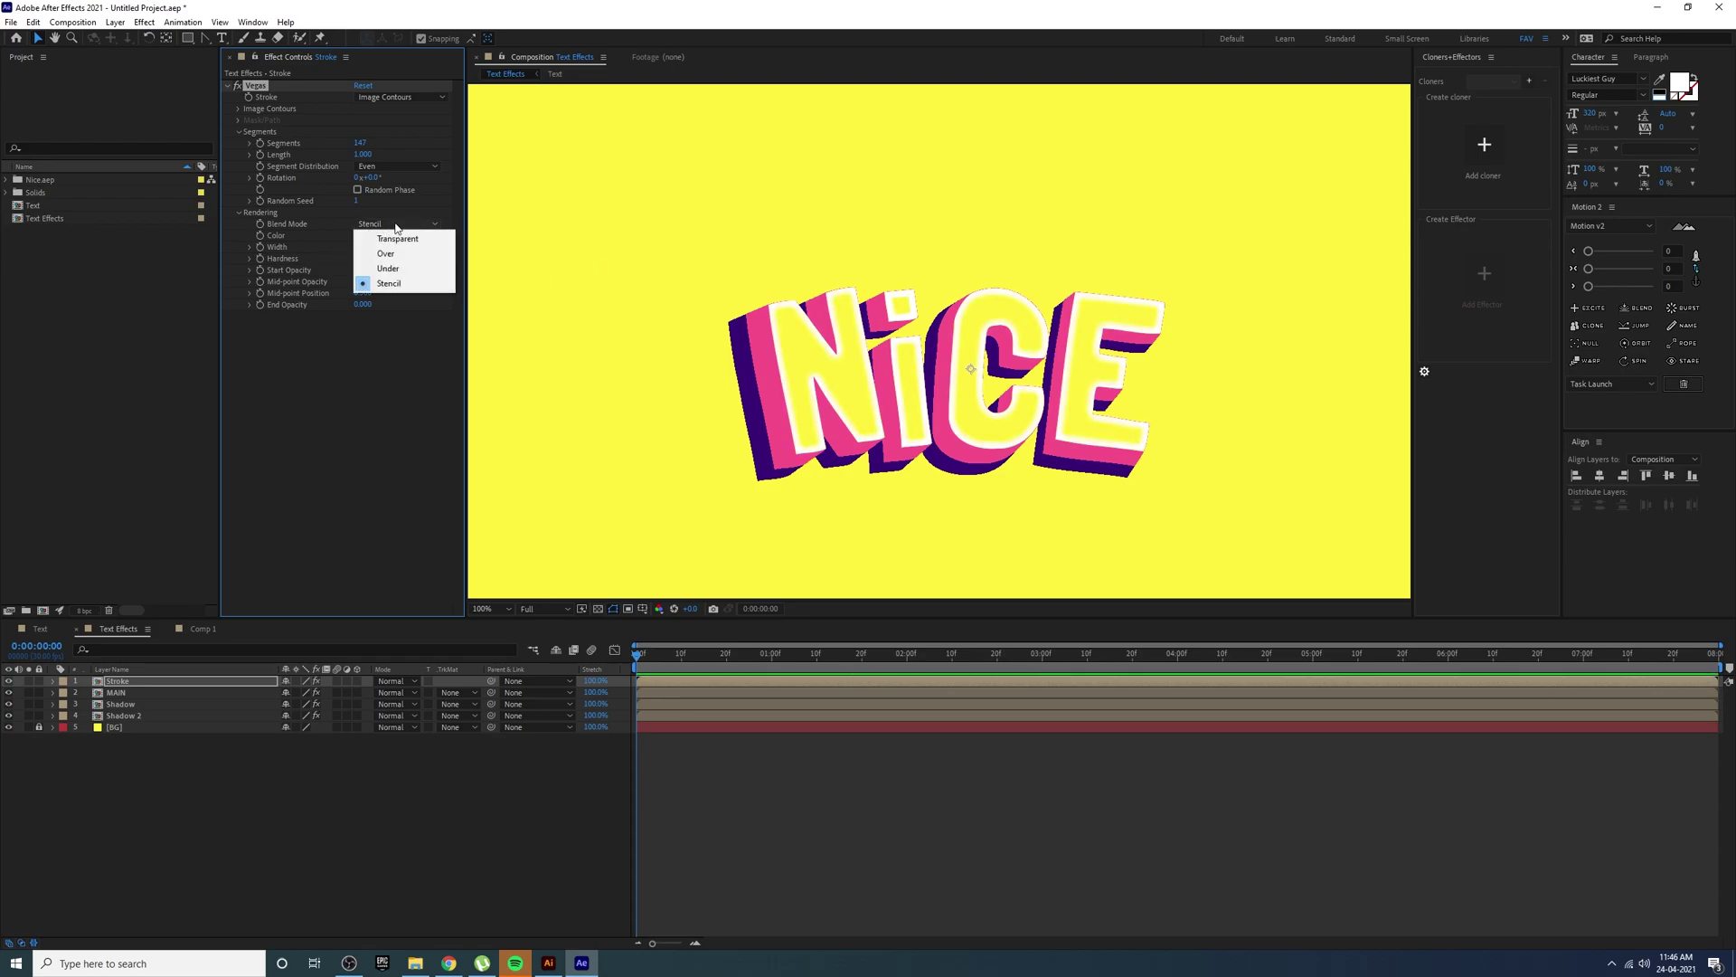
left_click(269, 214)
left_click(144, 681)
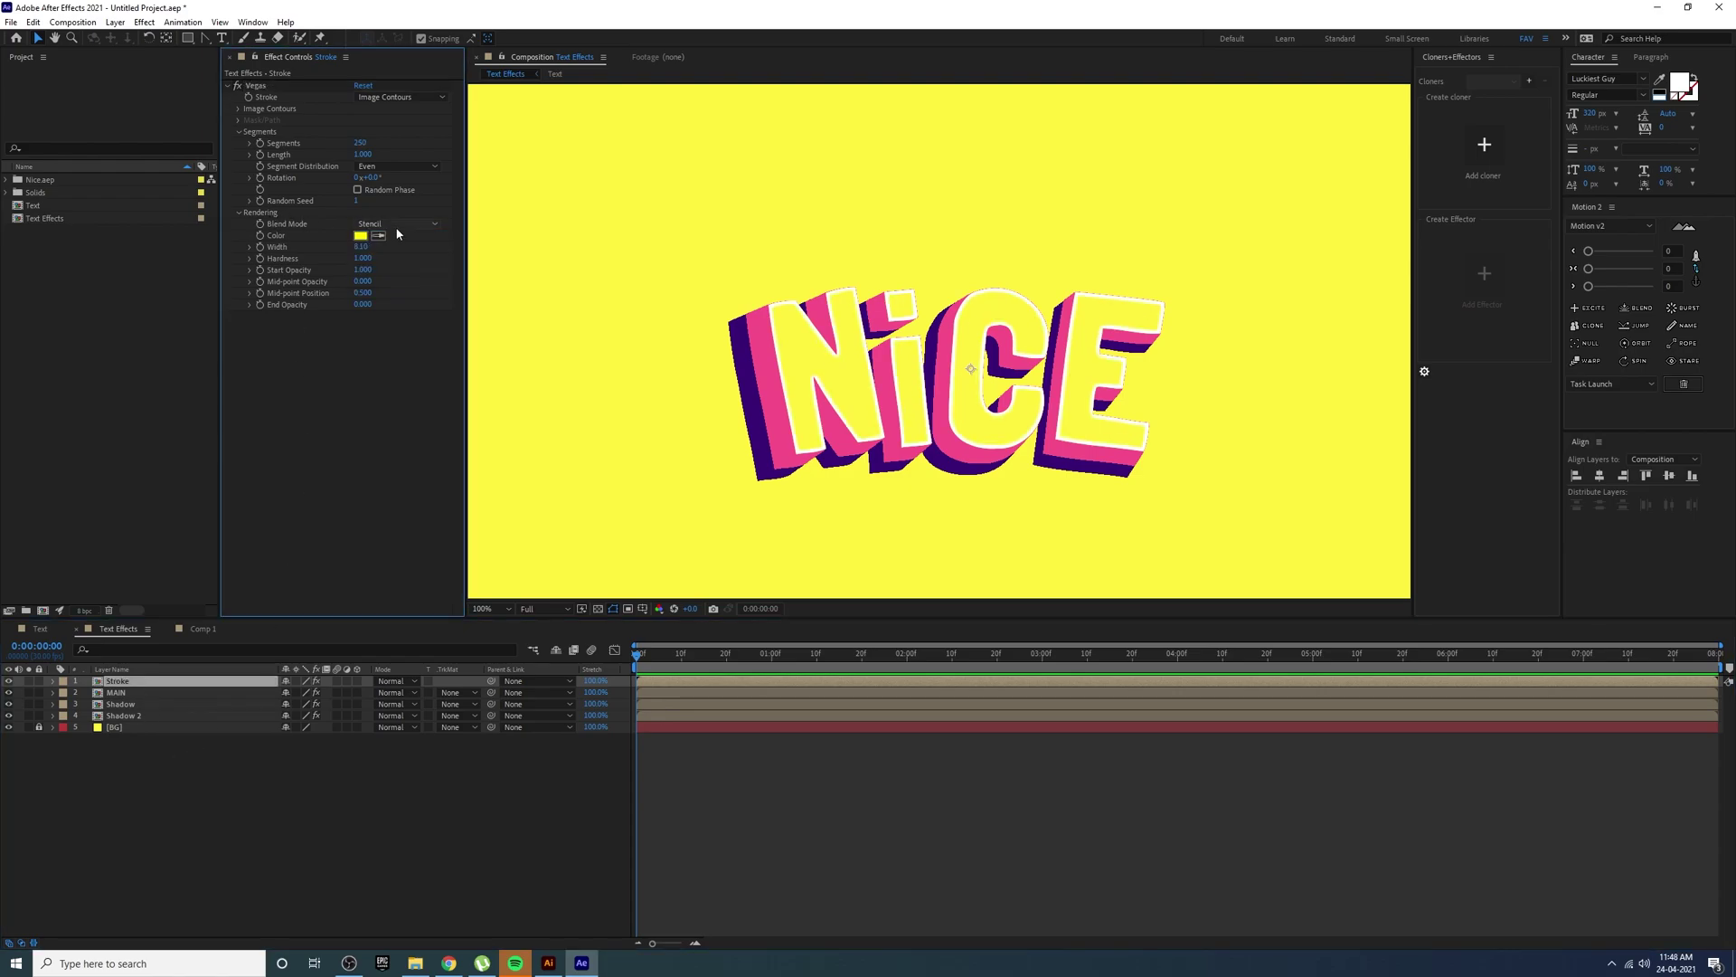
left_click(398, 223)
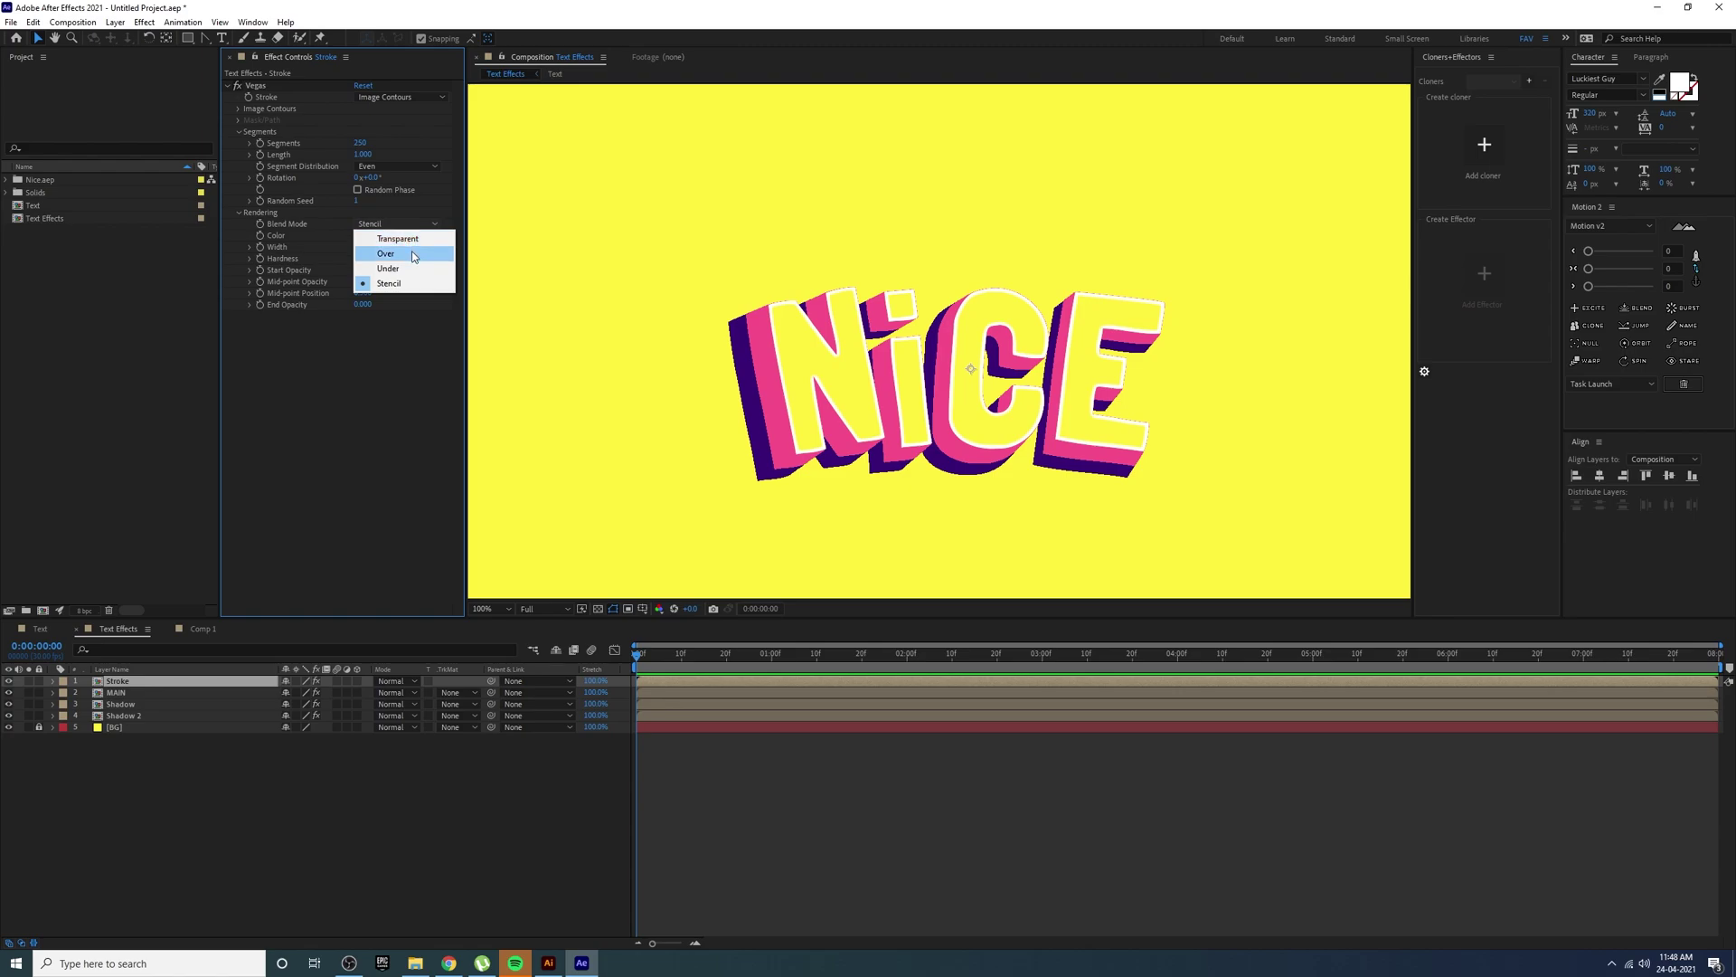
left_click(411, 252)
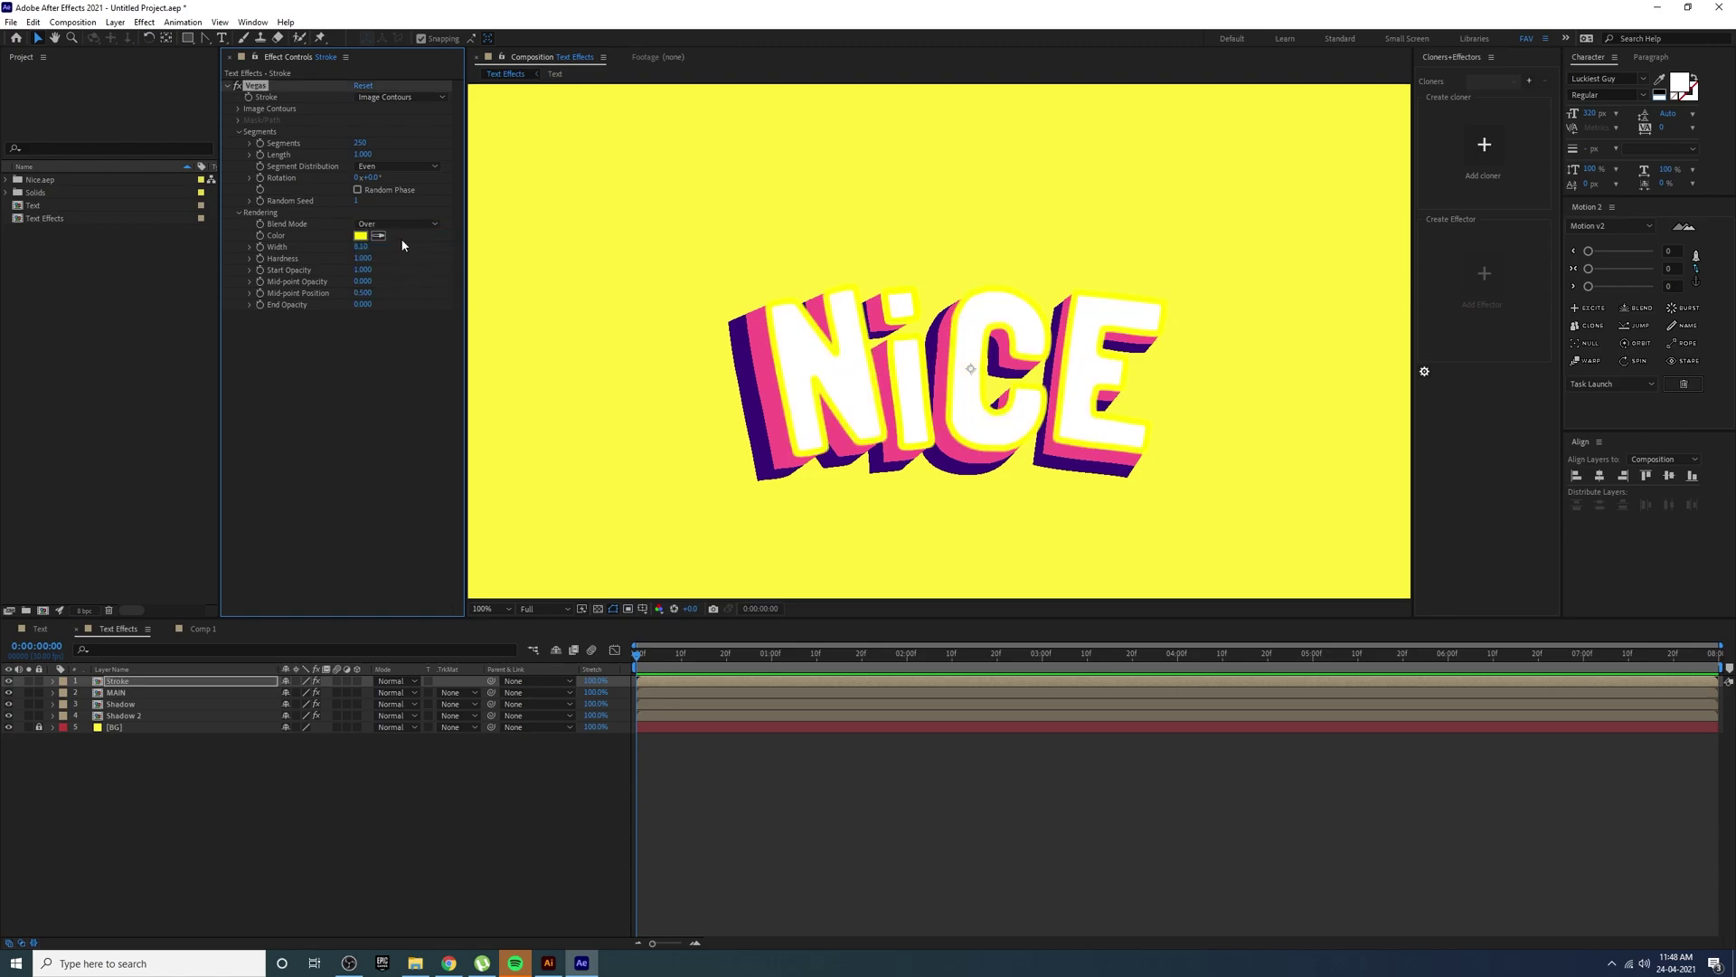
- Set the Vegas stroke colour to the dark purple 380D74 and its width to 4.30
left_click(362, 237)
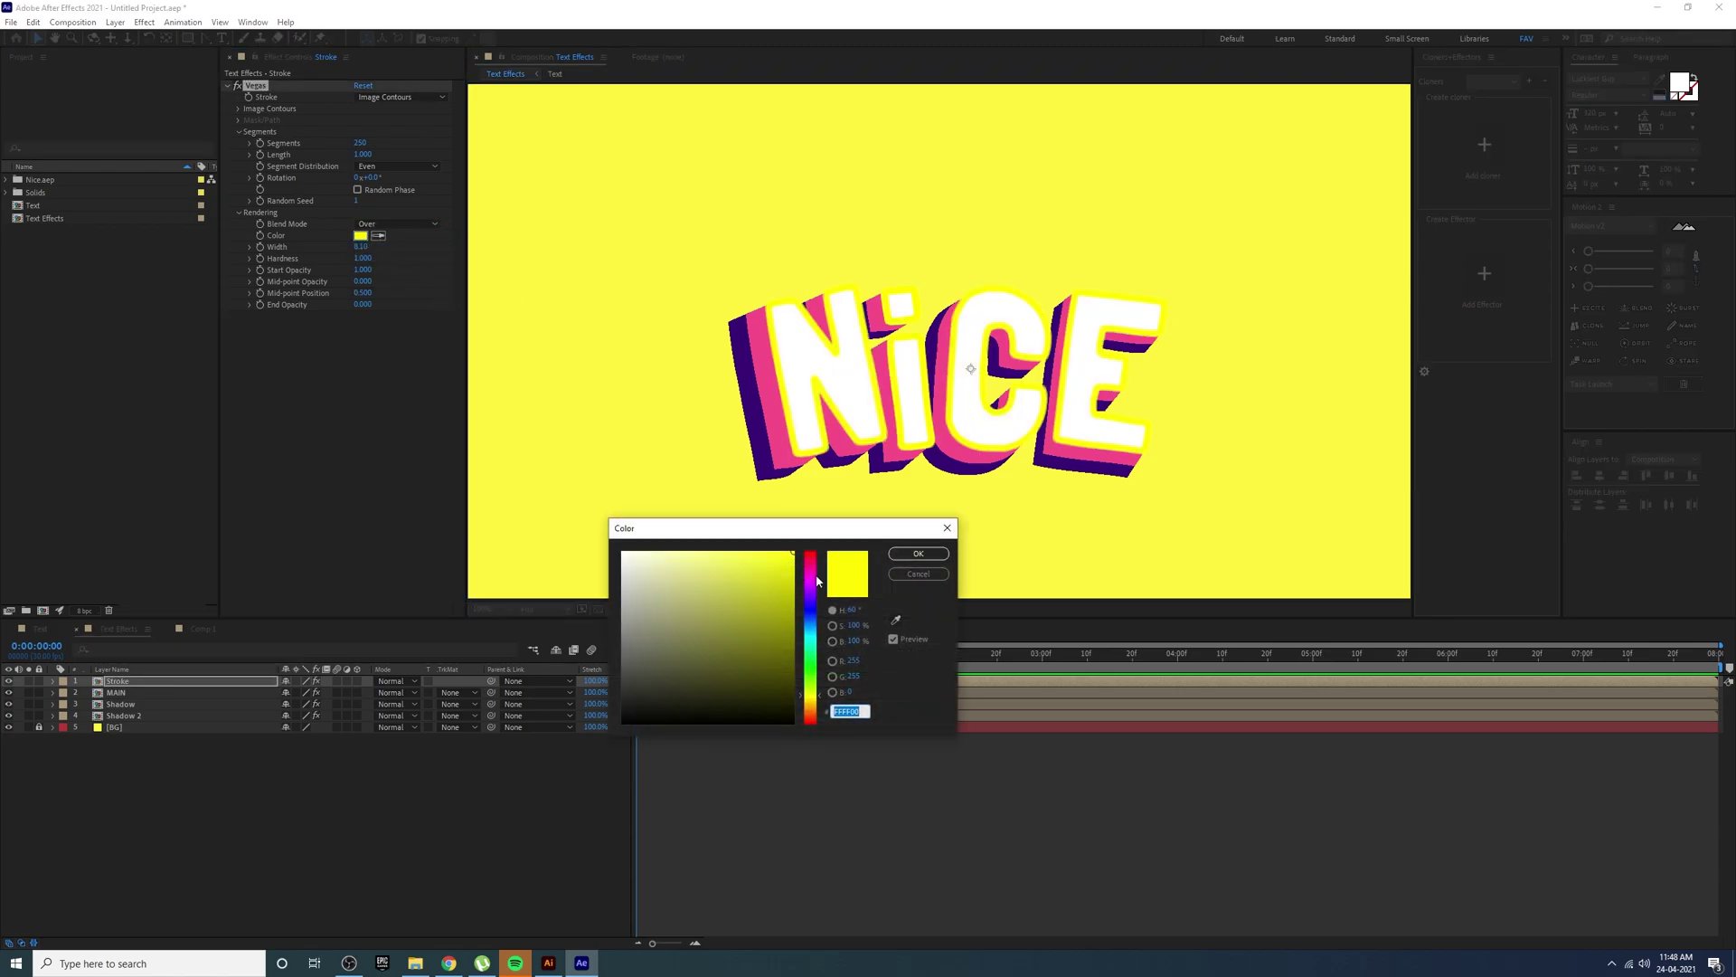
left_click(774, 644)
mouse_move(810, 696)
left_mouse_down()
mouse_move(810, 565)
mouse_move(810, 597)
left_mouse_up()
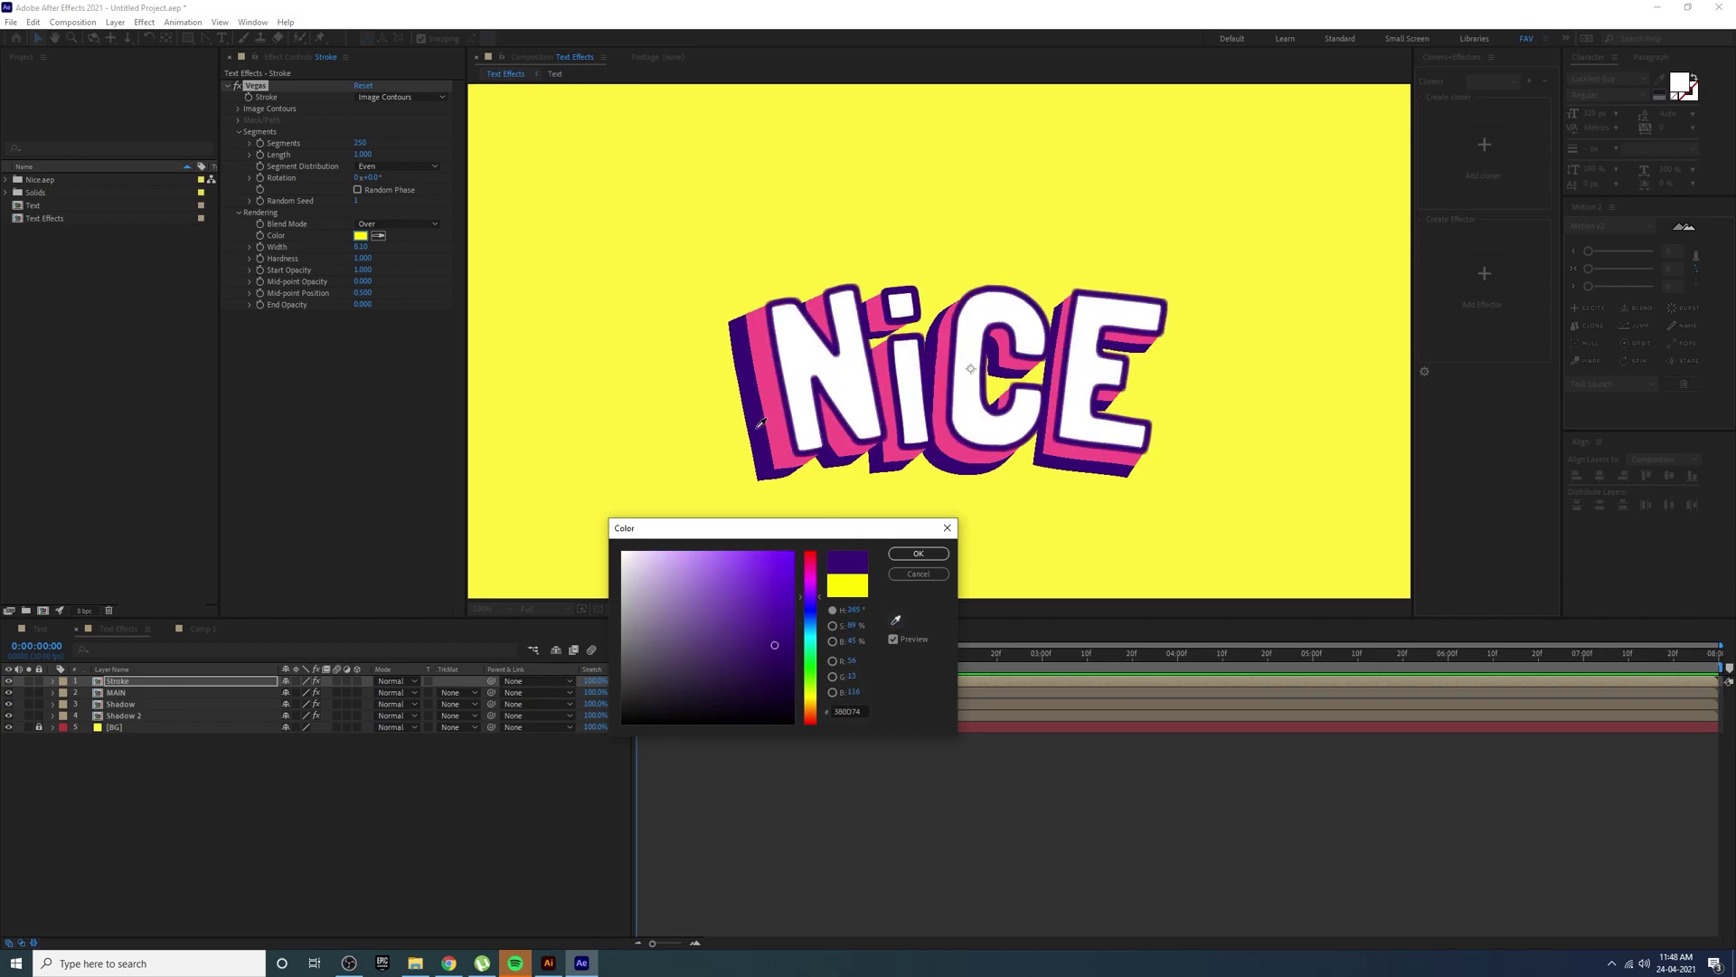
left_click(917, 554)
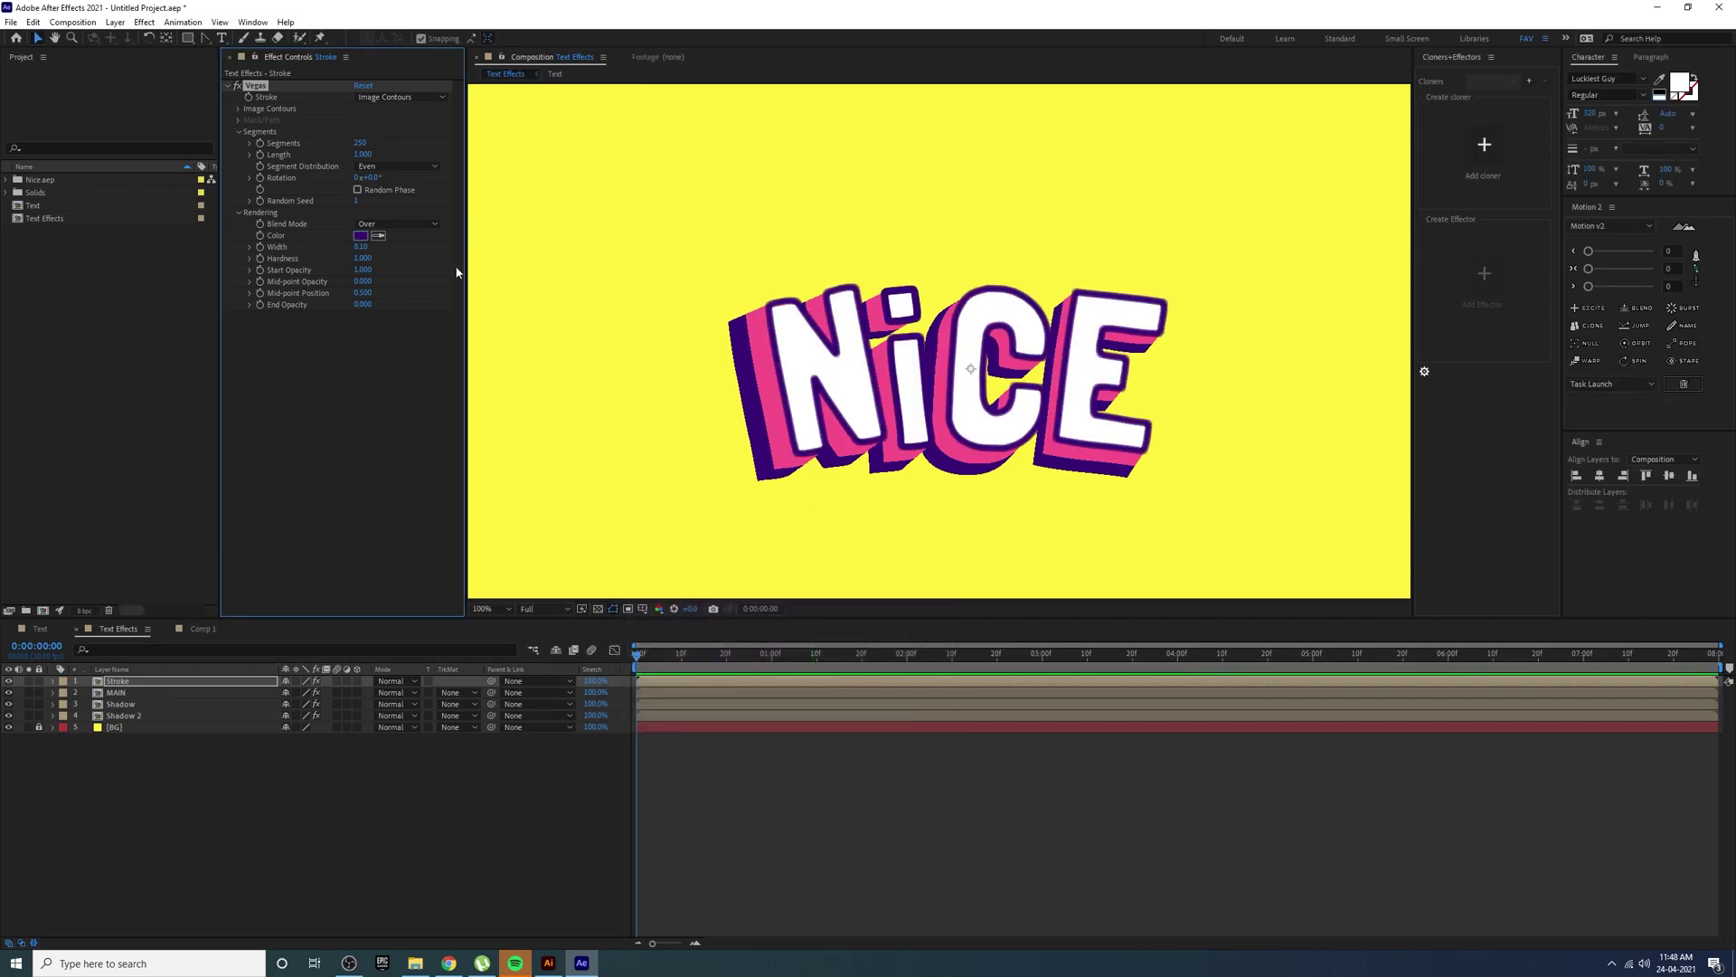
mouse_move(361, 247)
left_mouse_down()
mouse_move(304, 249)
mouse_move(337, 259)
left_mouse_up()
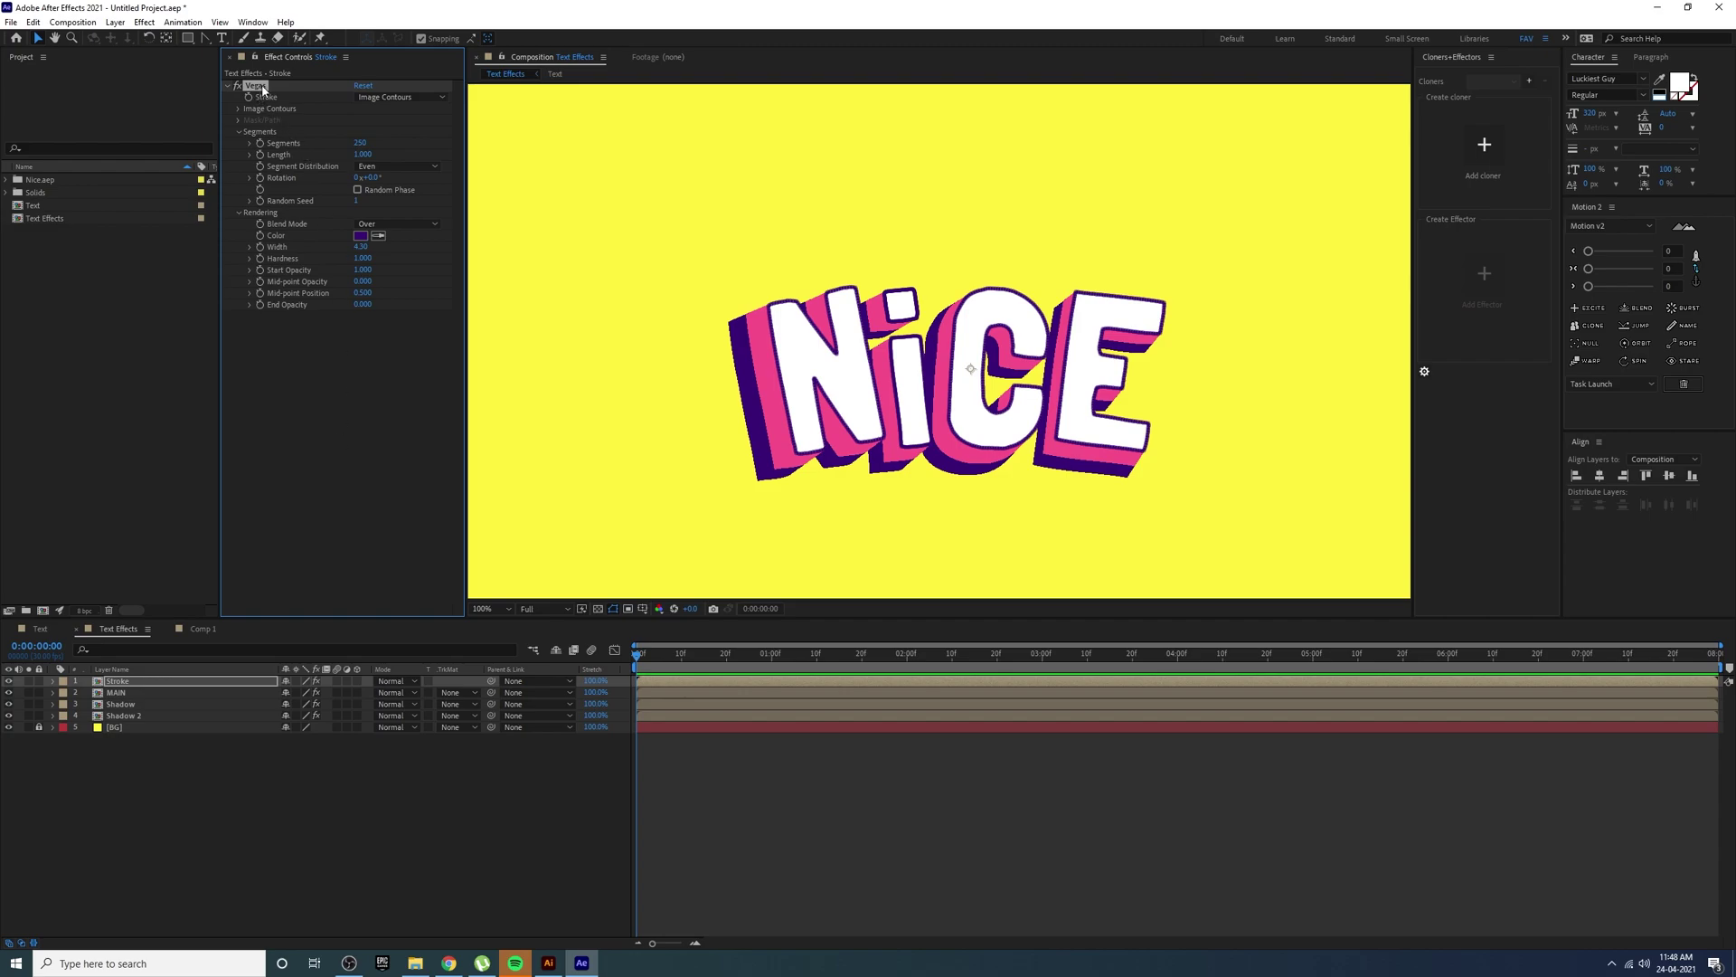
- Duplicate the Vegas effect on the Stroke layer and set the copy's colour to the white sampled from the letters
key("ctrl+d")
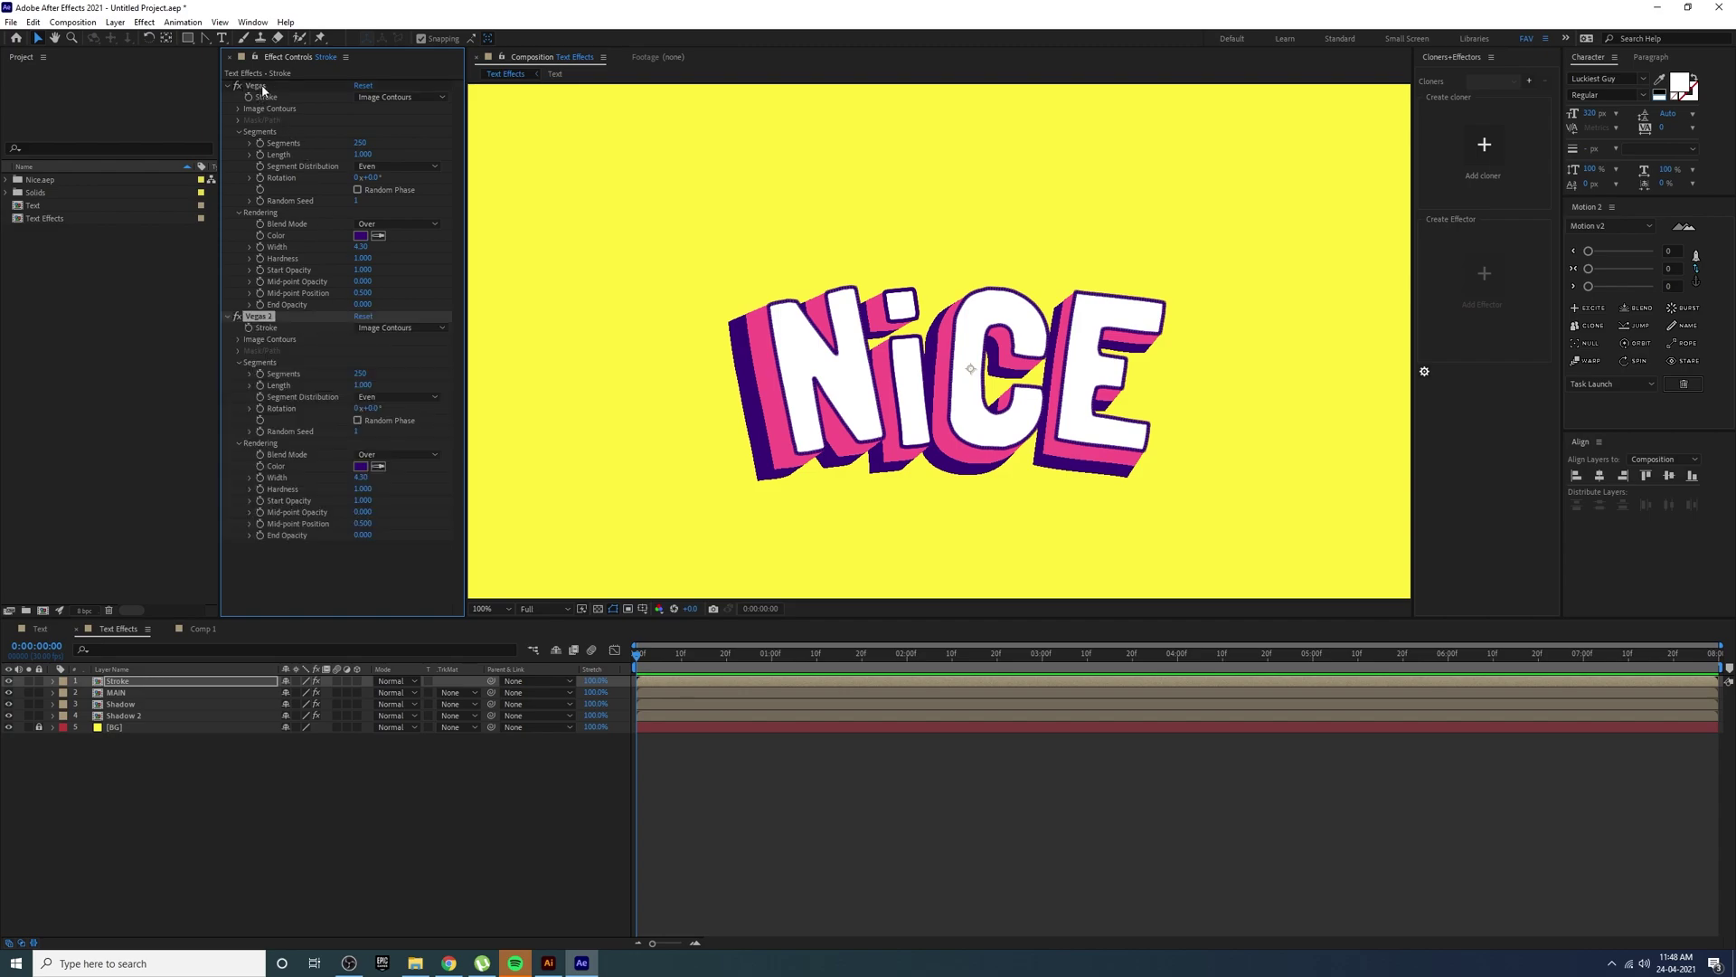
left_click(378, 468)
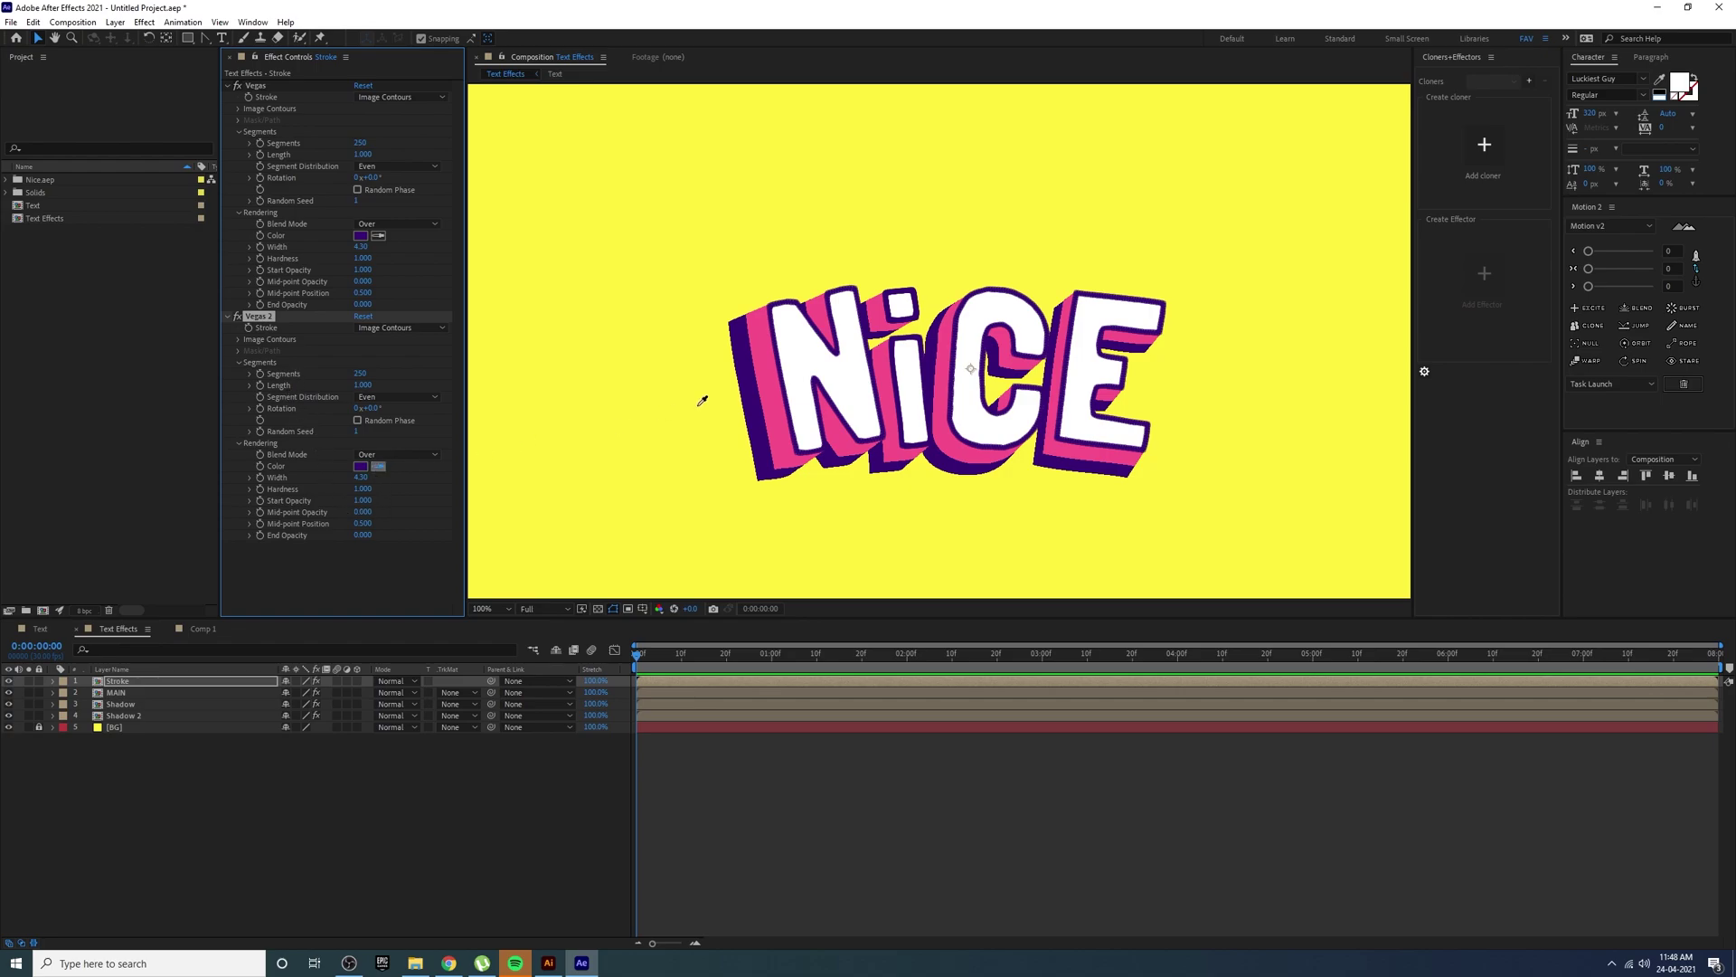
left_click(801, 348)
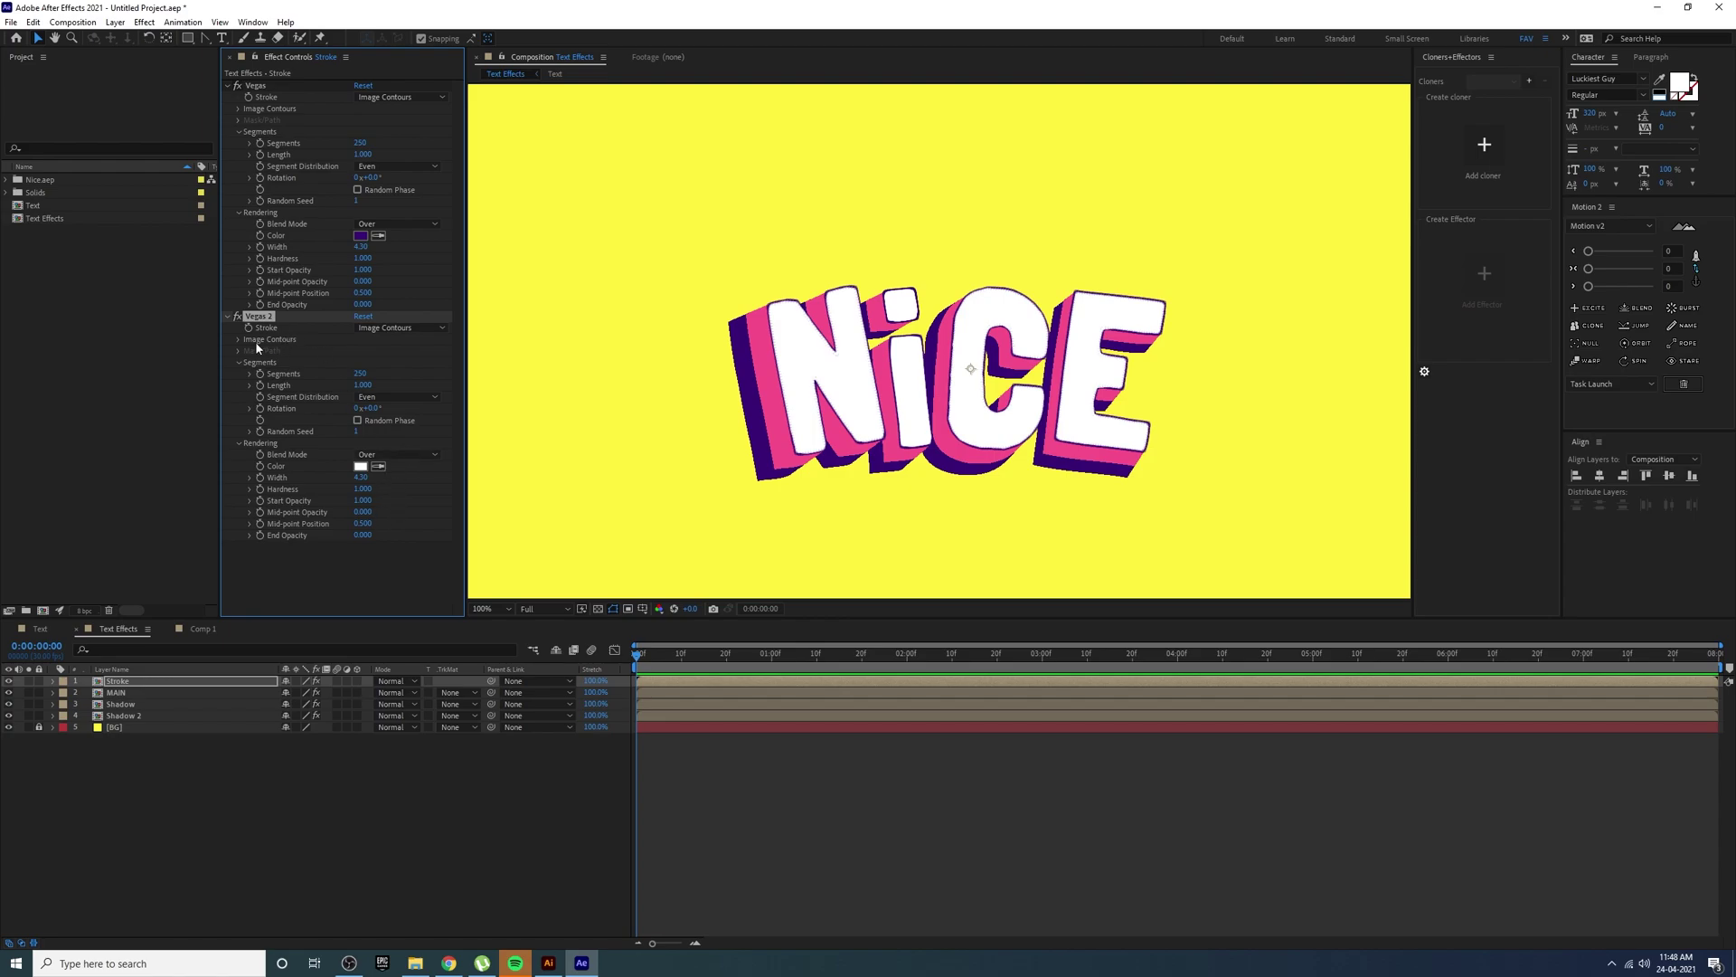
- Compare the lettering with the duplicate Vegas effect switched off and on
left_click(235, 317)
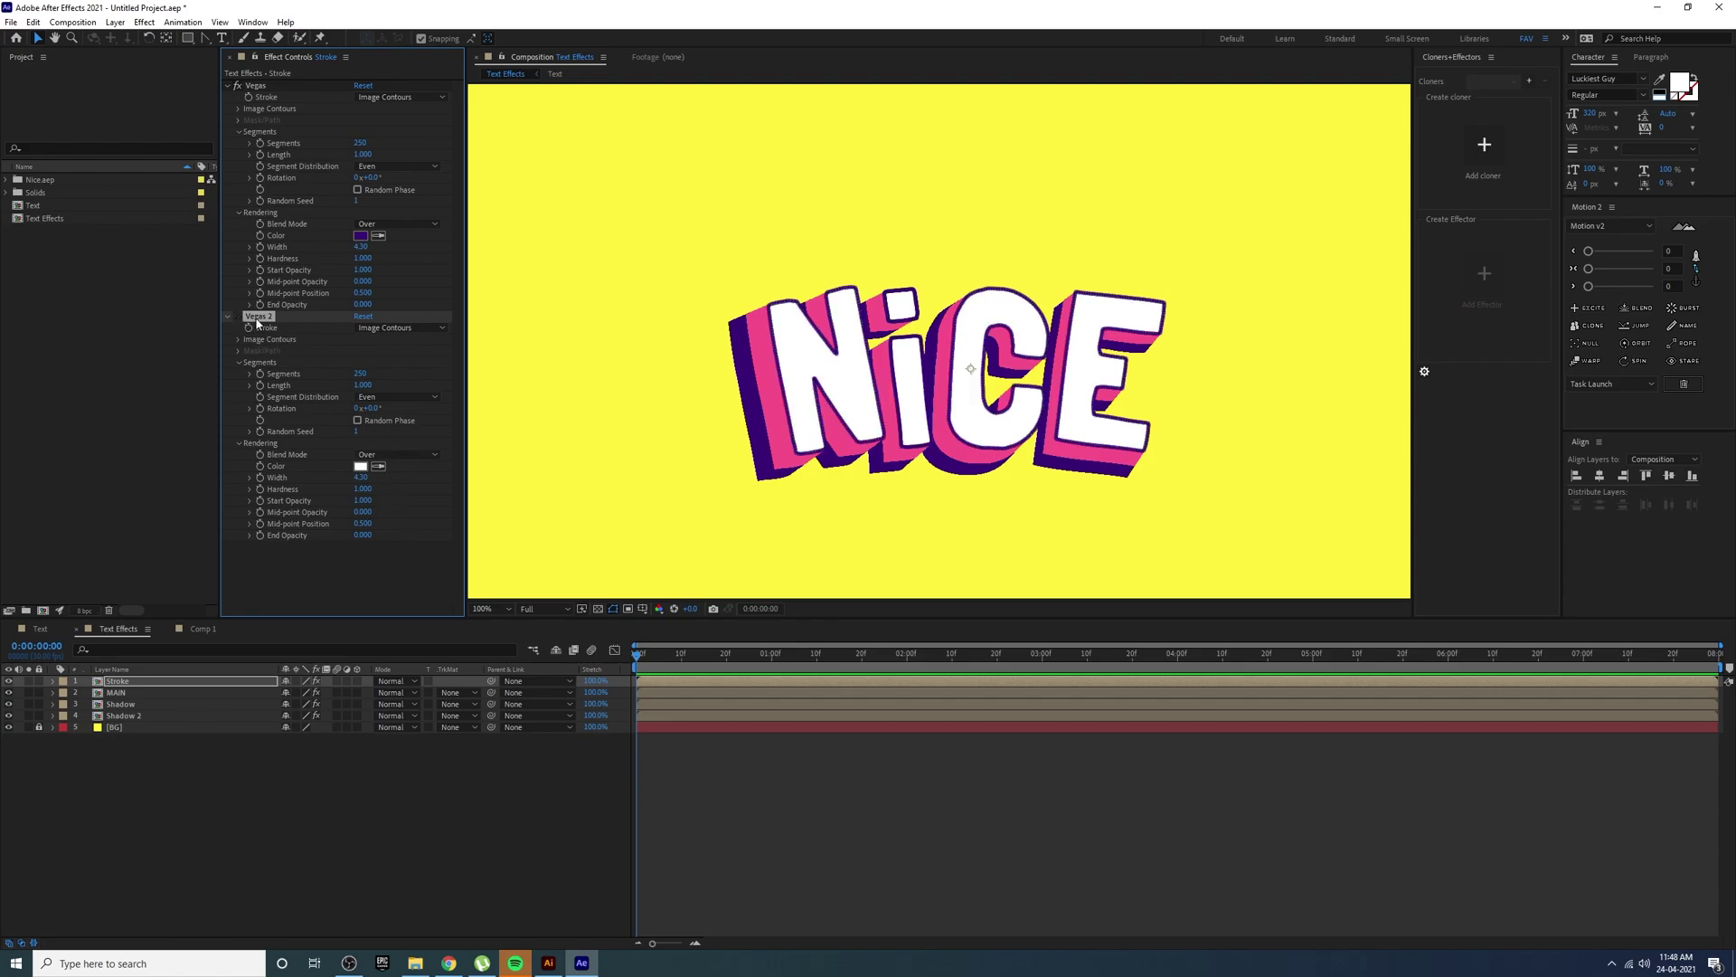
left_click(236, 317)
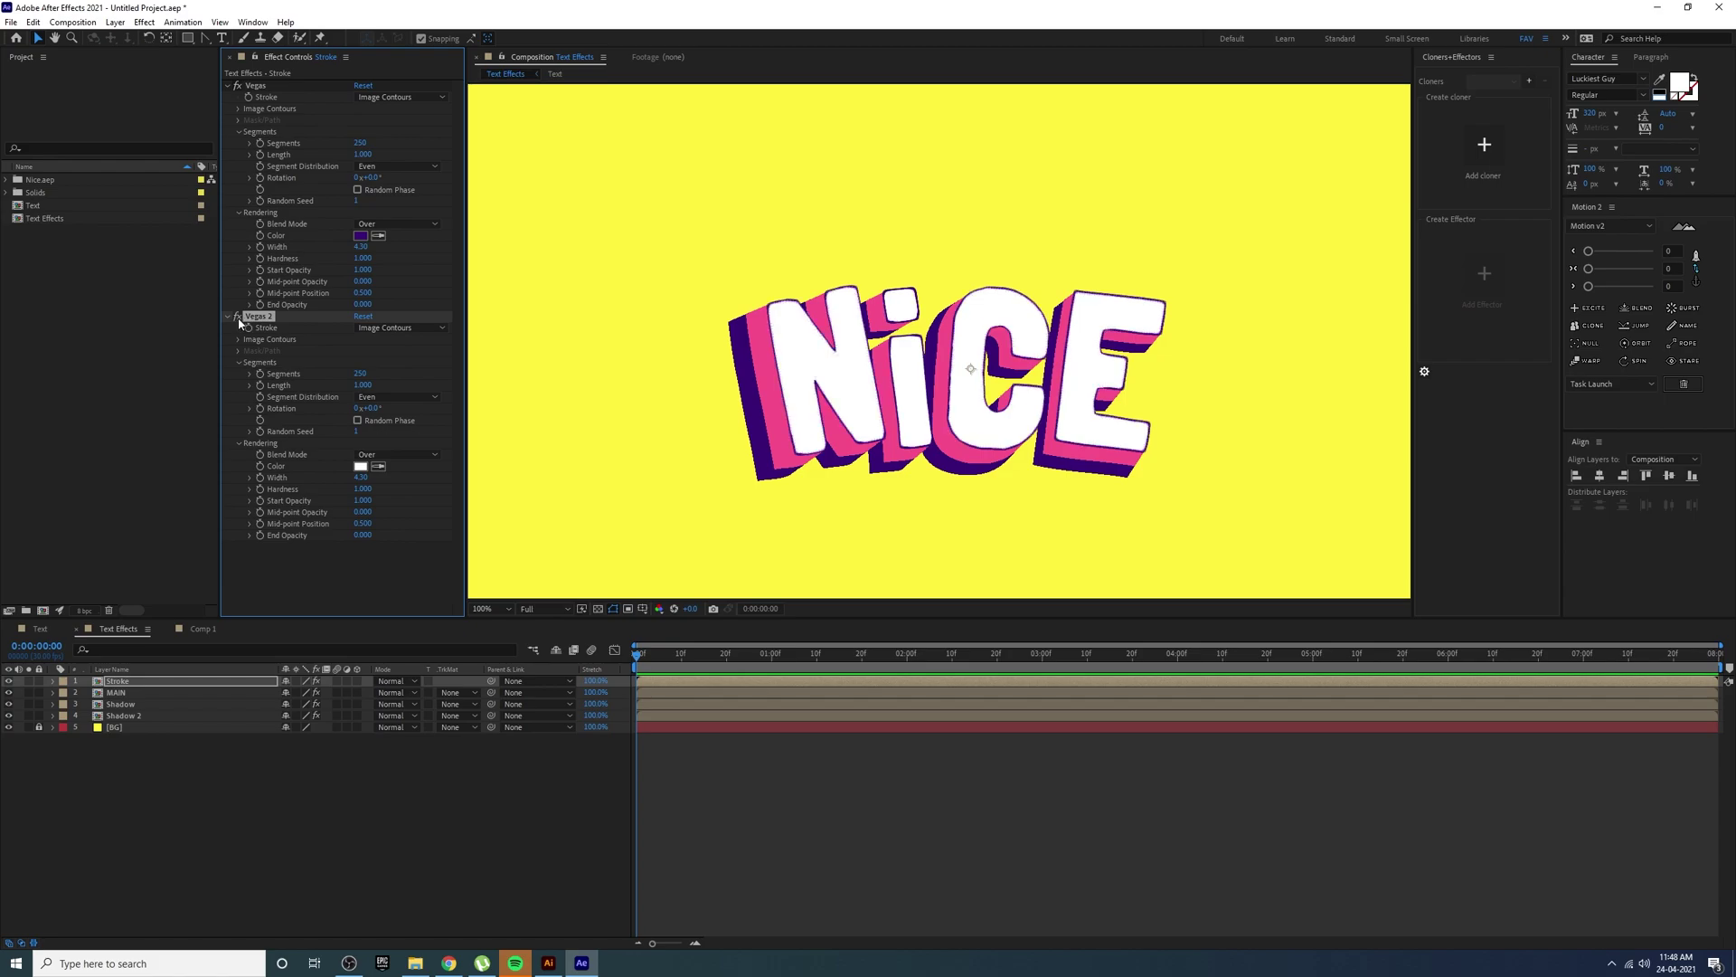
left_click(237, 317)
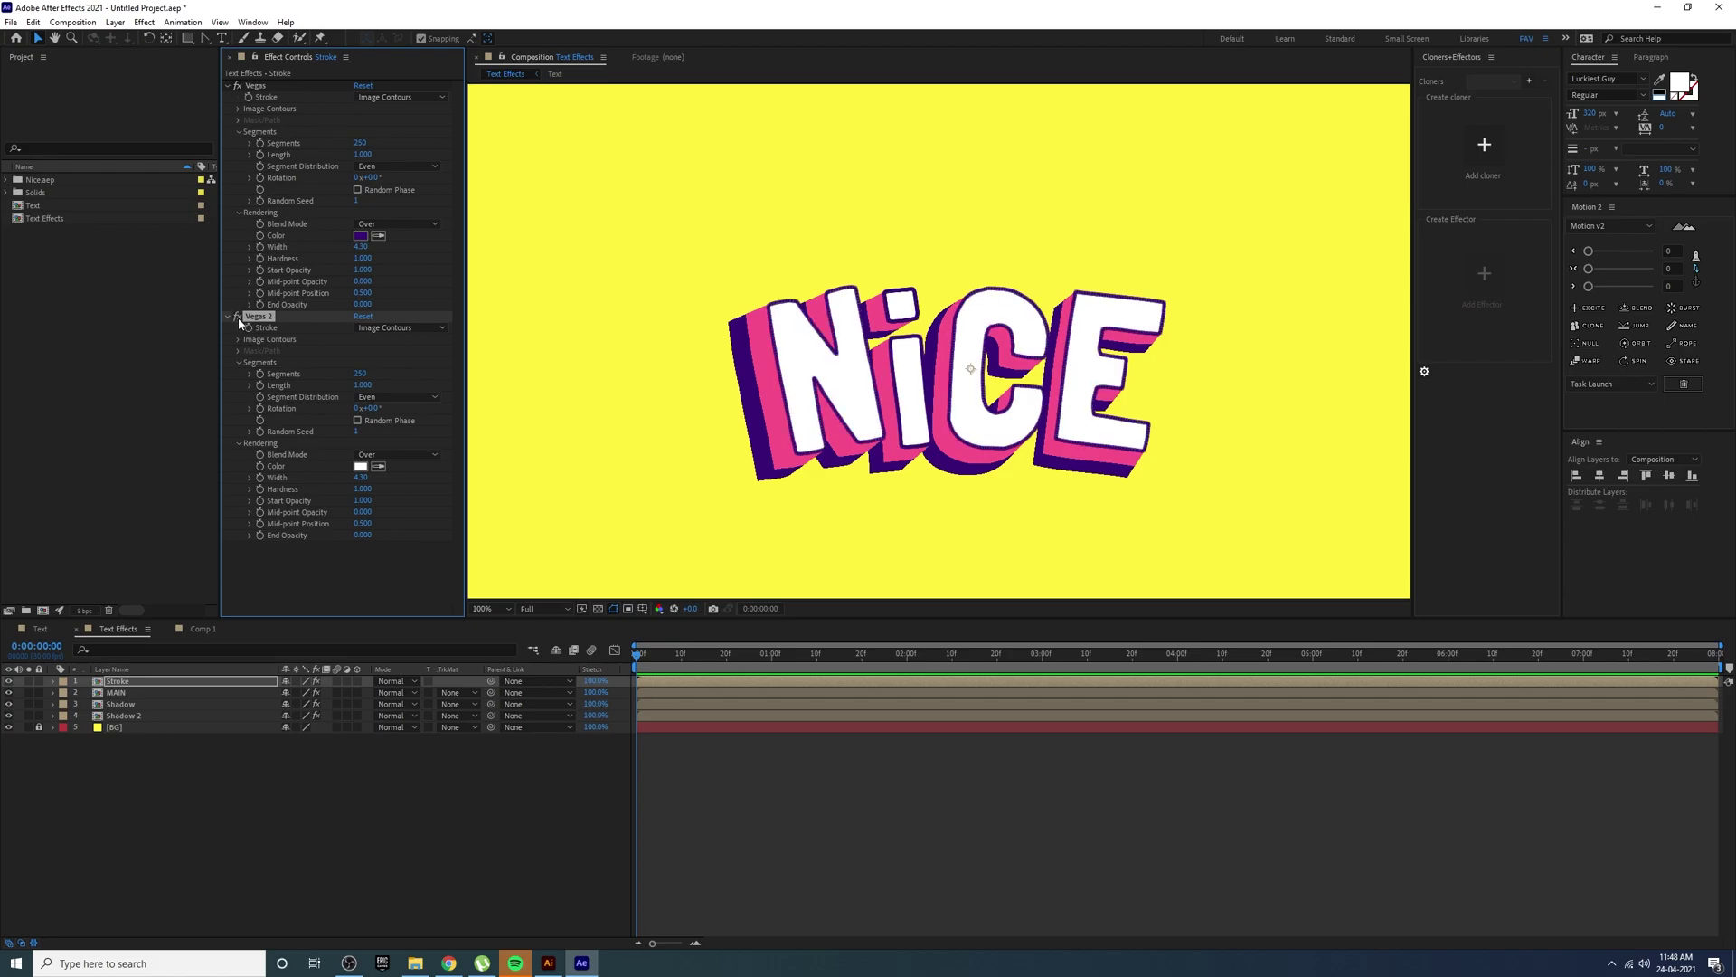
left_click(237, 317)
- Set the duplicate Vegas effect on the Stroke layer to Stencil blend mode and its width to 11.40
left_click(388, 454)
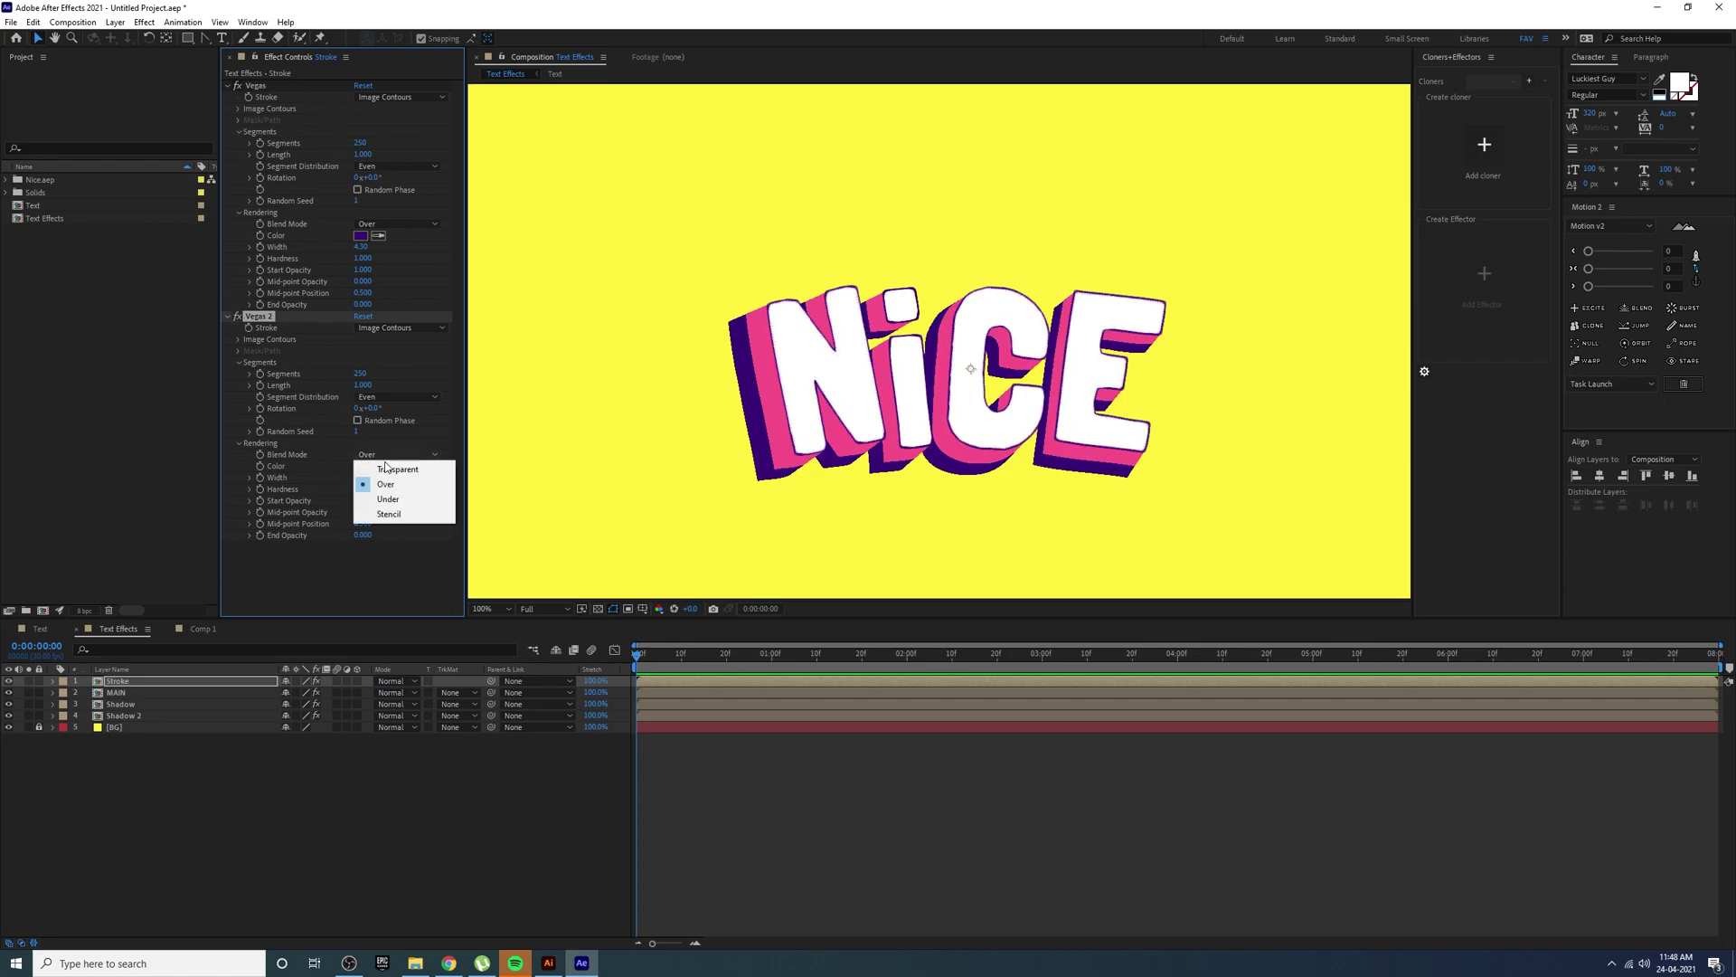
left_click(405, 514)
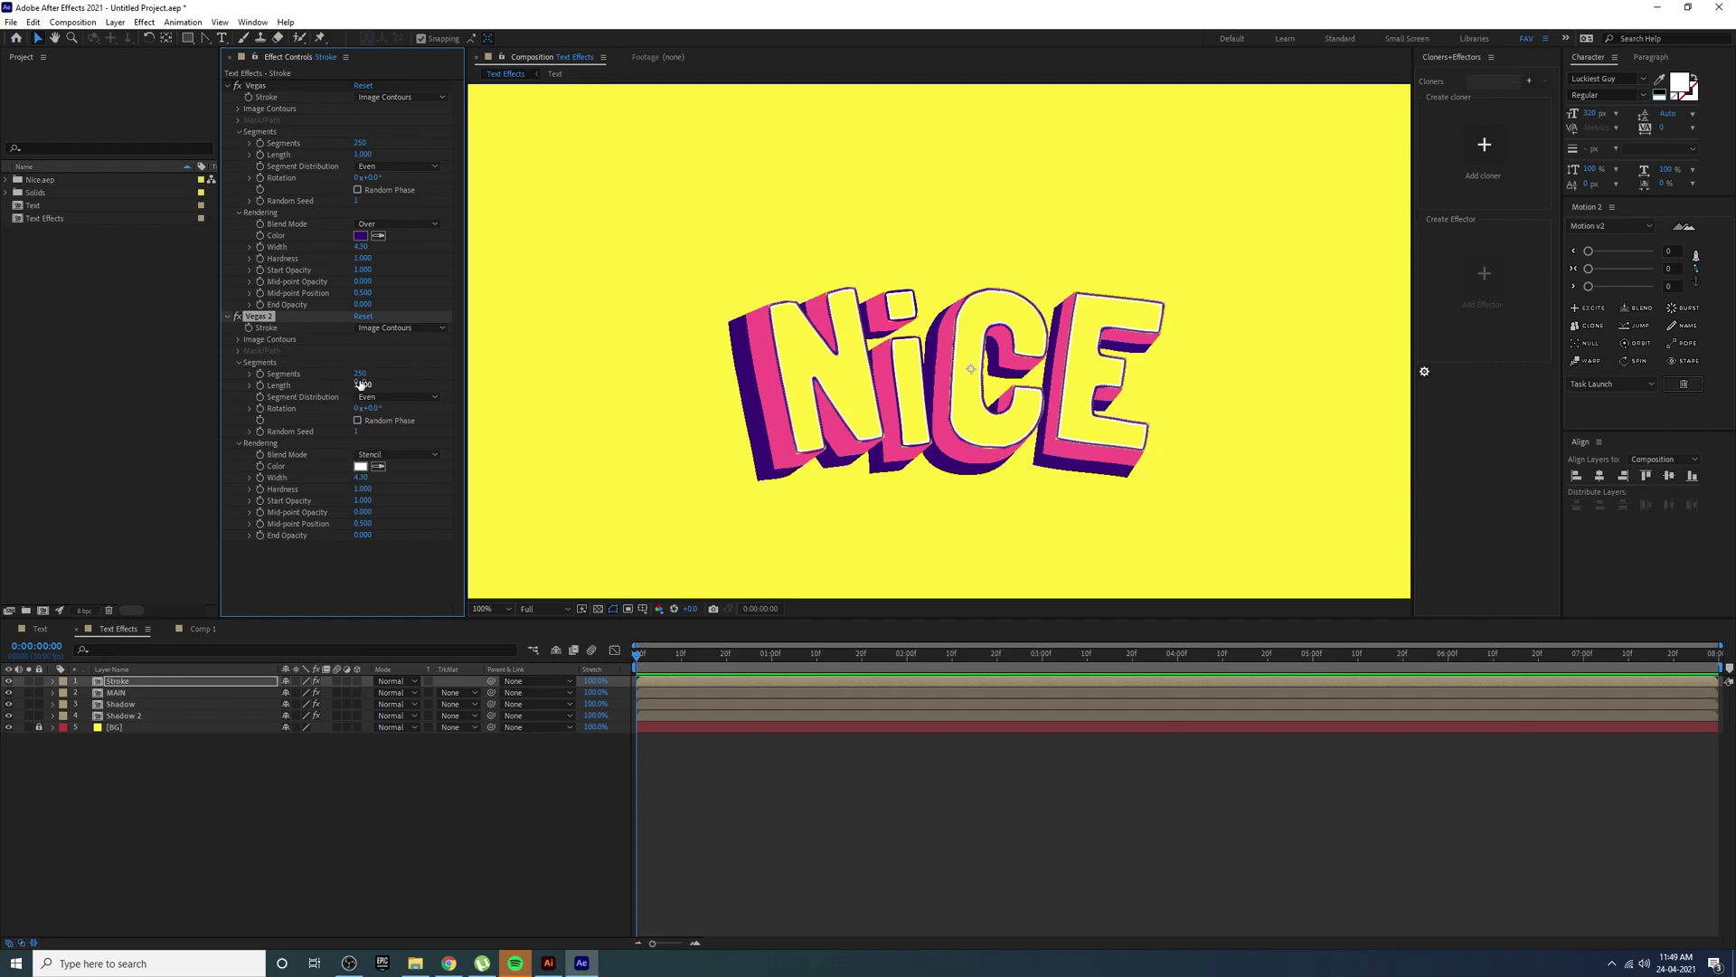
left_click_drag(360, 477, 411, 479)
left_click(242, 781)
left_click(166, 682)
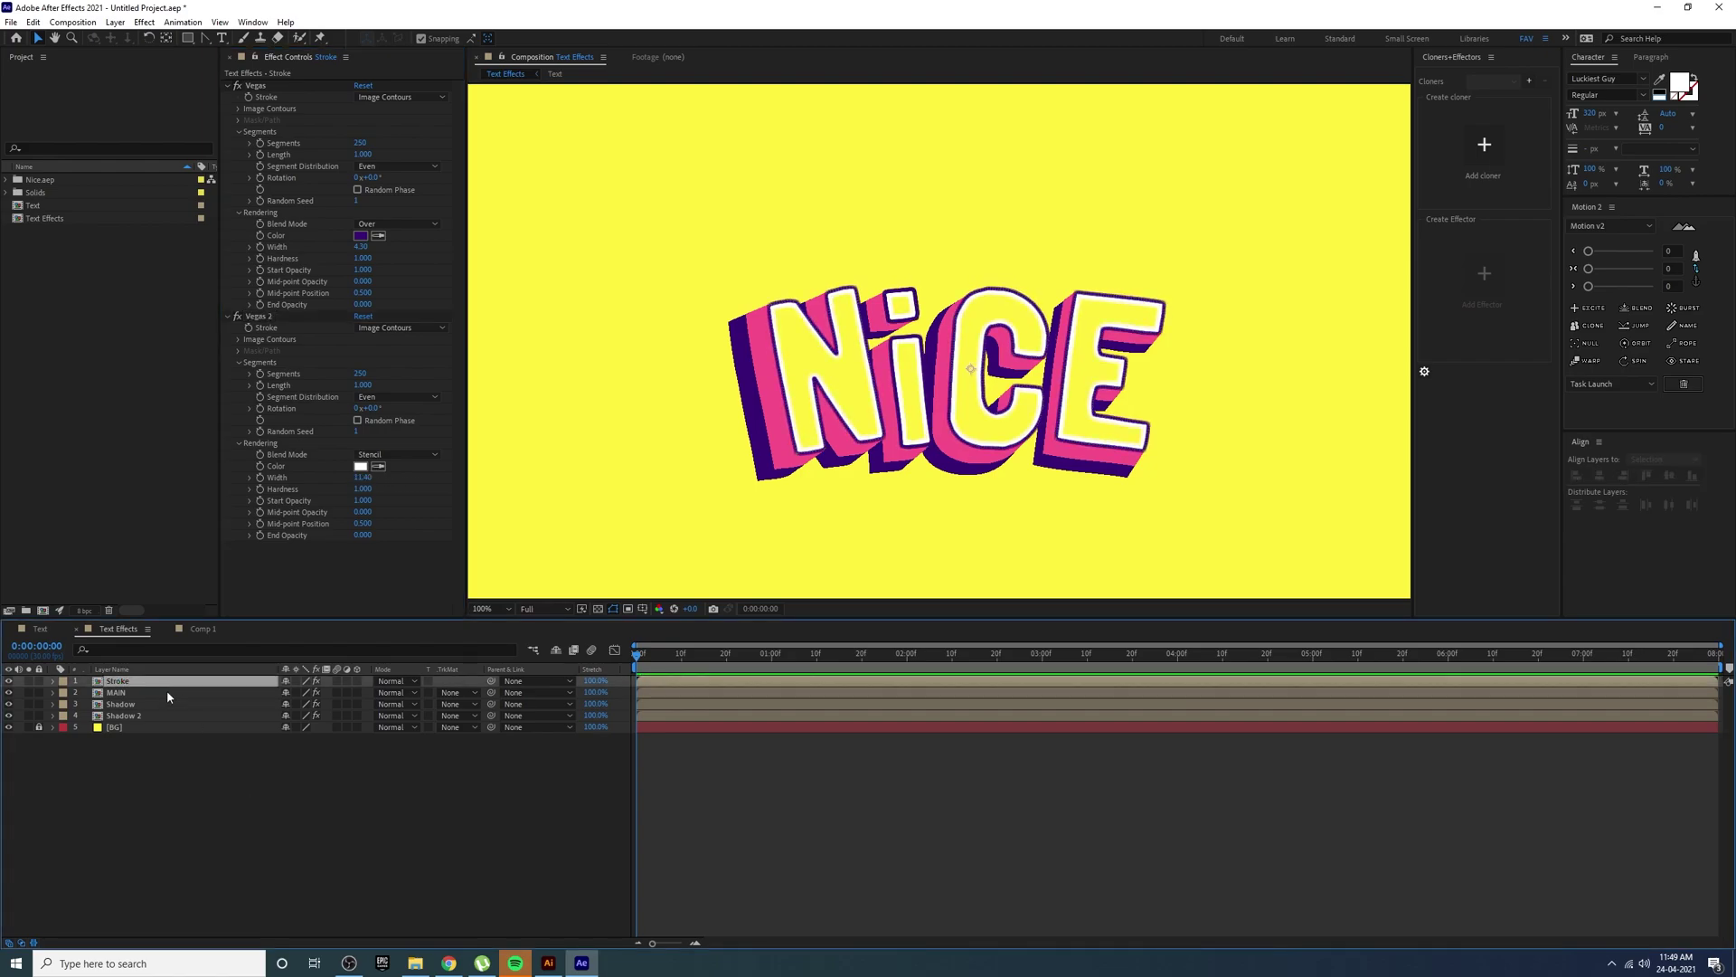
left_click(180, 760)
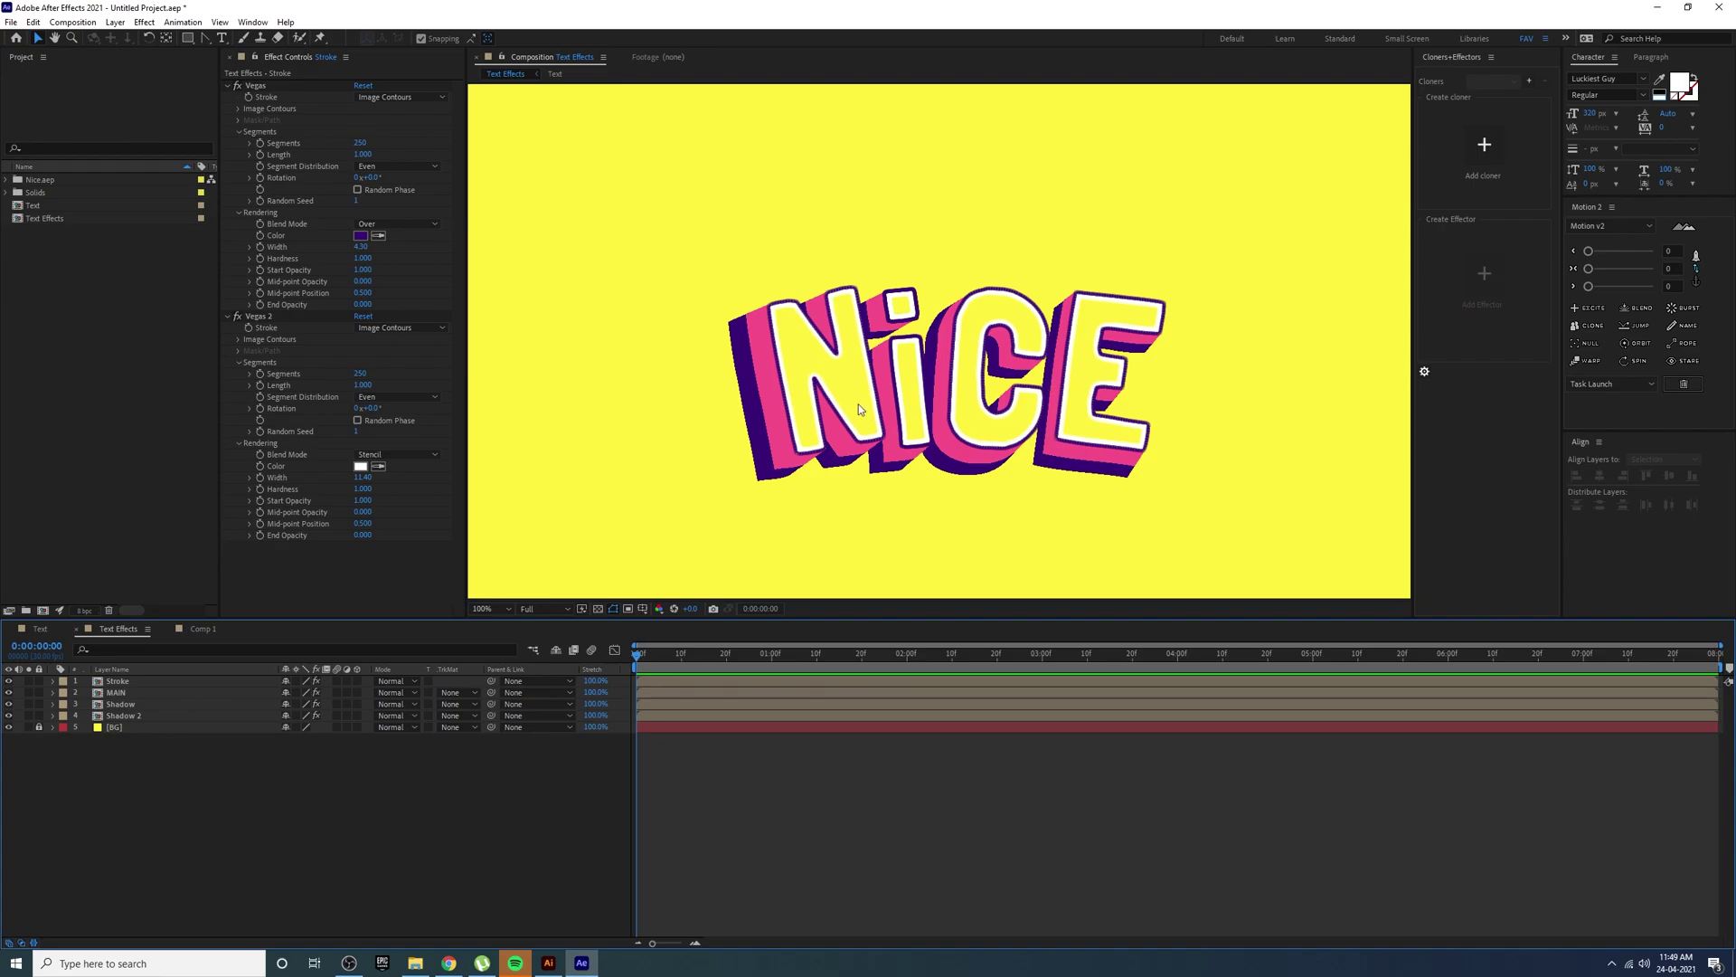
- Create a white solid named Dots at the full composition size
right_click(224, 793)
mouse_move(266, 801)
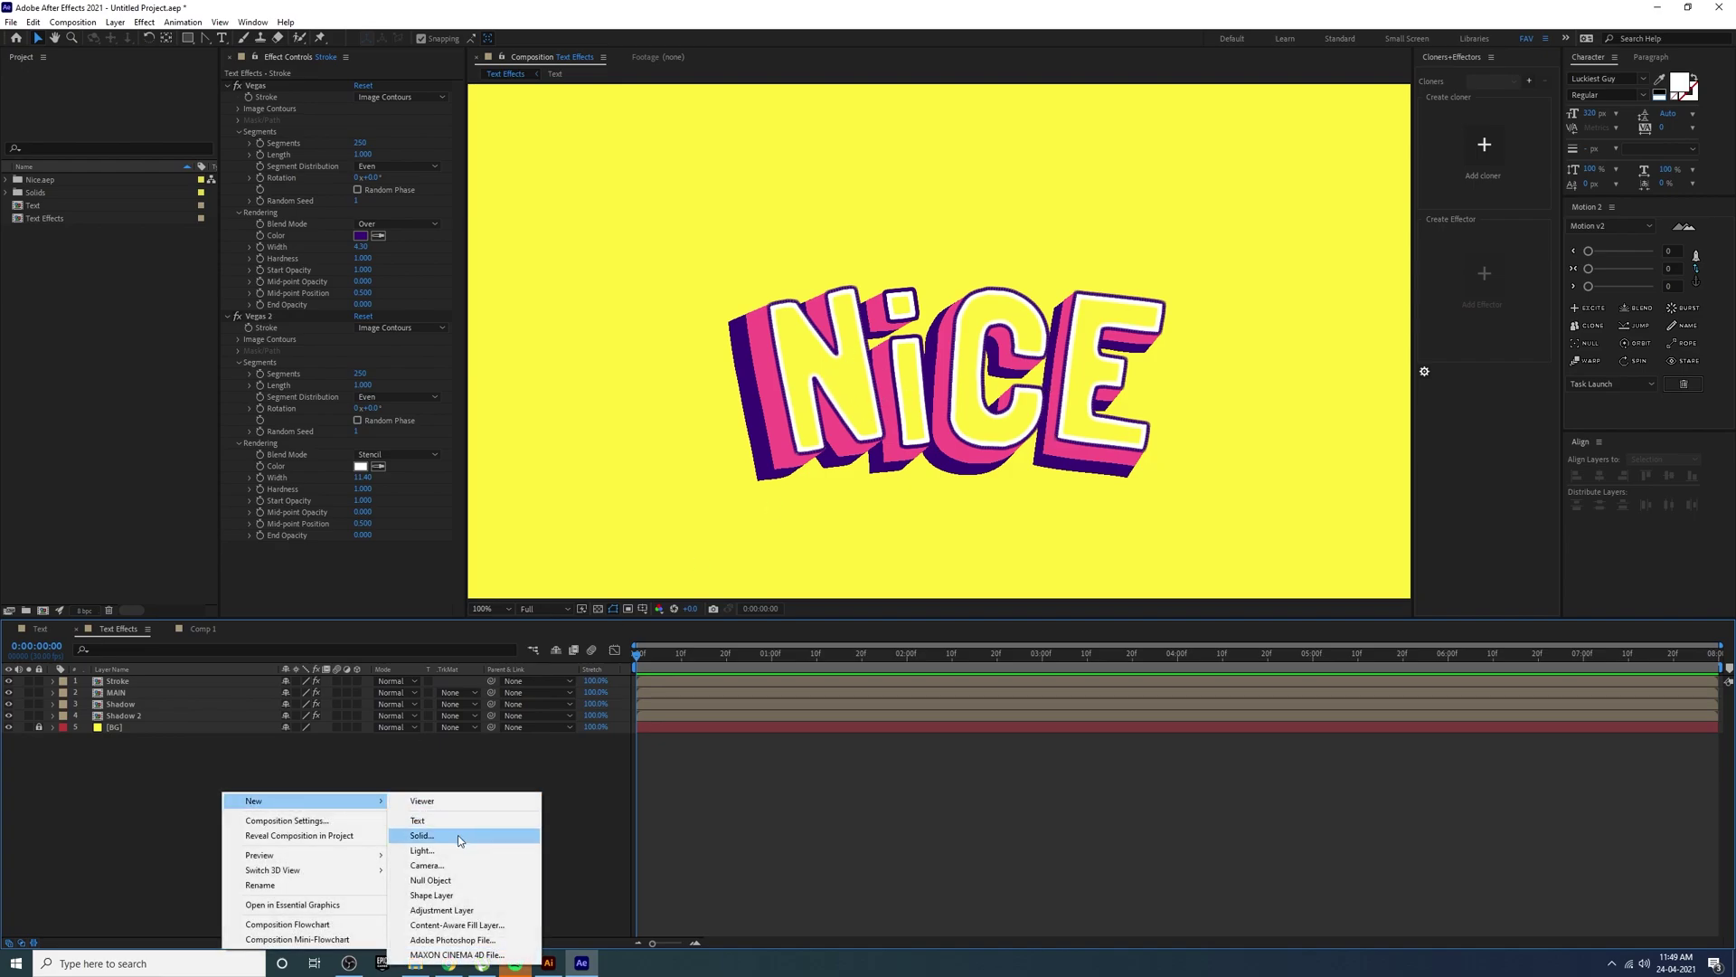
left_click(457, 837)
left_click(706, 557)
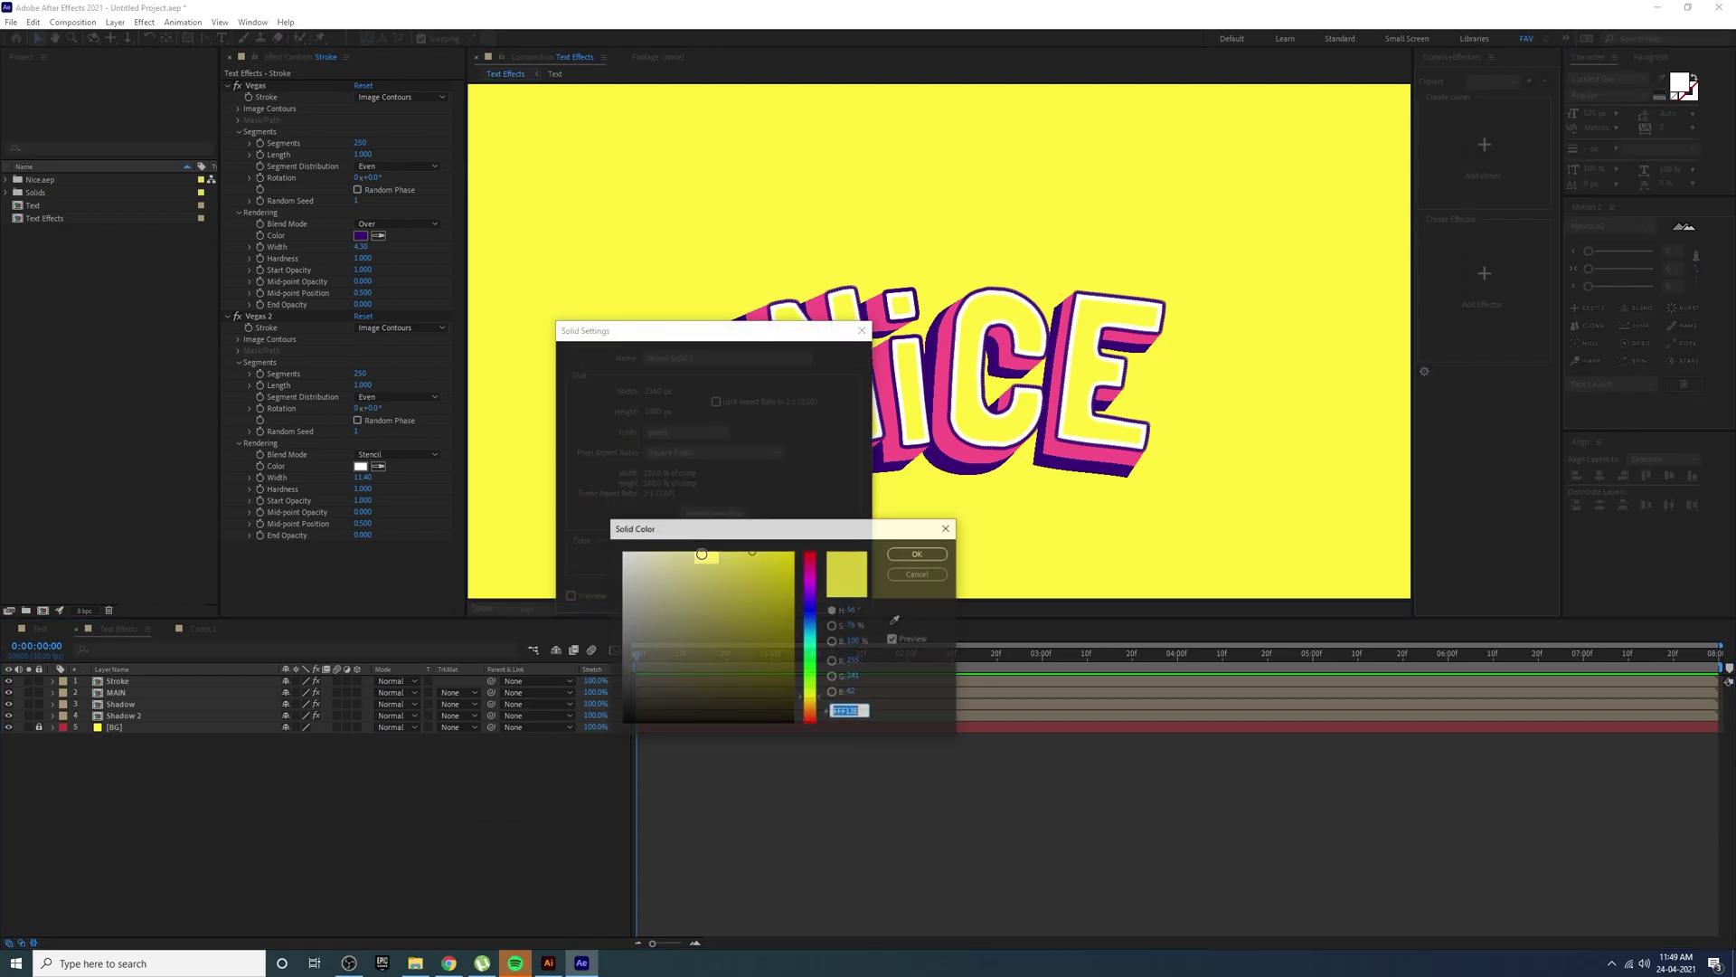
left_click(908, 554)
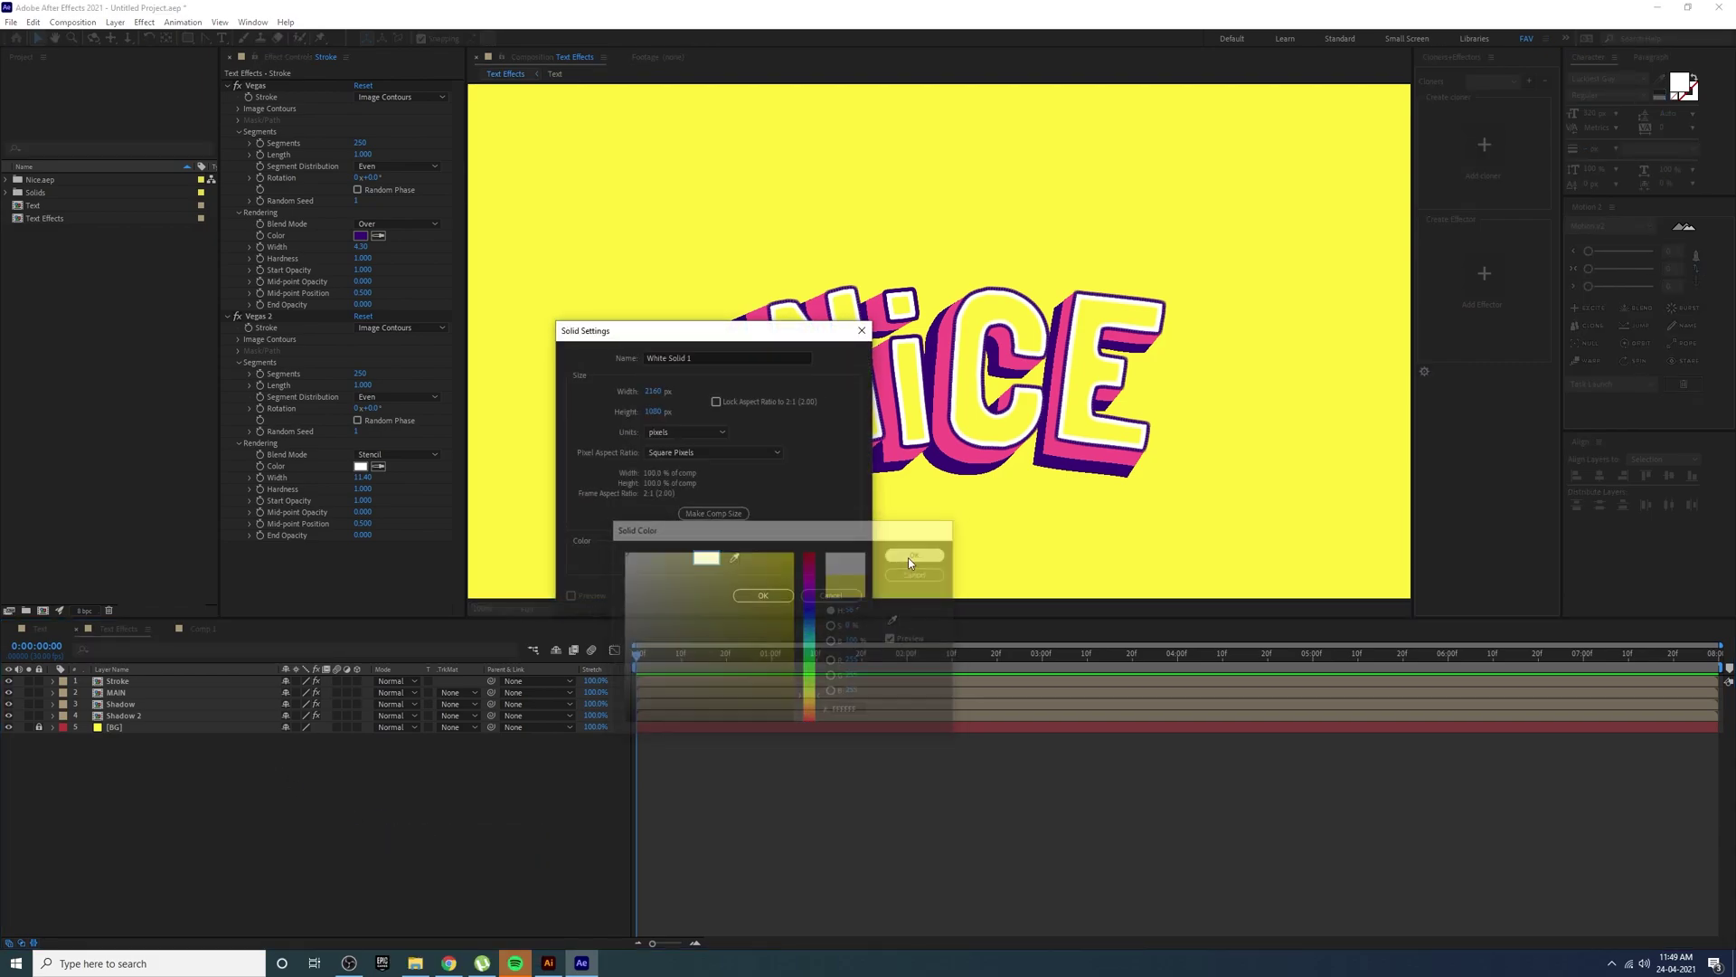
left_click(707, 358)
type("Dot")
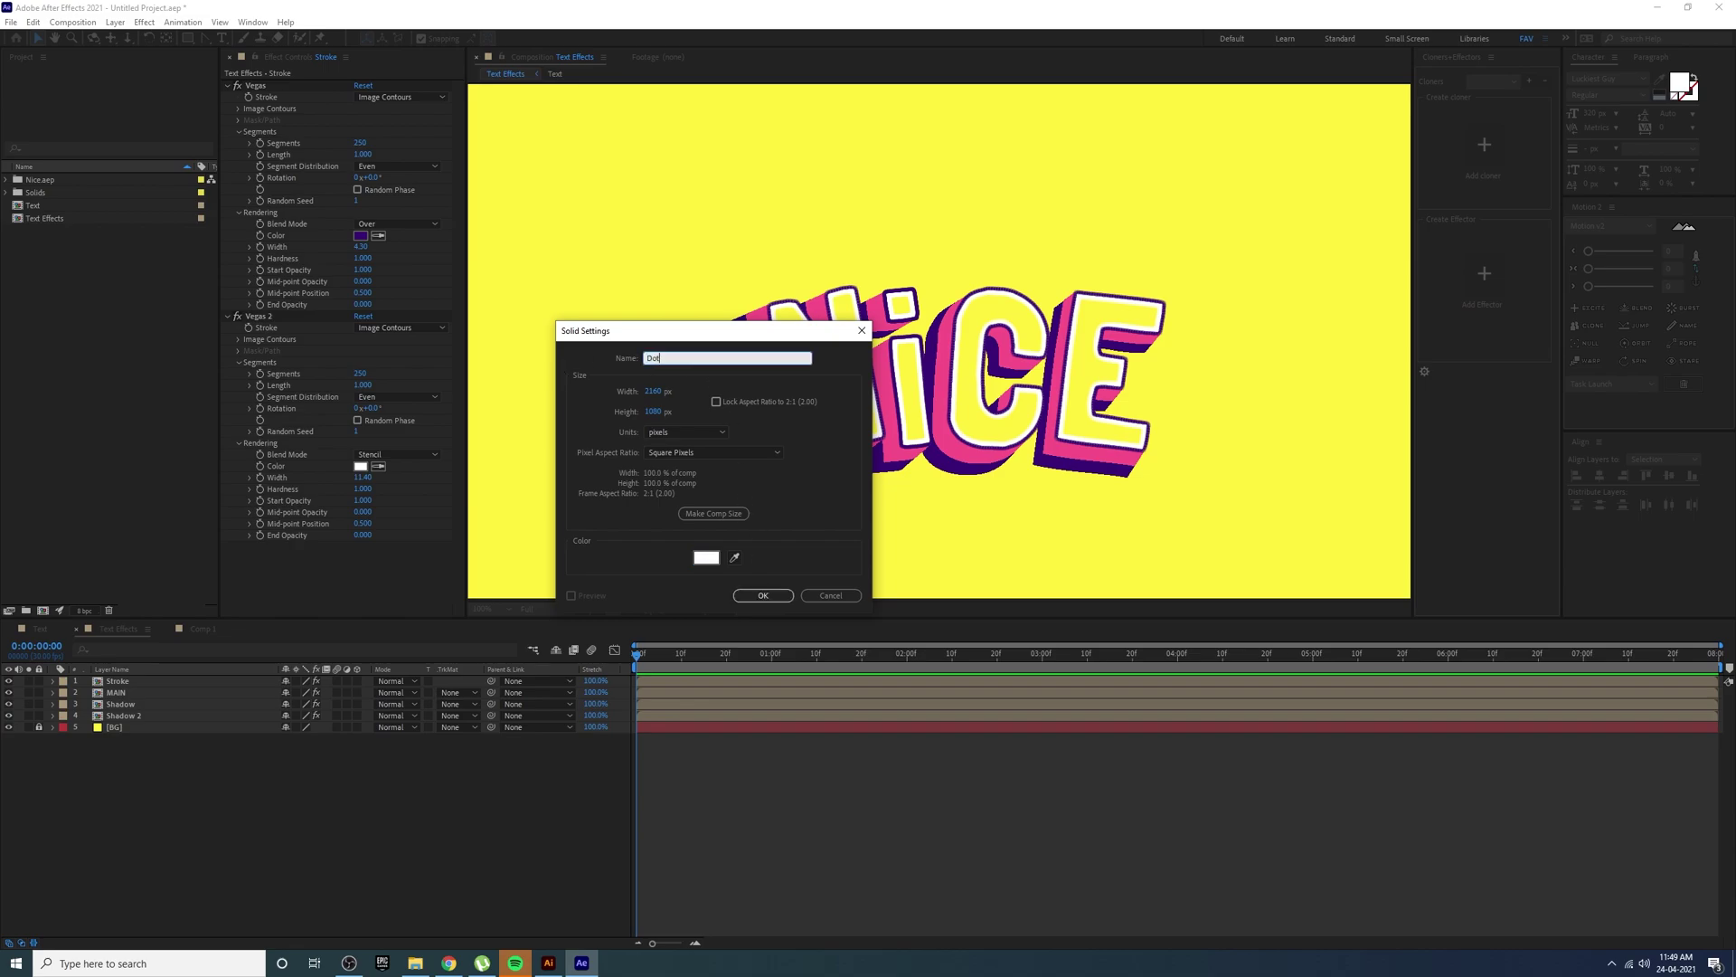
left_click(764, 595)
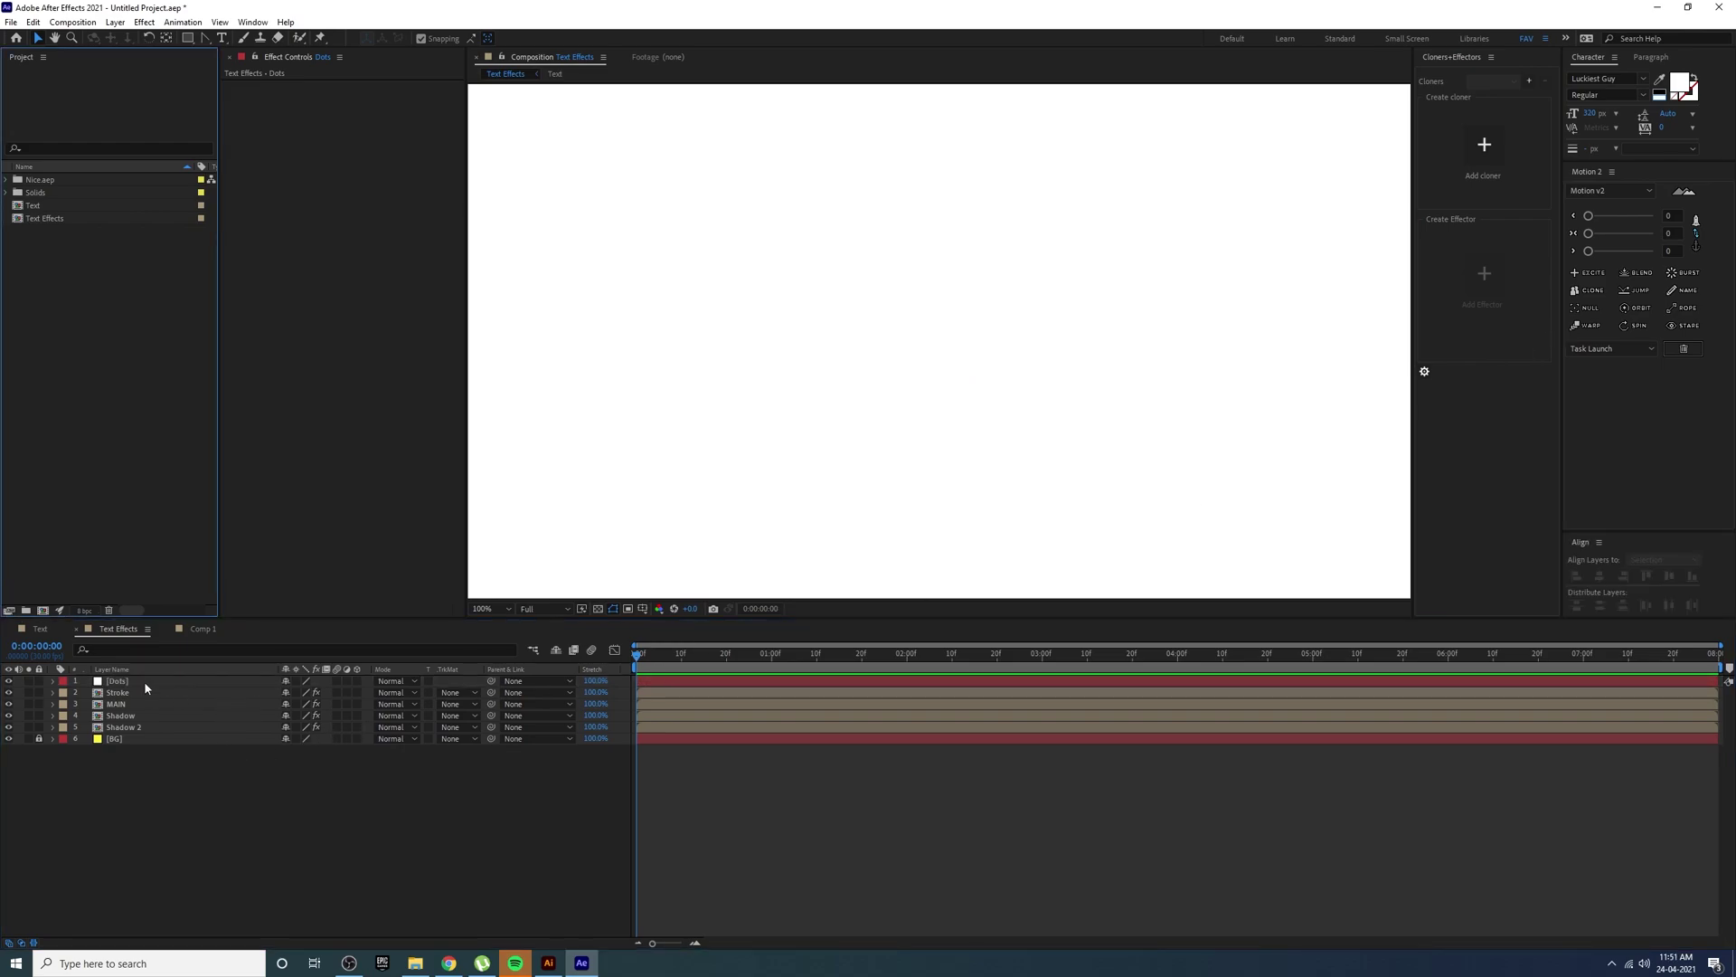
- Apply the CC Griddler distort effect to the Dots layer
left_click(143, 681)
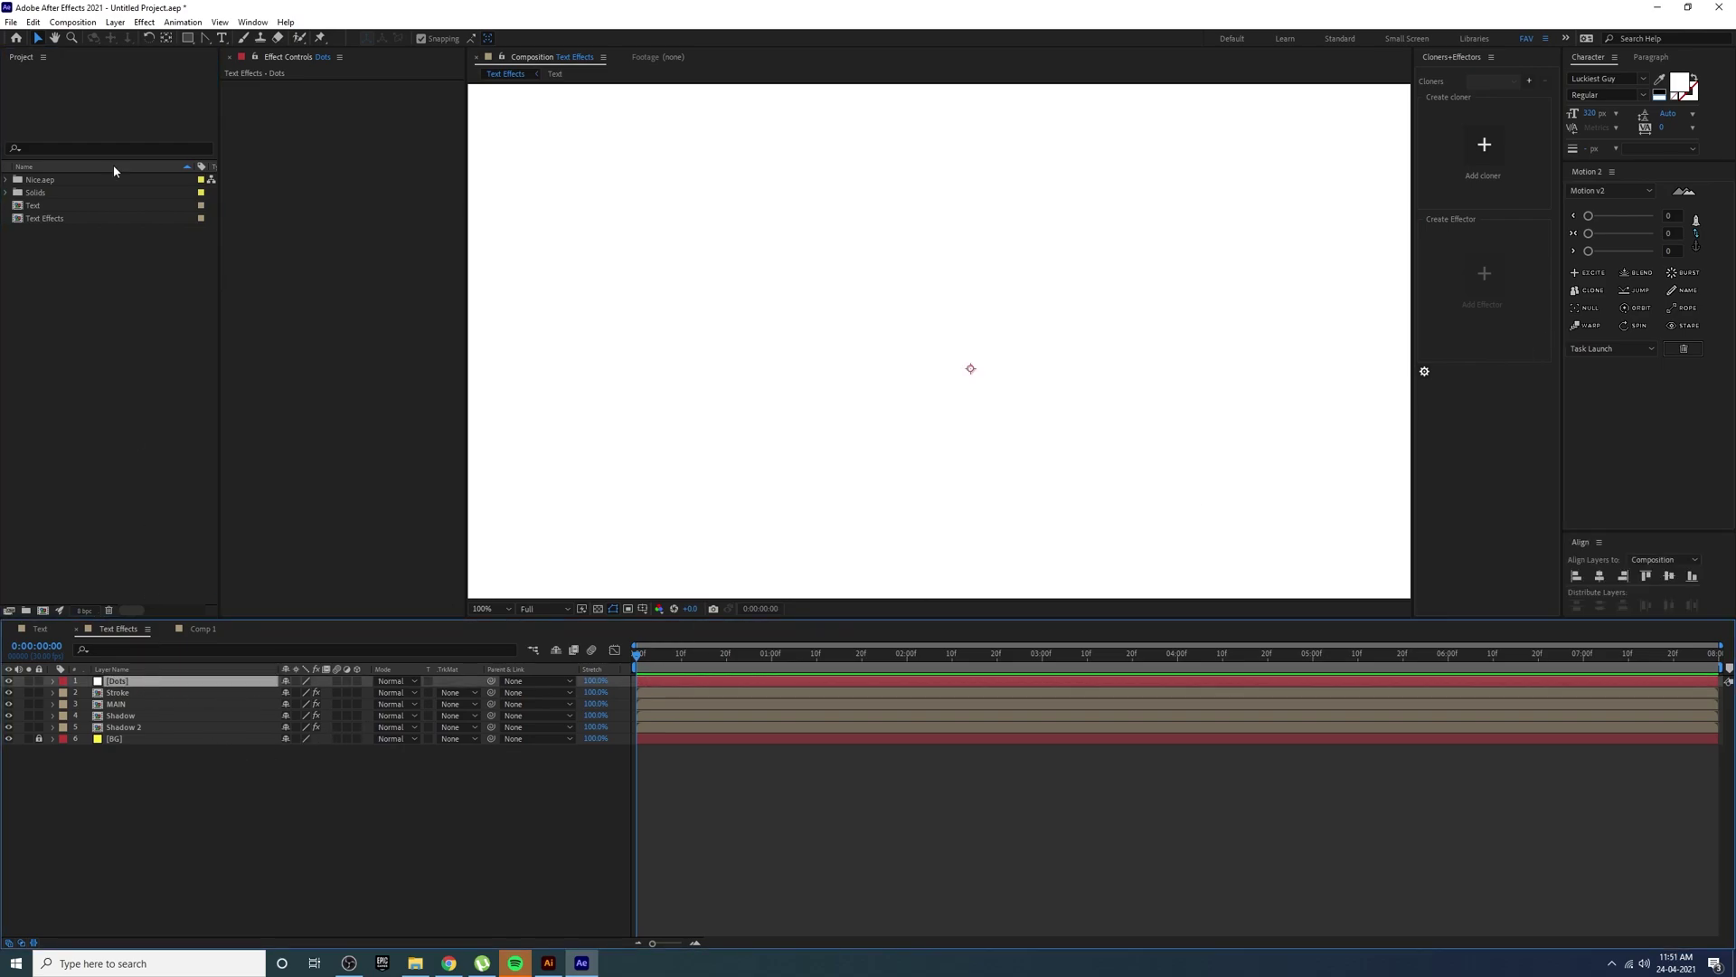
left_click(144, 23)
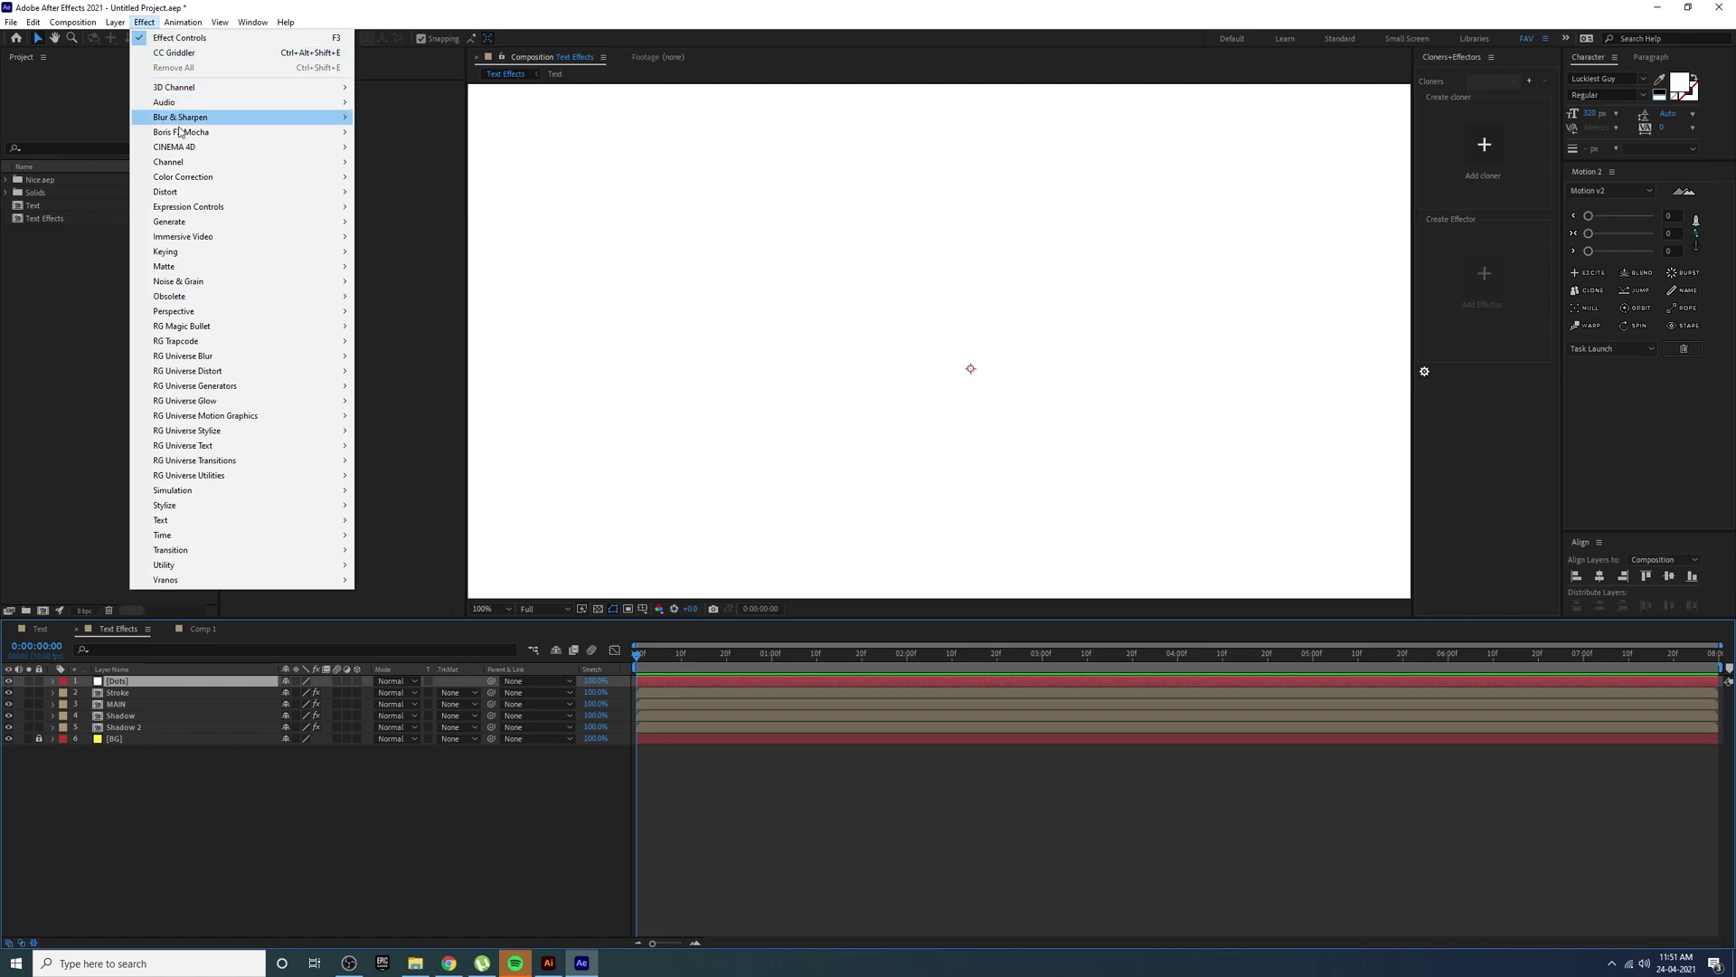
mouse_move(198, 181)
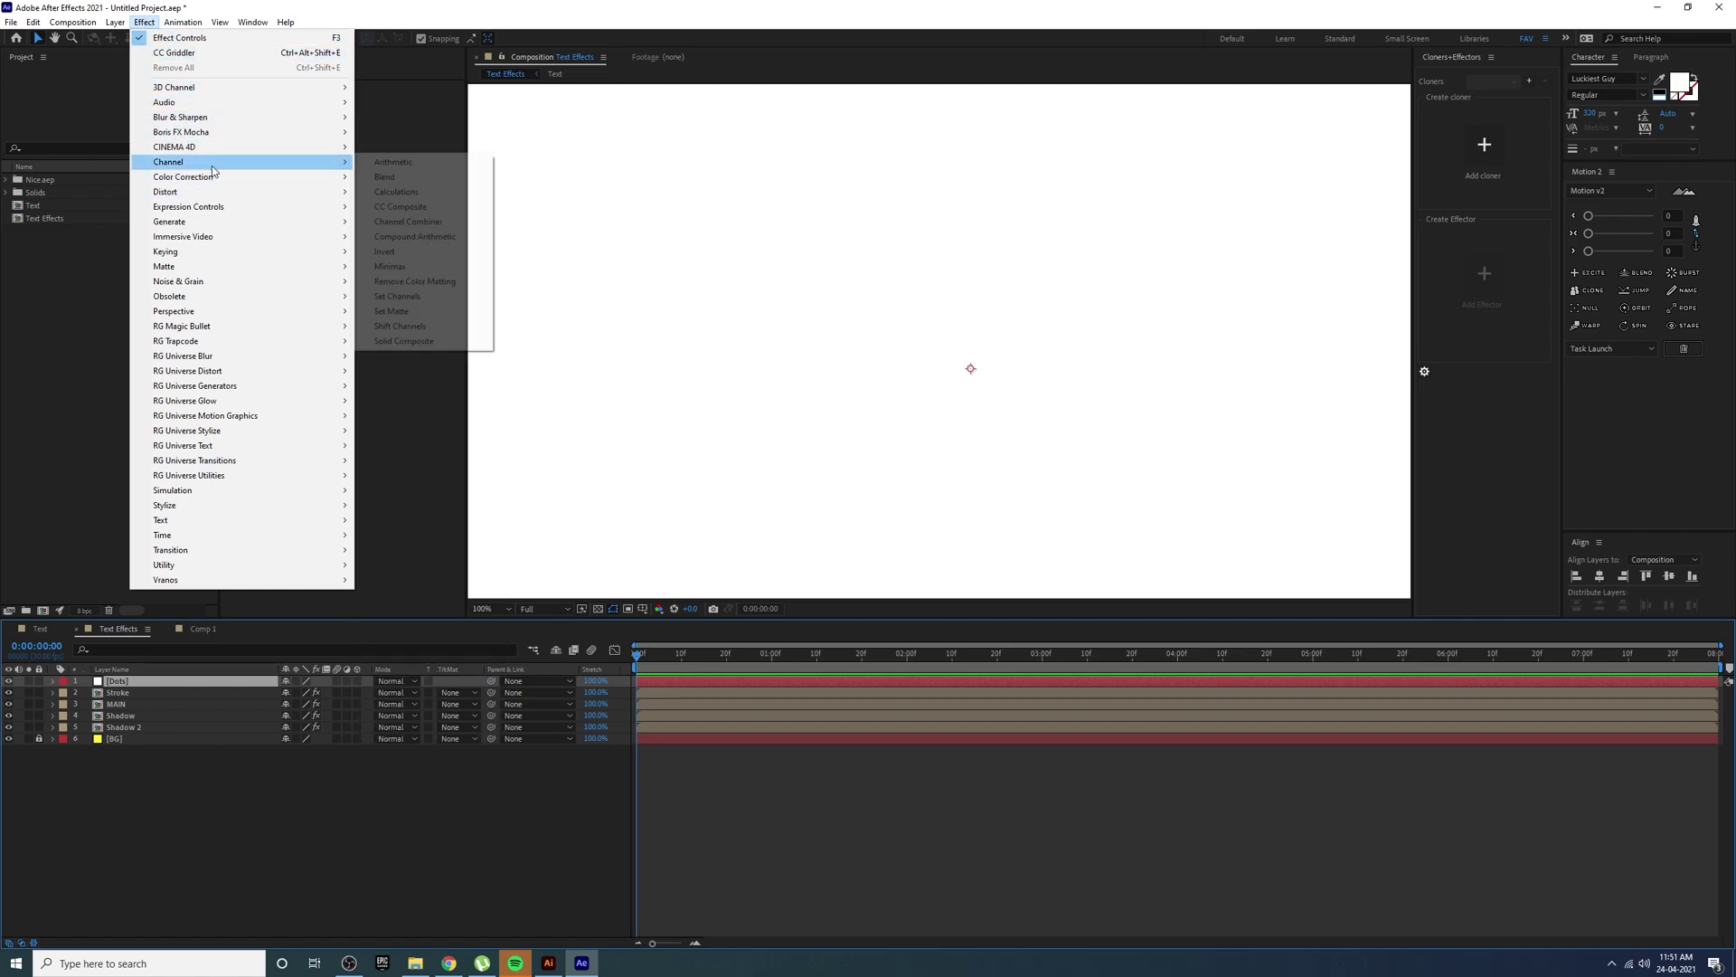
mouse_move(249, 194)
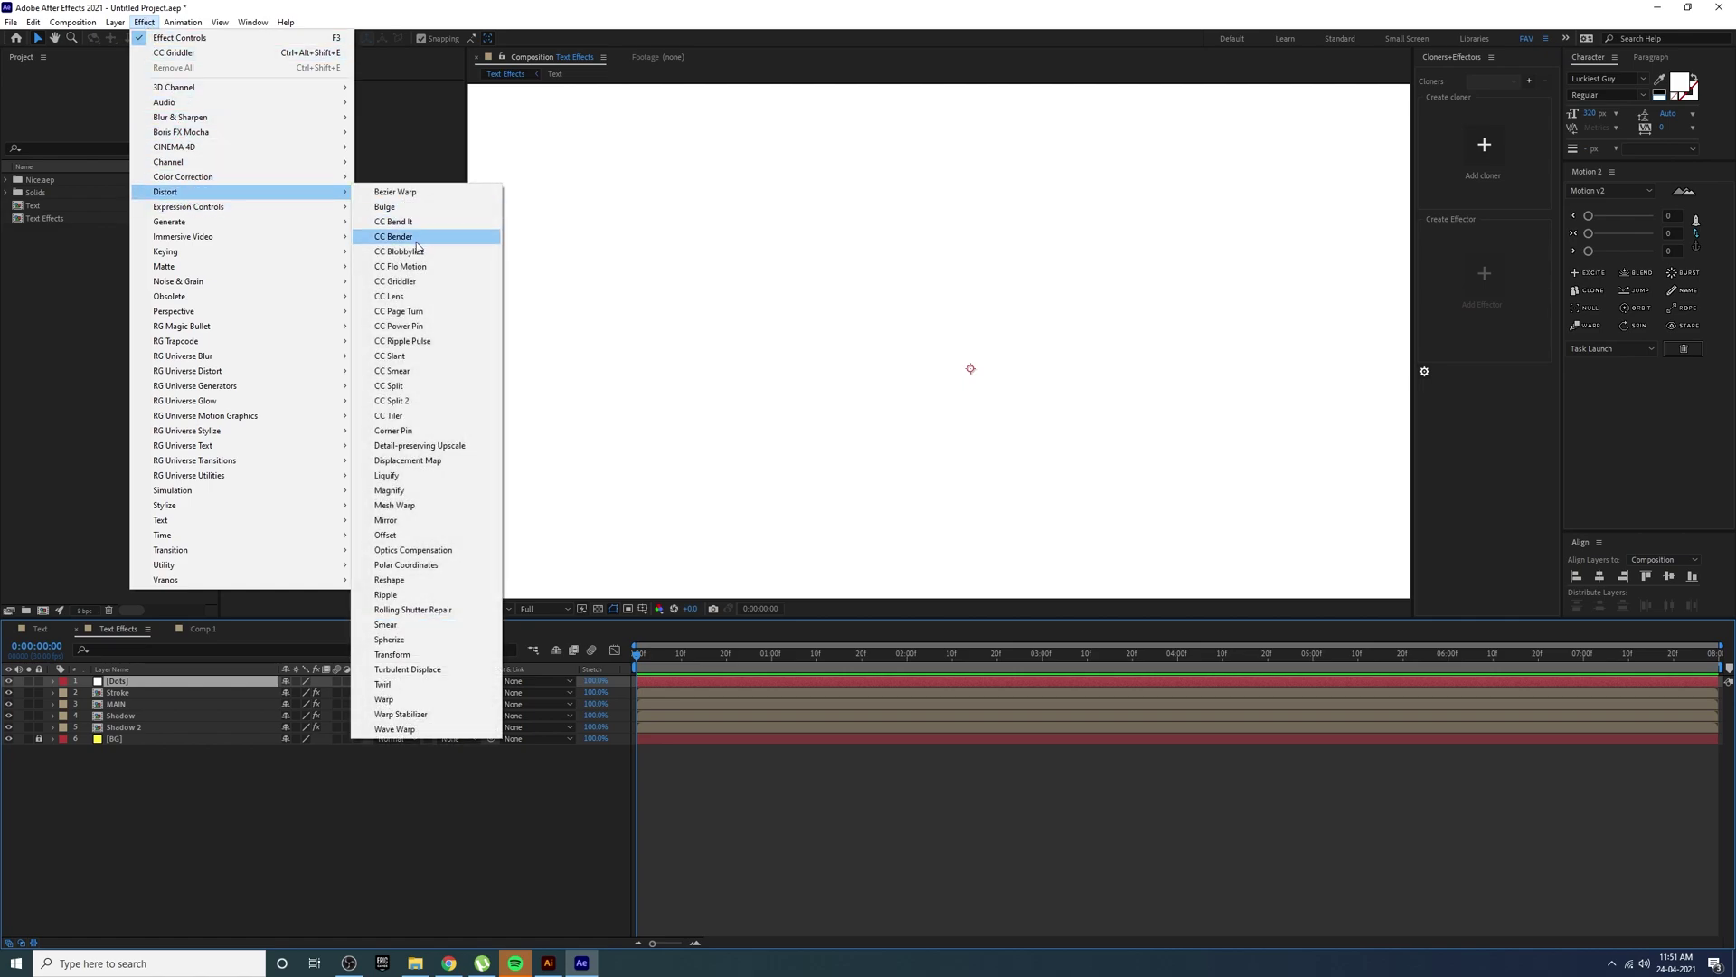
left_click(394, 283)
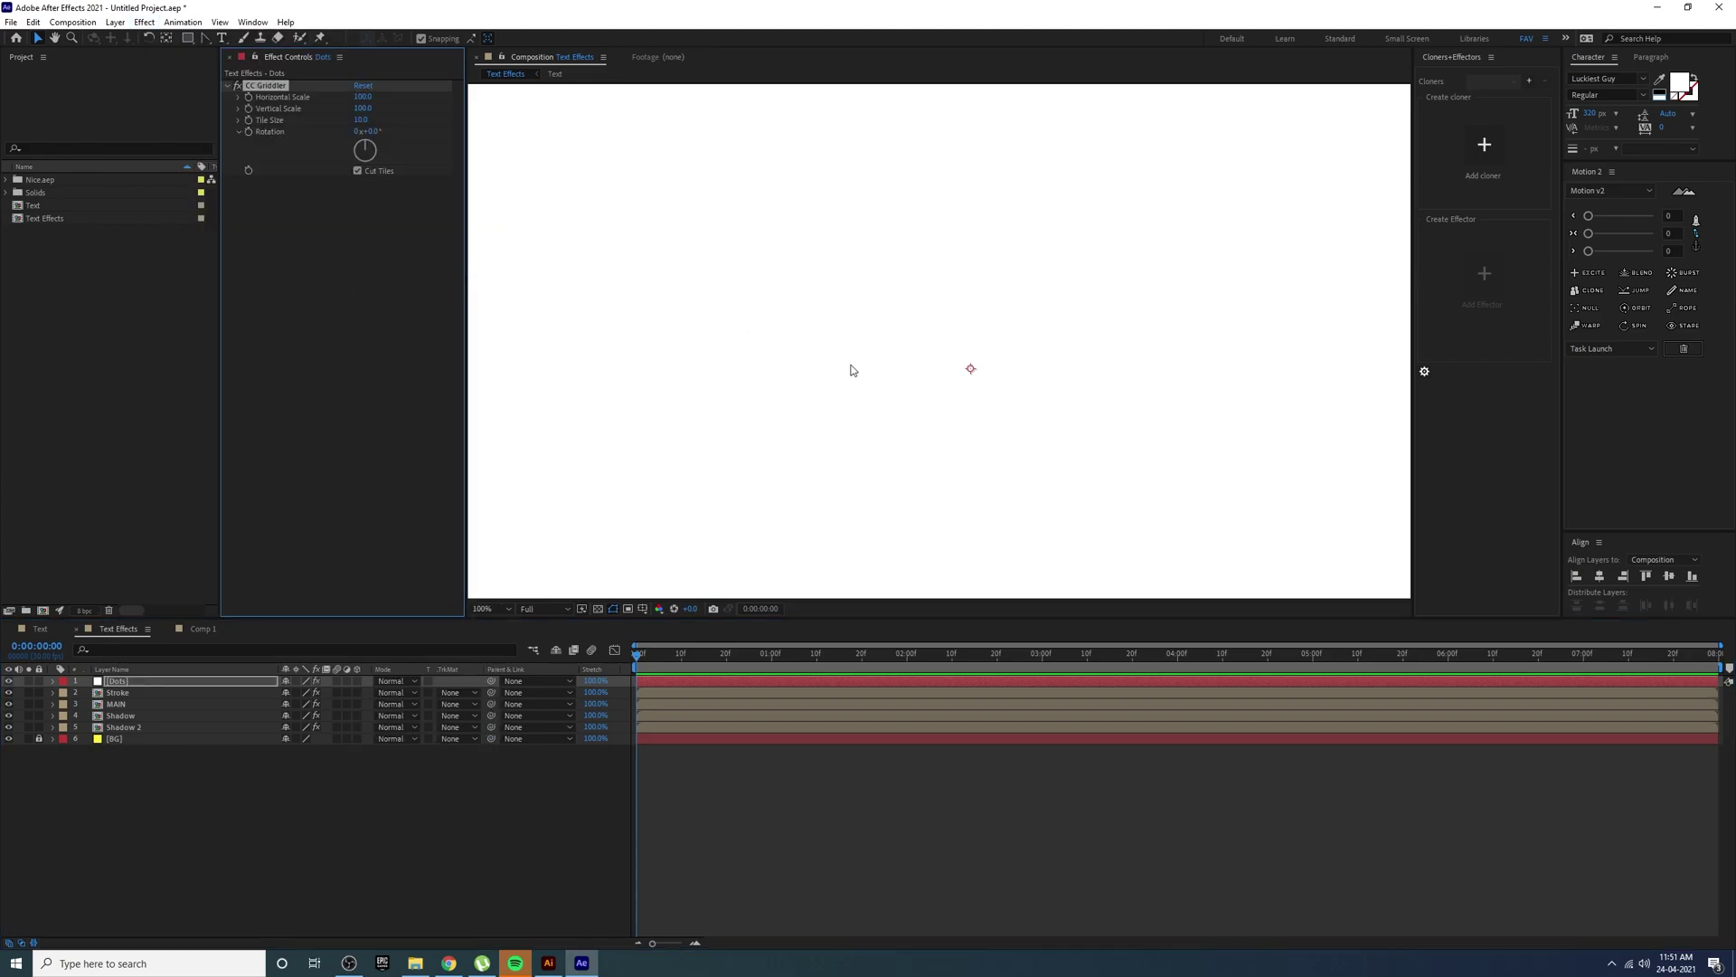
- Set CC Griddler's horizontal and vertical scale to 2 on the Dots layer
left_click_drag(361, 97, 334, 121)
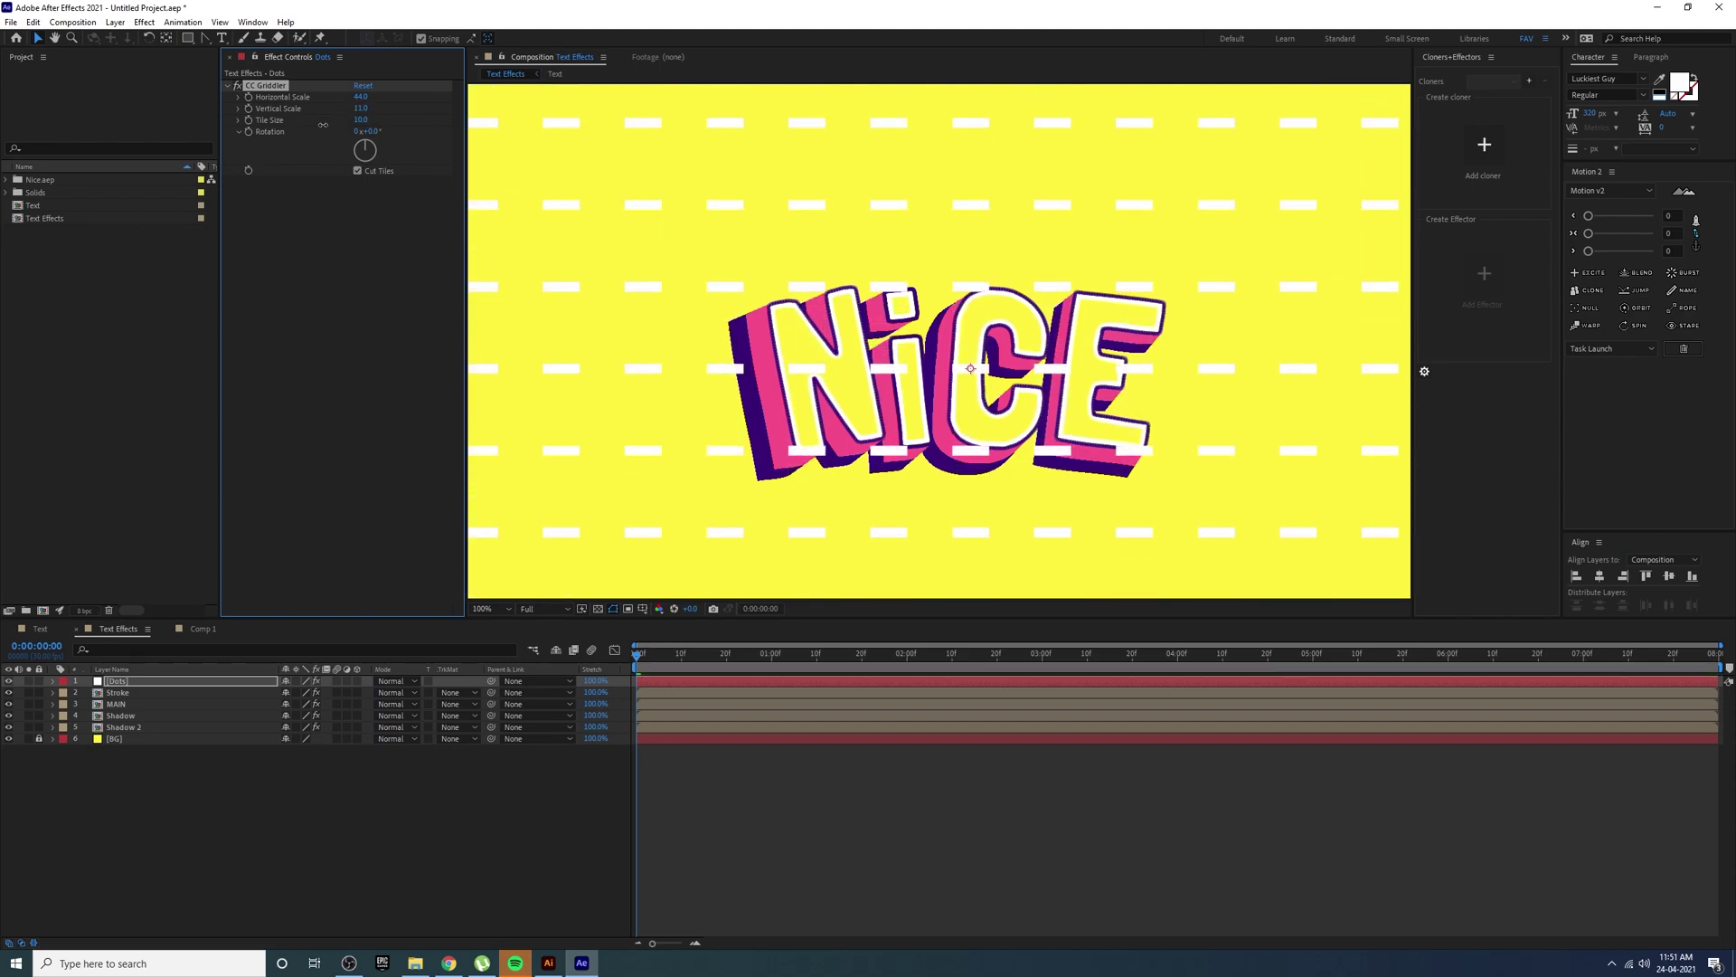
left_click(360, 96)
type("2")
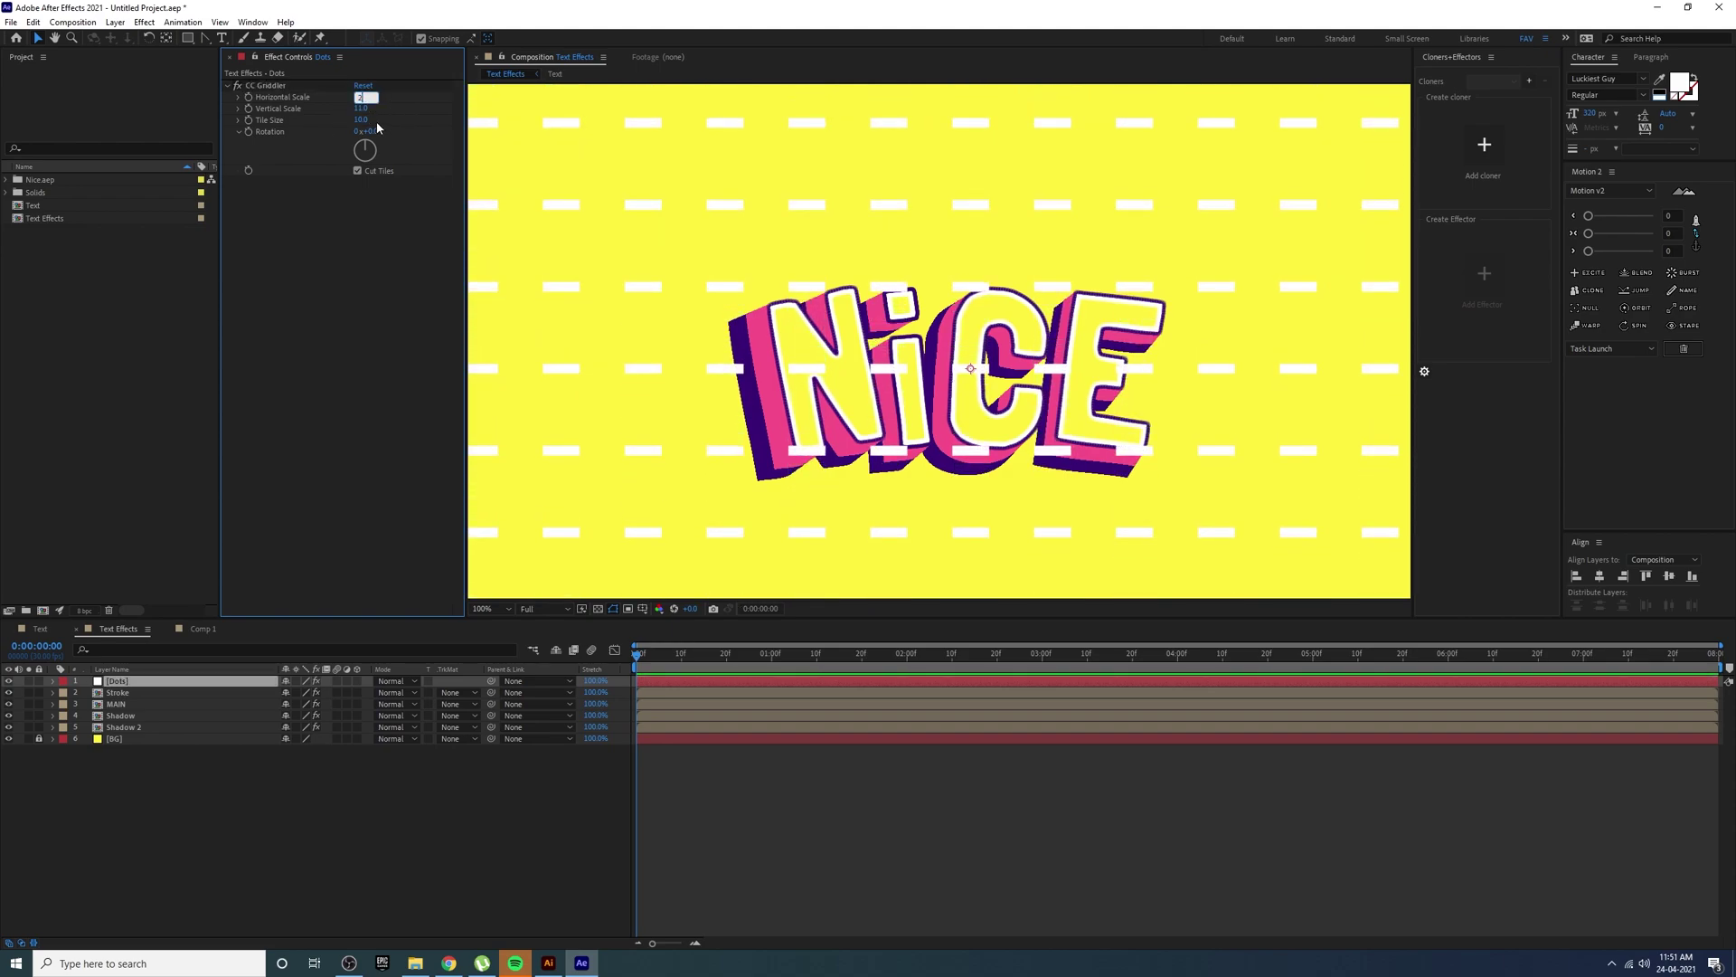
key("Tab")
type("2")
key("Return")
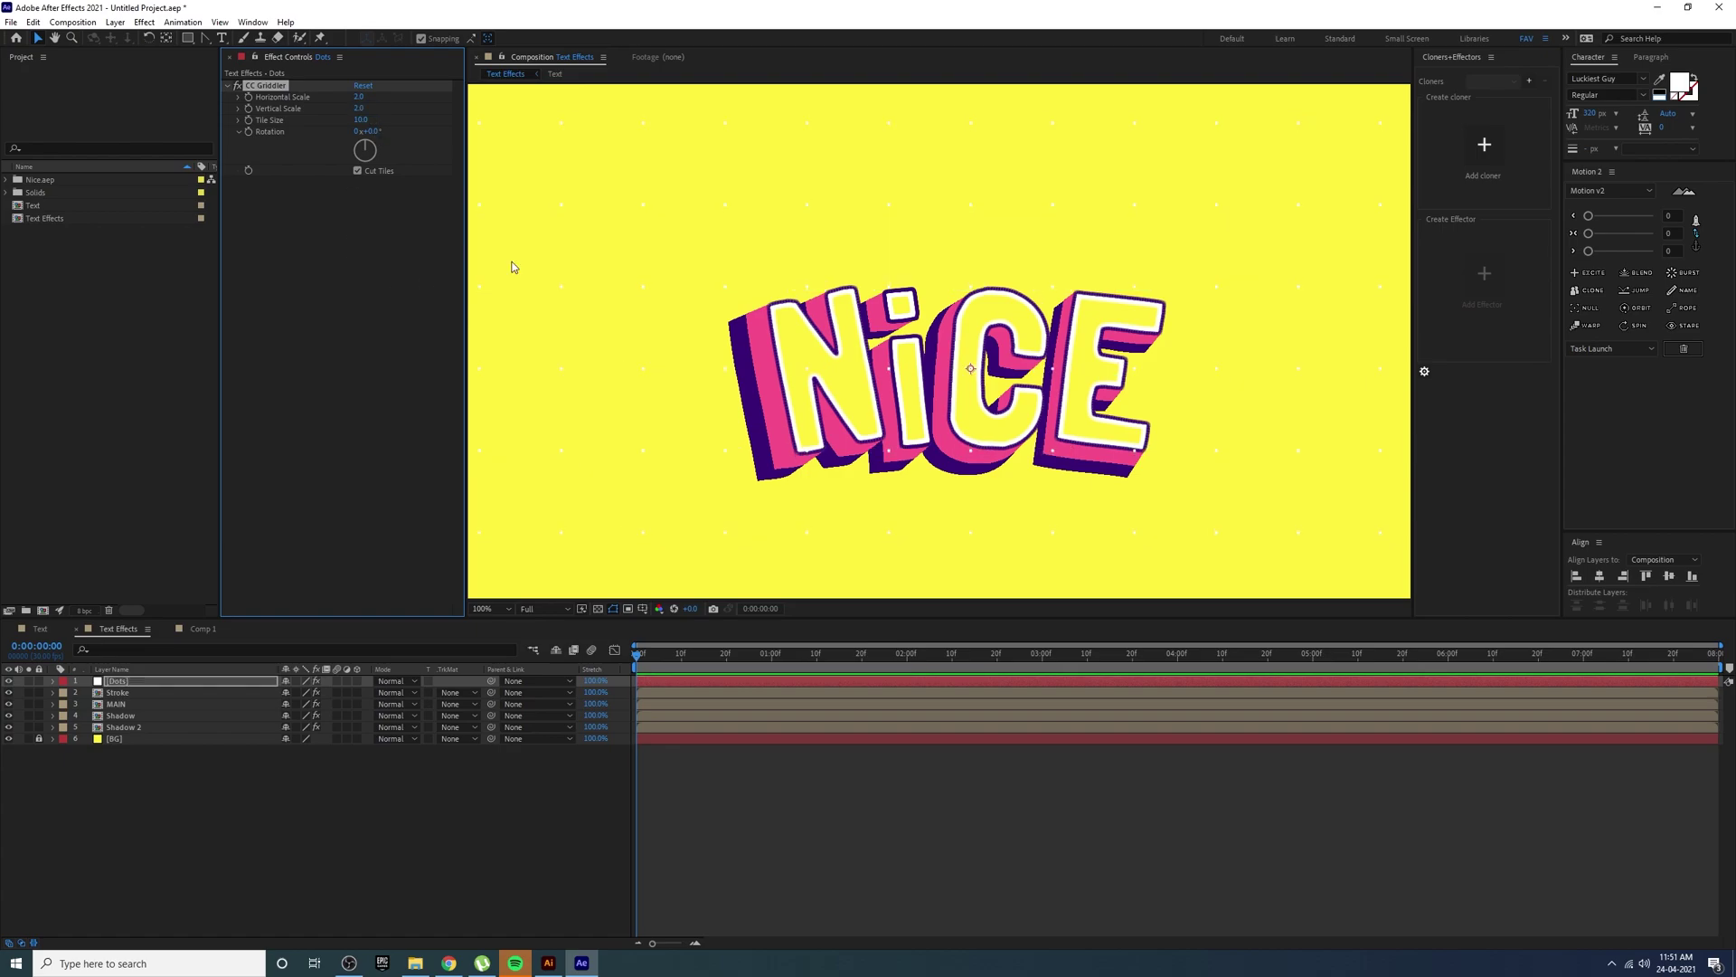
scroll(1118, 194, "down", 2)
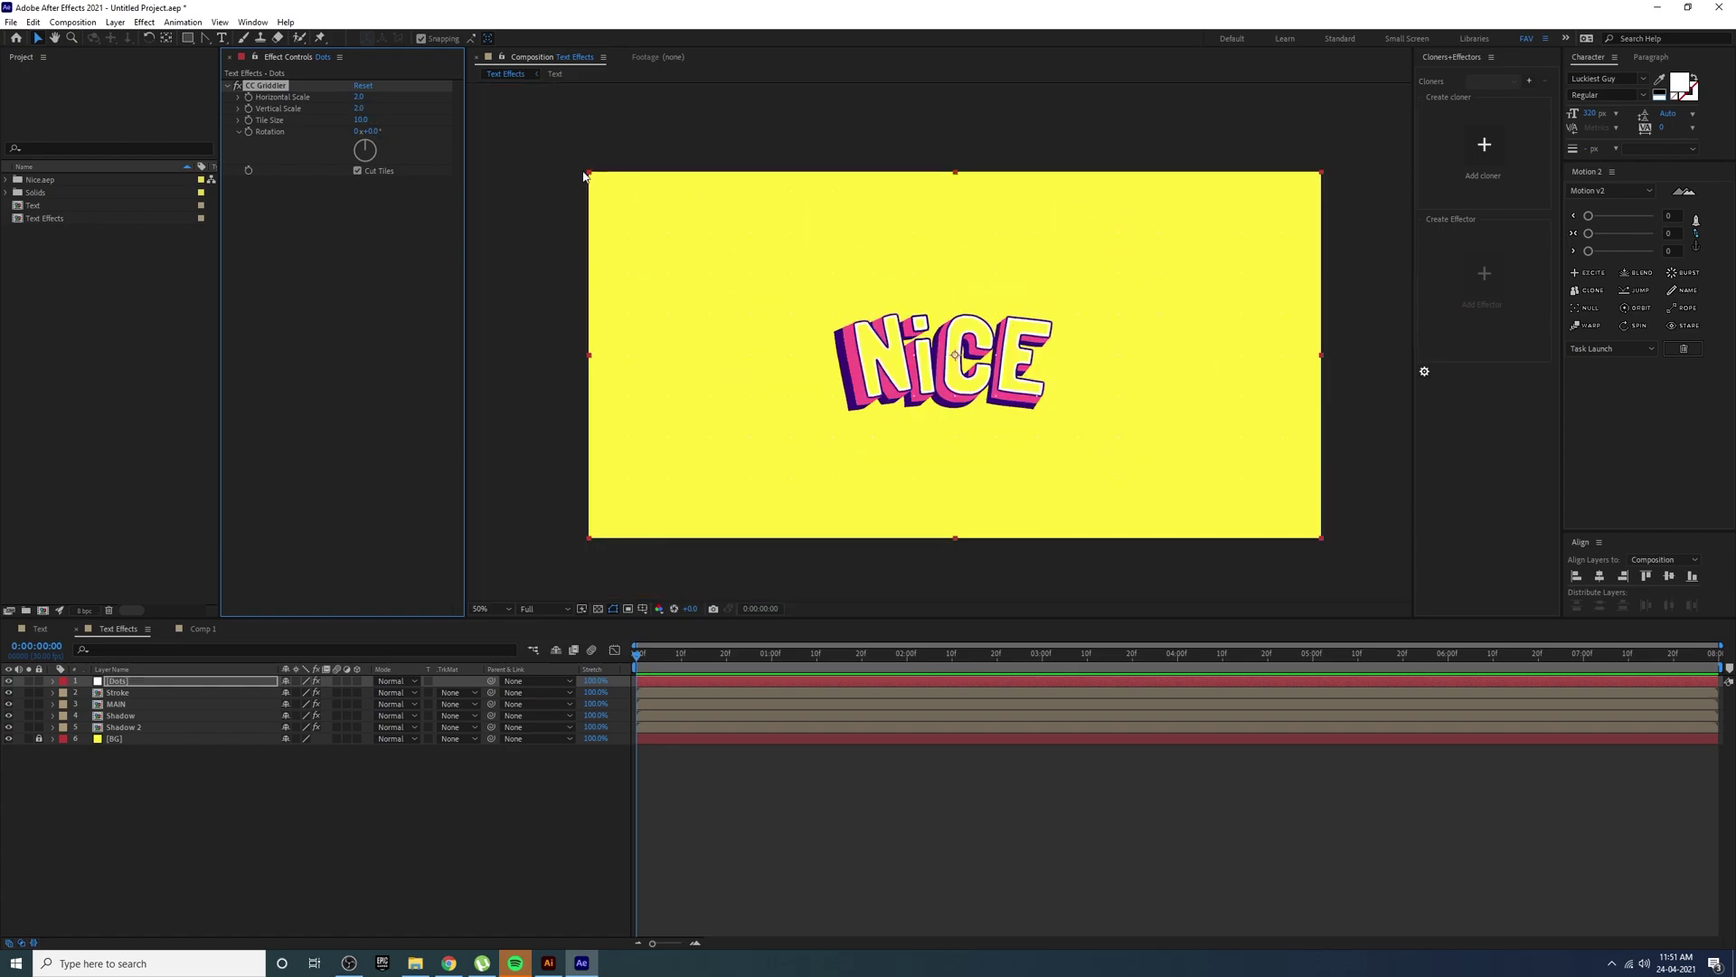
- Set CC Griddler's horizontal and vertical scale to 5 on the Dots layer
left_click(359, 97)
type("5")
key("Tab")
type("5")
key("Return")
scroll(1001, 375, "up", 2)
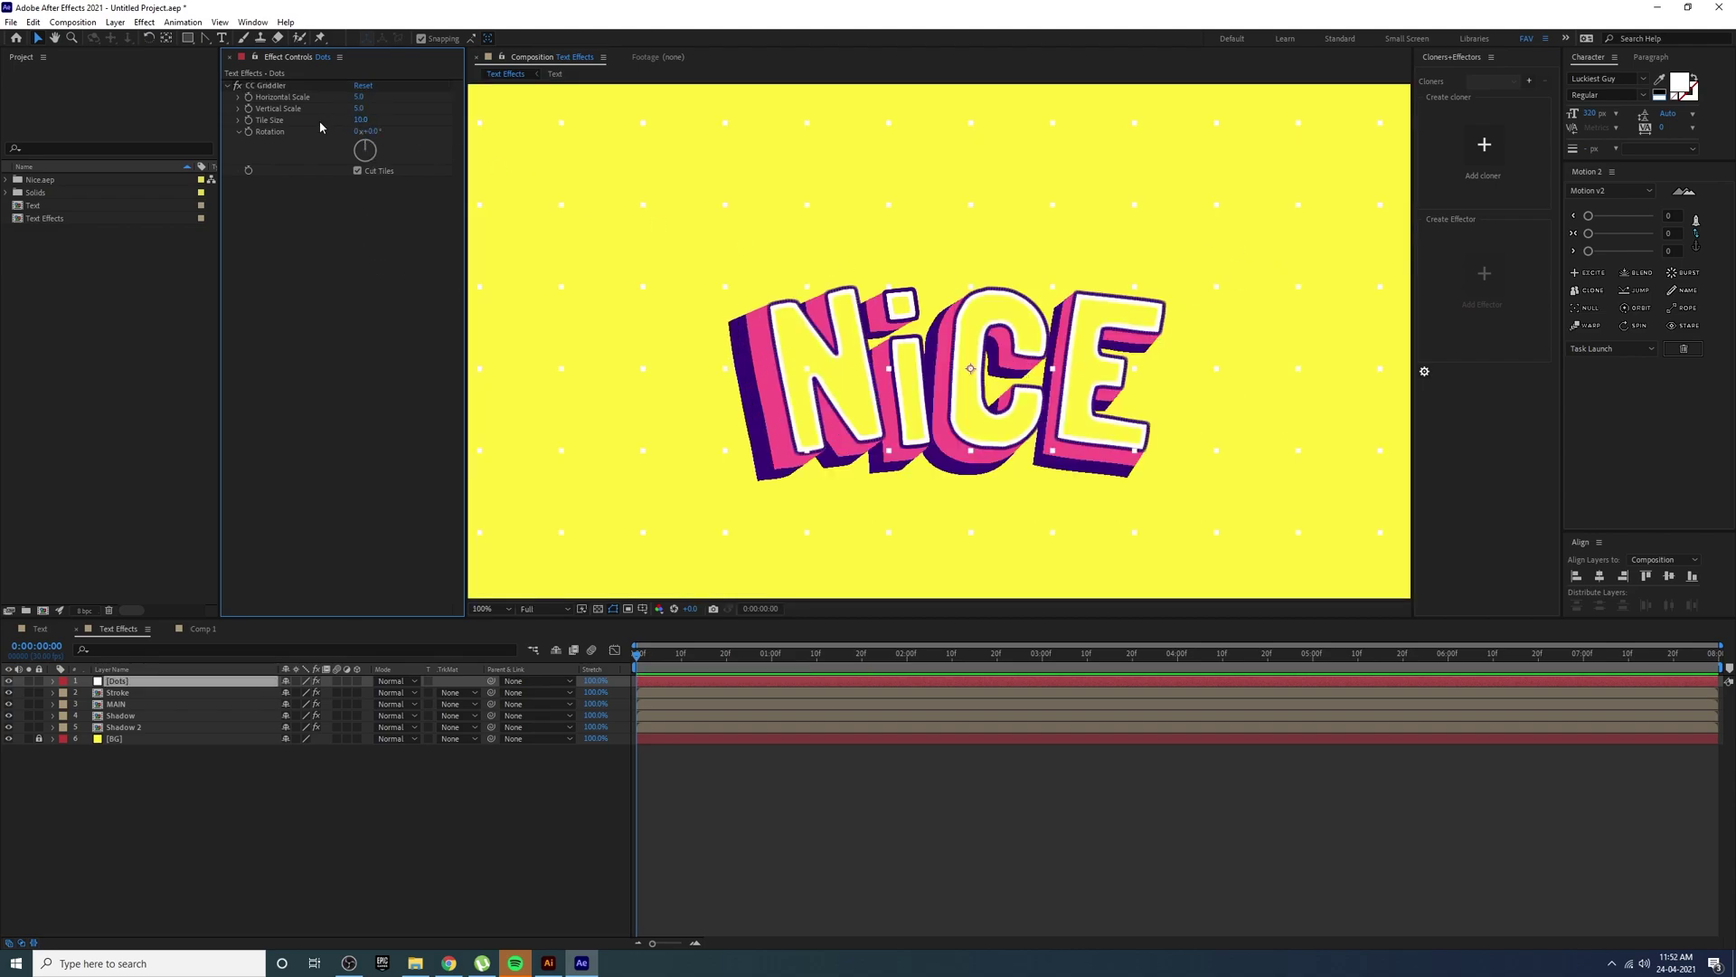
- Reduce the CC Griddler tile size to about 3.7 and place the Dots layer between Shadow 2 and BG
mouse_move(360, 119)
left_mouse_down()
mouse_move(402, 124)
mouse_move(333, 139)
left_mouse_up()
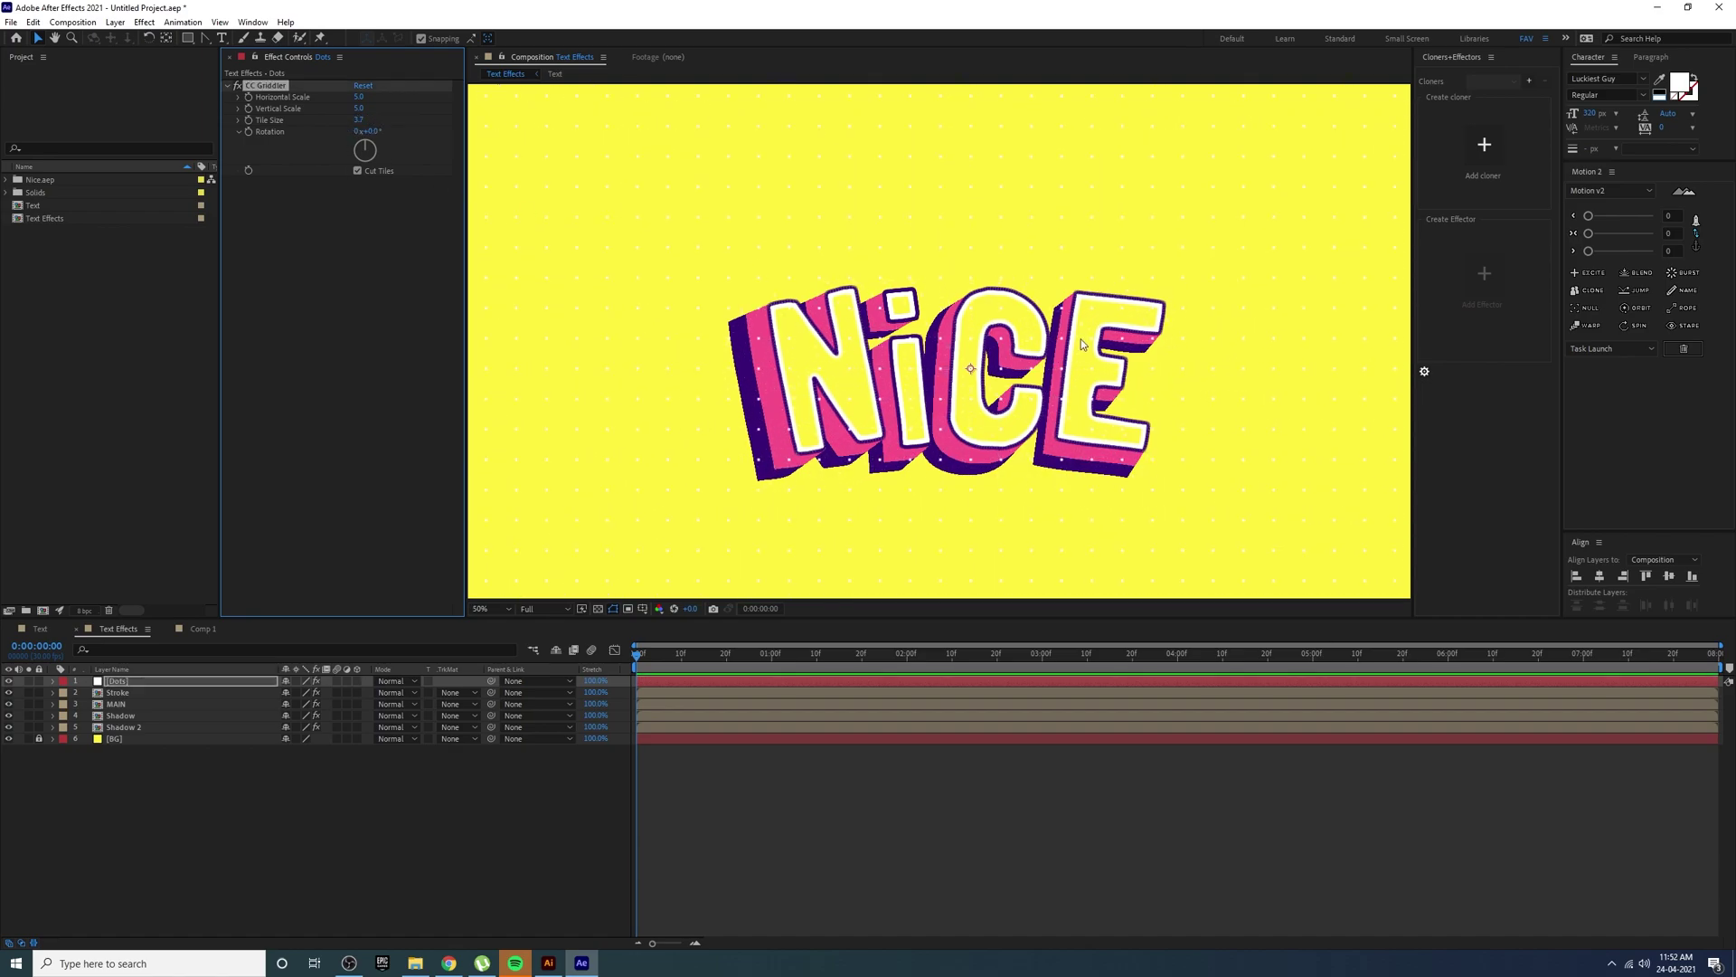
scroll(1028, 352, "down", 2)
scroll(1050, 360, "up", 2)
mouse_move(1289, 357)
left_mouse_down()
mouse_move(1149, 381)
mouse_move(1190, 404)
left_mouse_up()
left_click_drag(118, 681, 142, 734)
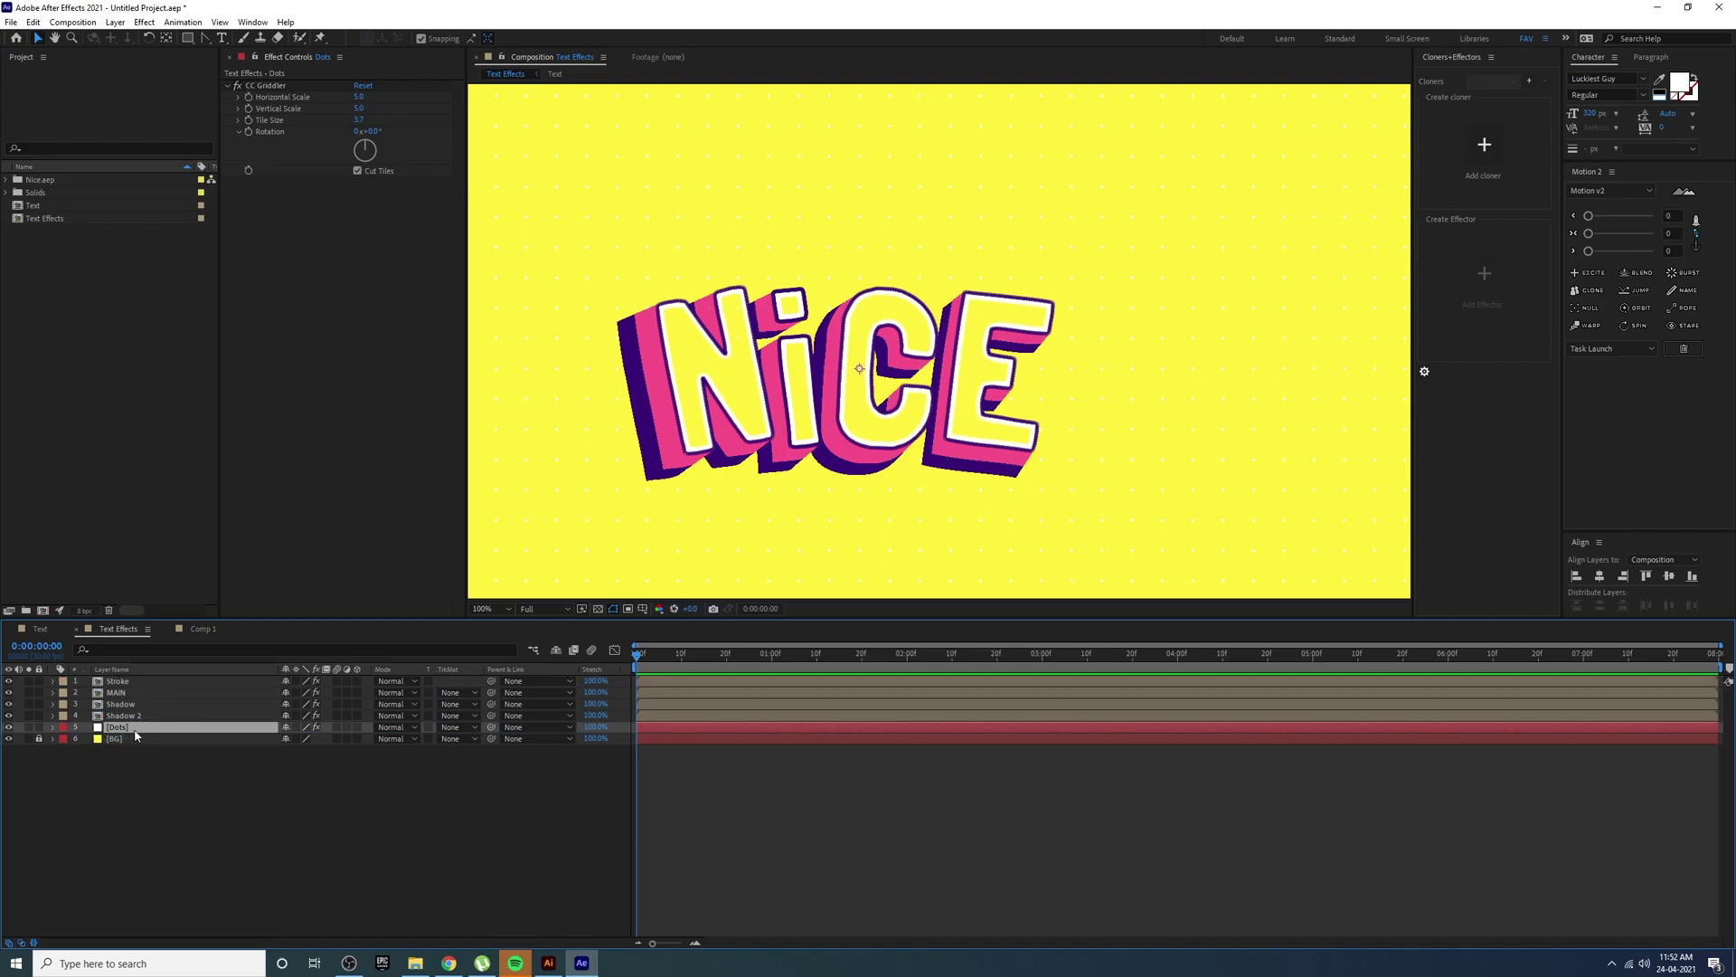
- Change the Dots solid's colour to a darker shade of the background yellow, C7B900
left_click(115, 23)
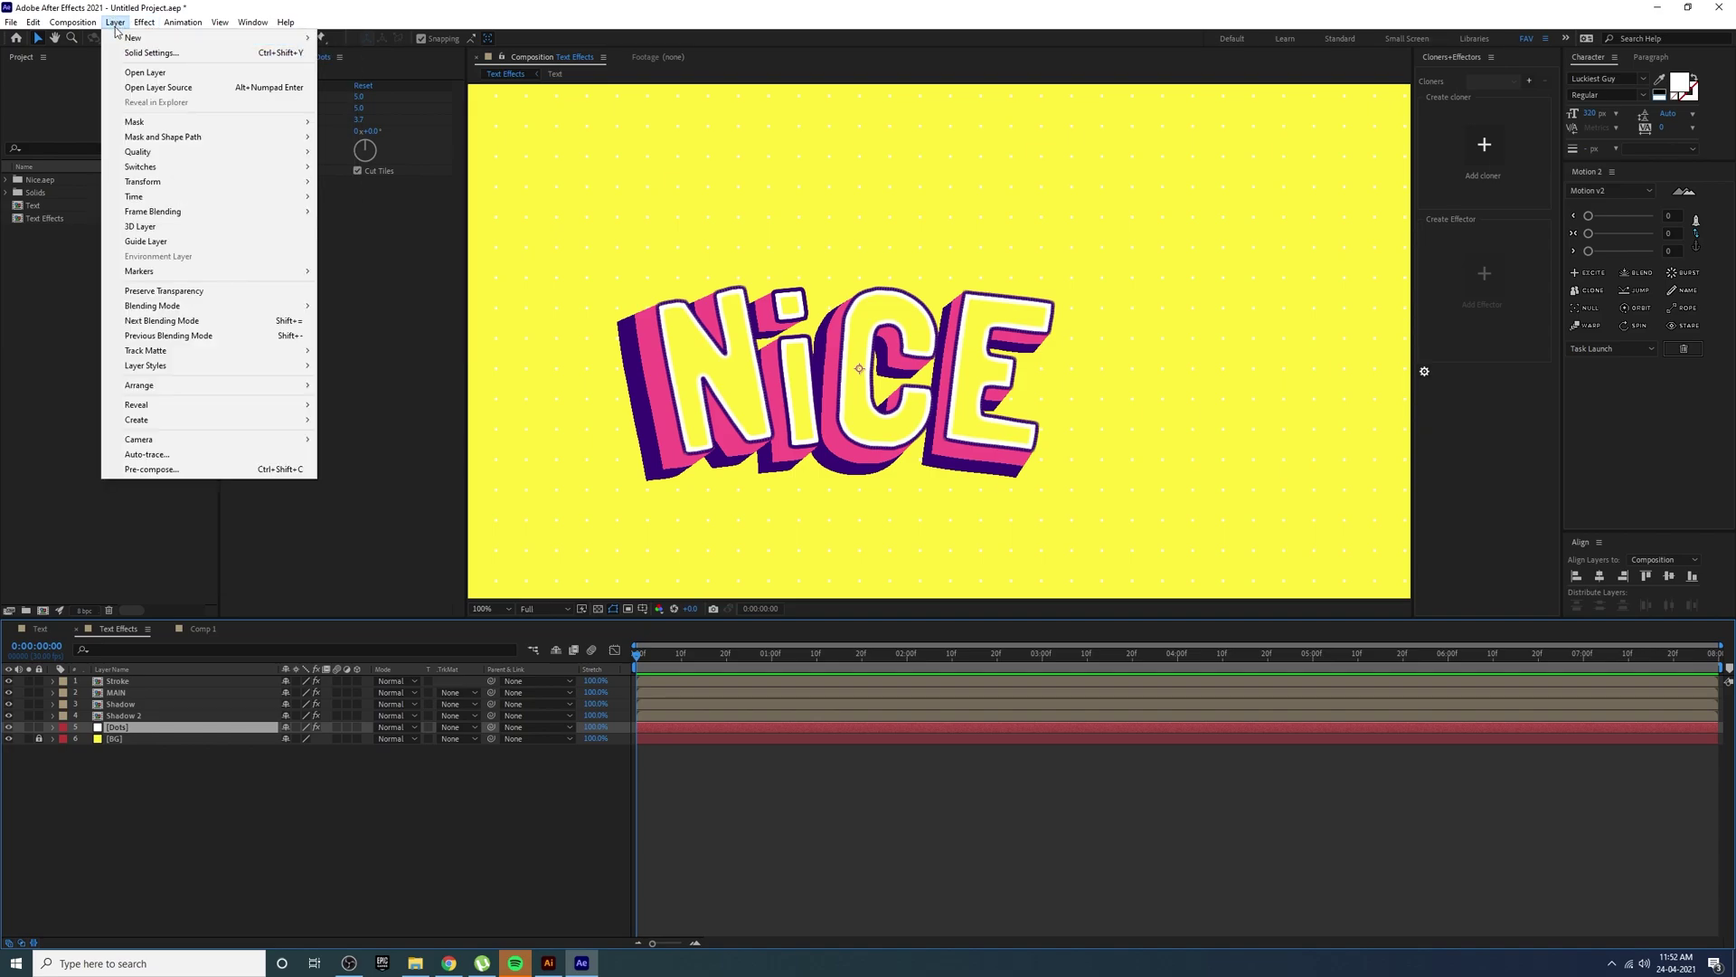
left_click(168, 54)
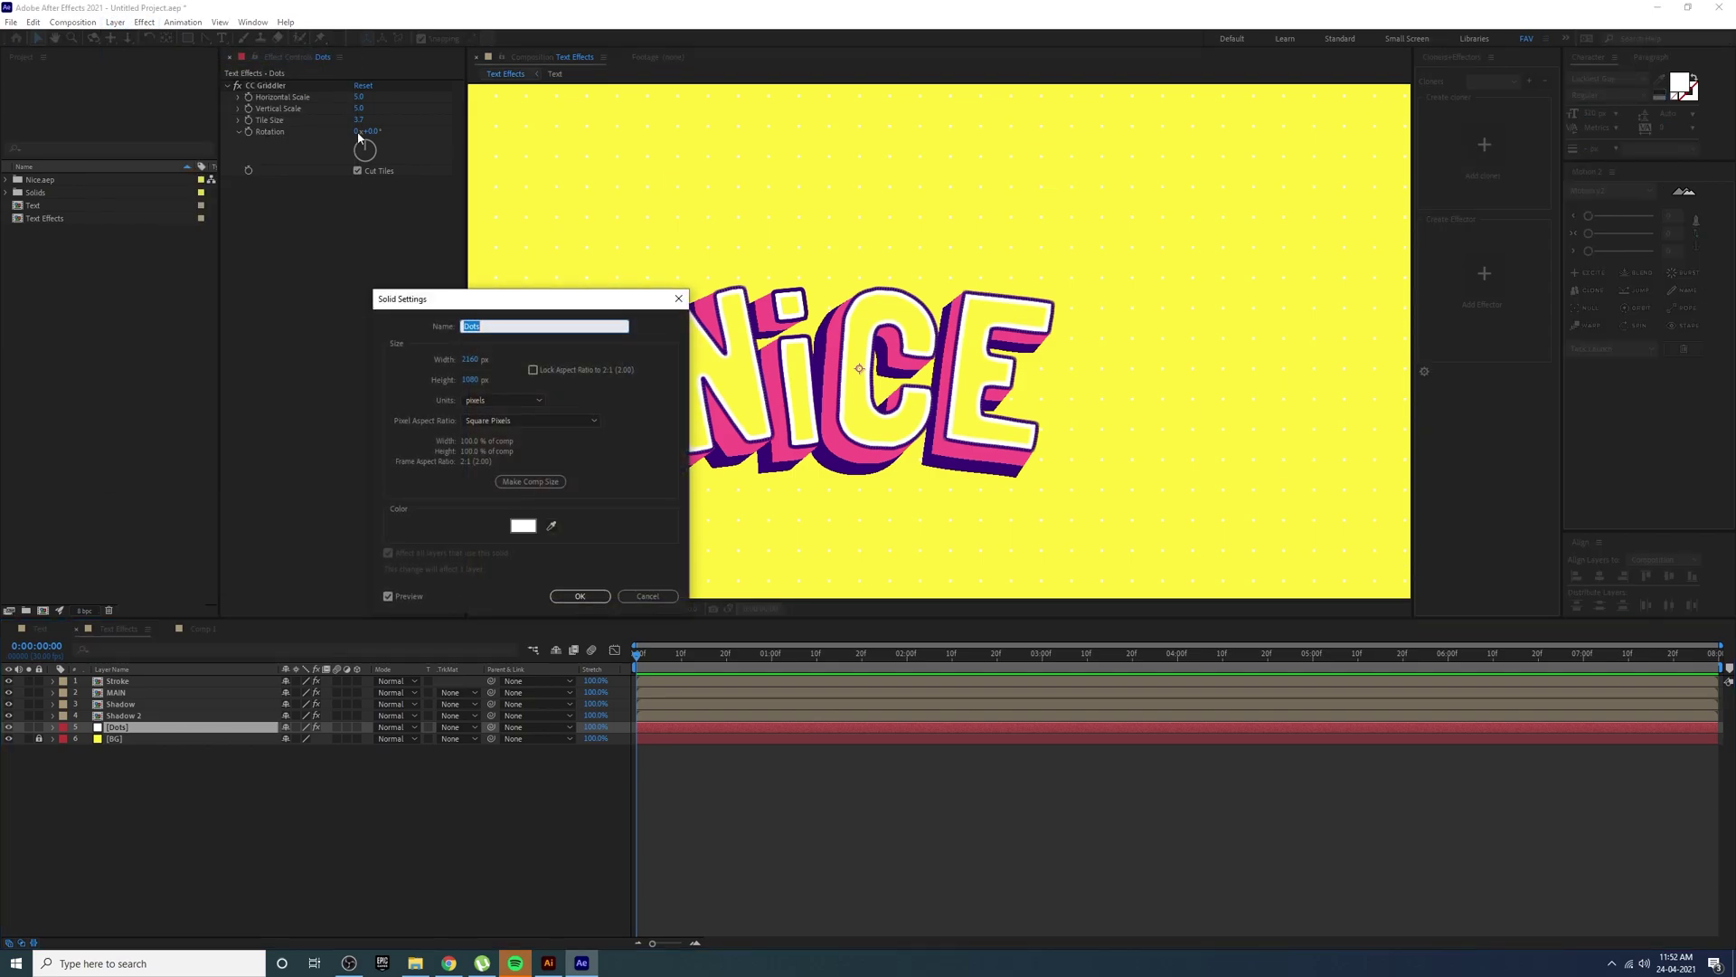
left_click(551, 526)
left_click(1091, 269)
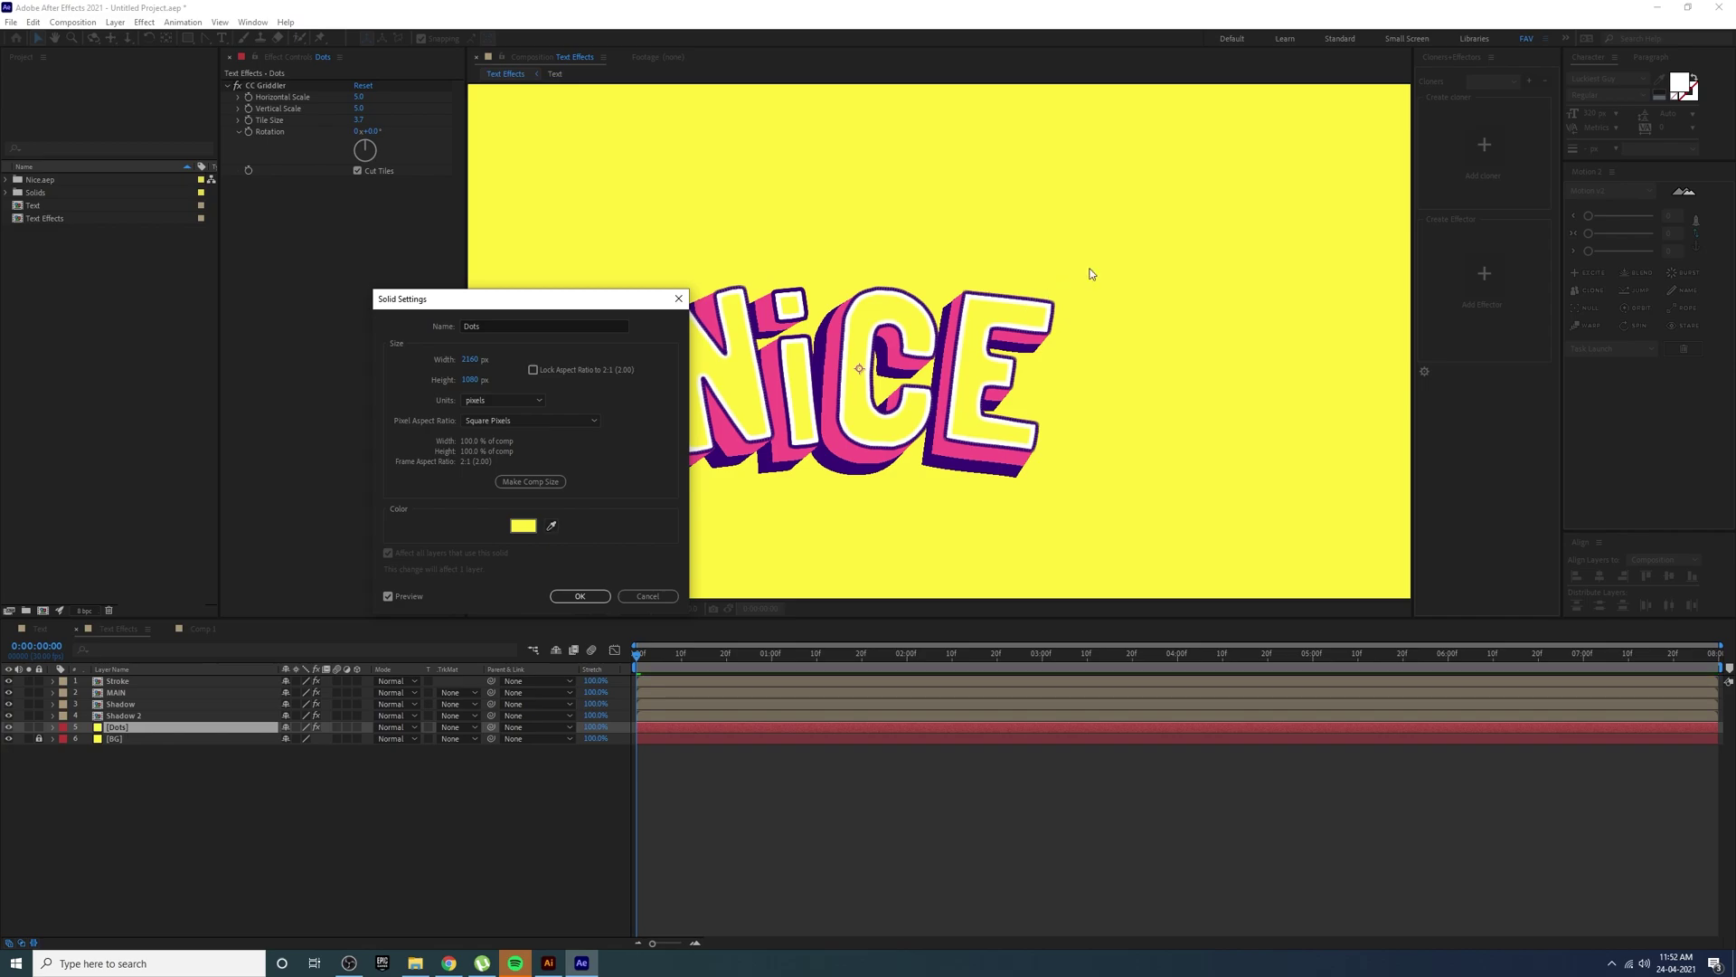
left_click(523, 525)
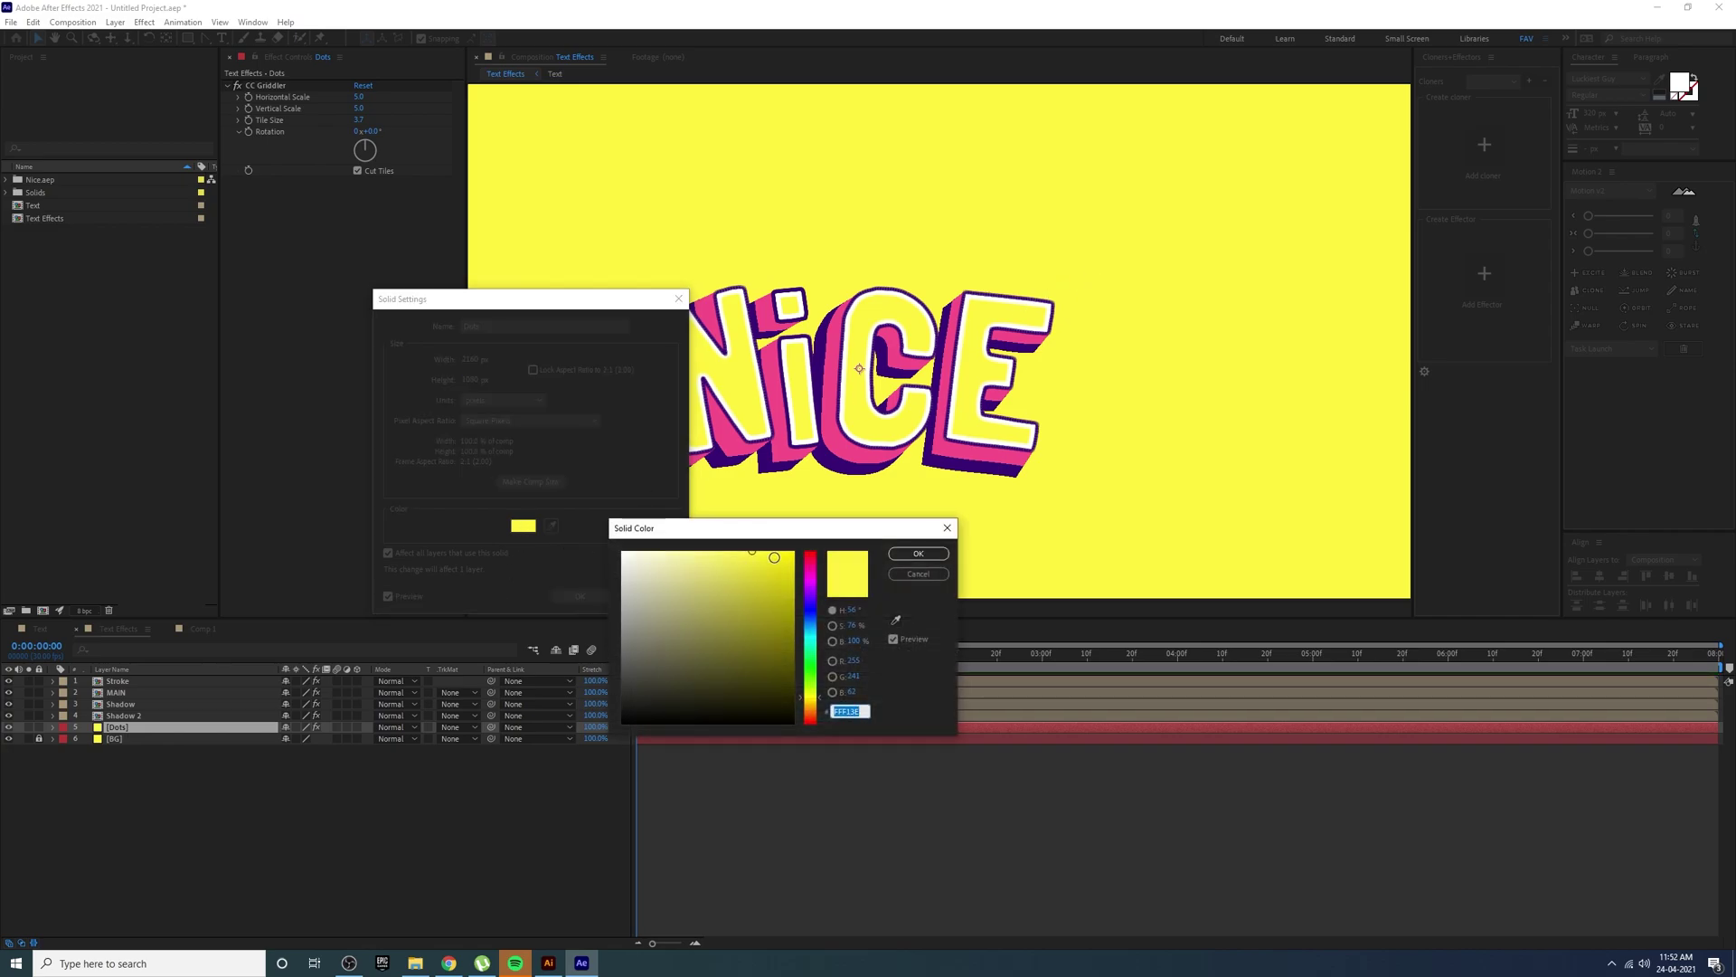
mouse_move(752, 563)
left_mouse_down()
mouse_move(765, 582)
mouse_move(789, 564)
mouse_move(797, 624)
mouse_move(808, 588)
left_mouse_up()
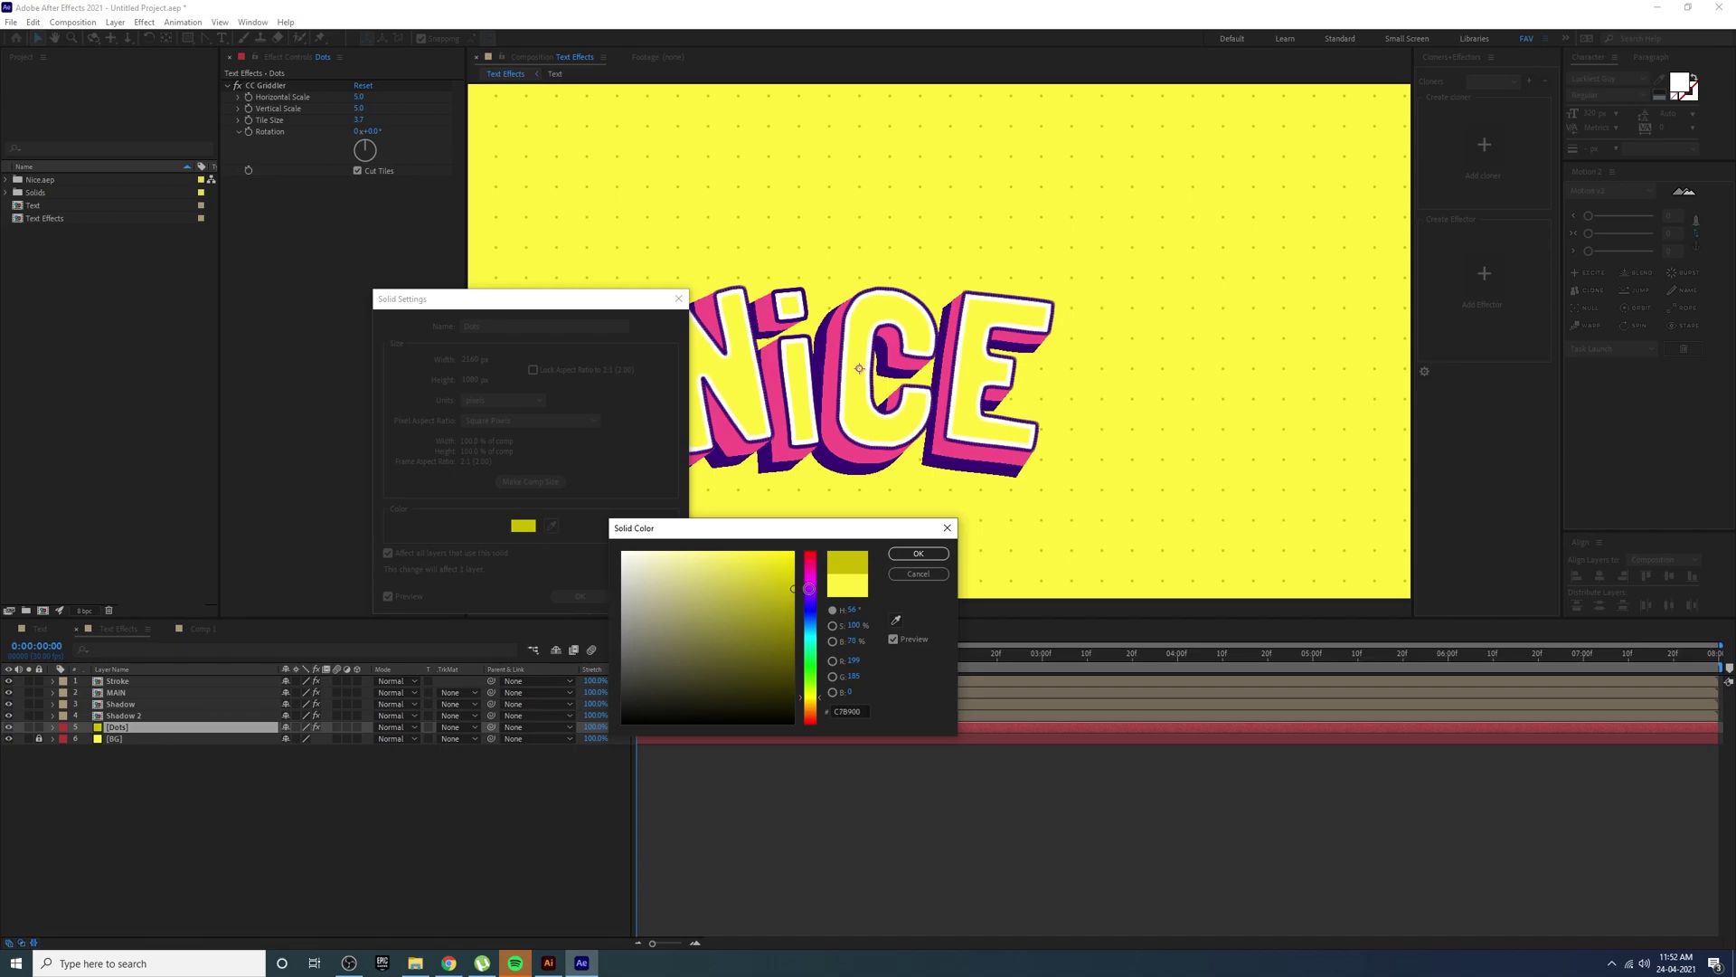
left_click(918, 553)
left_click(580, 596)
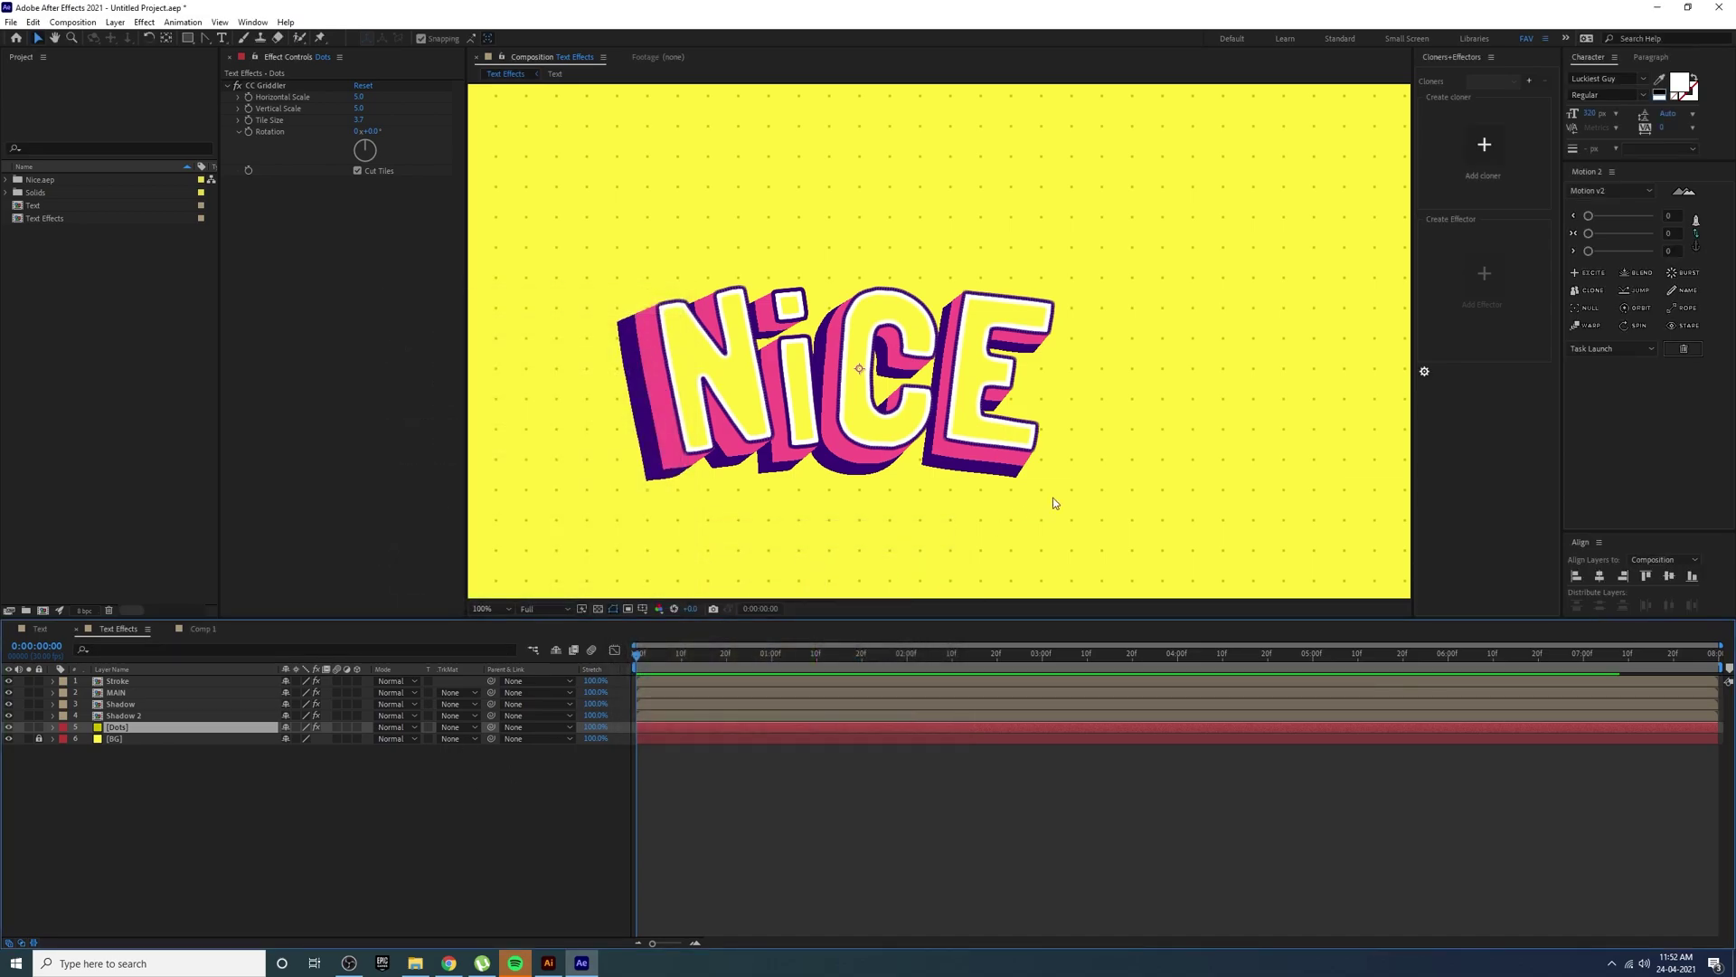
- Duplicate the Dots layer and move the copy to the top of the layer stack
left_click(1014, 559)
left_click_drag(1000, 566, 1046, 554)
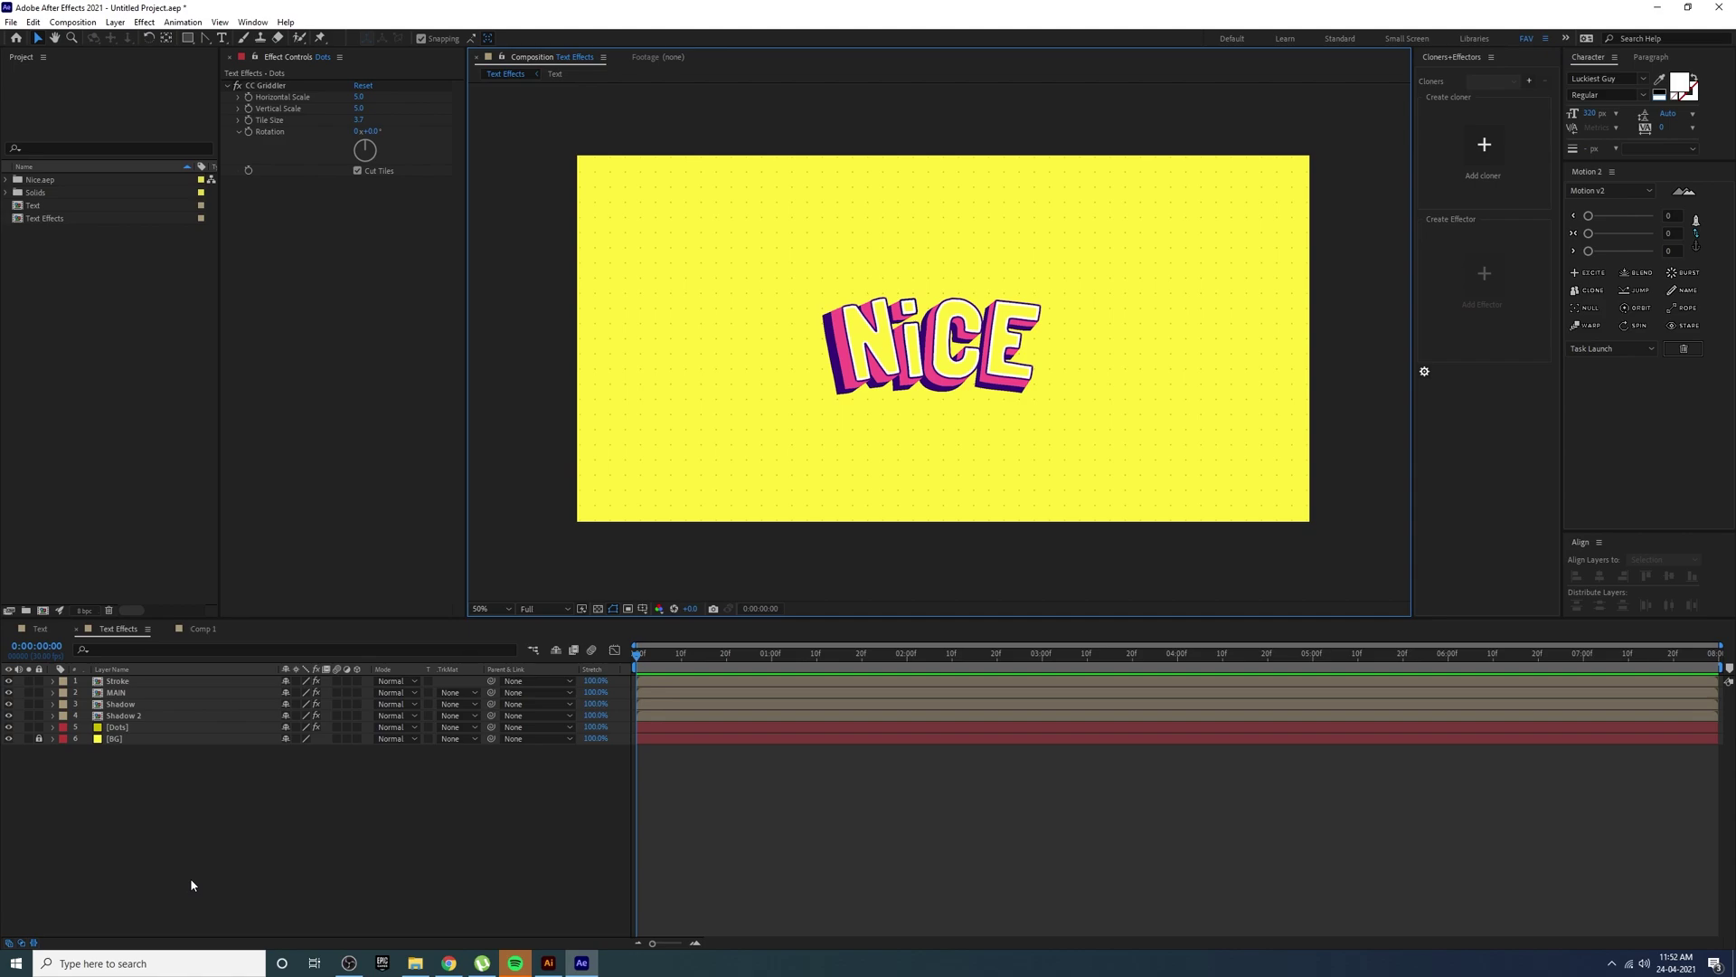
key("/")
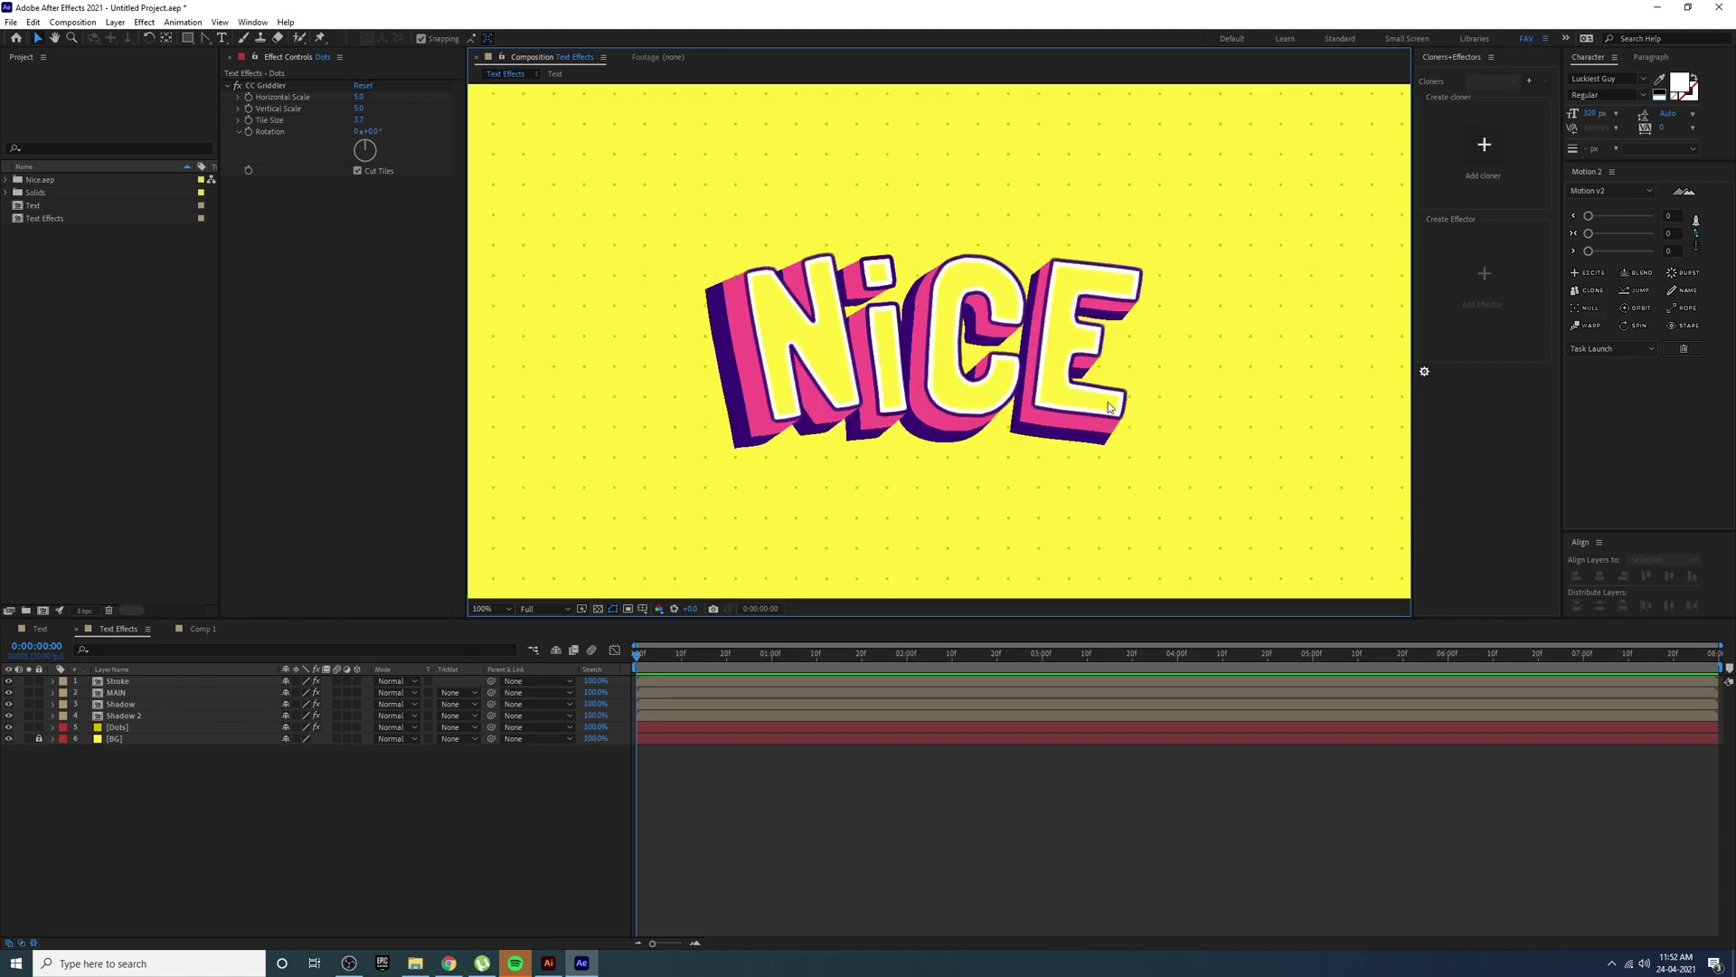
left_click(121, 728)
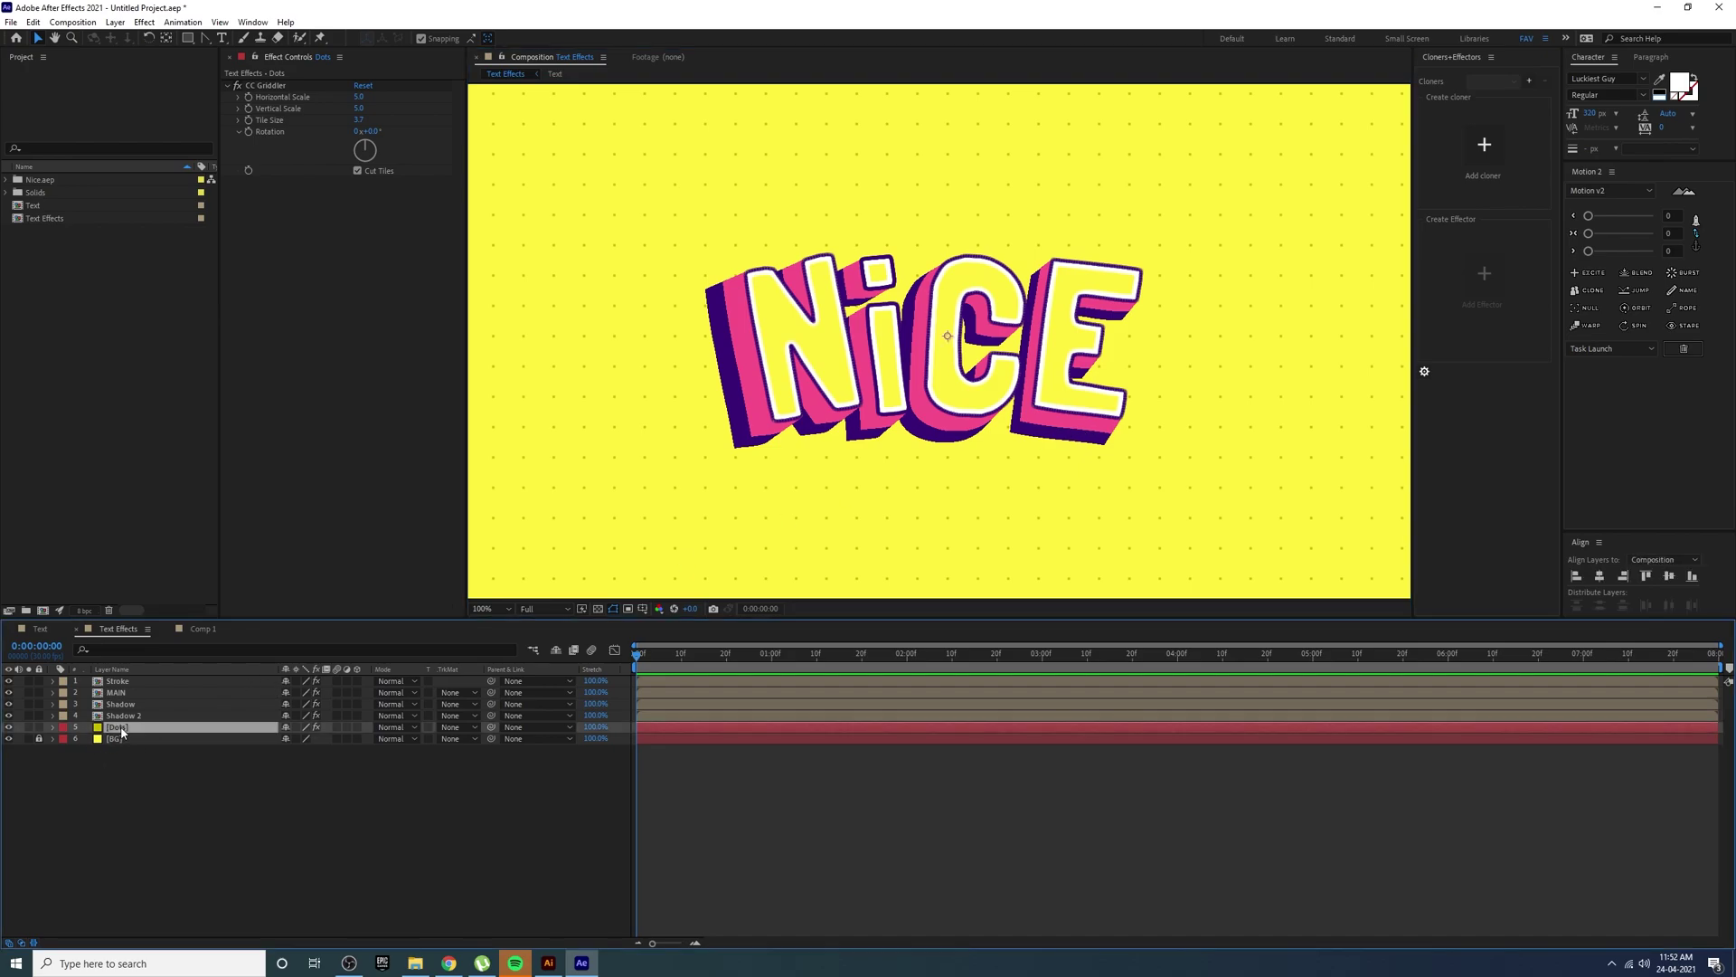
key("ctrl+d")
left_click_drag(121, 728, 158, 682)
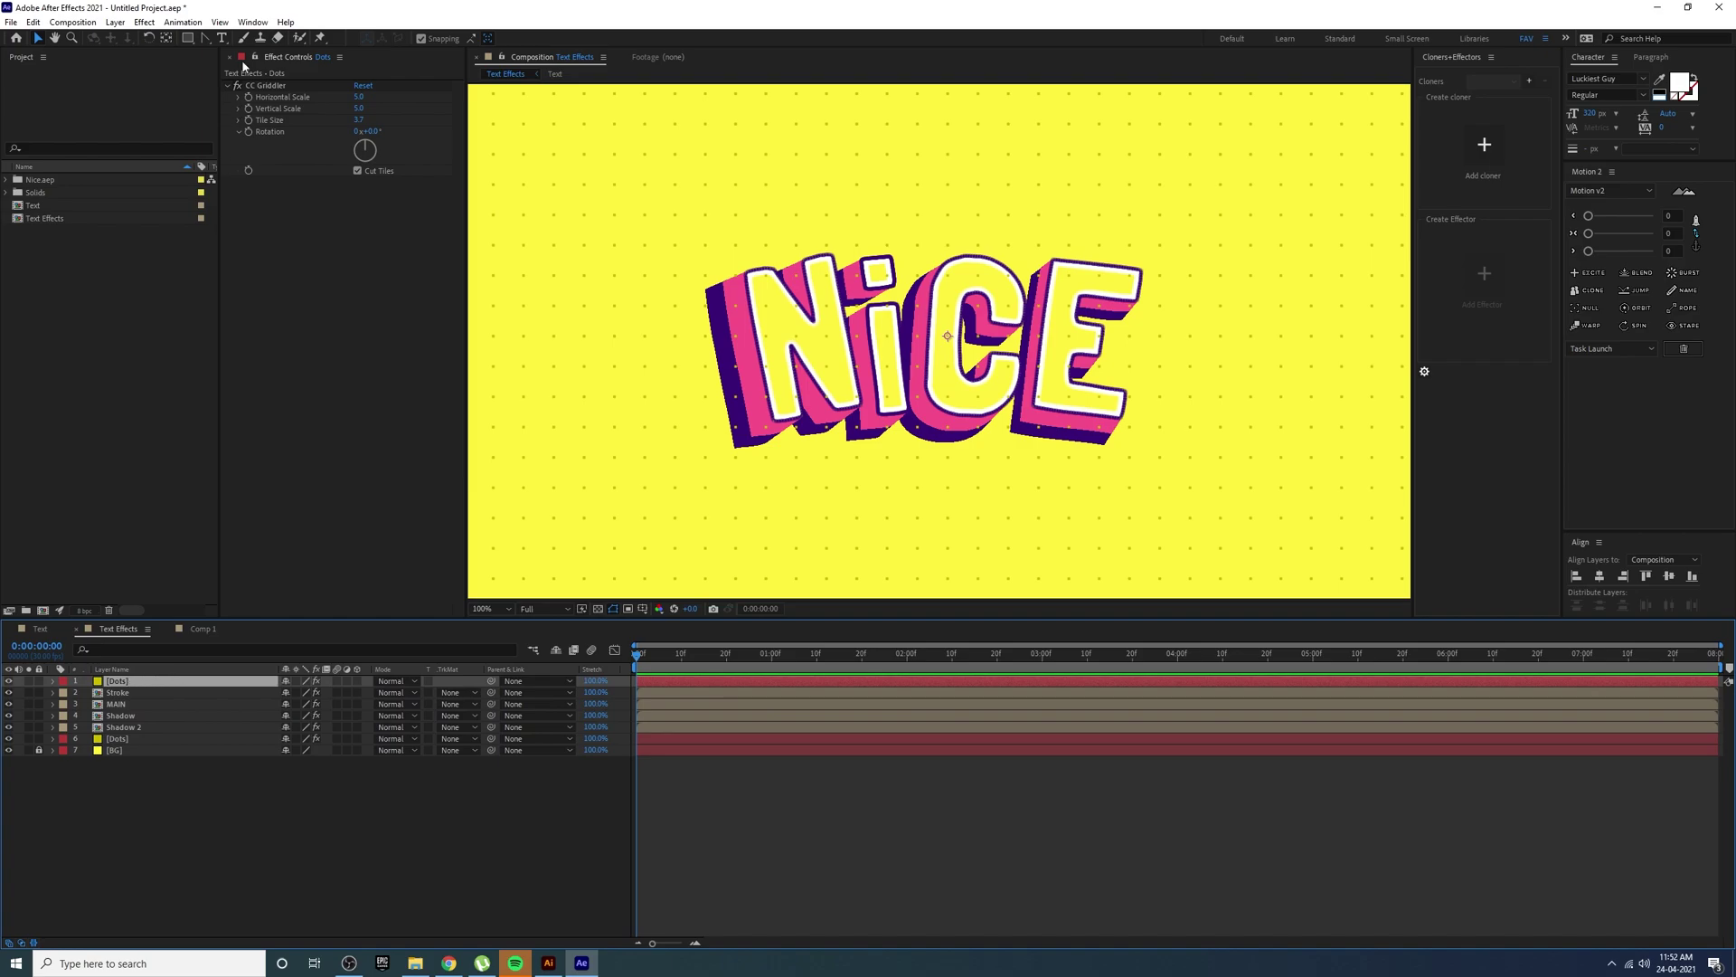
- Change the duplicated Dots layer's solid colour to white as a new solid
left_click(118, 25)
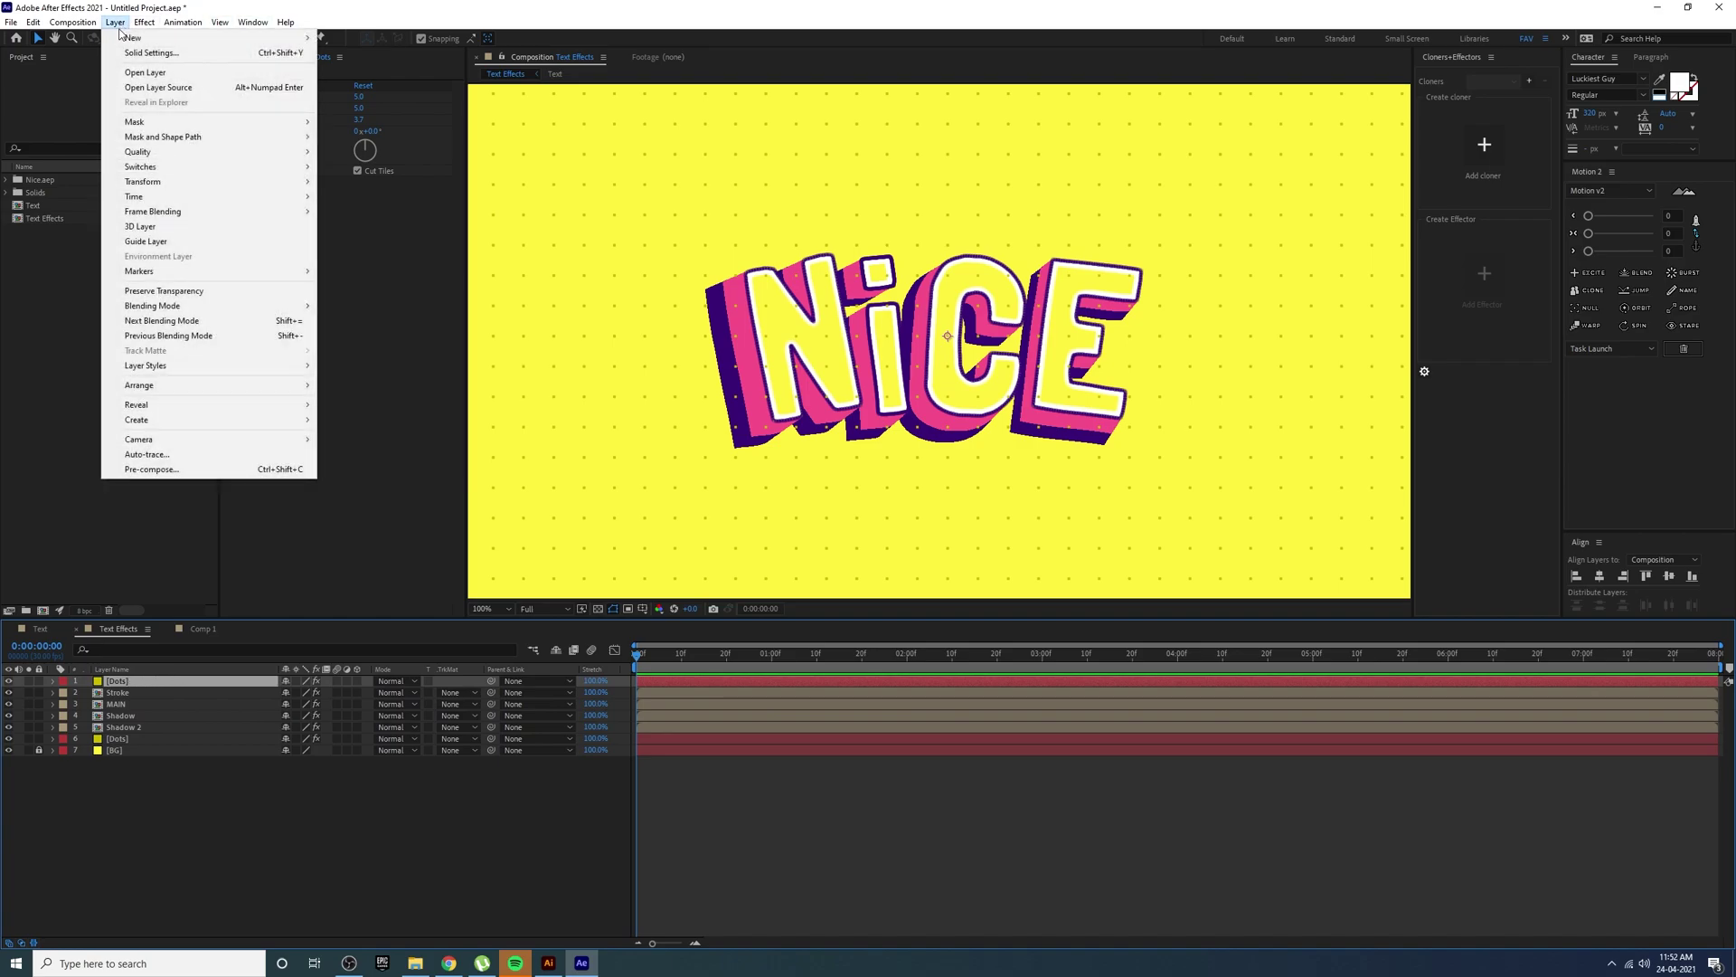
left_click(136, 55)
left_click(531, 525)
left_click(622, 545)
left_click(918, 554)
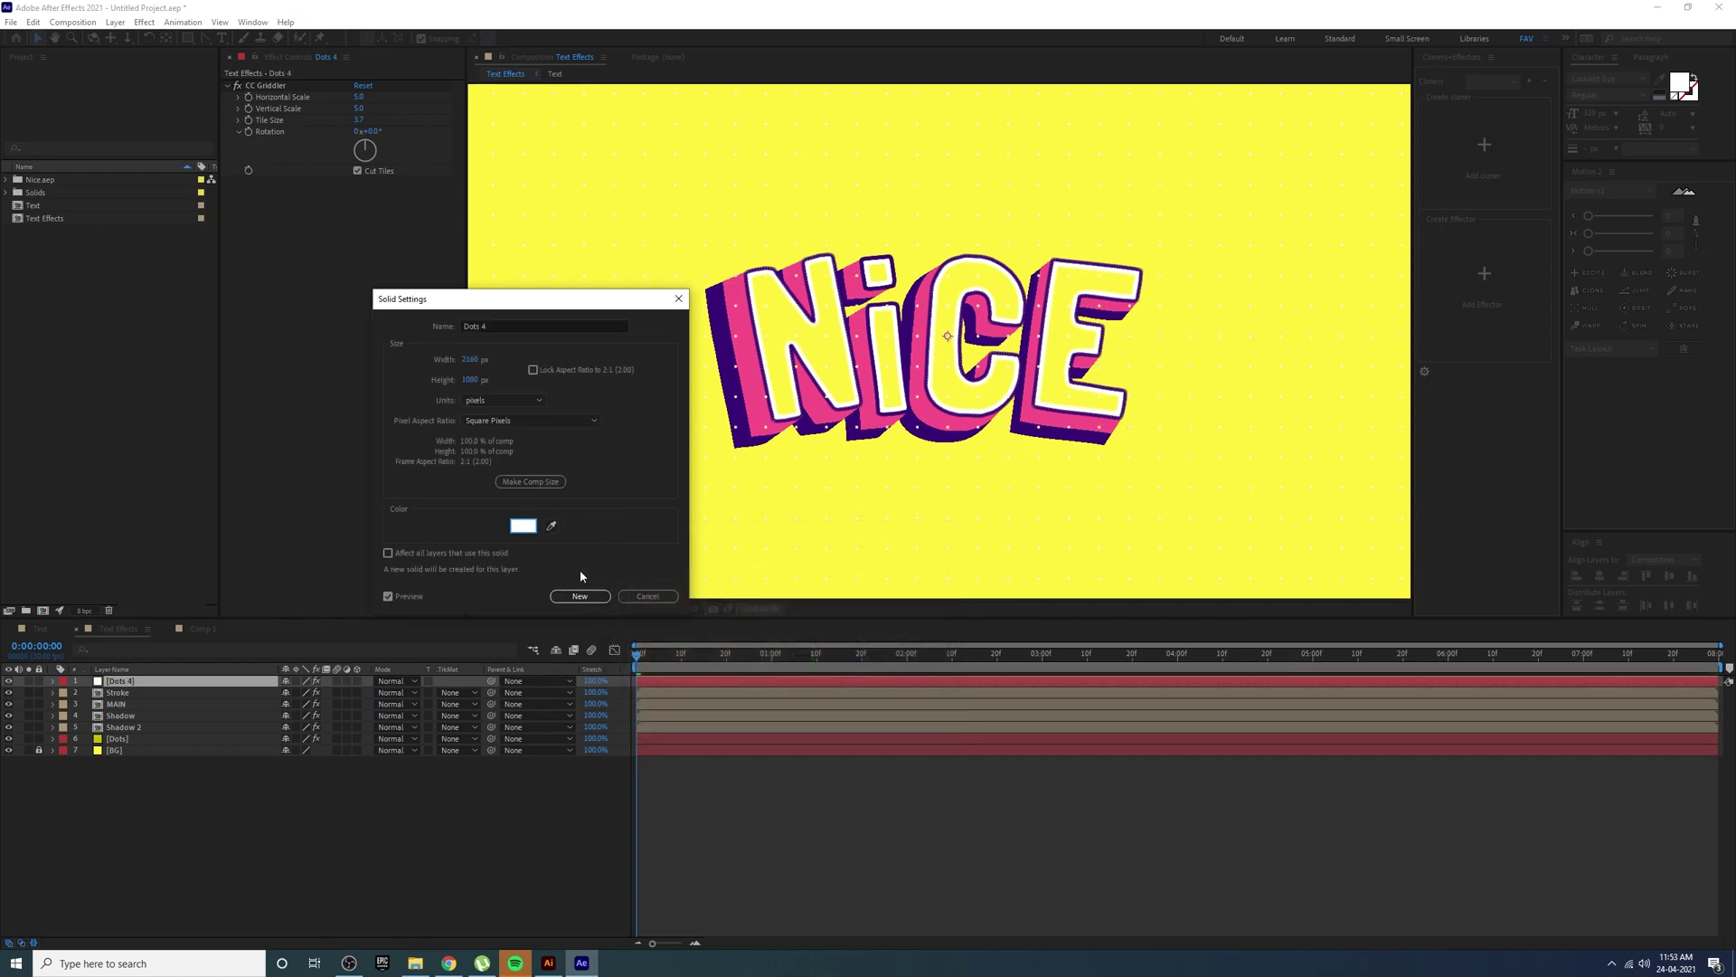
left_click(579, 596)
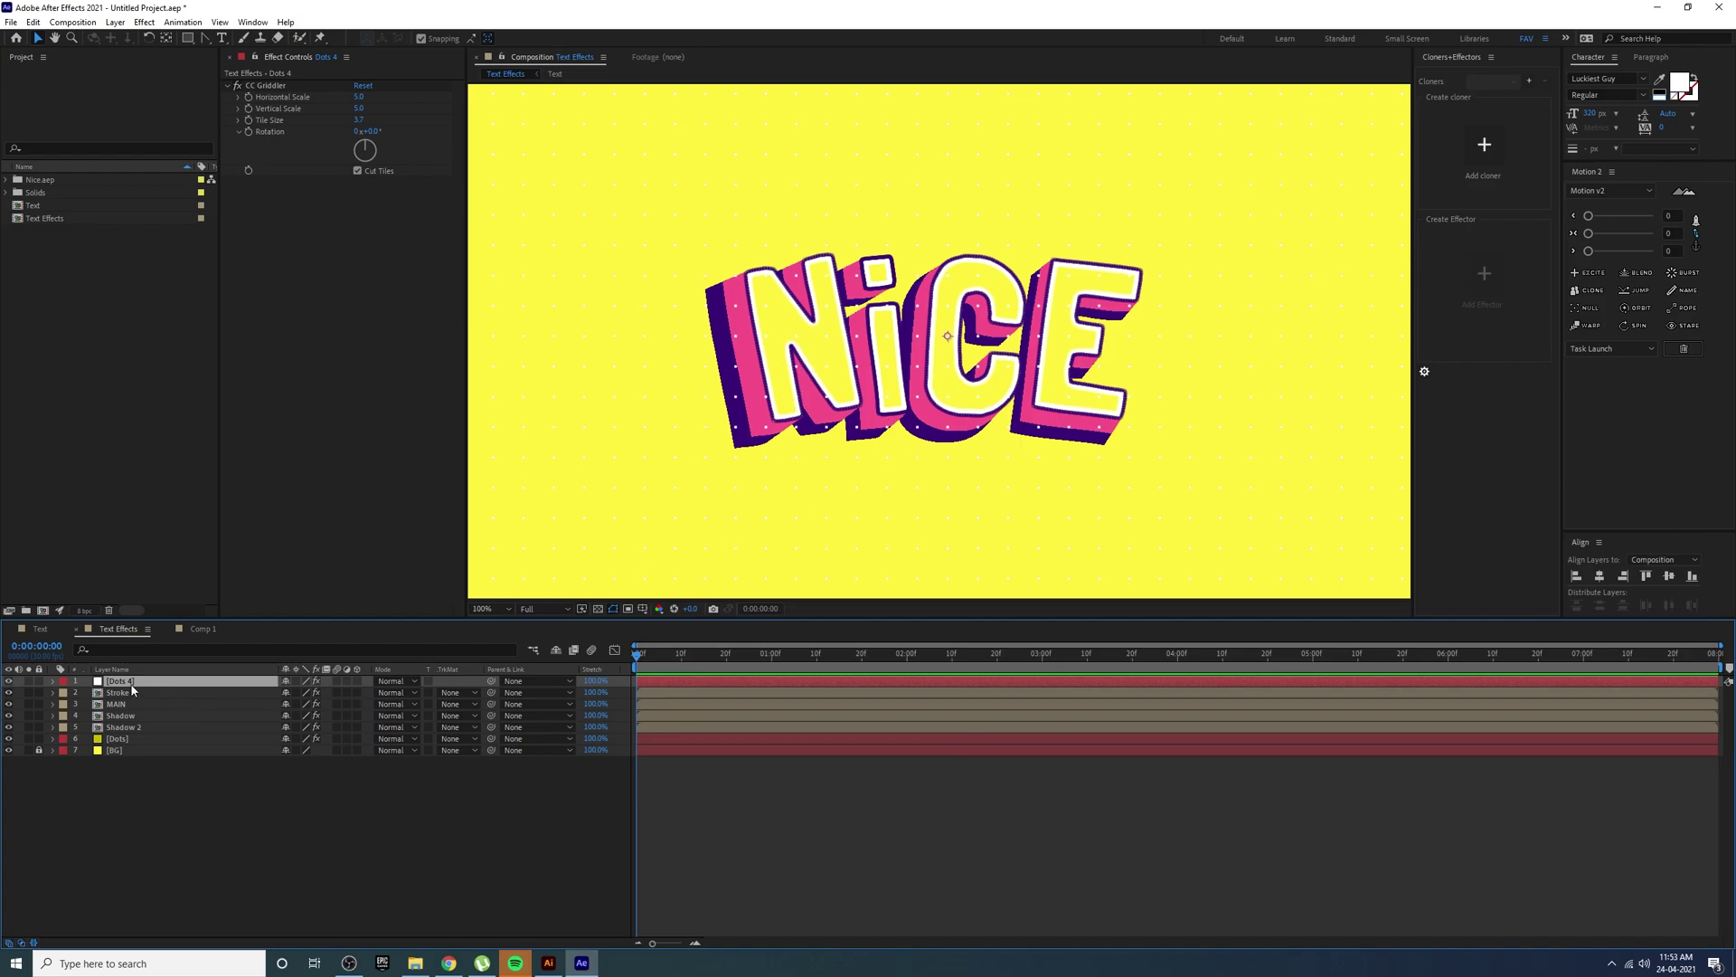
- Apply a Set Matte effect to the white Dots 4 layer, taking the matte from MAIN with its alpha channel
left_click(144, 22)
mouse_move(330, 171)
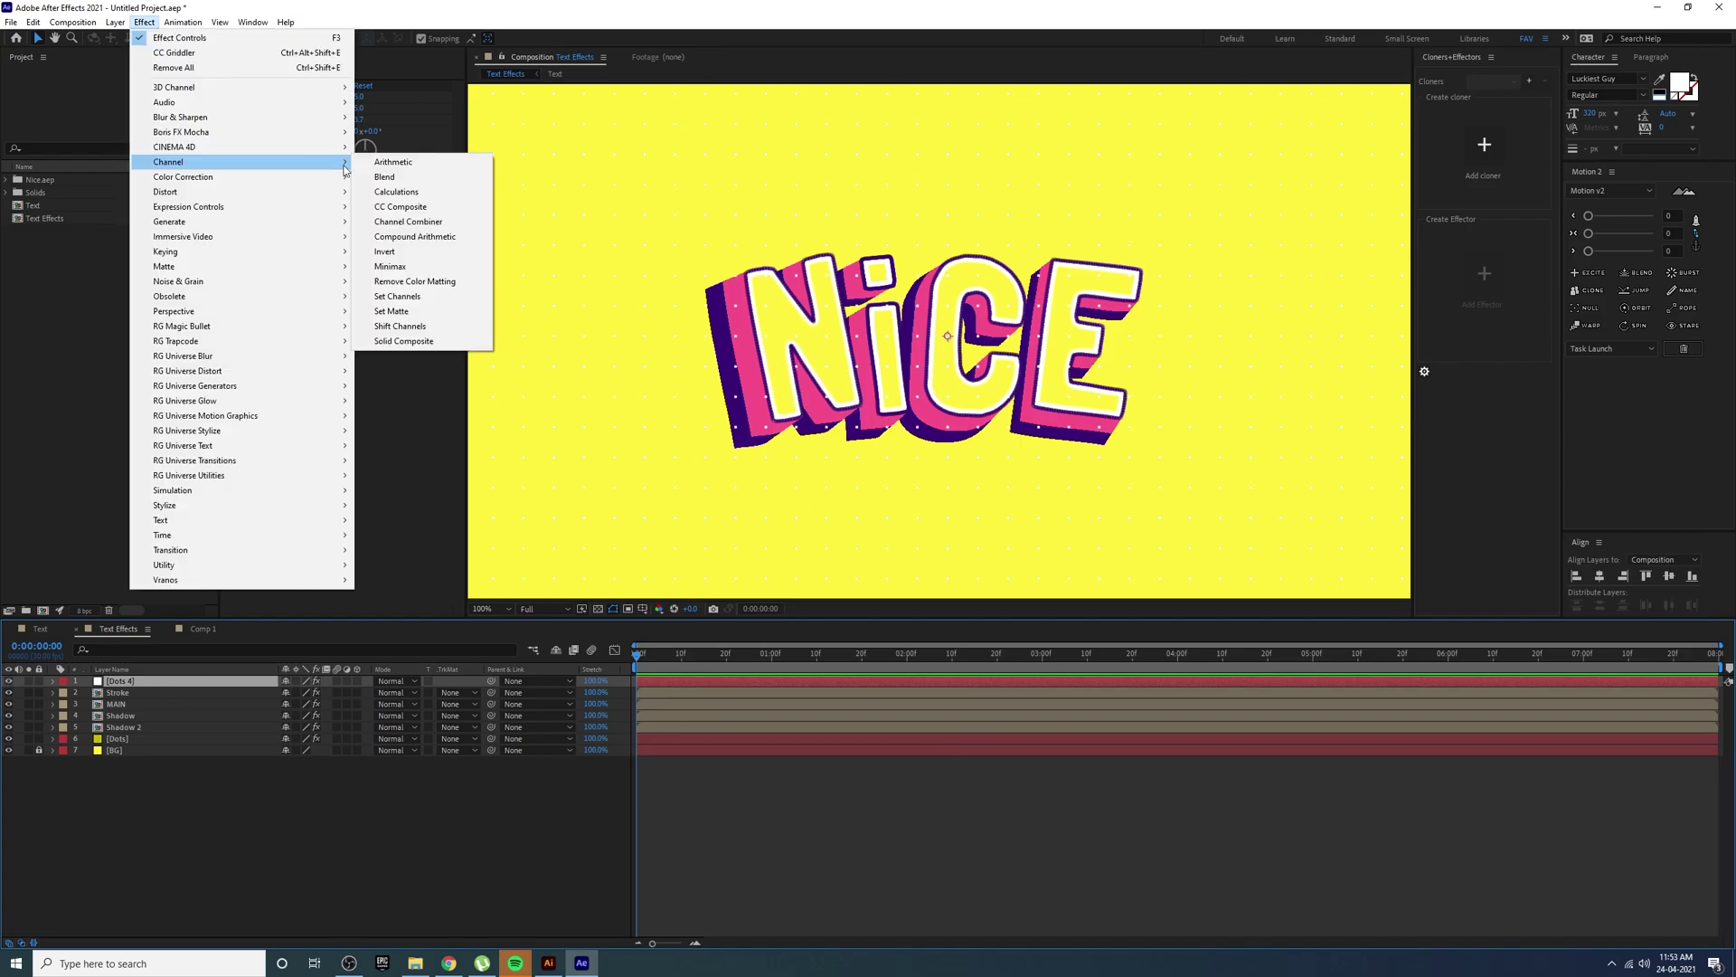
left_click(403, 313)
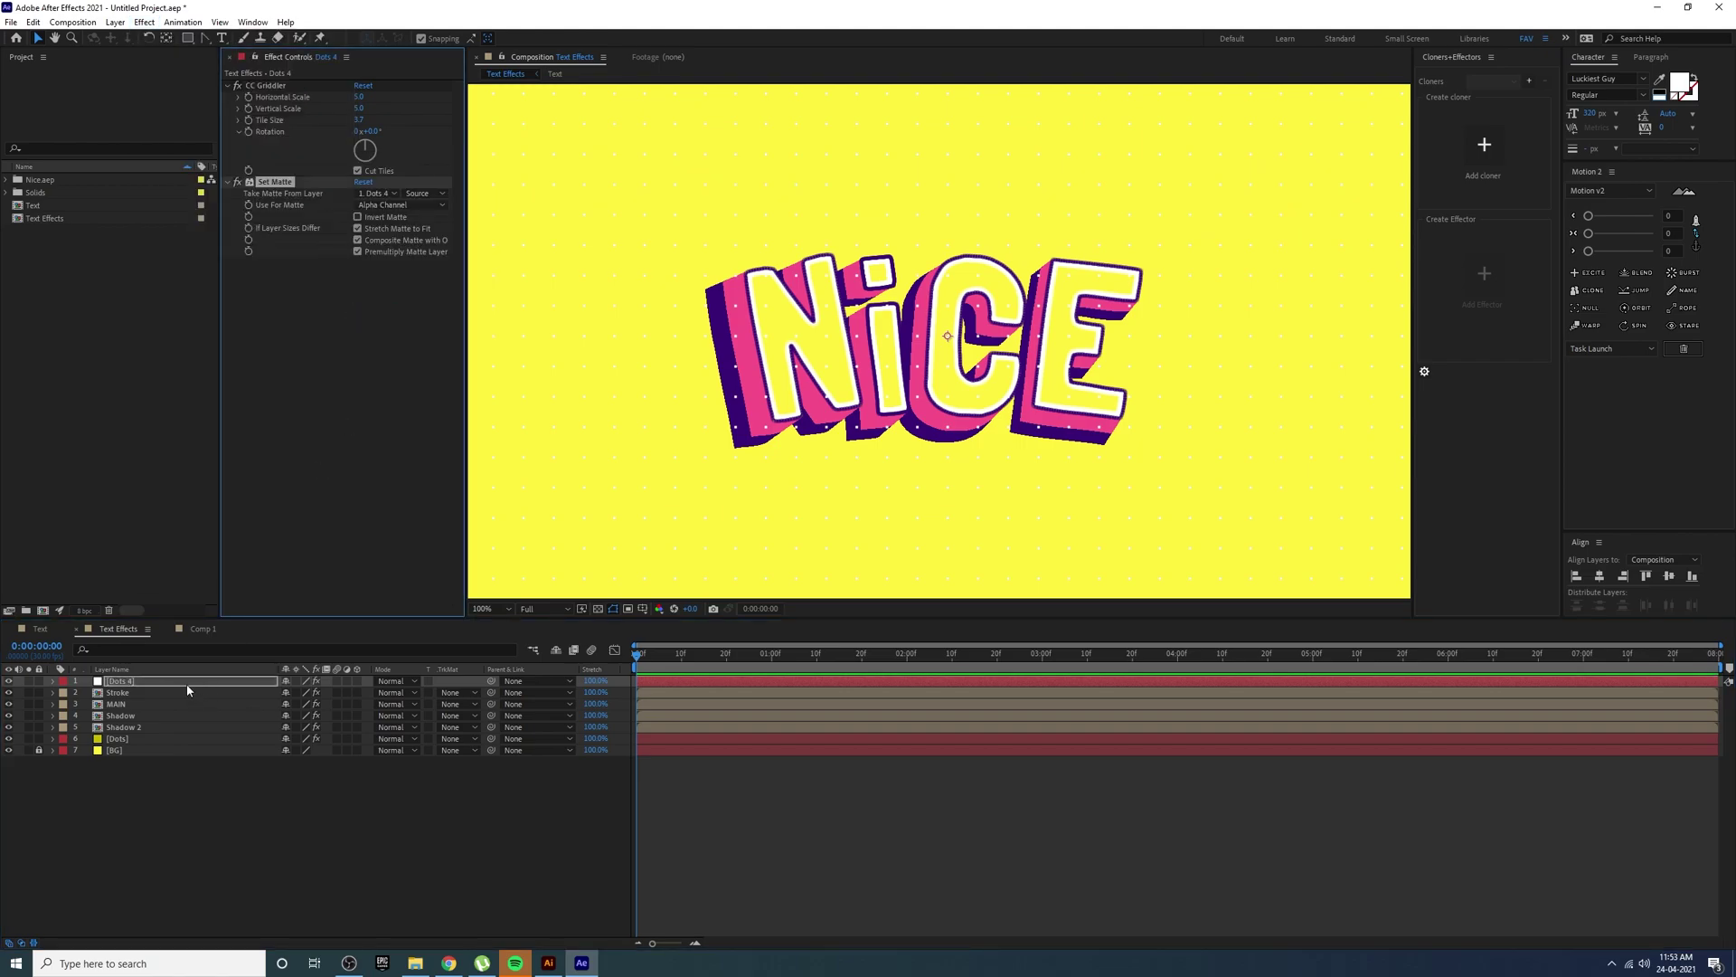
left_click(385, 205)
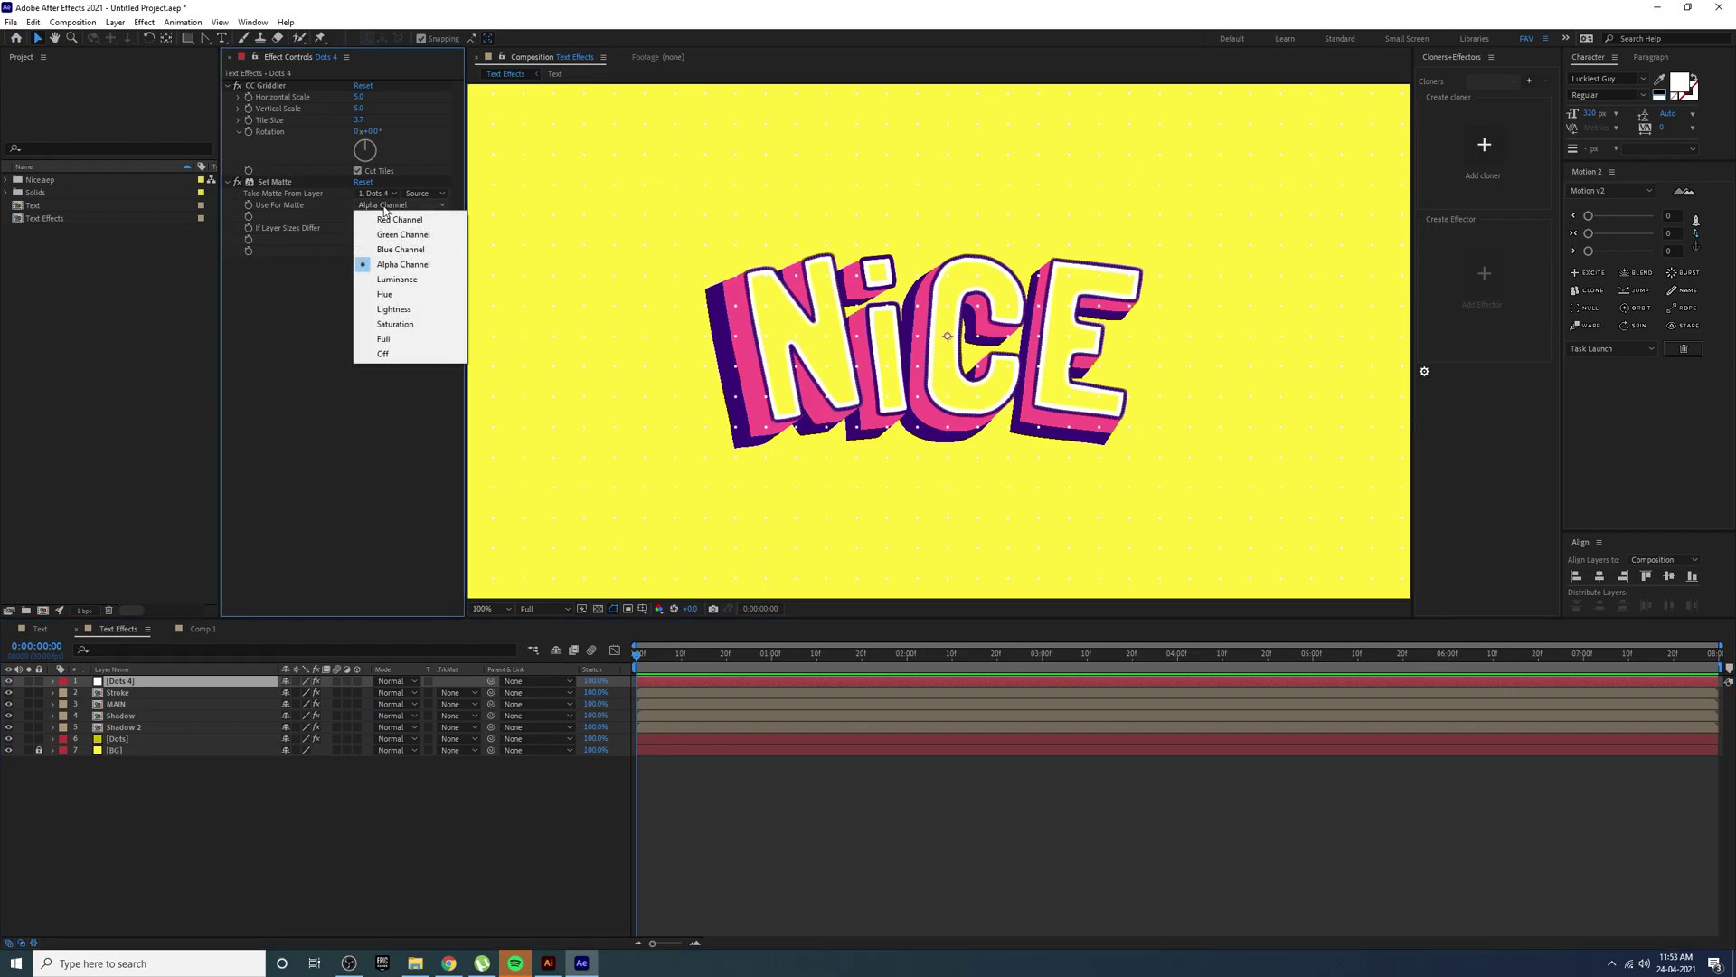
left_click(398, 266)
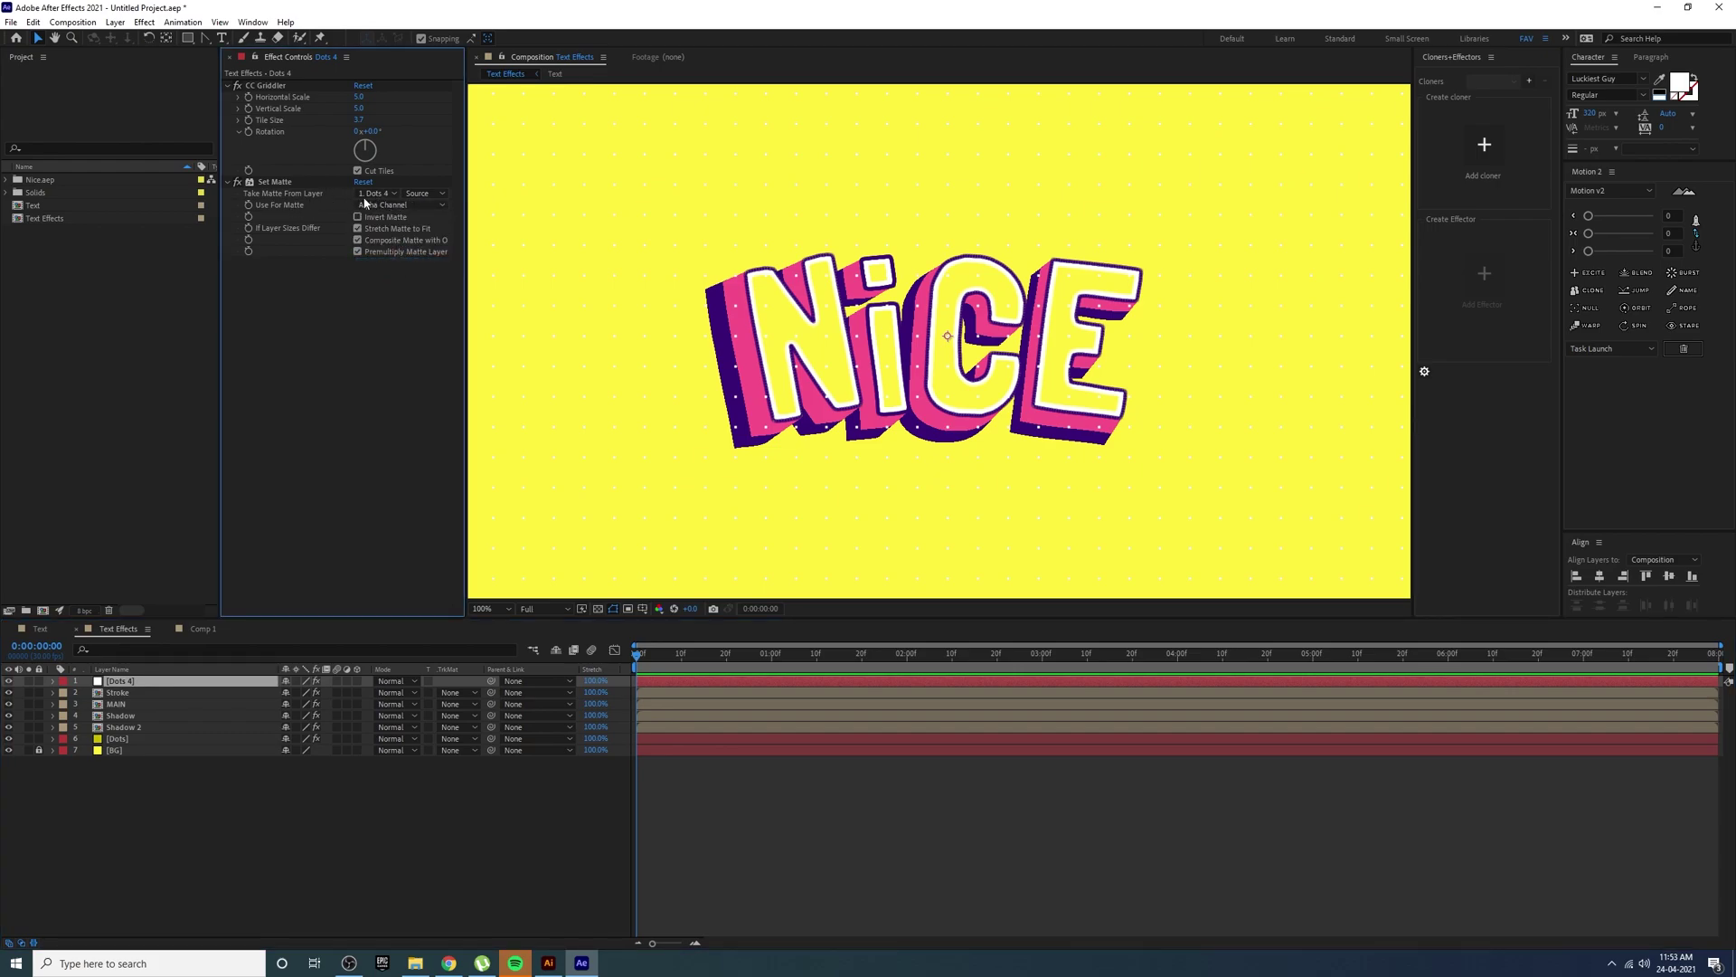
left_click(381, 199)
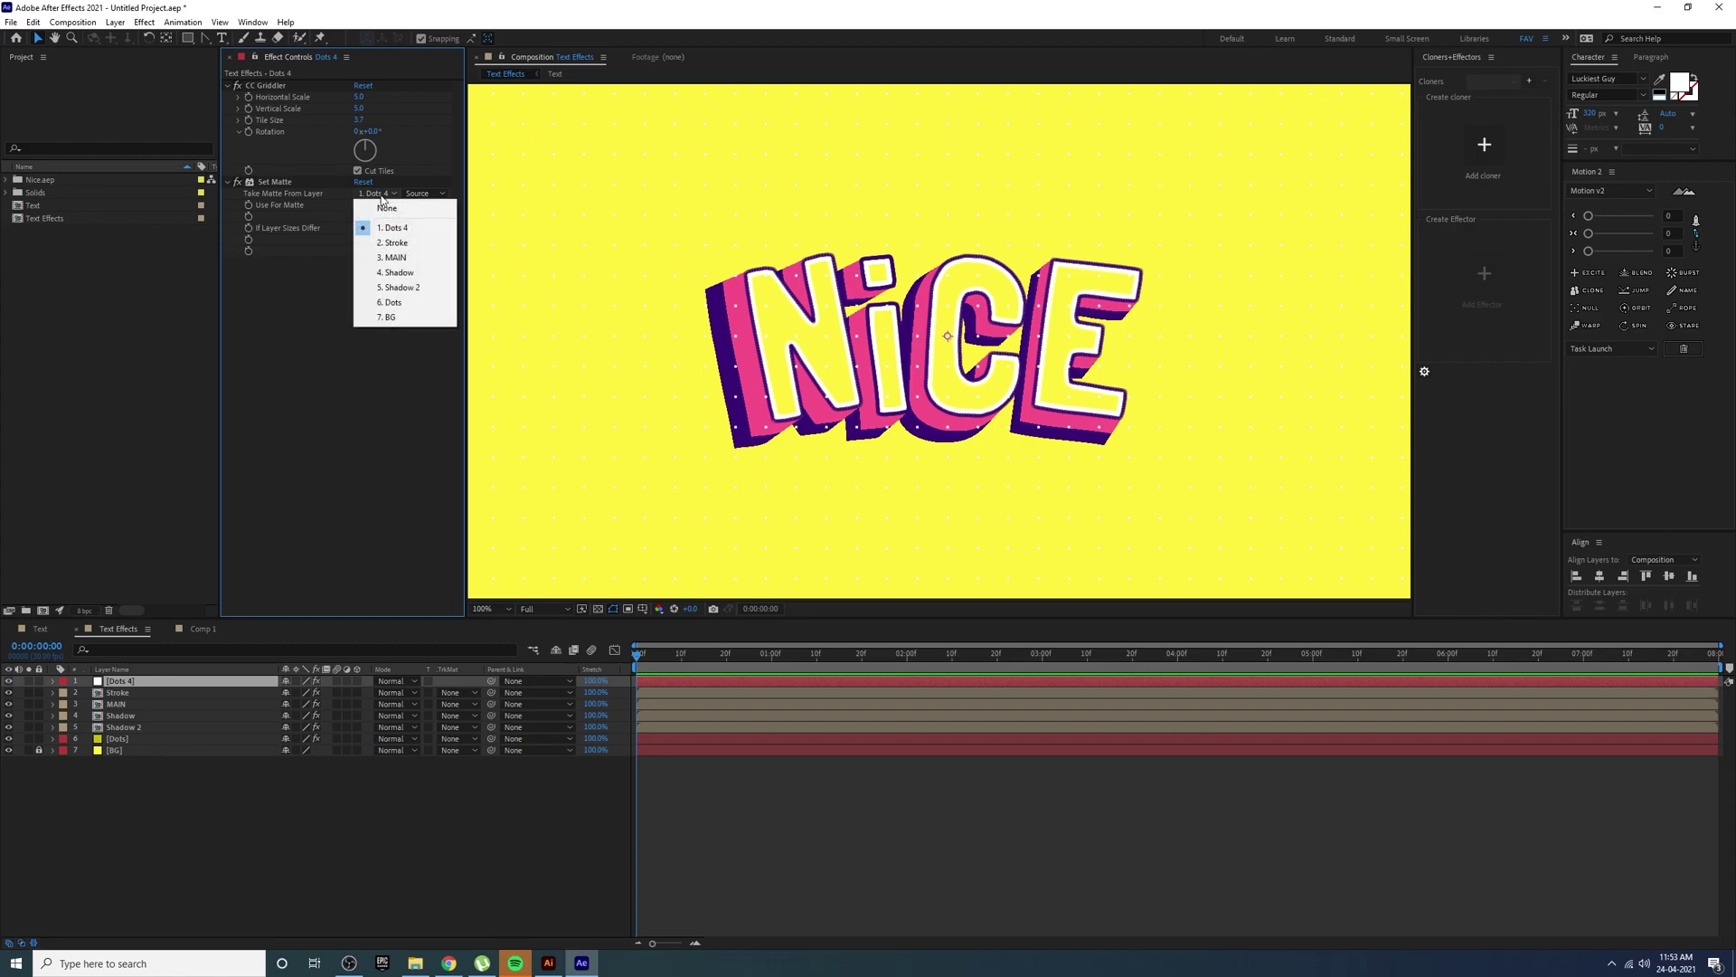
left_click(398, 258)
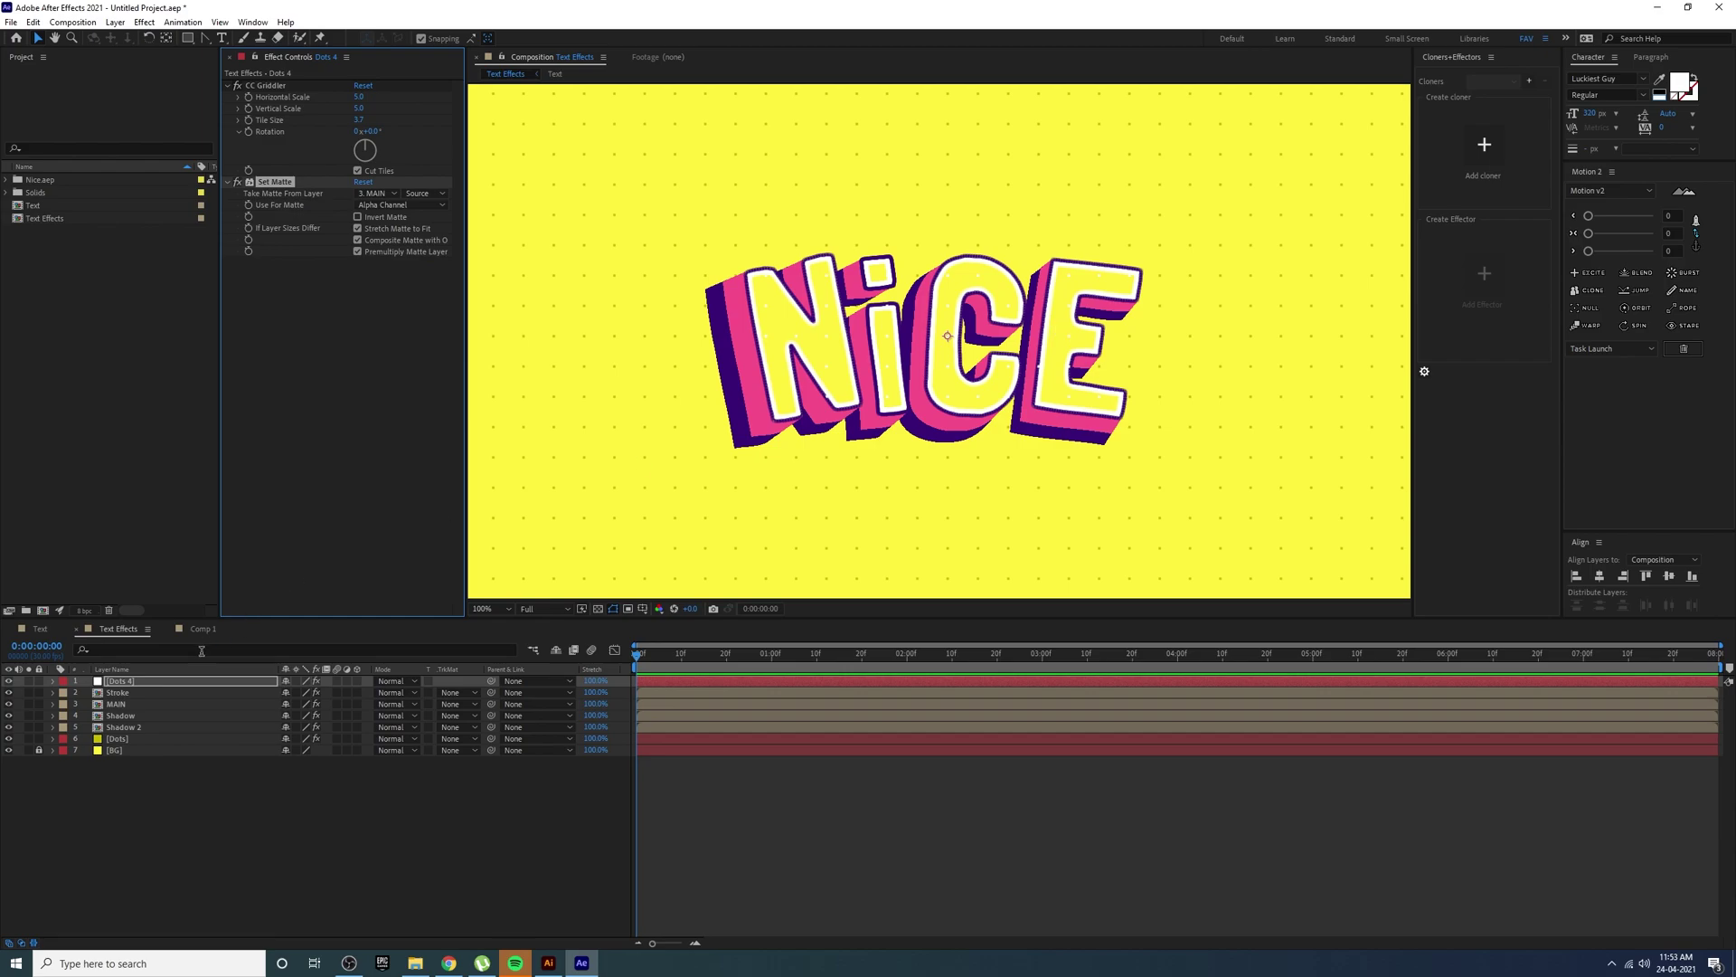
- On Dots 4, reduce the CC Griddler tile size to about 2.2 and set horizontal and vertical scale to 8
left_click(163, 681)
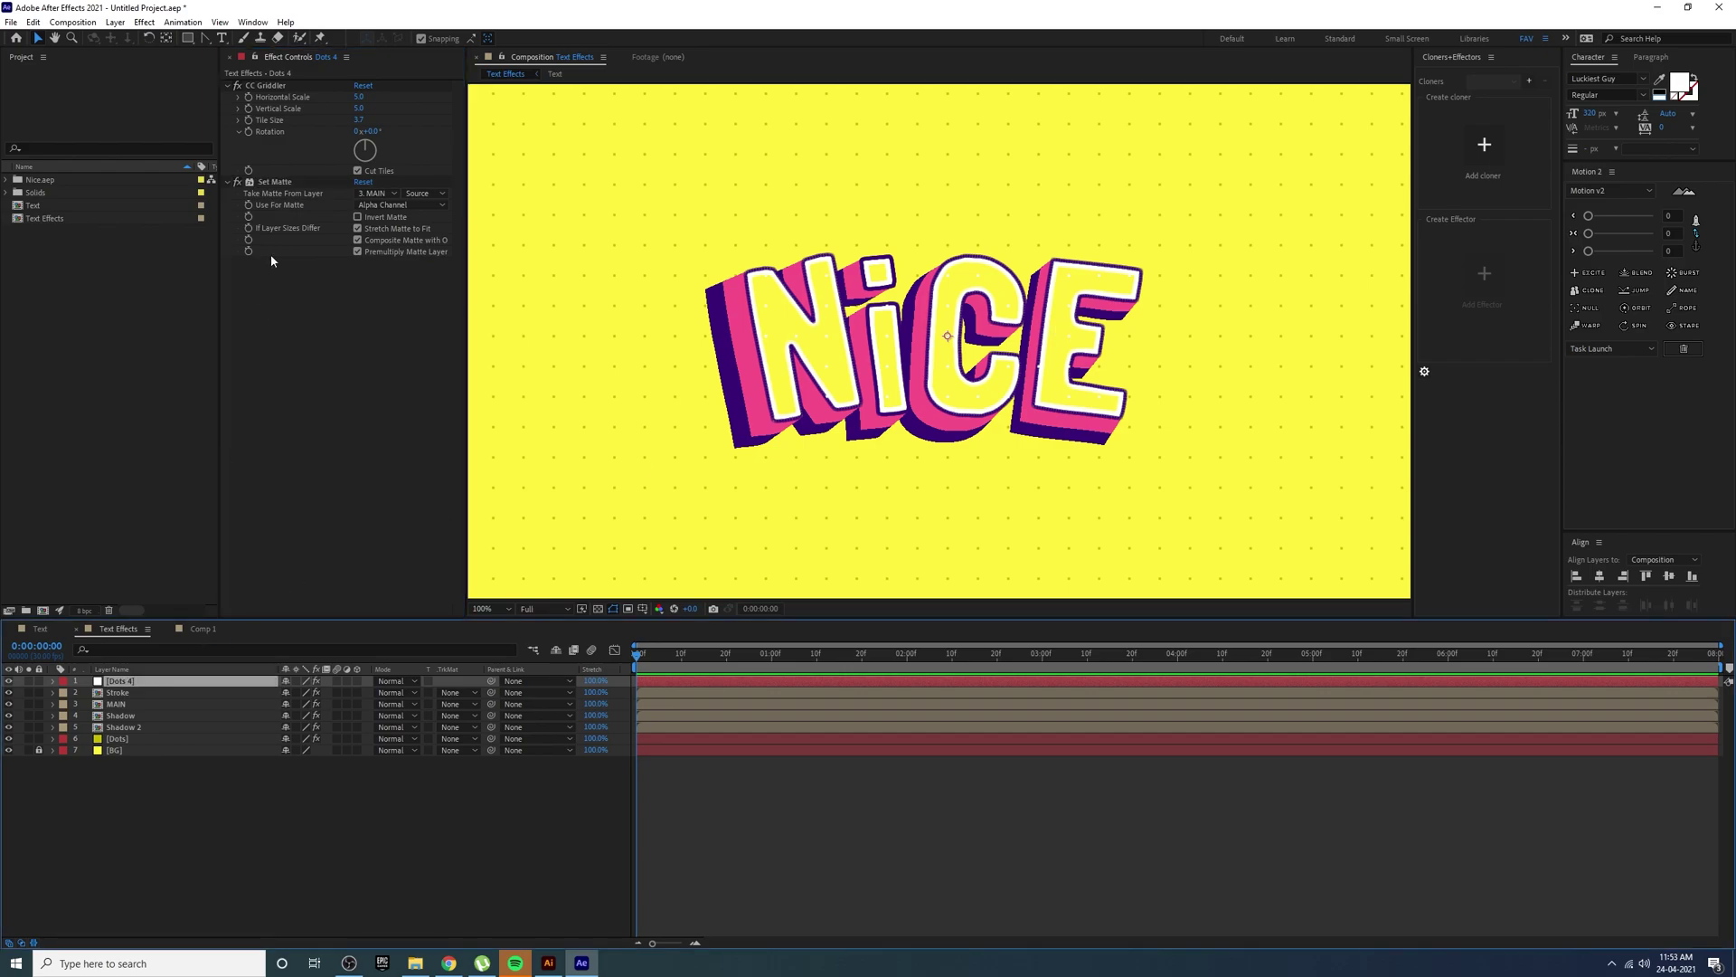
left_click(372, 129)
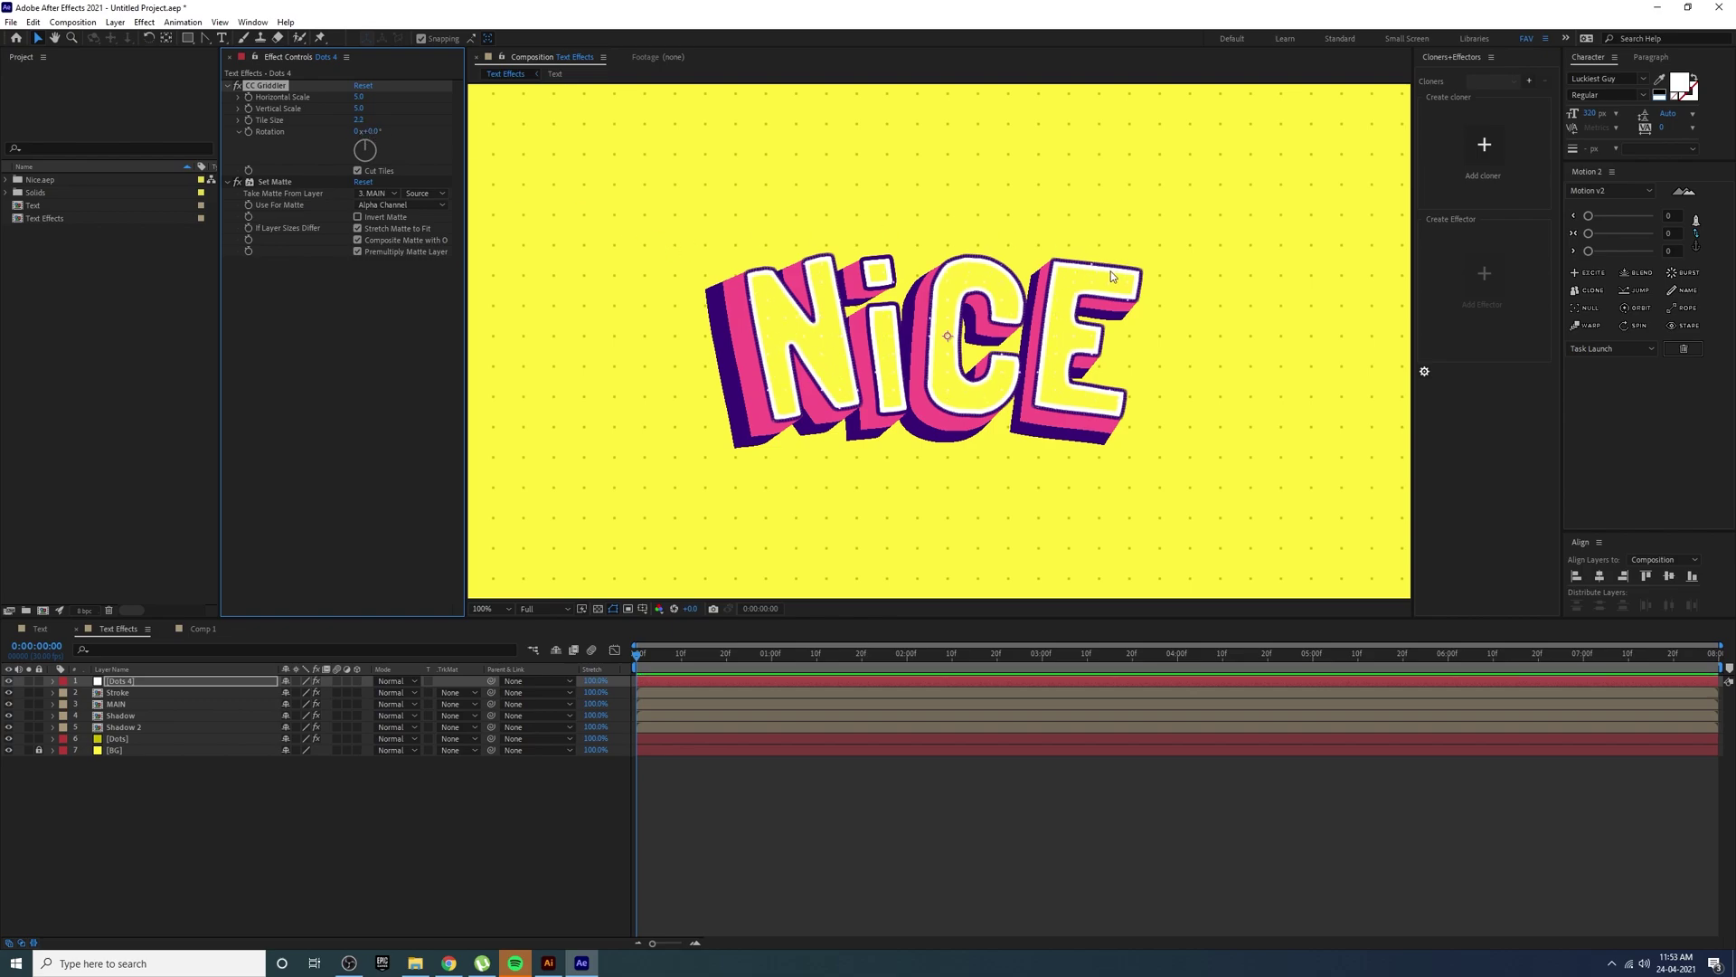
left_click(360, 97)
type("8")
left_click(361, 109)
type("8")
left_click(361, 326)
- Change the MAIN layer's Fill colour to a softer, slightly more orange yellow that contrasts with the background
scroll(1093, 322, "down", 2)
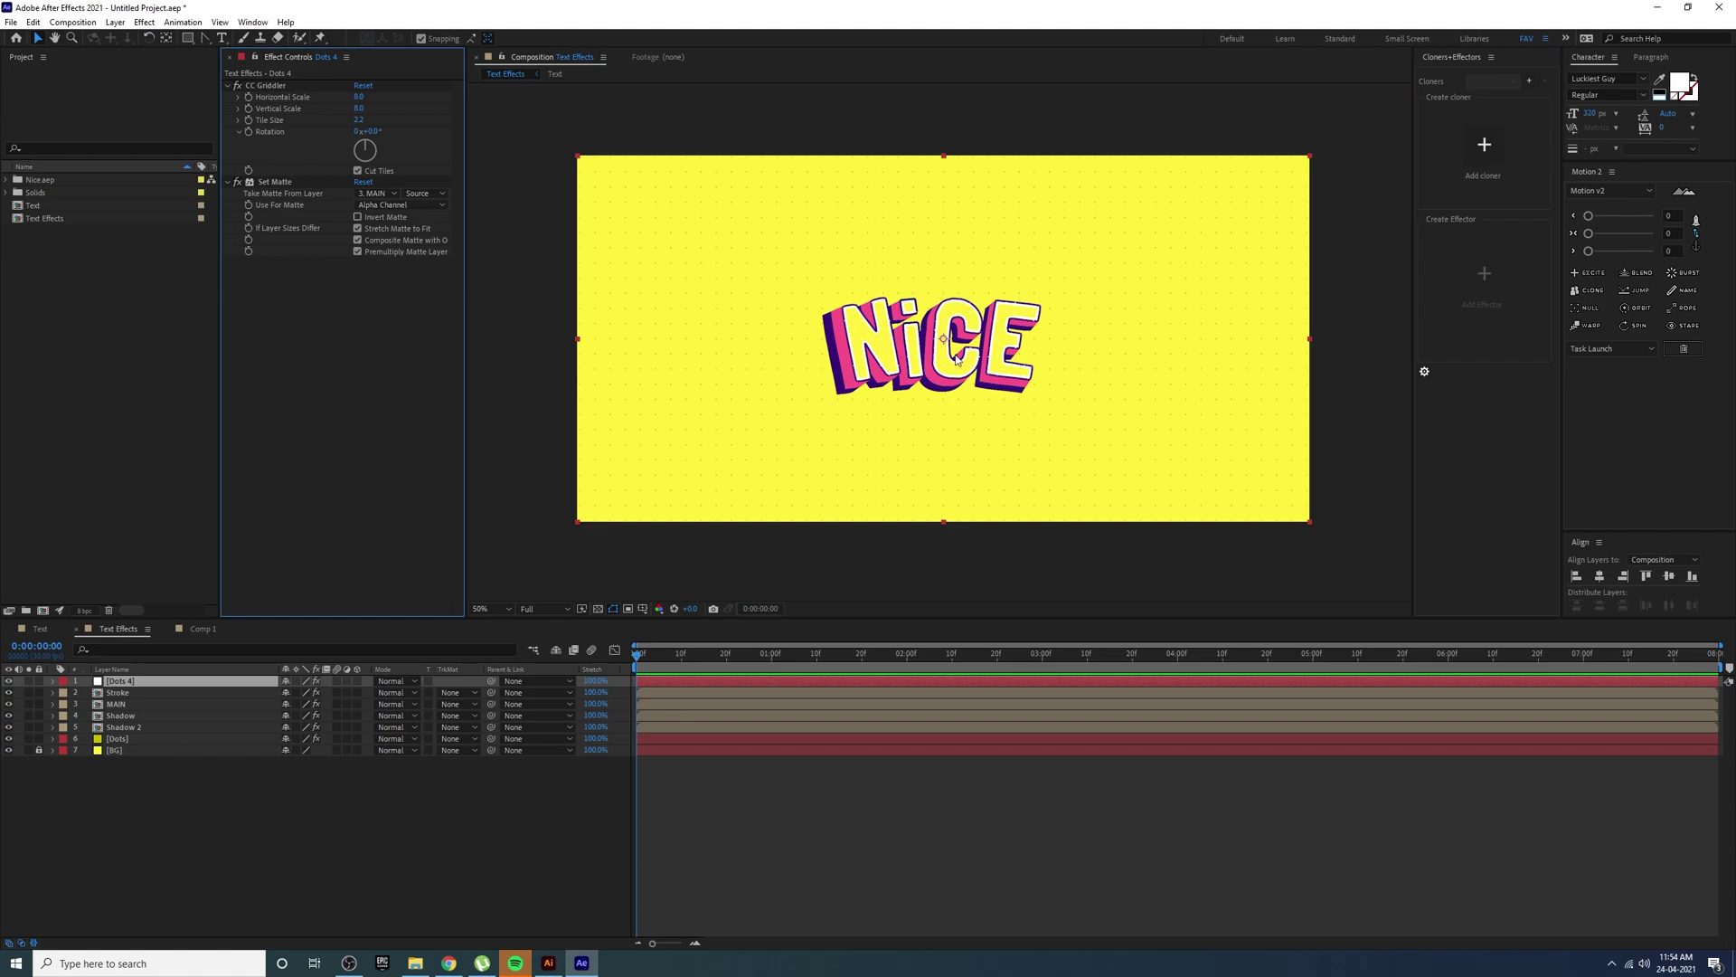
scroll(958, 359, "up", 2)
scroll(953, 359, "down", 2)
left_click(143, 705)
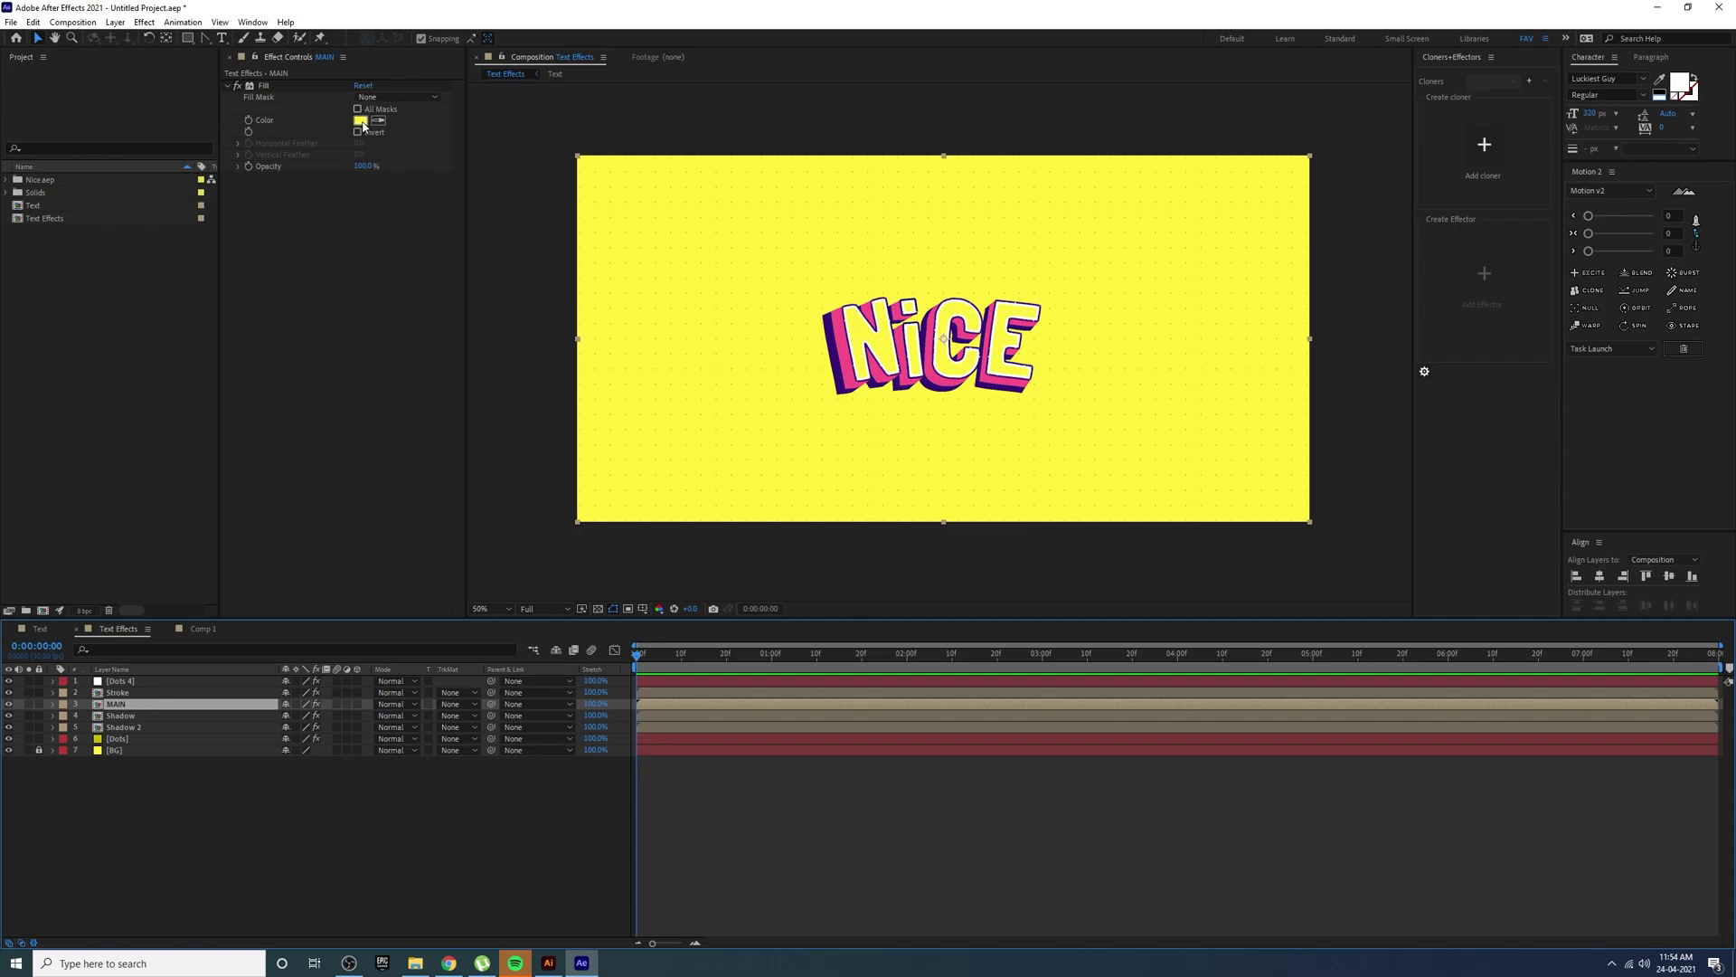
left_click(360, 120)
left_click(744, 565)
mouse_move(744, 565)
left_mouse_down()
mouse_move(767, 556)
mouse_move(776, 581)
mouse_move(745, 556)
left_mouse_up()
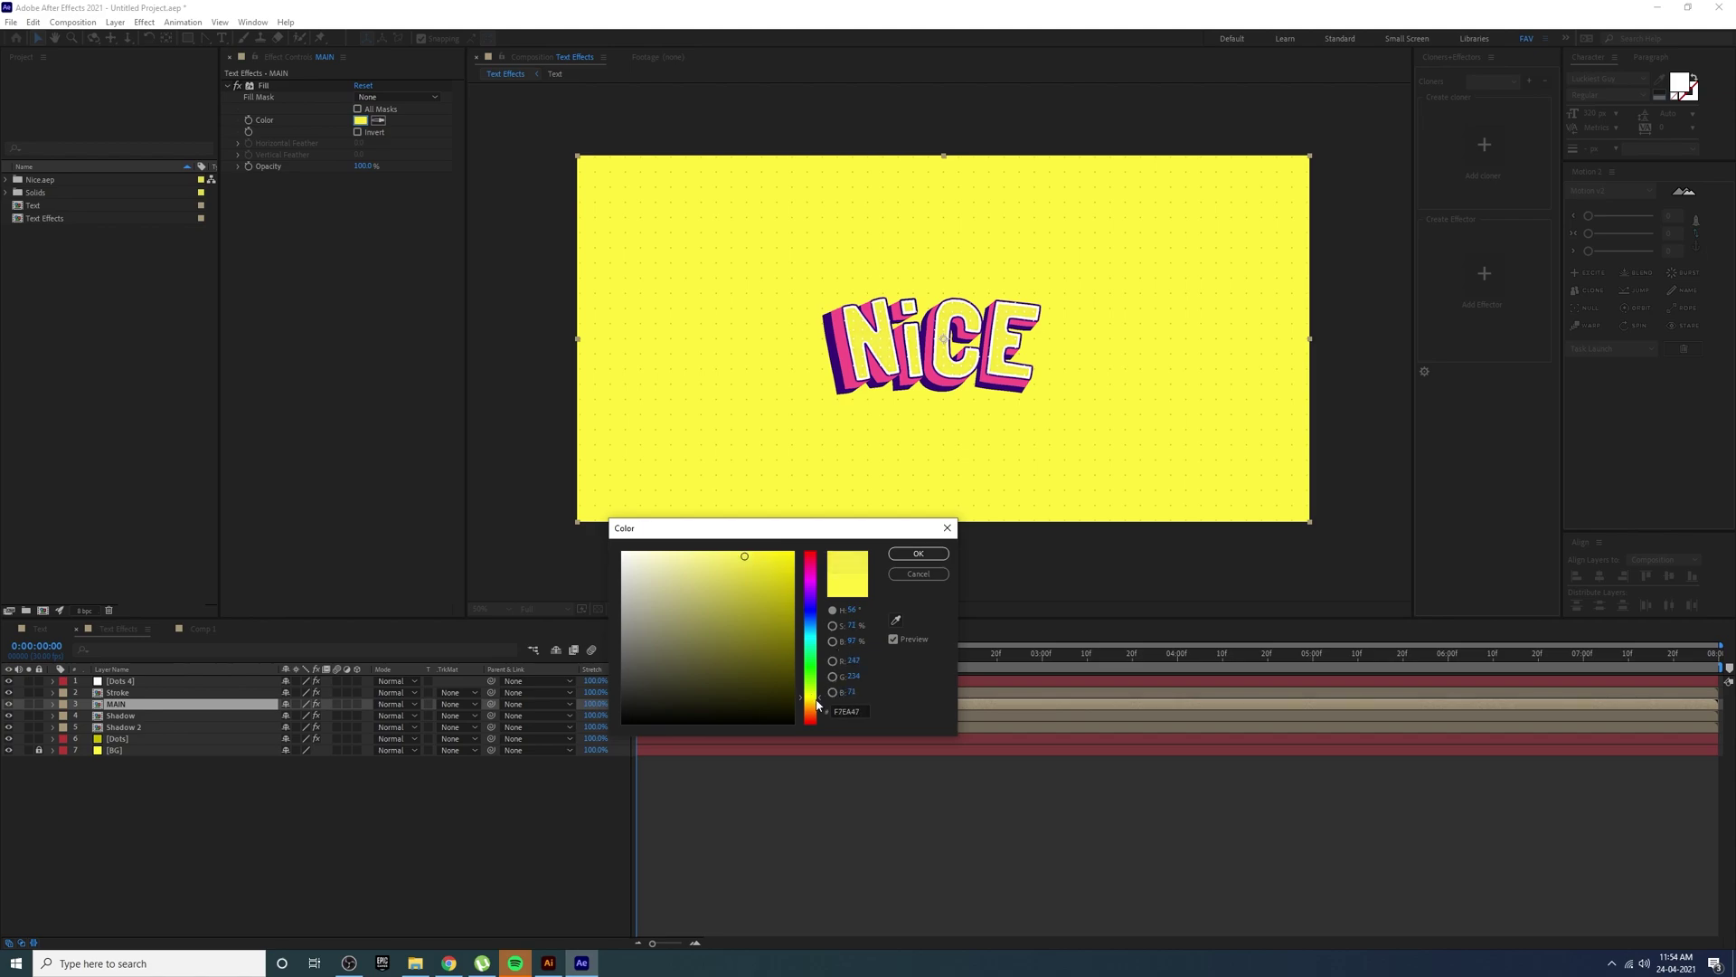
left_click(819, 706)
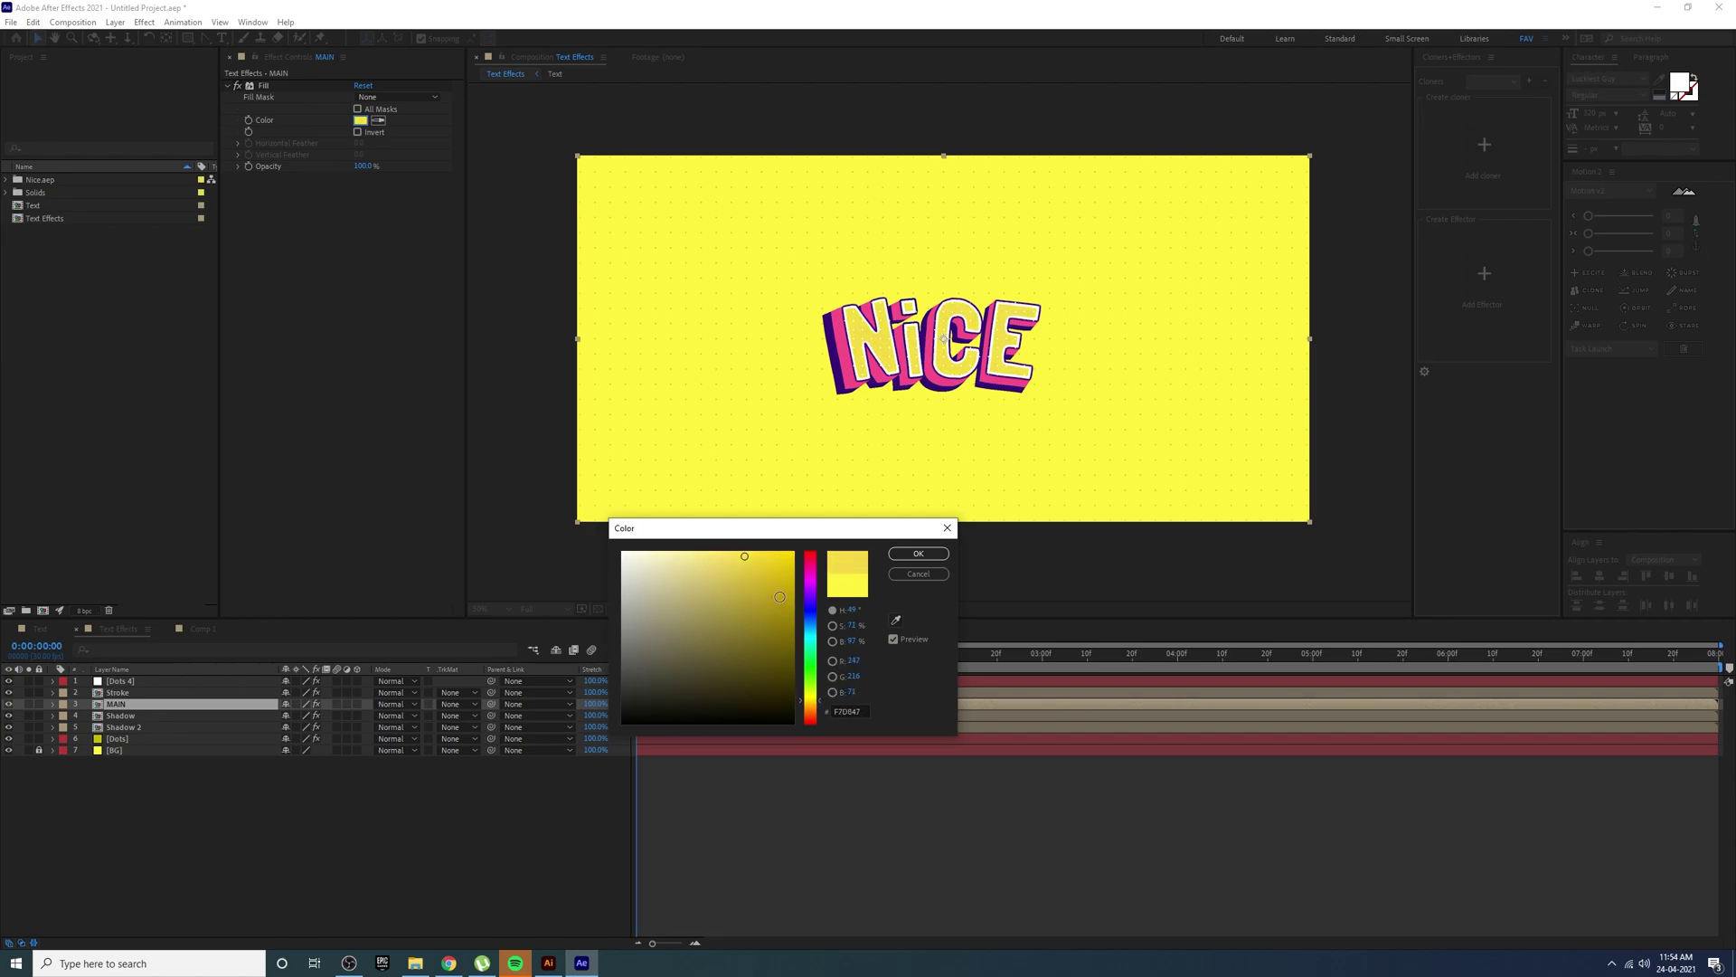
left_click_drag(746, 571, 726, 548)
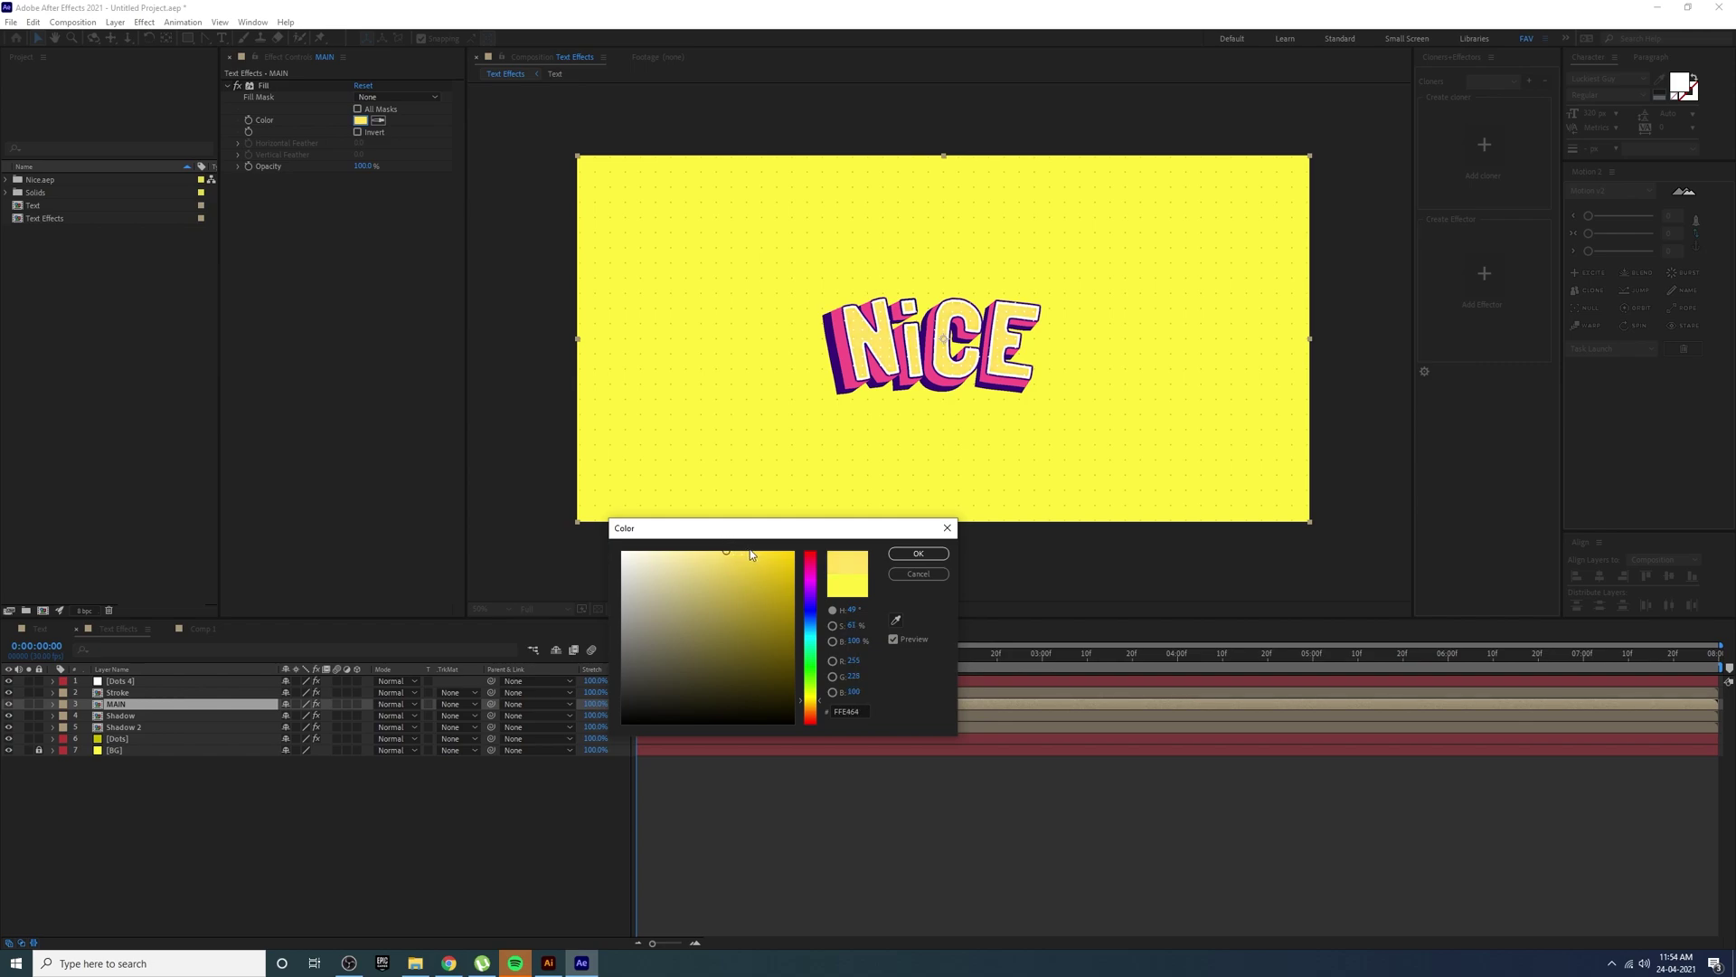
left_click(743, 548)
left_click(918, 553)
key("slash")
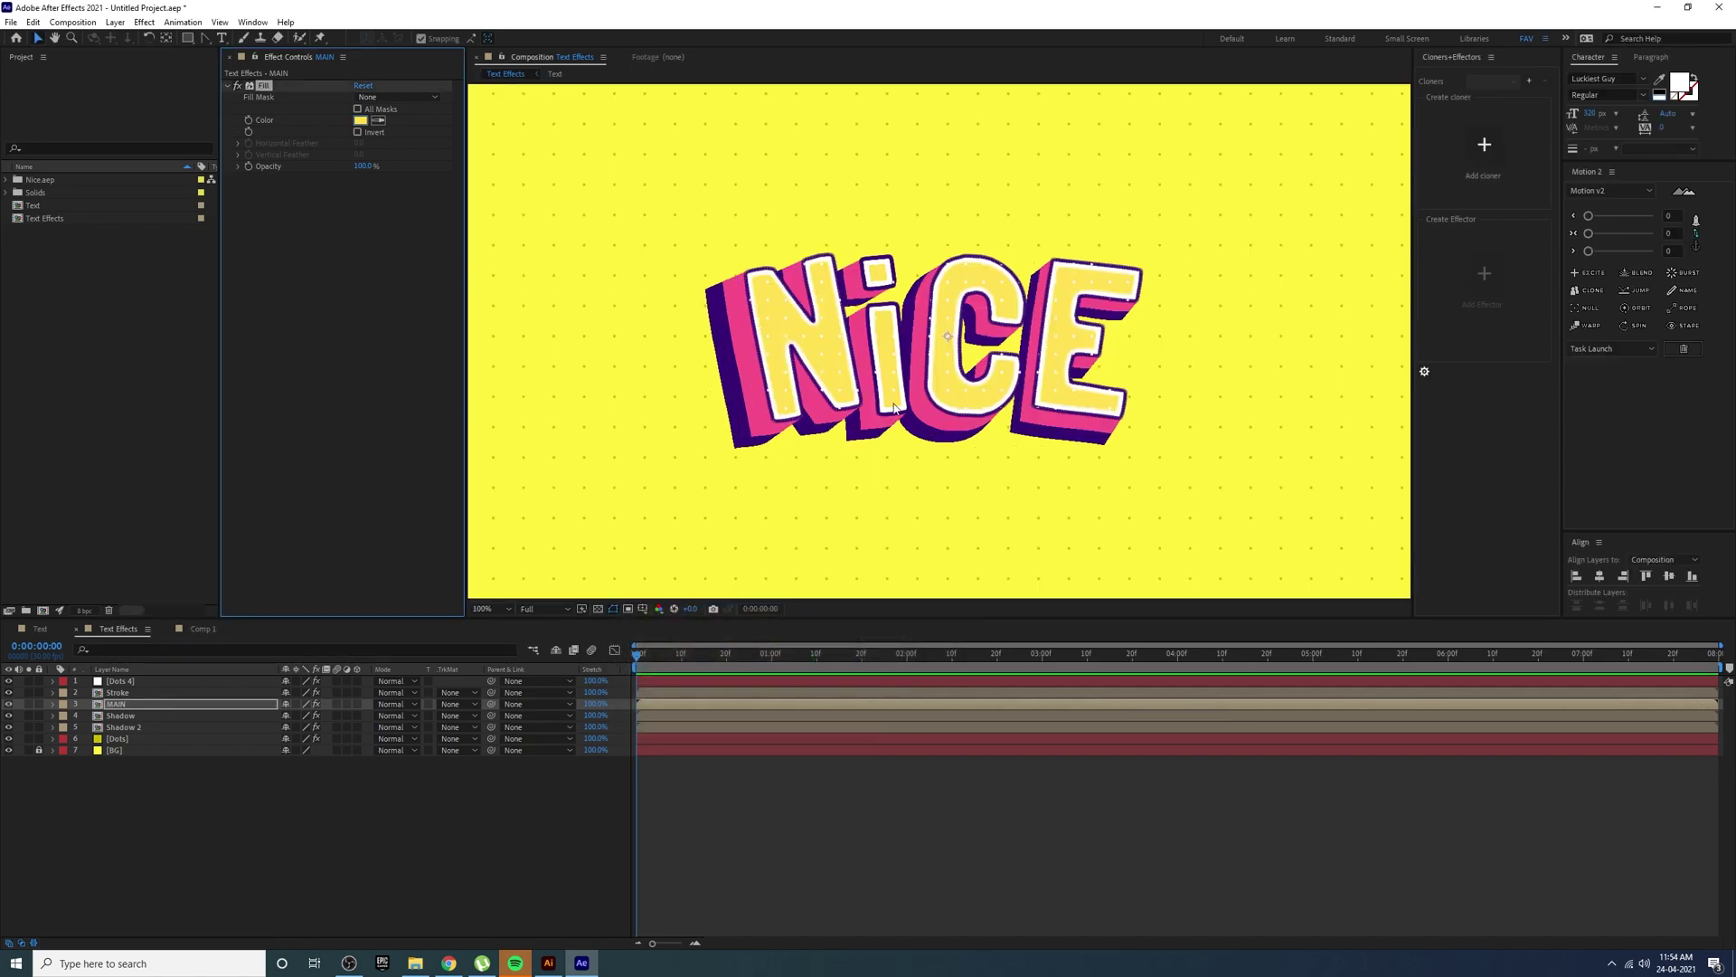
- Add an Inner Shadow layer style to the MAIN layer and expand its properties
right_click(161, 706)
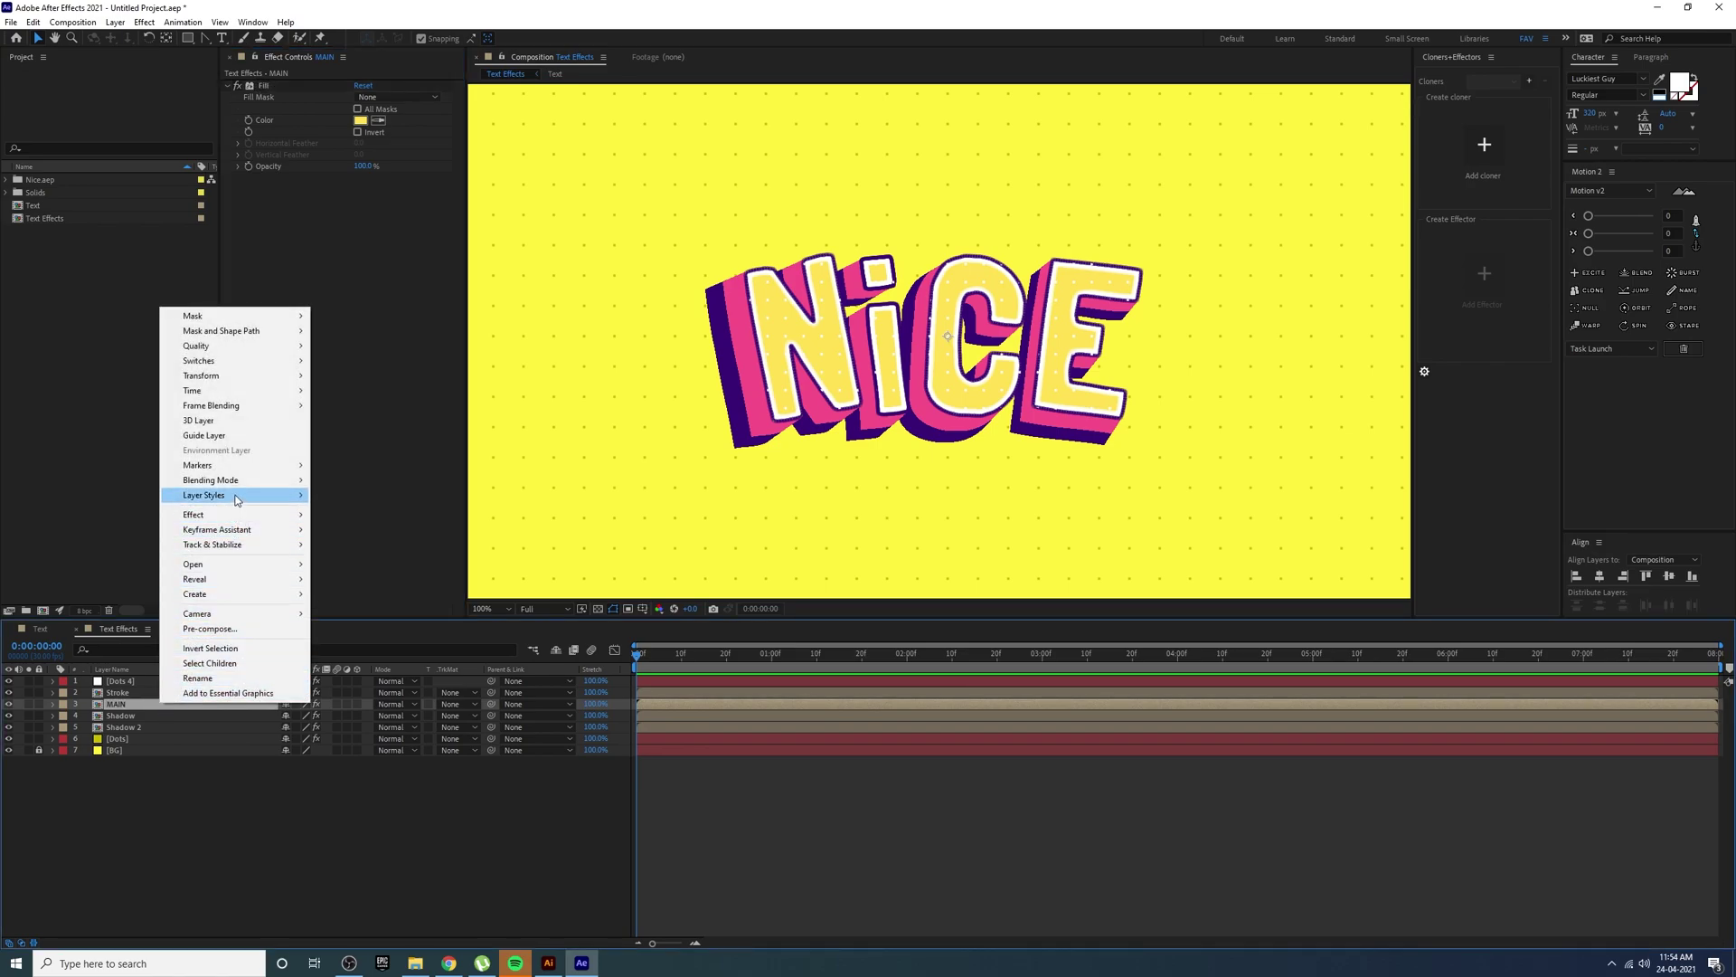
mouse_move(239, 497)
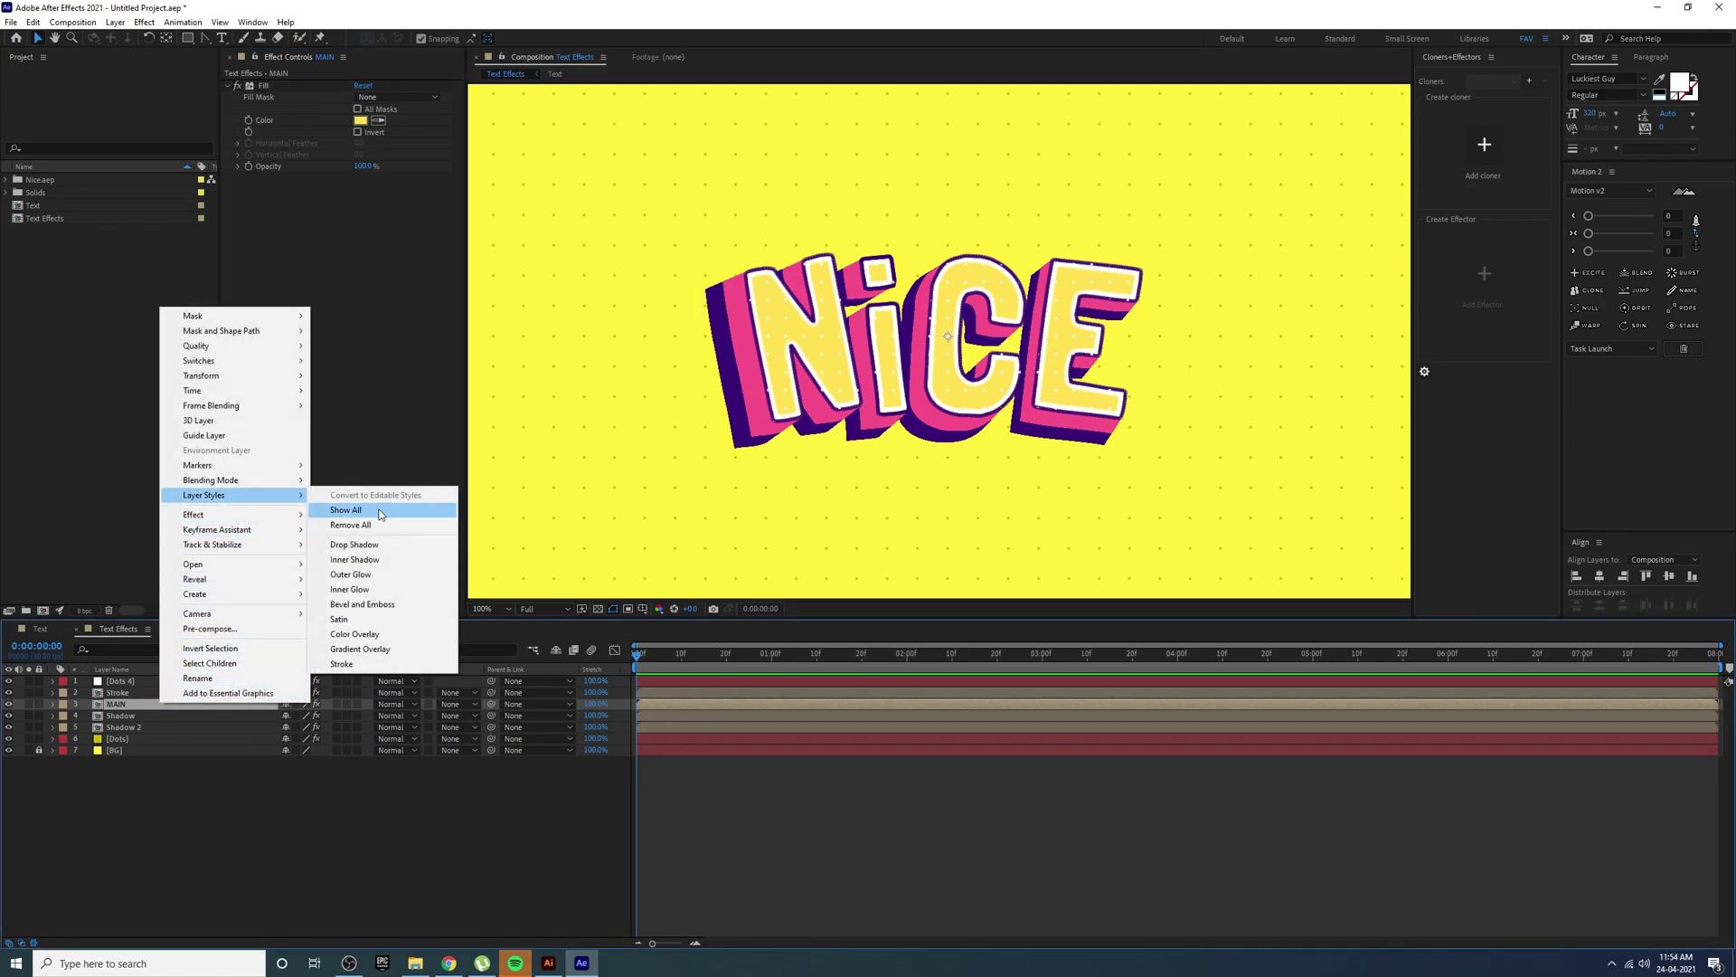
left_click(354, 560)
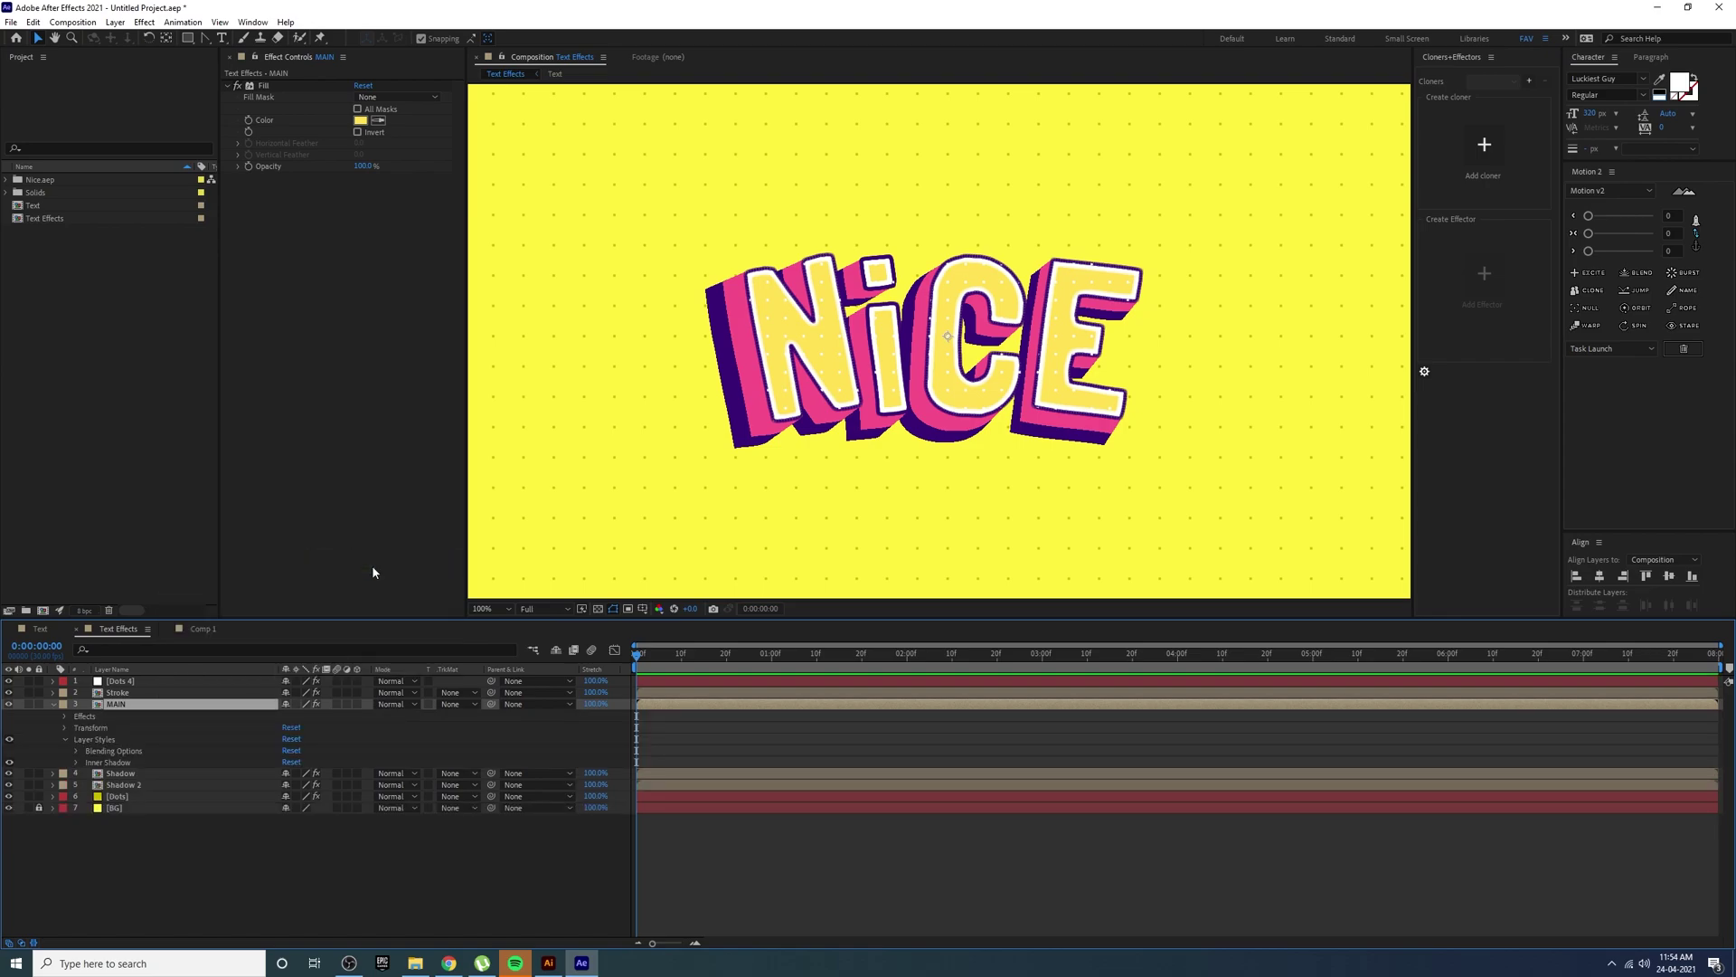
left_click(141, 764)
left_click(77, 764)
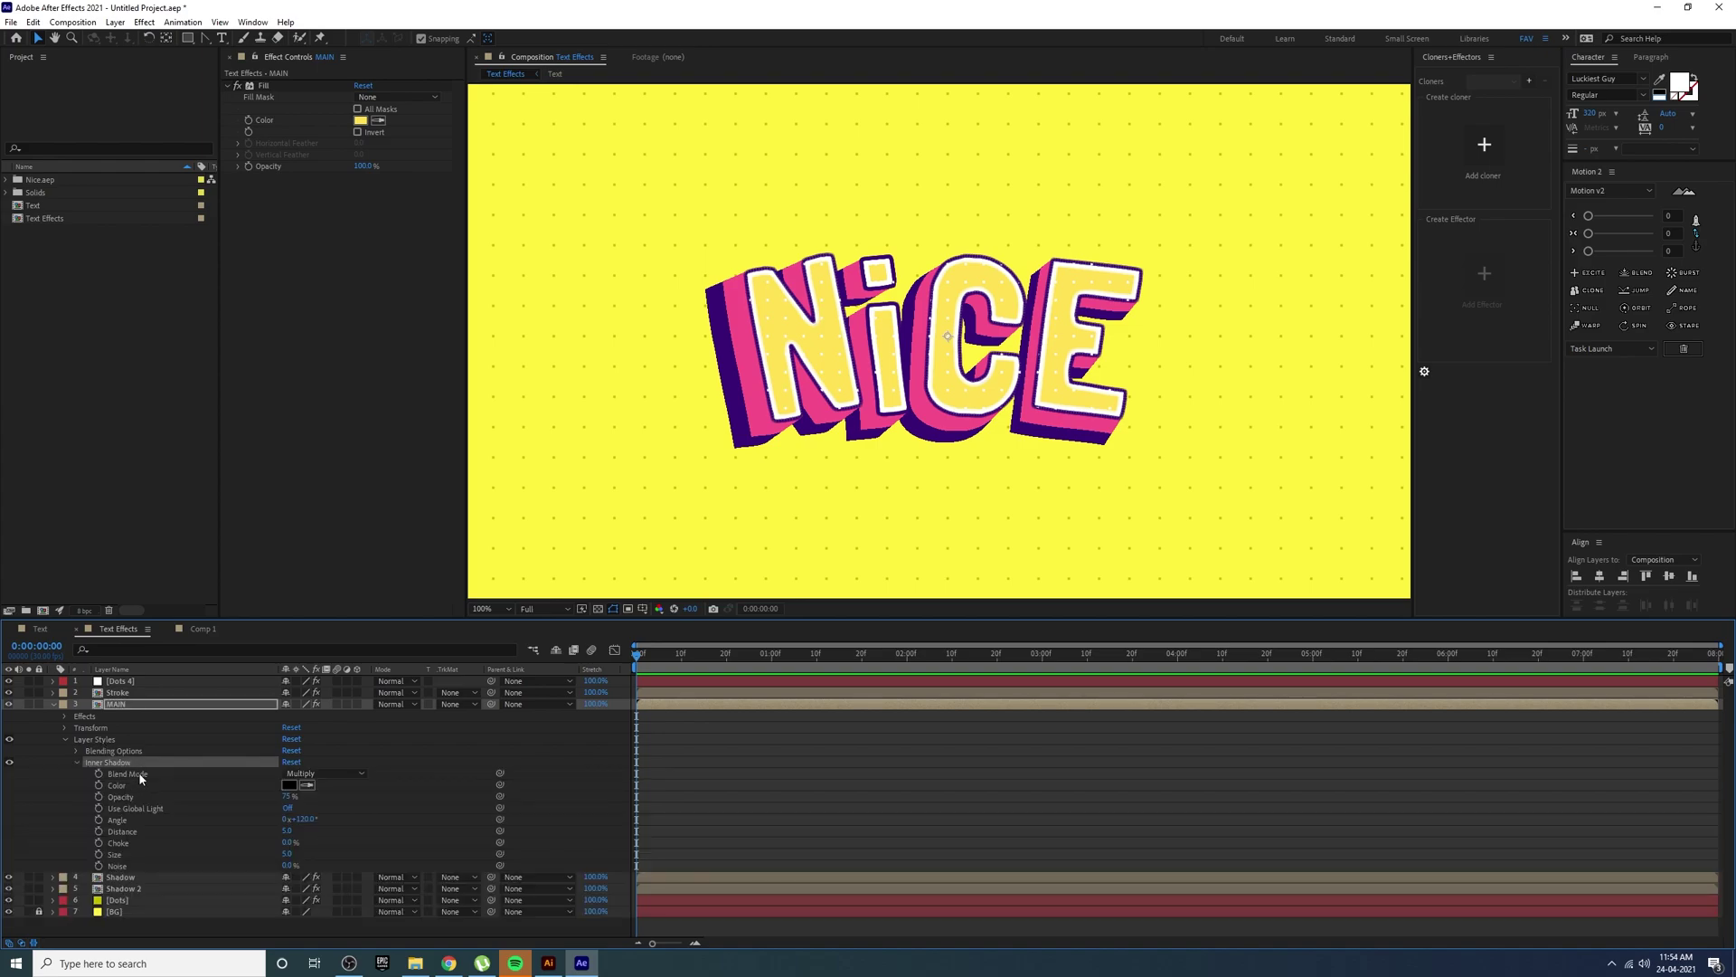
- Set the inner shadow's blend mode to Normal and its opacity to 100%
left_click(144, 833)
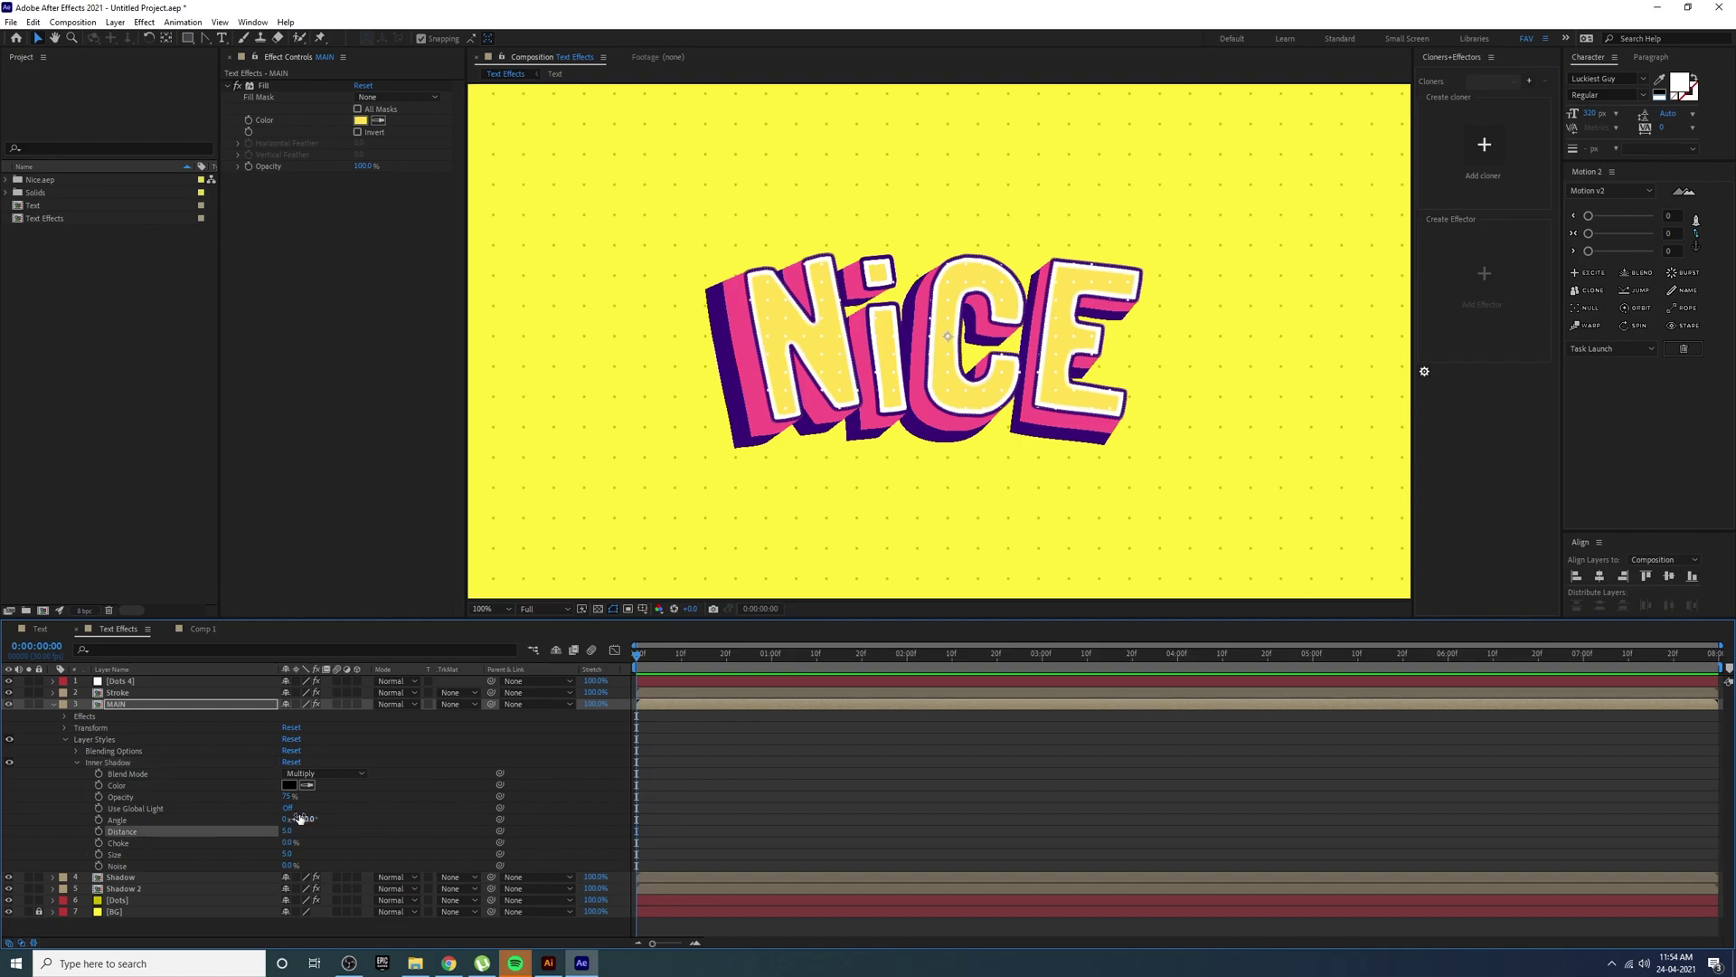
left_click(322, 774)
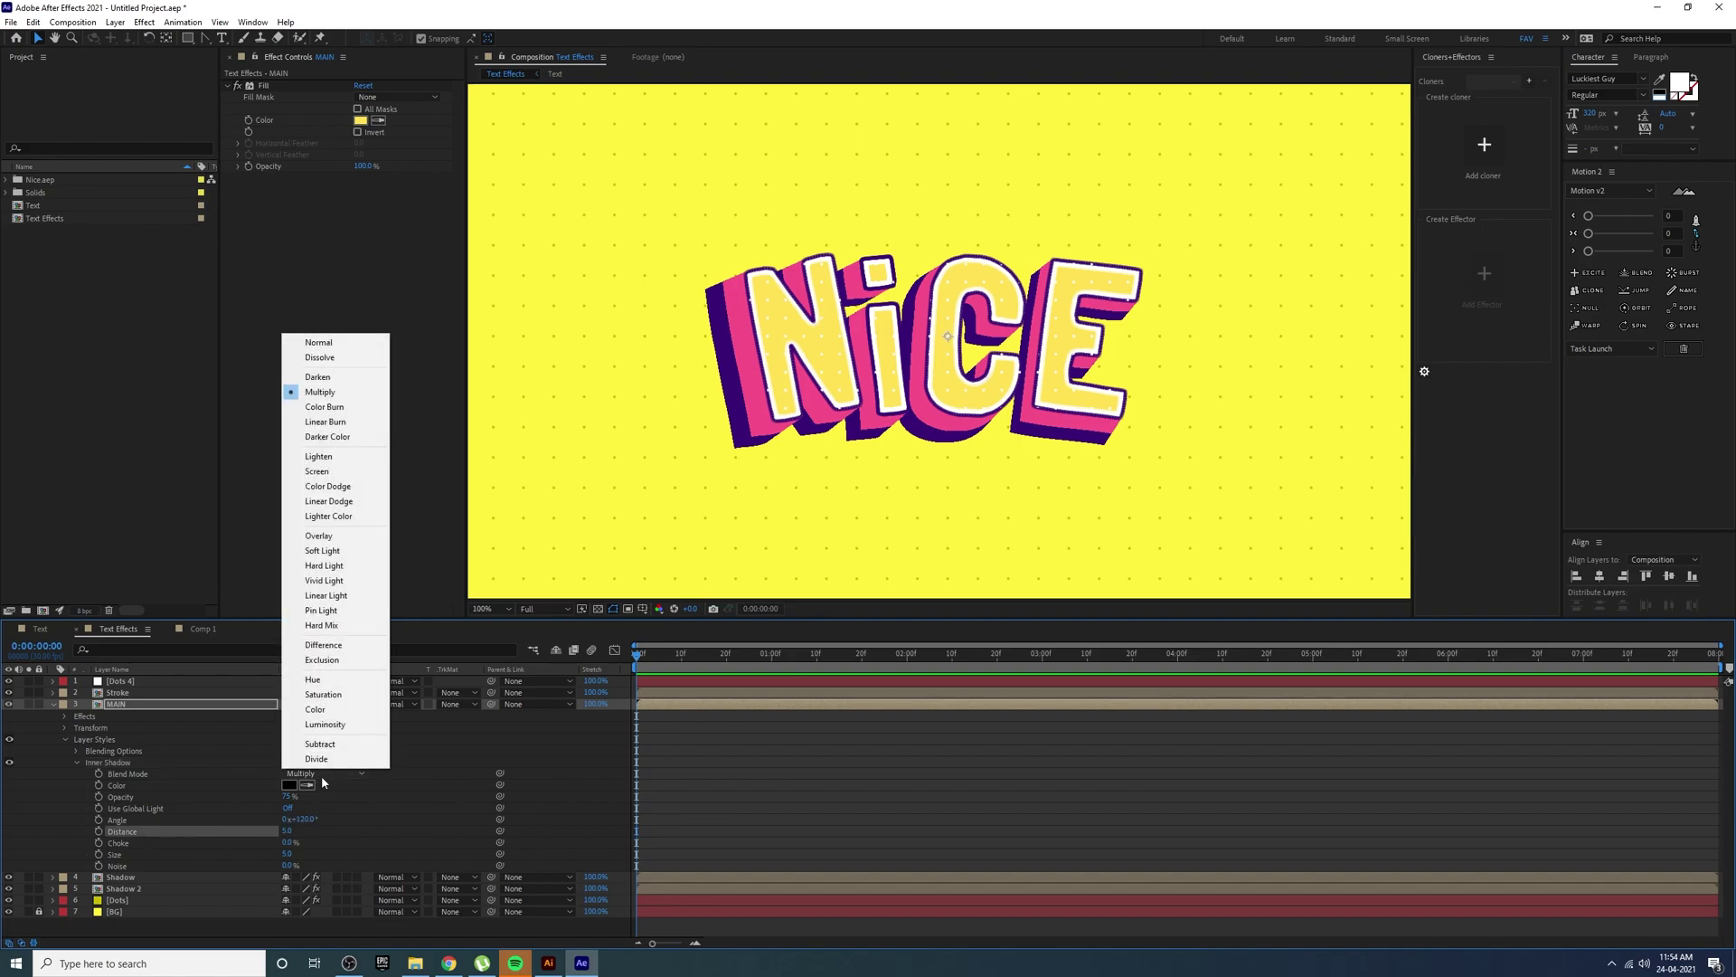
left_click(350, 346)
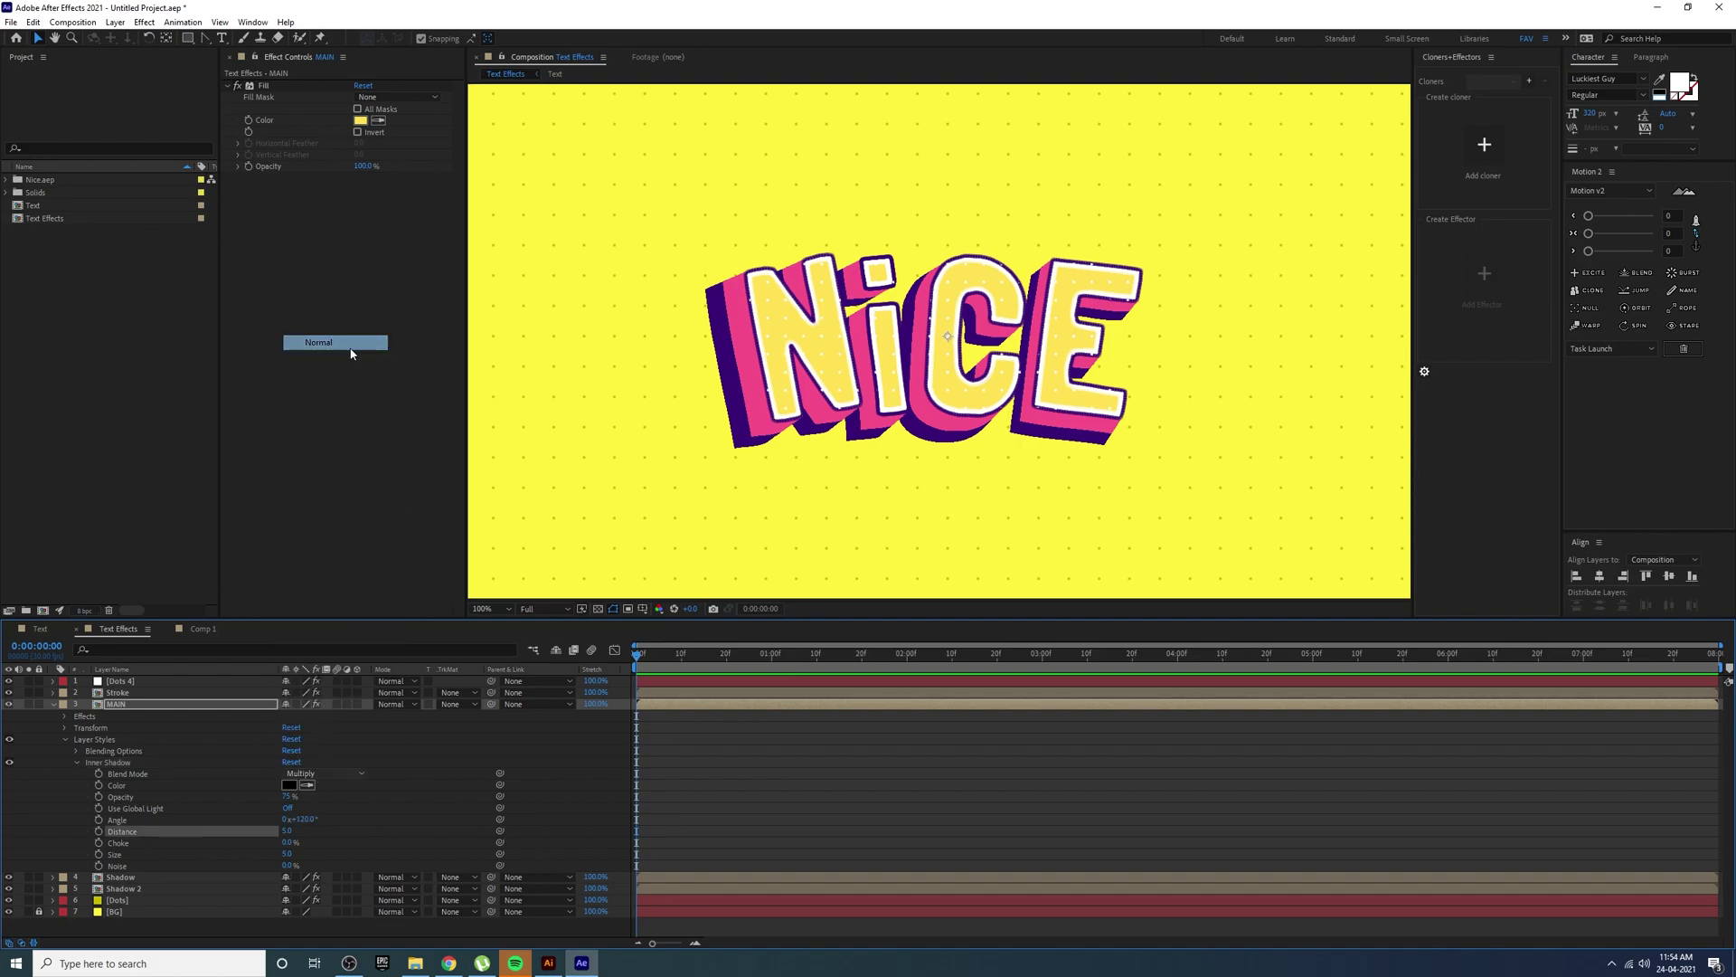
left_click(167, 787)
left_click(289, 797)
type("100")
key("Return")
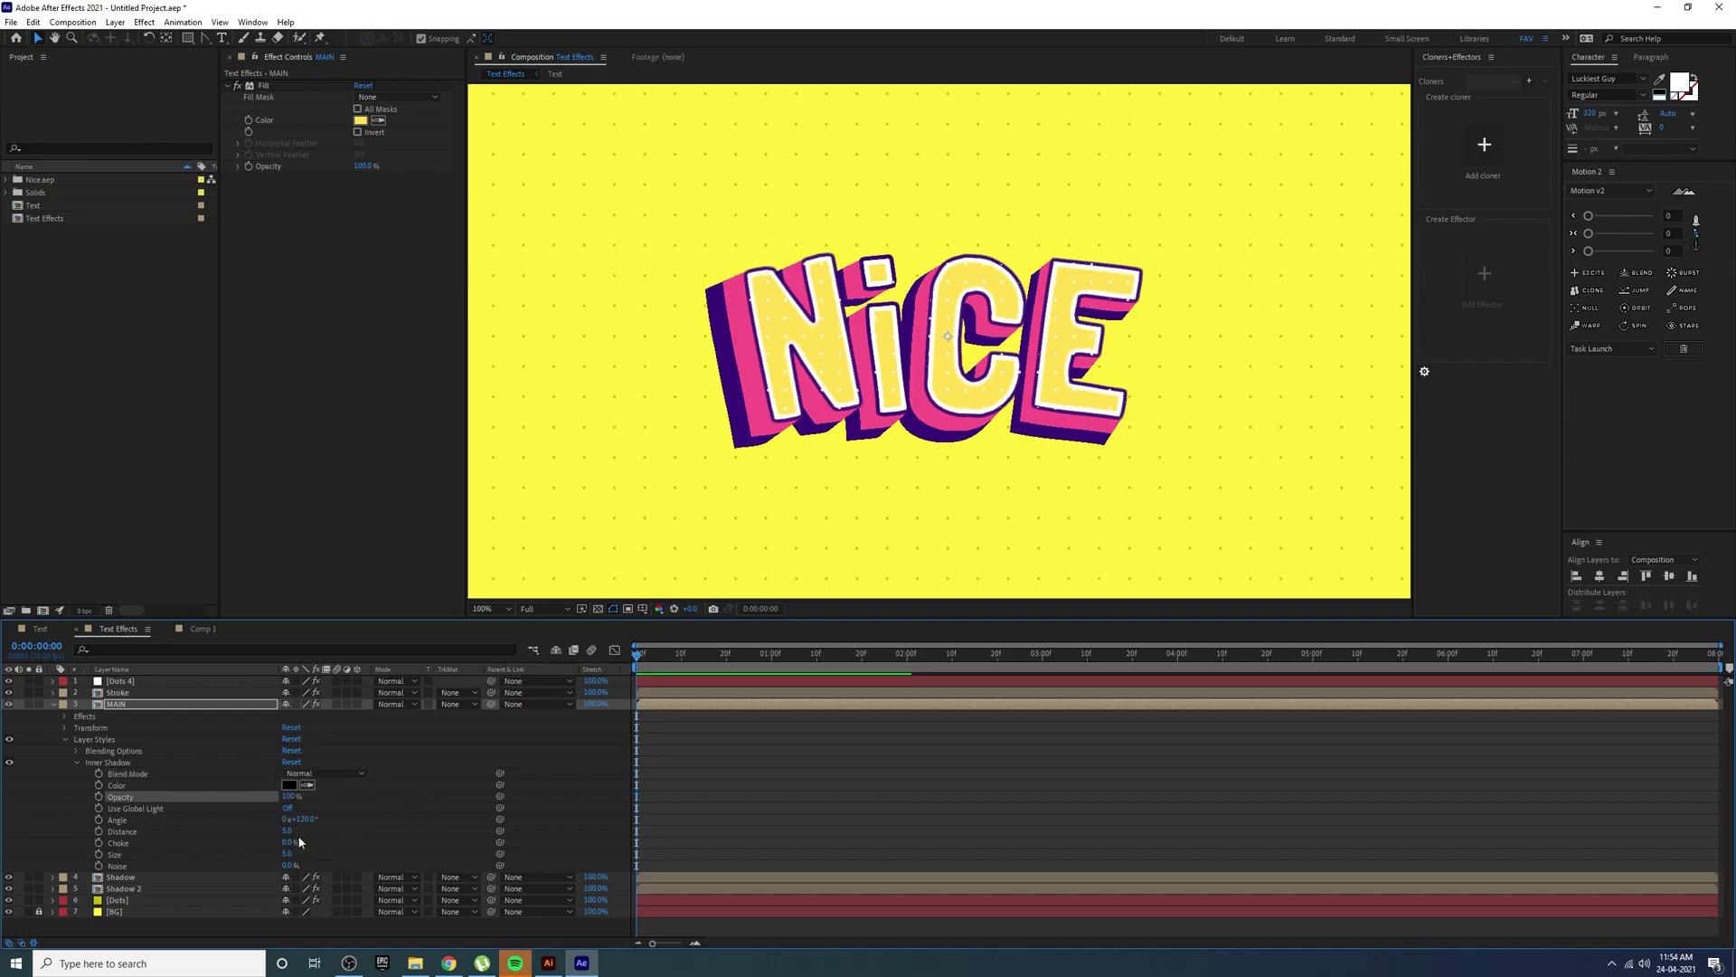
- Set MAIN's inner shadow distance to about 24, its size to 0 and its angle to about 1x+40°
left_click(307, 831)
left_click_drag(293, 830, 314, 841)
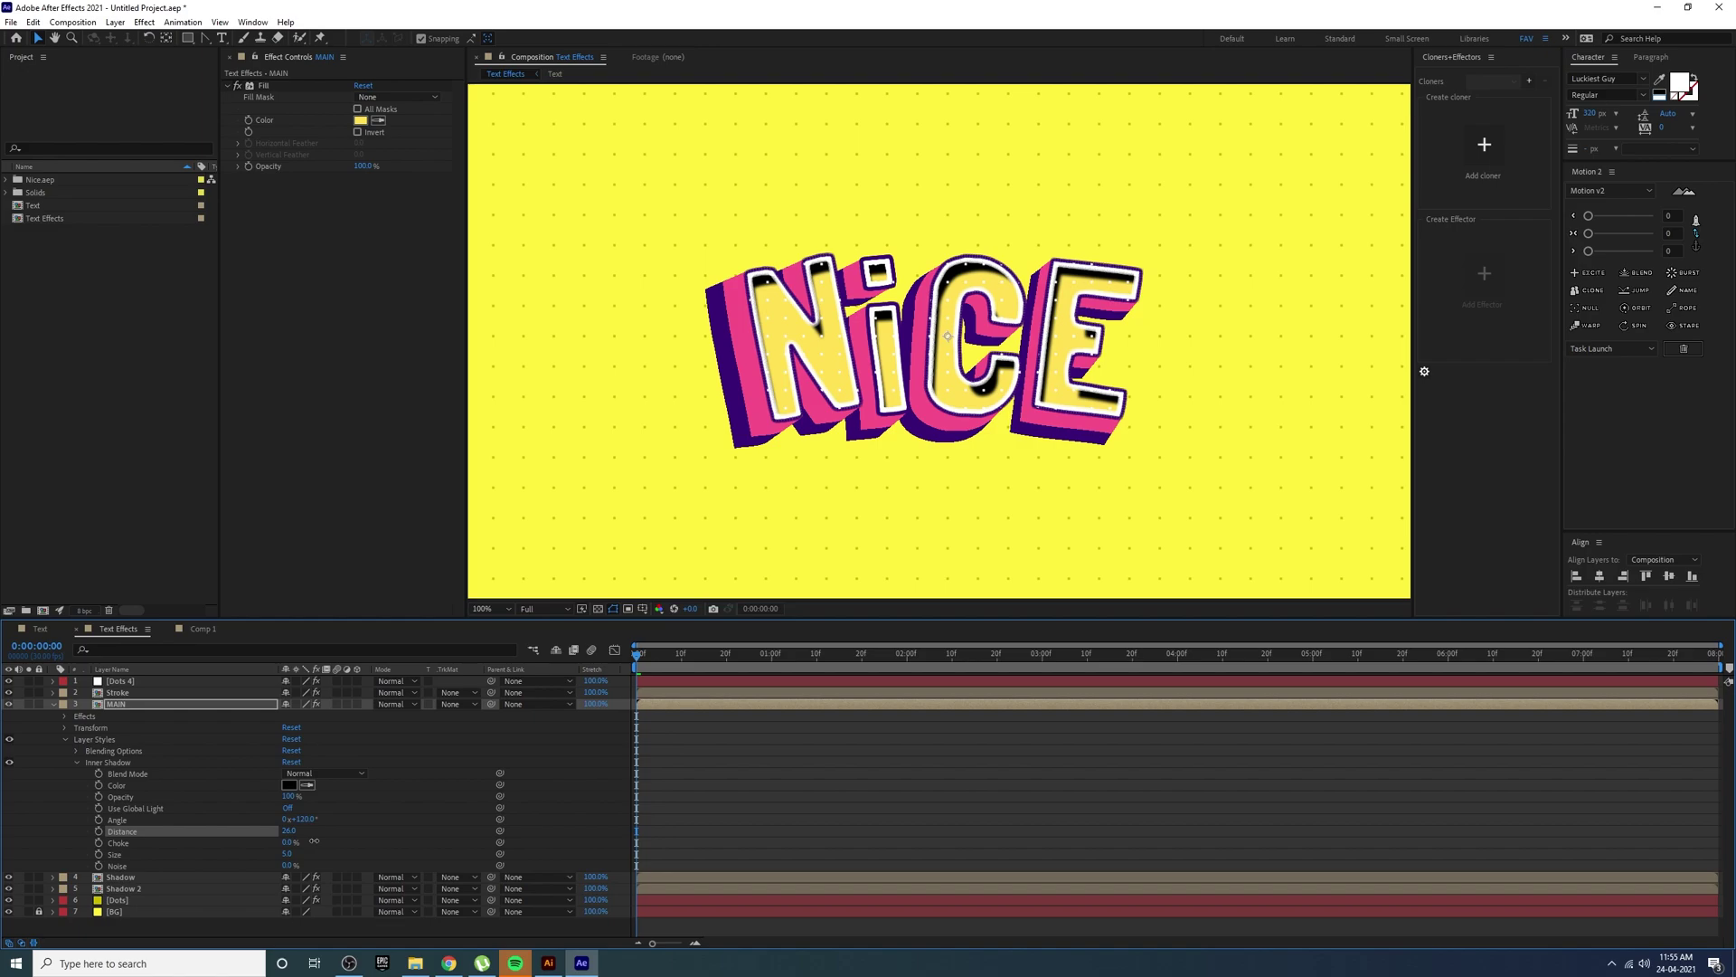
left_click(142, 856)
left_click_drag(287, 854, 250, 862)
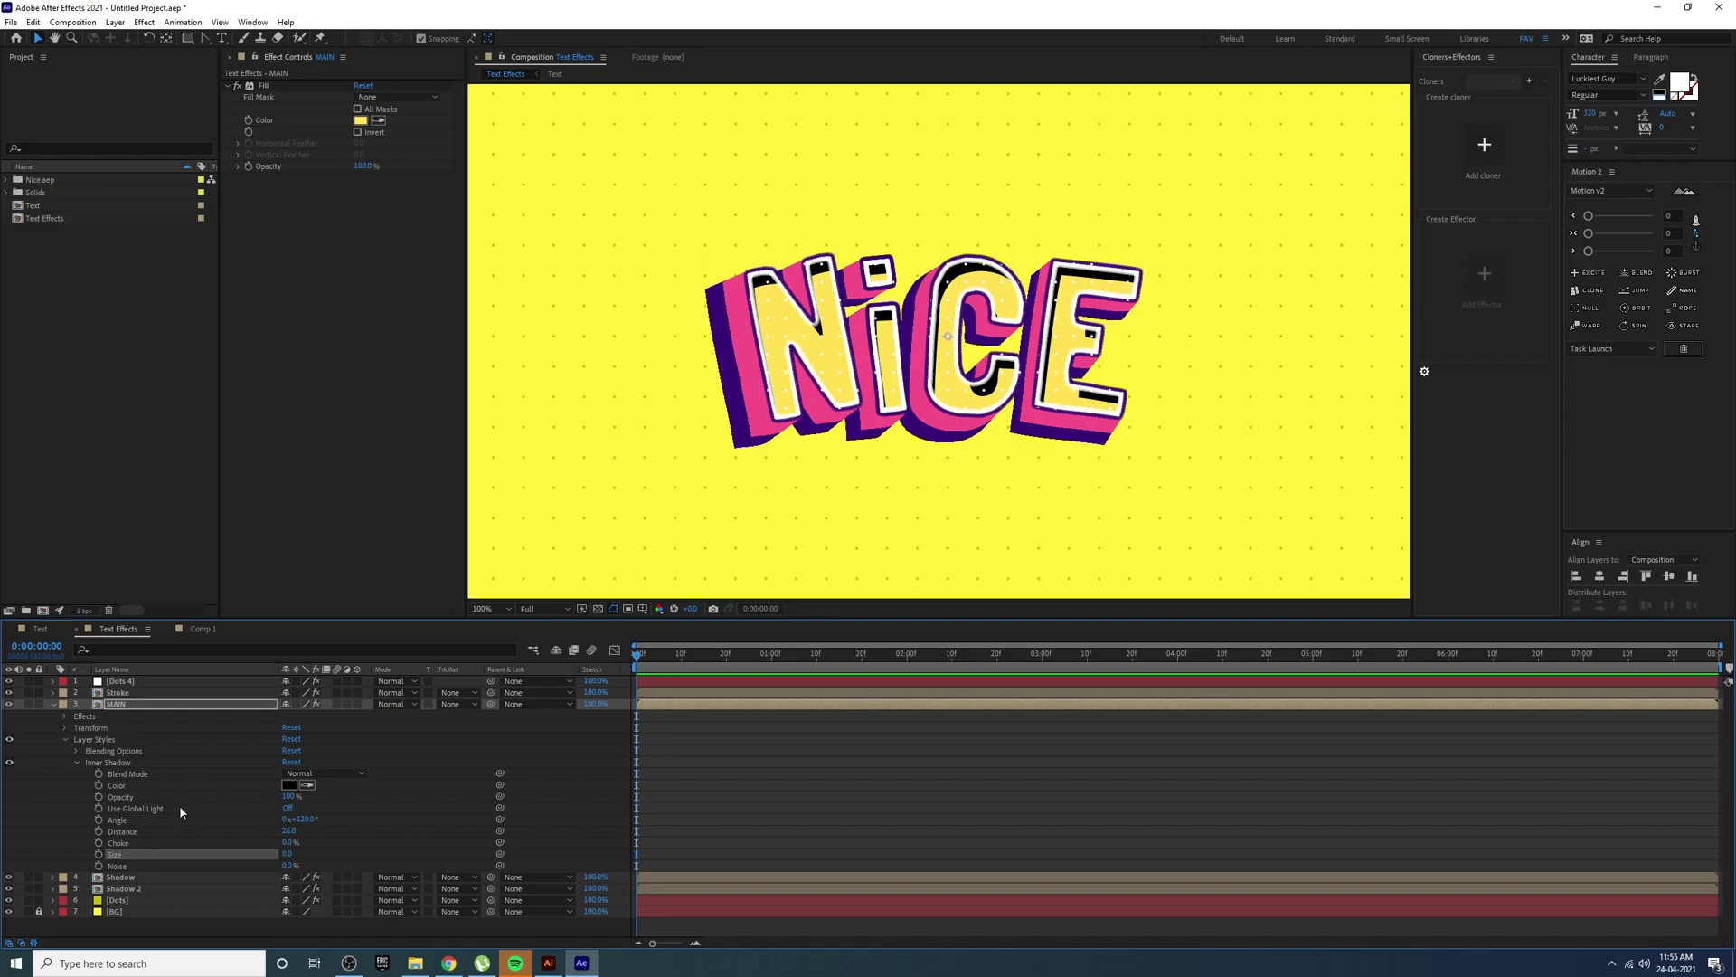
left_click(140, 820)
left_click_drag(312, 819, 512, 824)
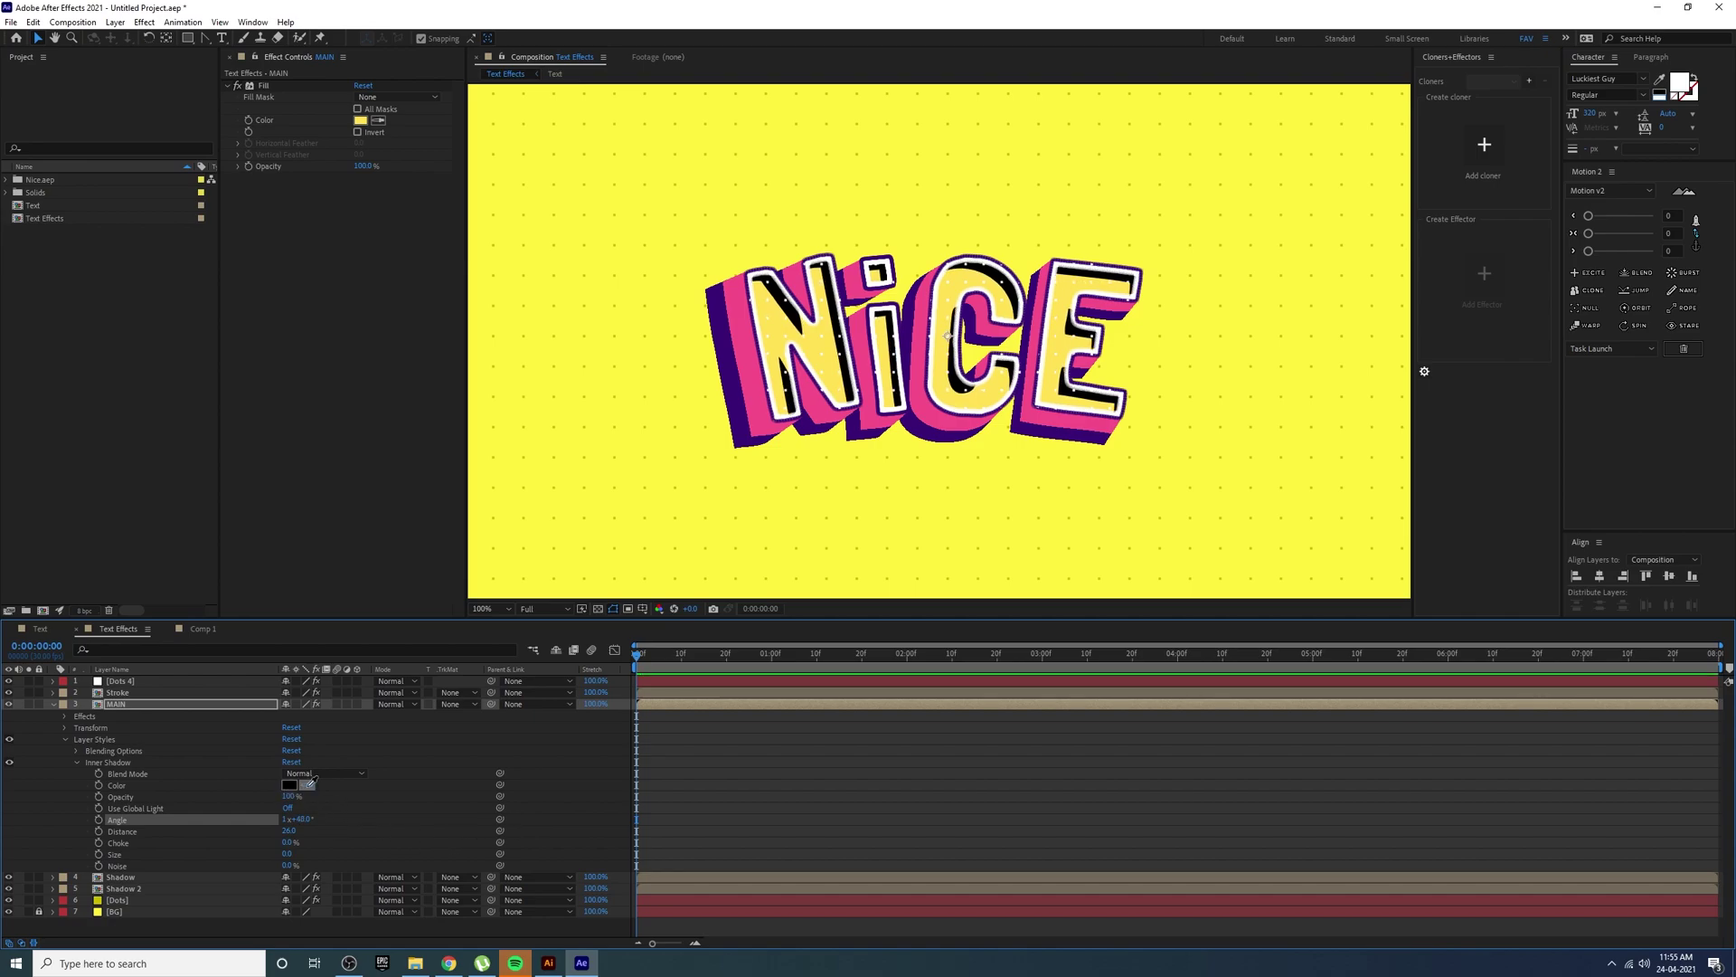
- Sample the lettering's yellow for the inner shadow colour, shift it to a more saturated yellow, and collapse the MAIN layer
left_click(825, 343)
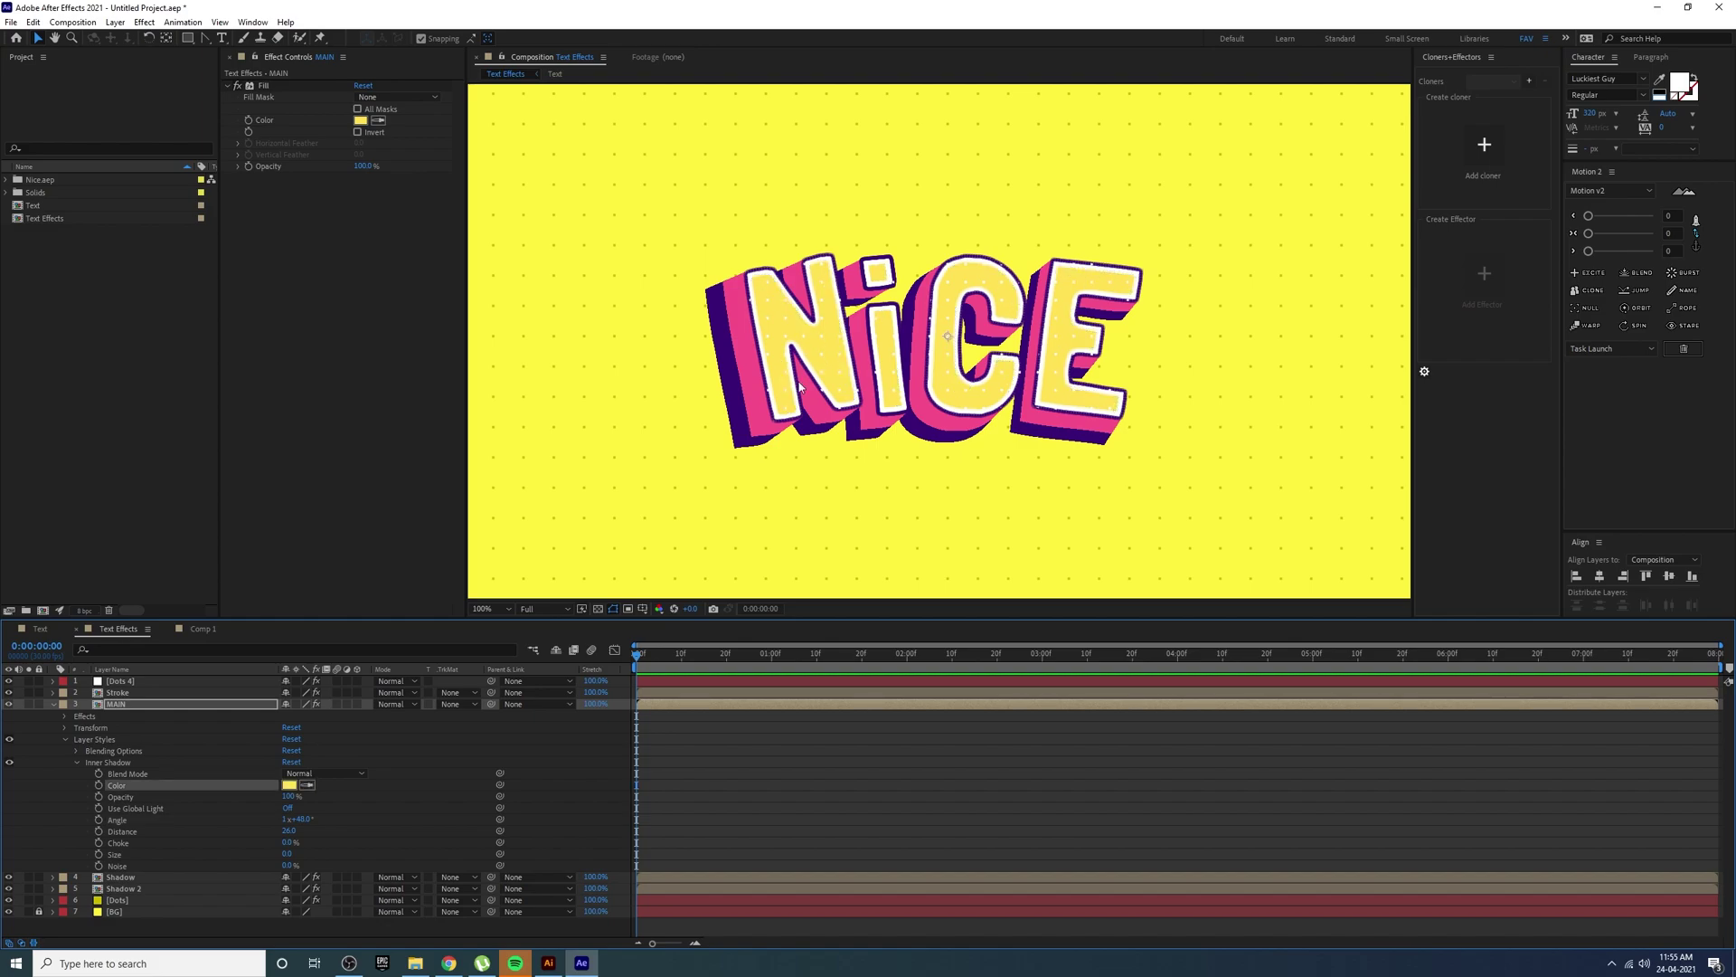
left_click(289, 784)
mouse_move(738, 563)
left_mouse_down()
mouse_move(759, 579)
mouse_move(796, 561)
mouse_move(758, 557)
mouse_move(758, 580)
mouse_move(760, 558)
mouse_move(784, 563)
left_mouse_up()
left_click(932, 554)
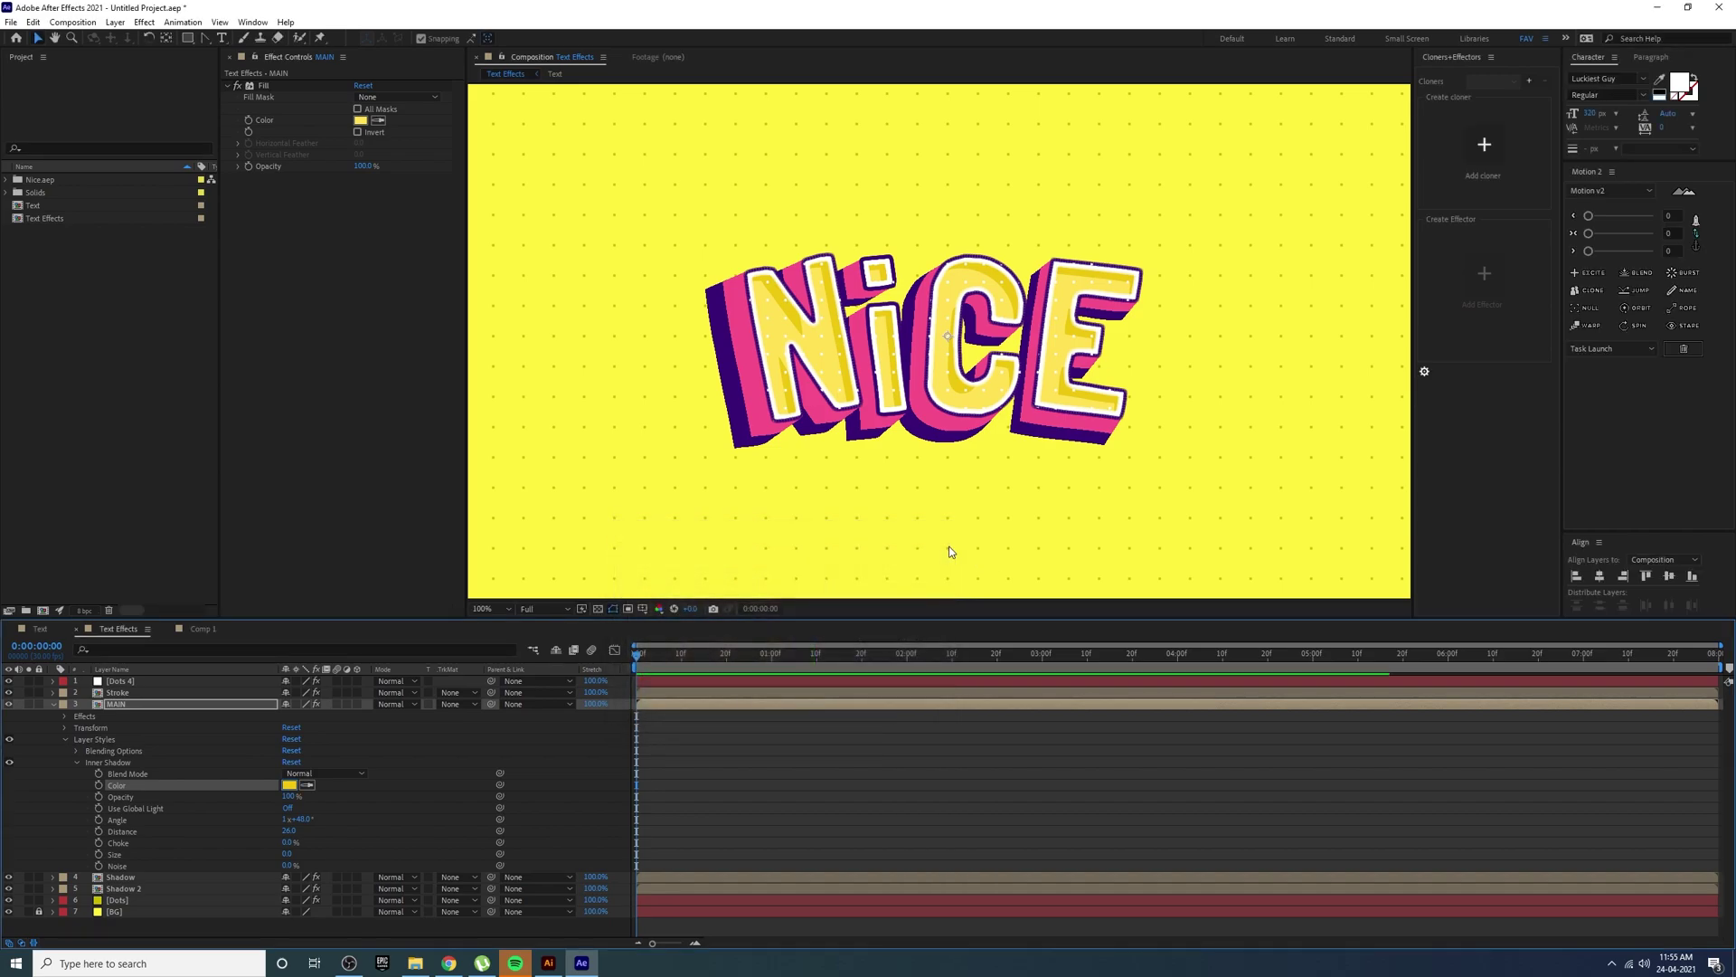
key("comma")
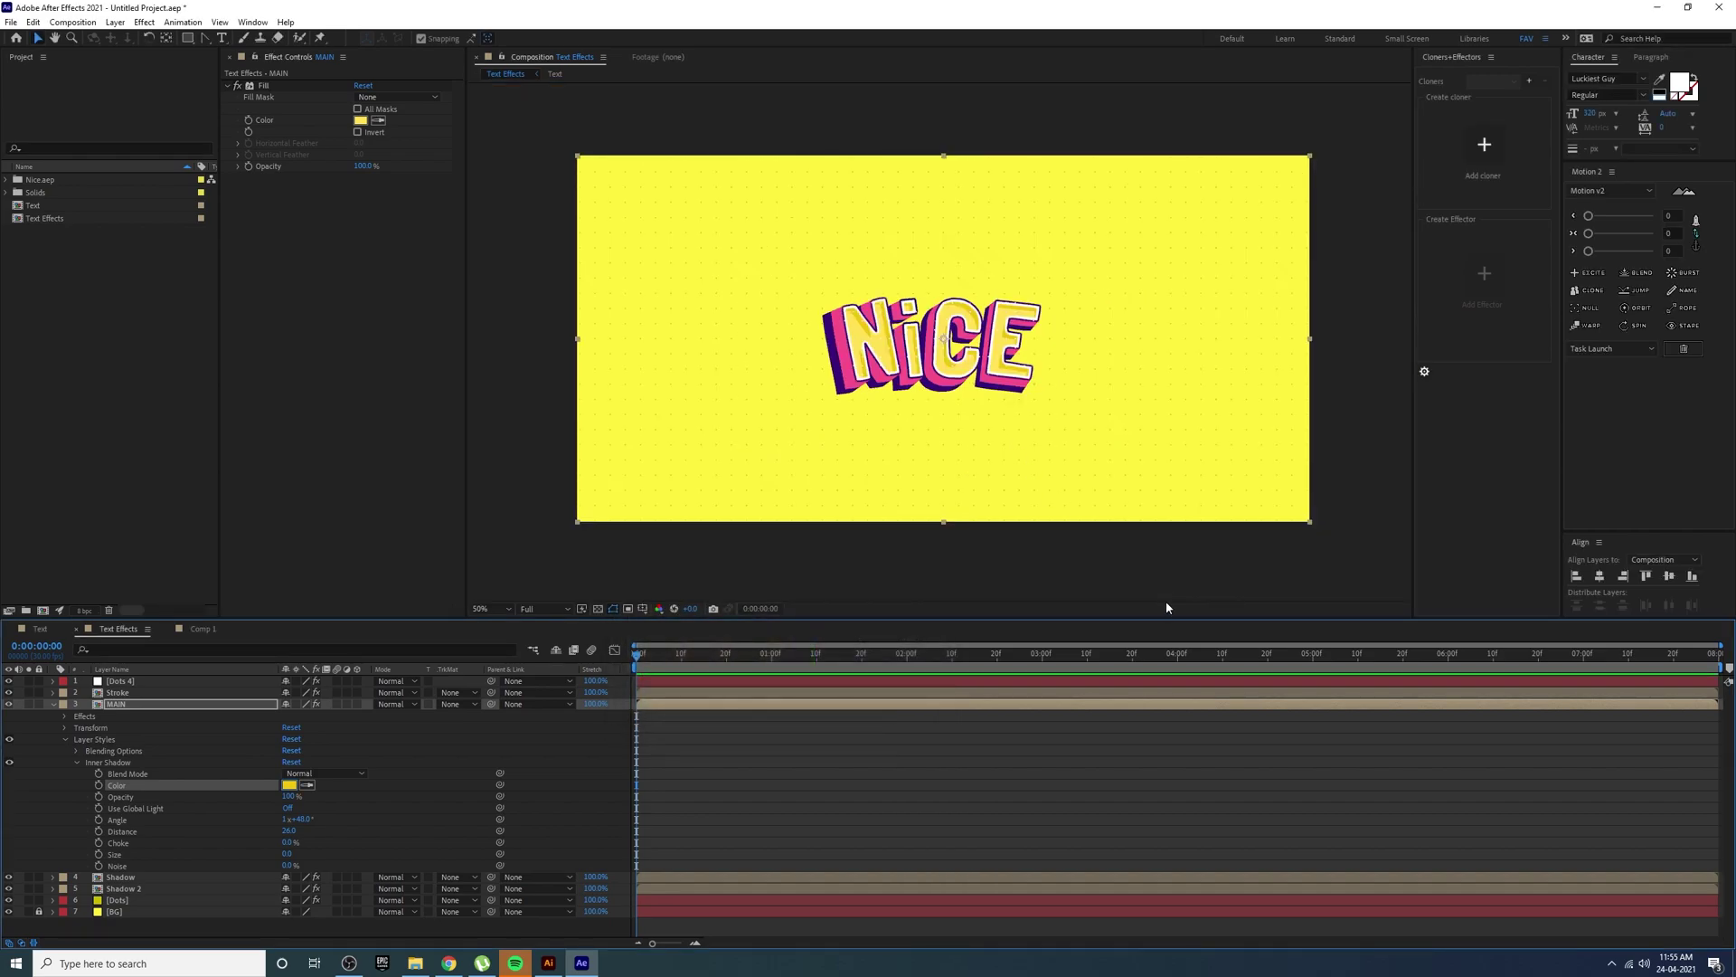
left_click(1152, 575)
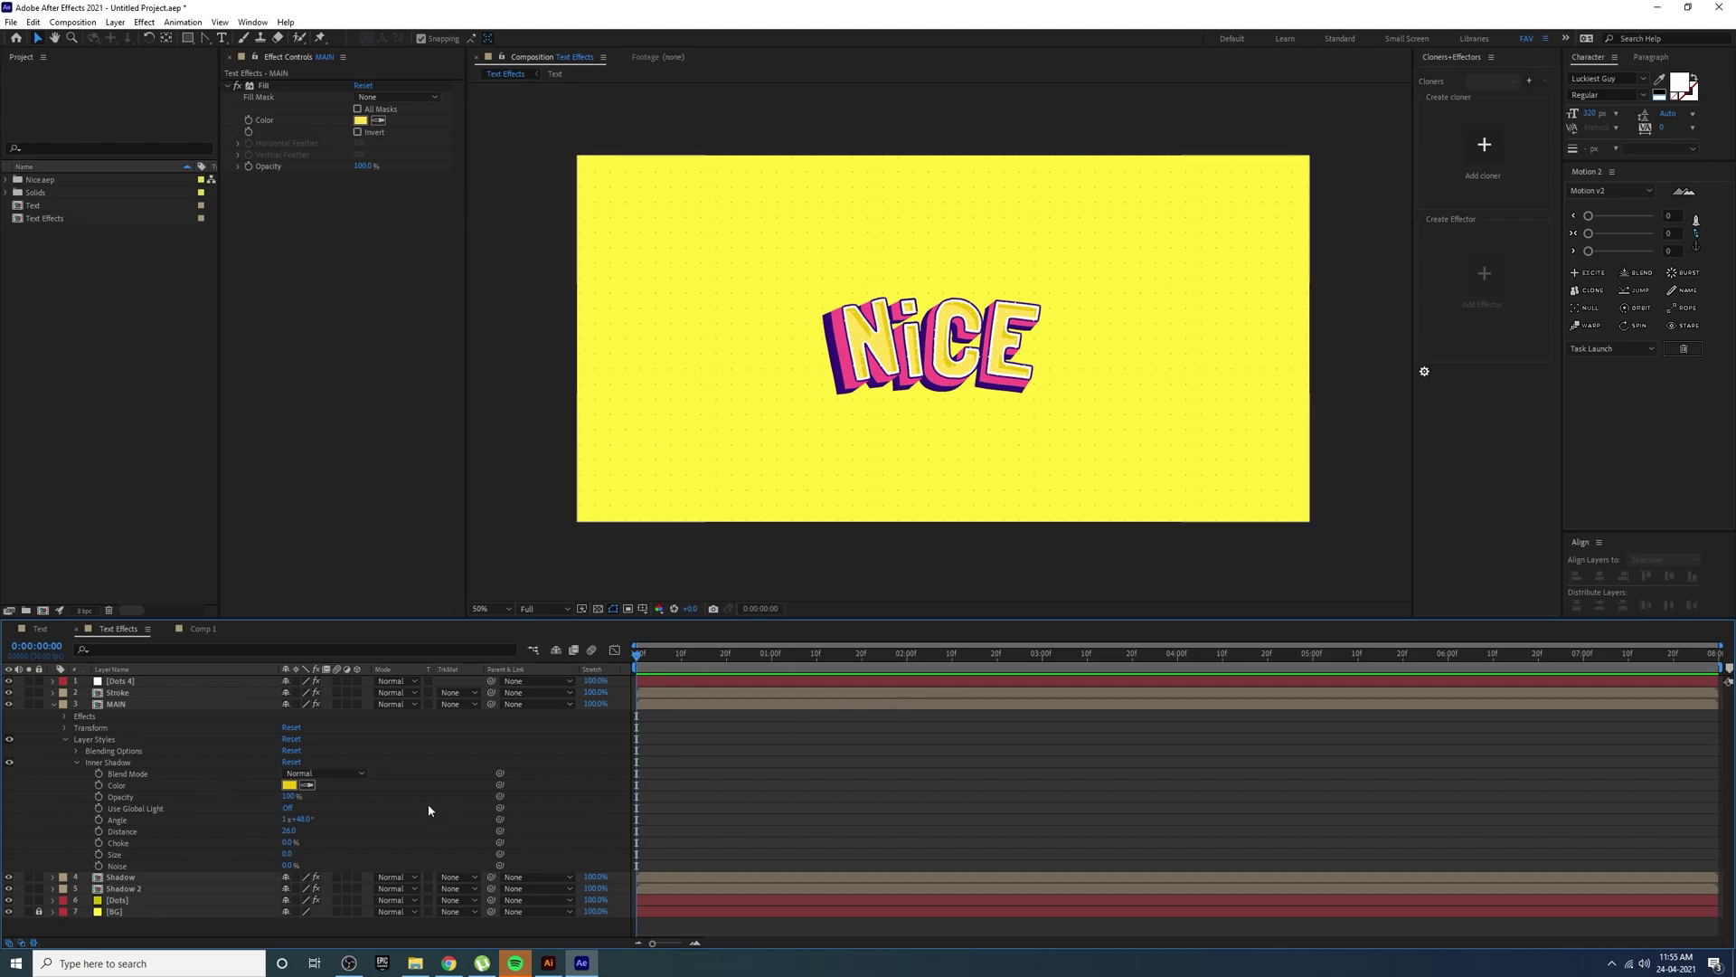
left_click(55, 705)
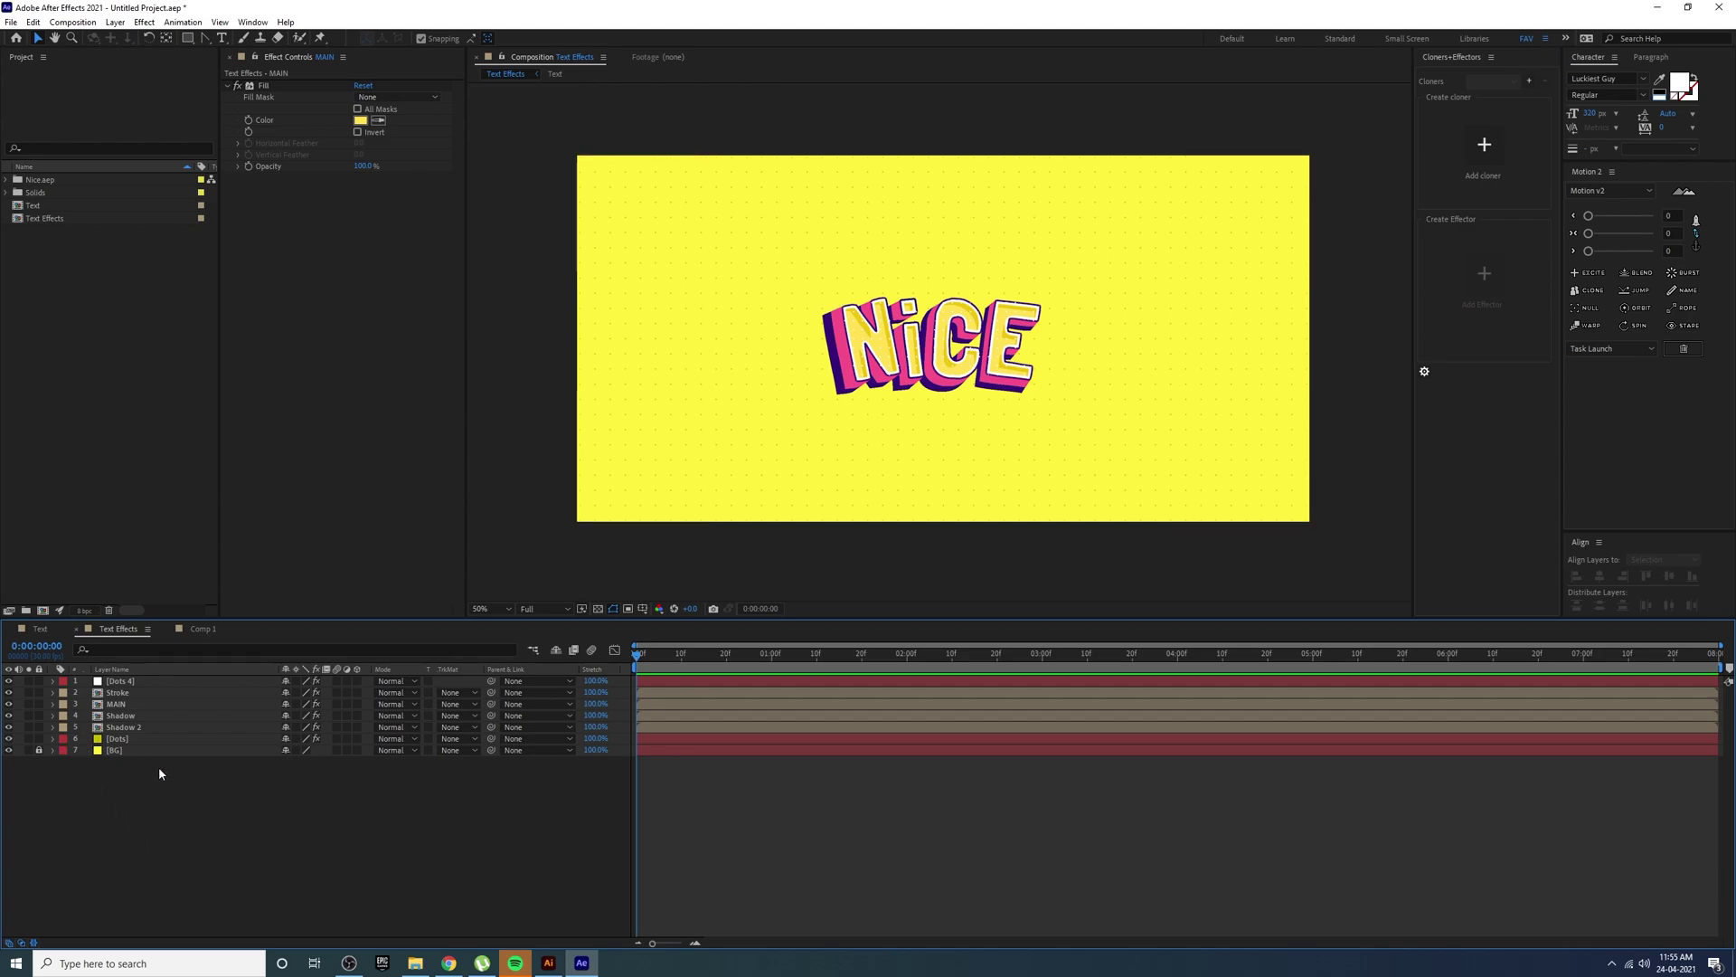
- Select the NiCE text in the Text composition and open Animation Composer with its Transition Presets expanded
left_click(39, 629)
left_click(922, 387)
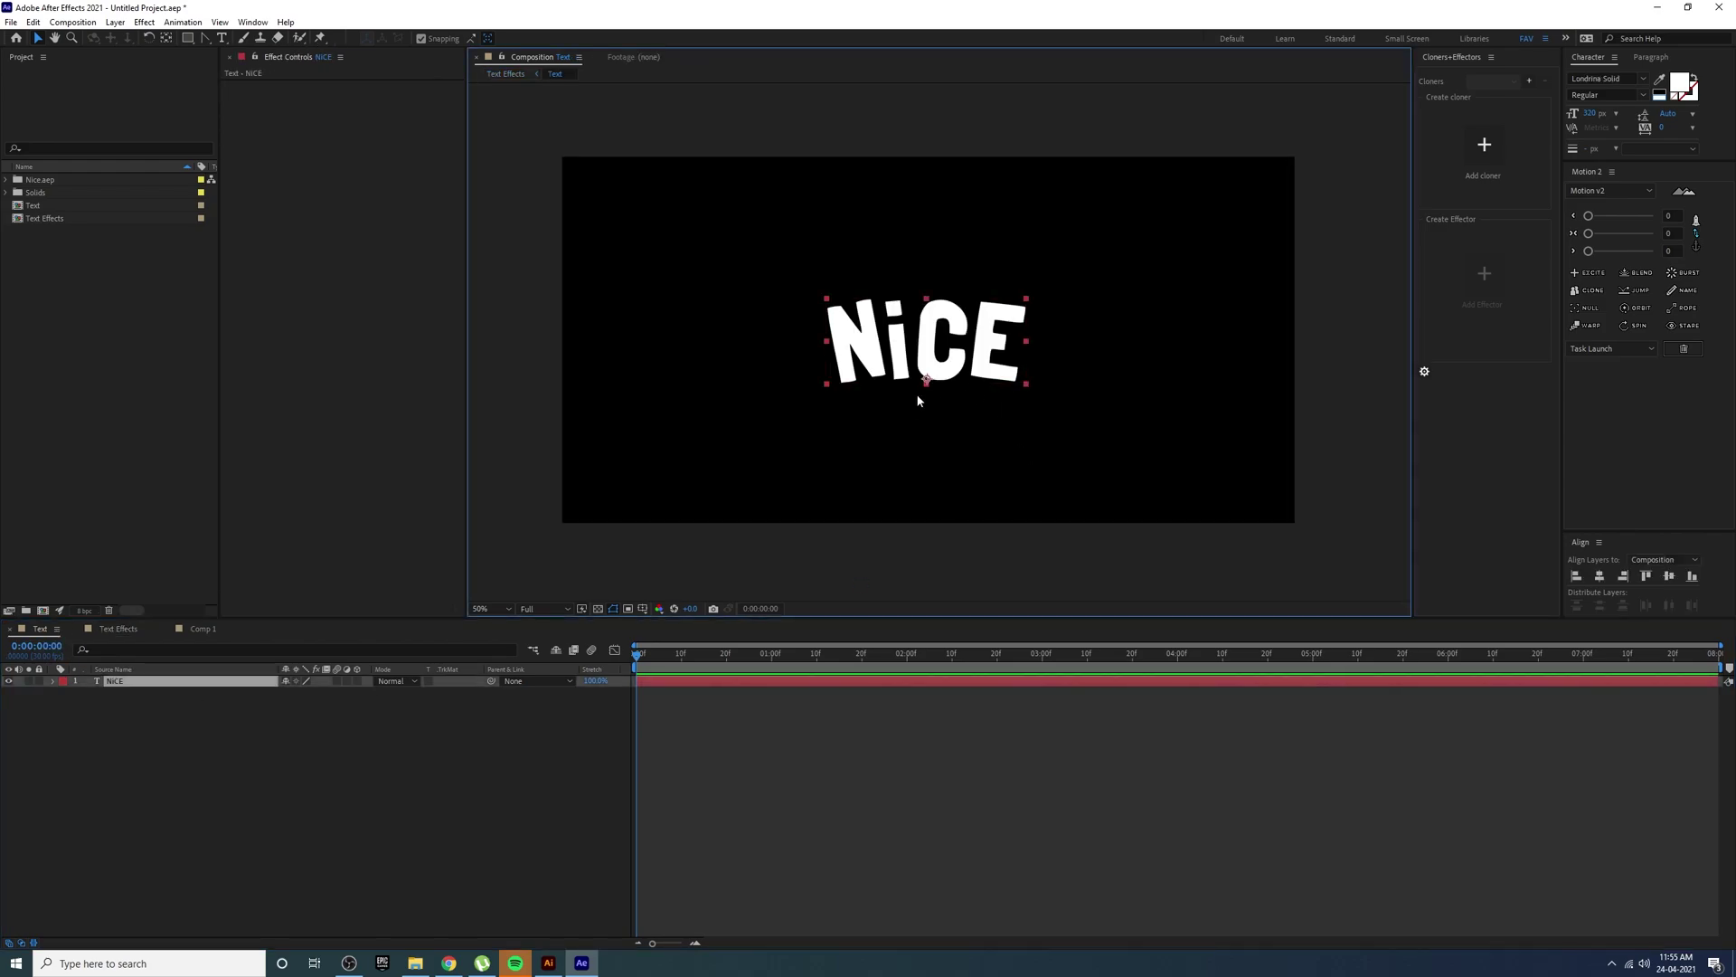
left_click(253, 22)
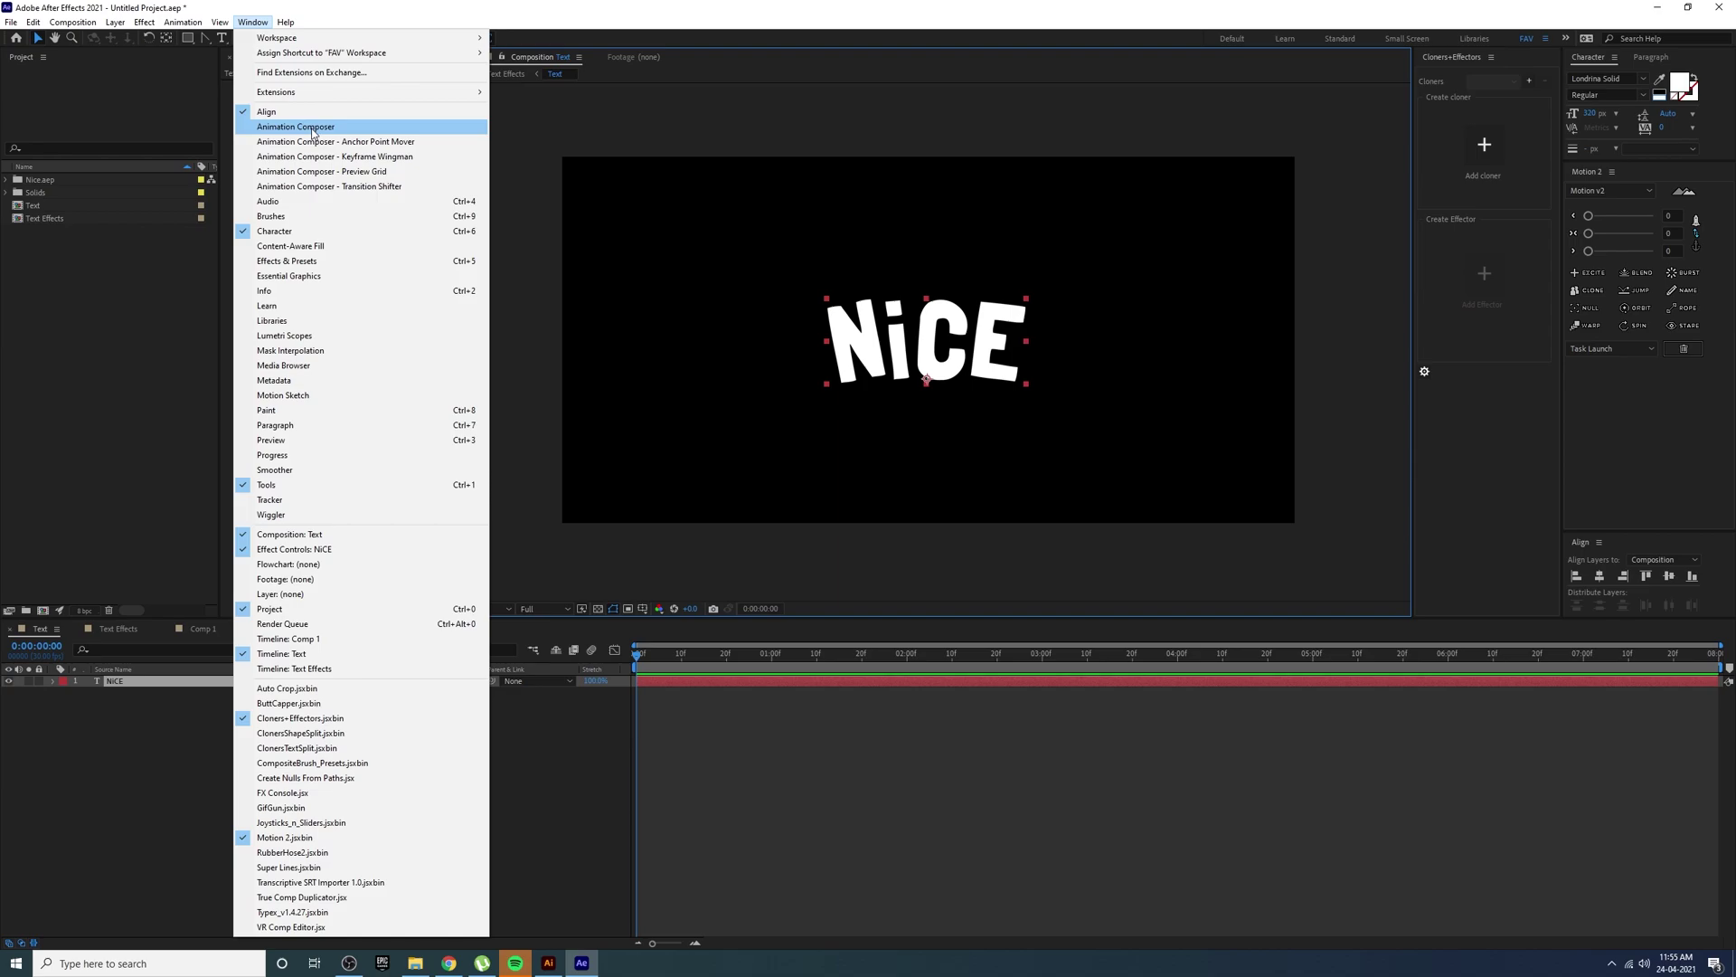
left_click(313, 129)
left_click_drag(304, 258, 425, 252)
left_click(217, 316)
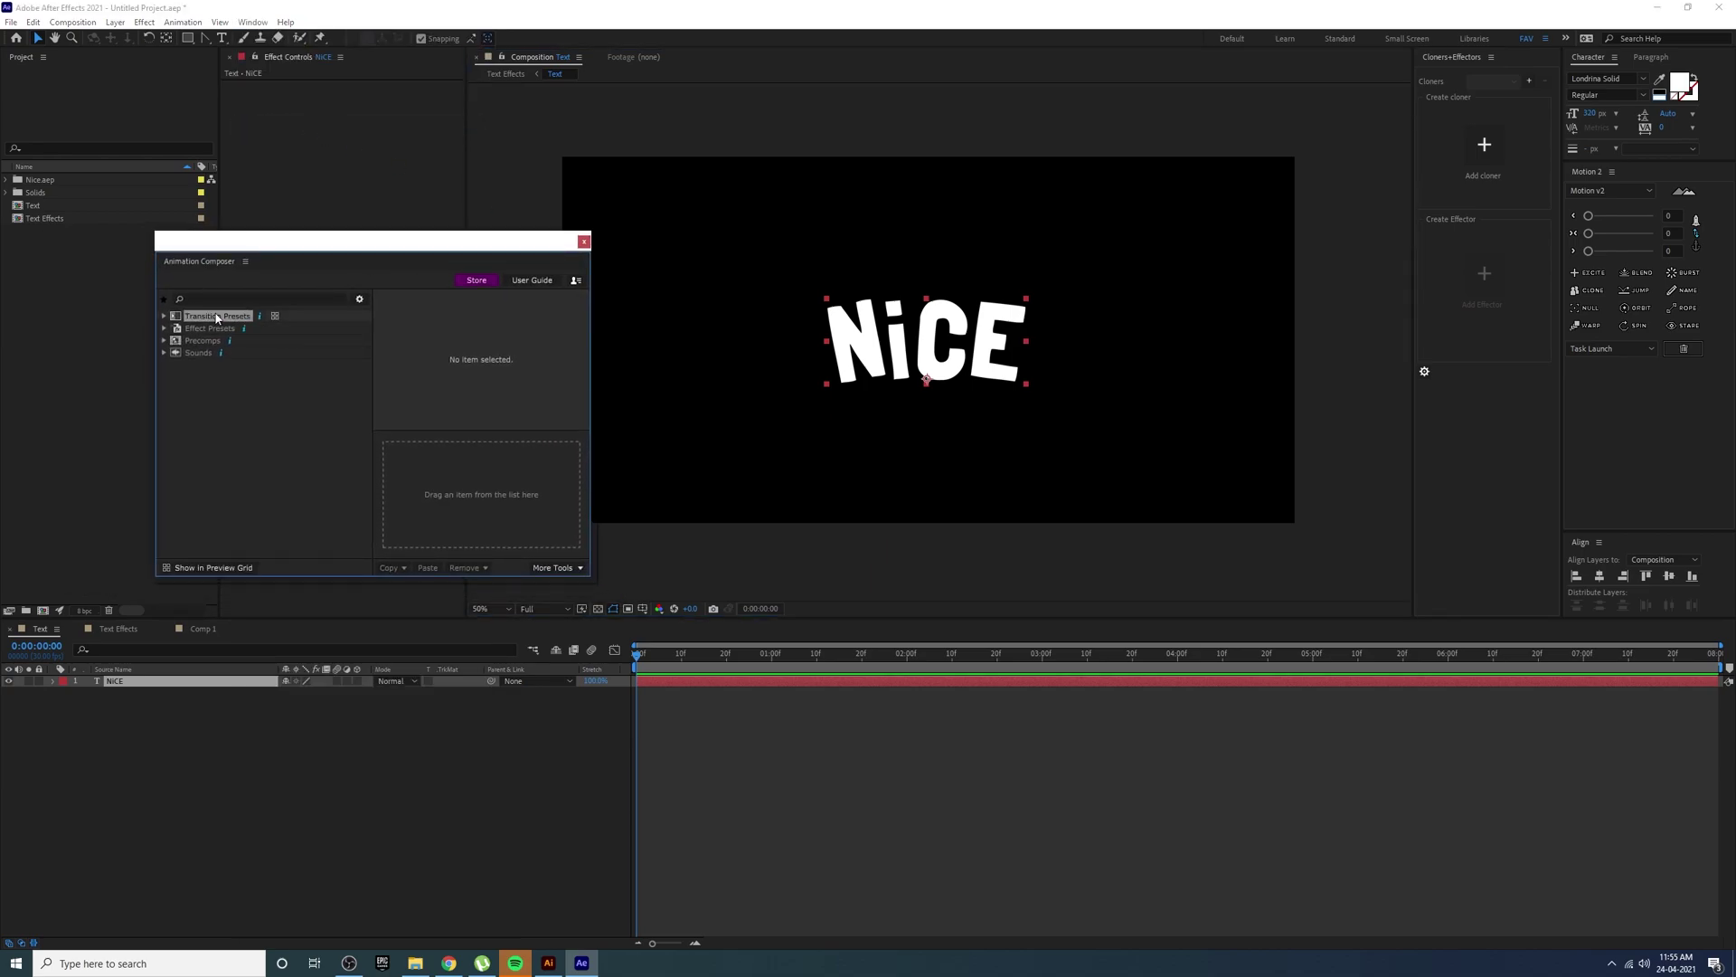
left_click(164, 316)
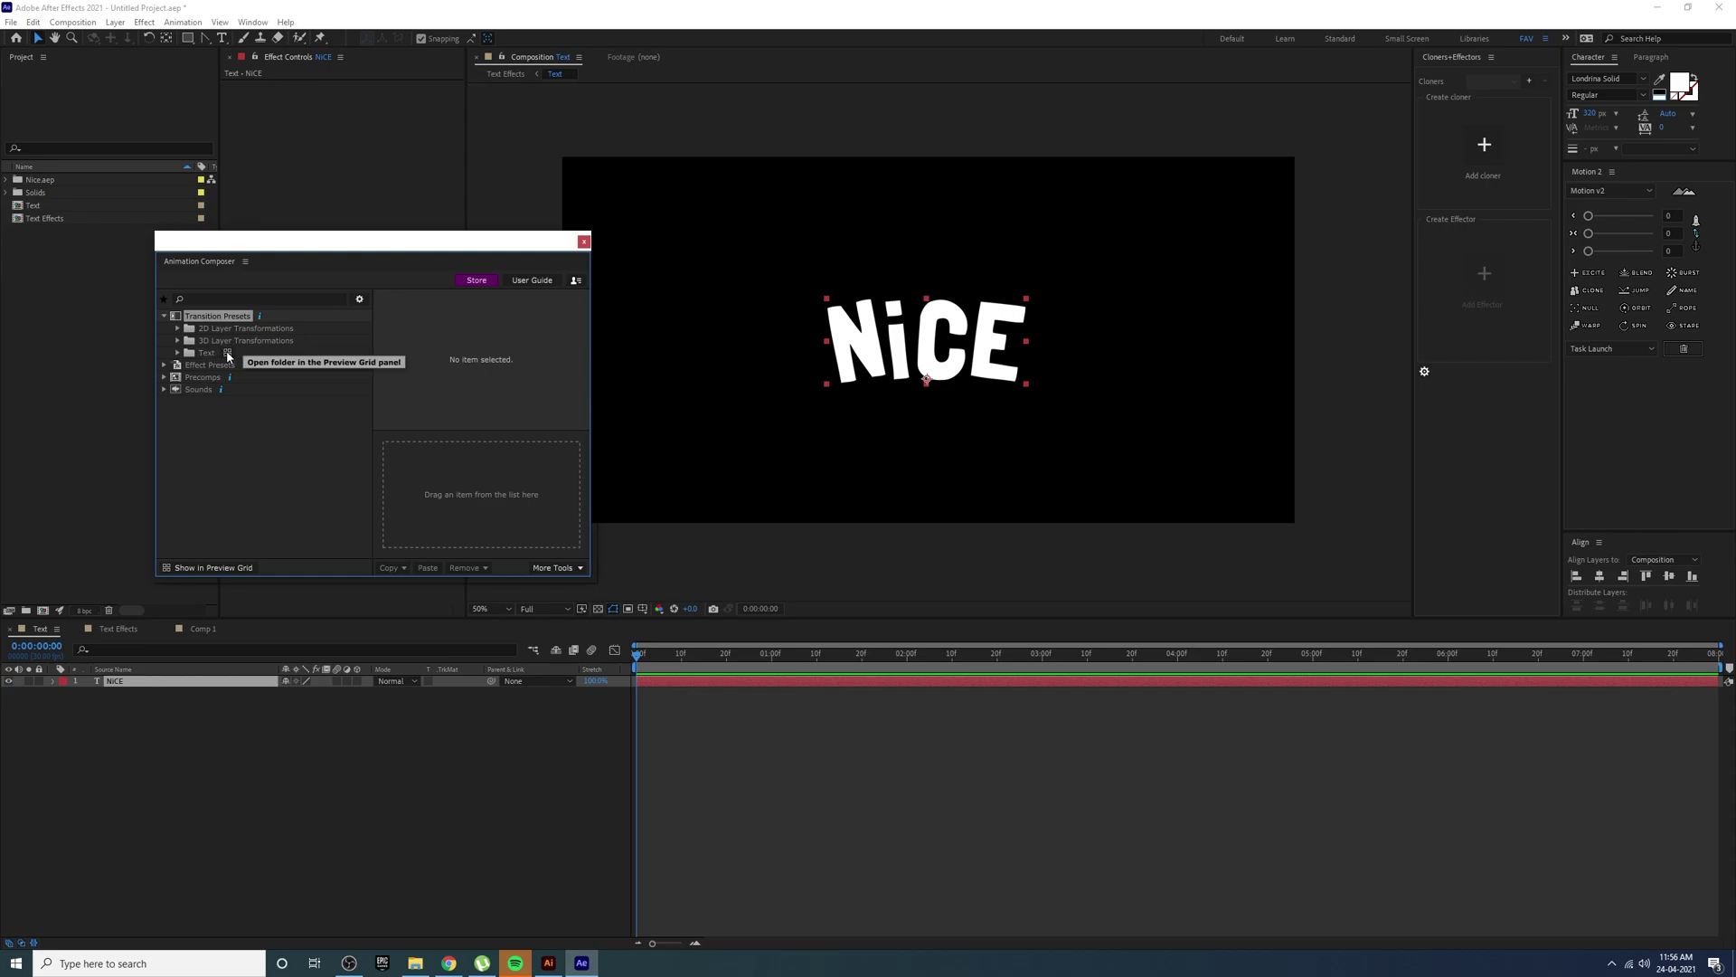
- Apply the Overshoot Scale [BPR] in-transition from the Animate Characters text presets to the NiCE layer and close the Preview Grid
left_click(228, 353)
left_click(166, 161)
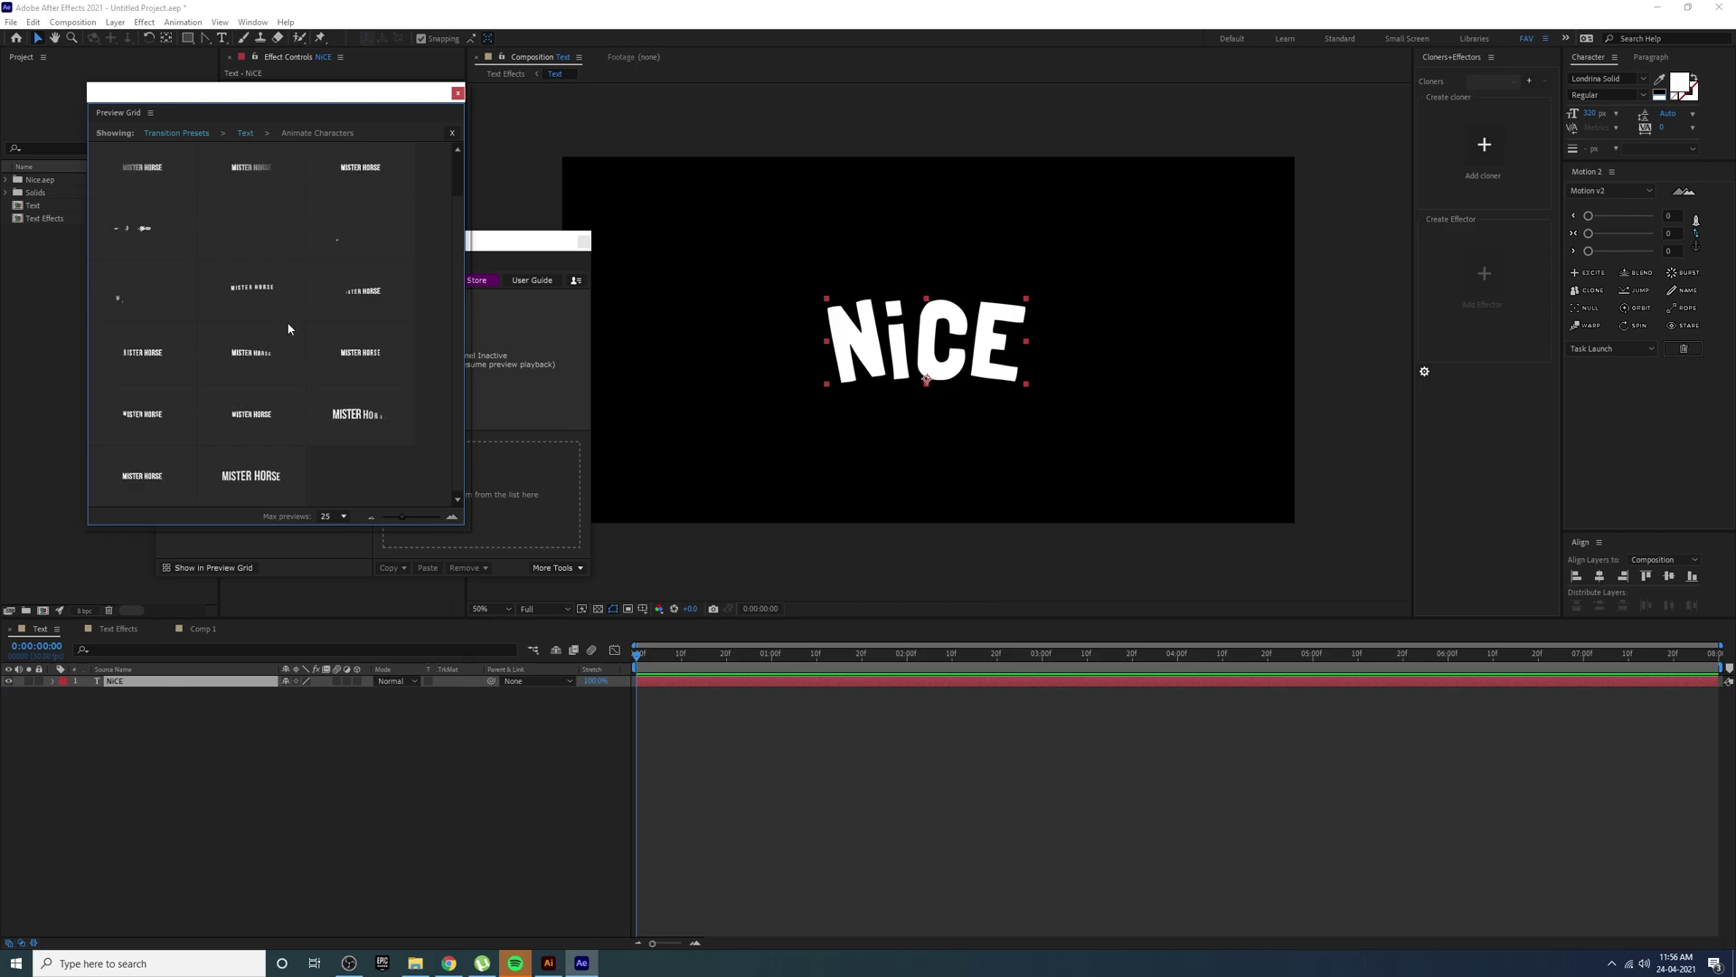
left_click(271, 488)
left_click(251, 577)
left_click(224, 595)
left_click(474, 117)
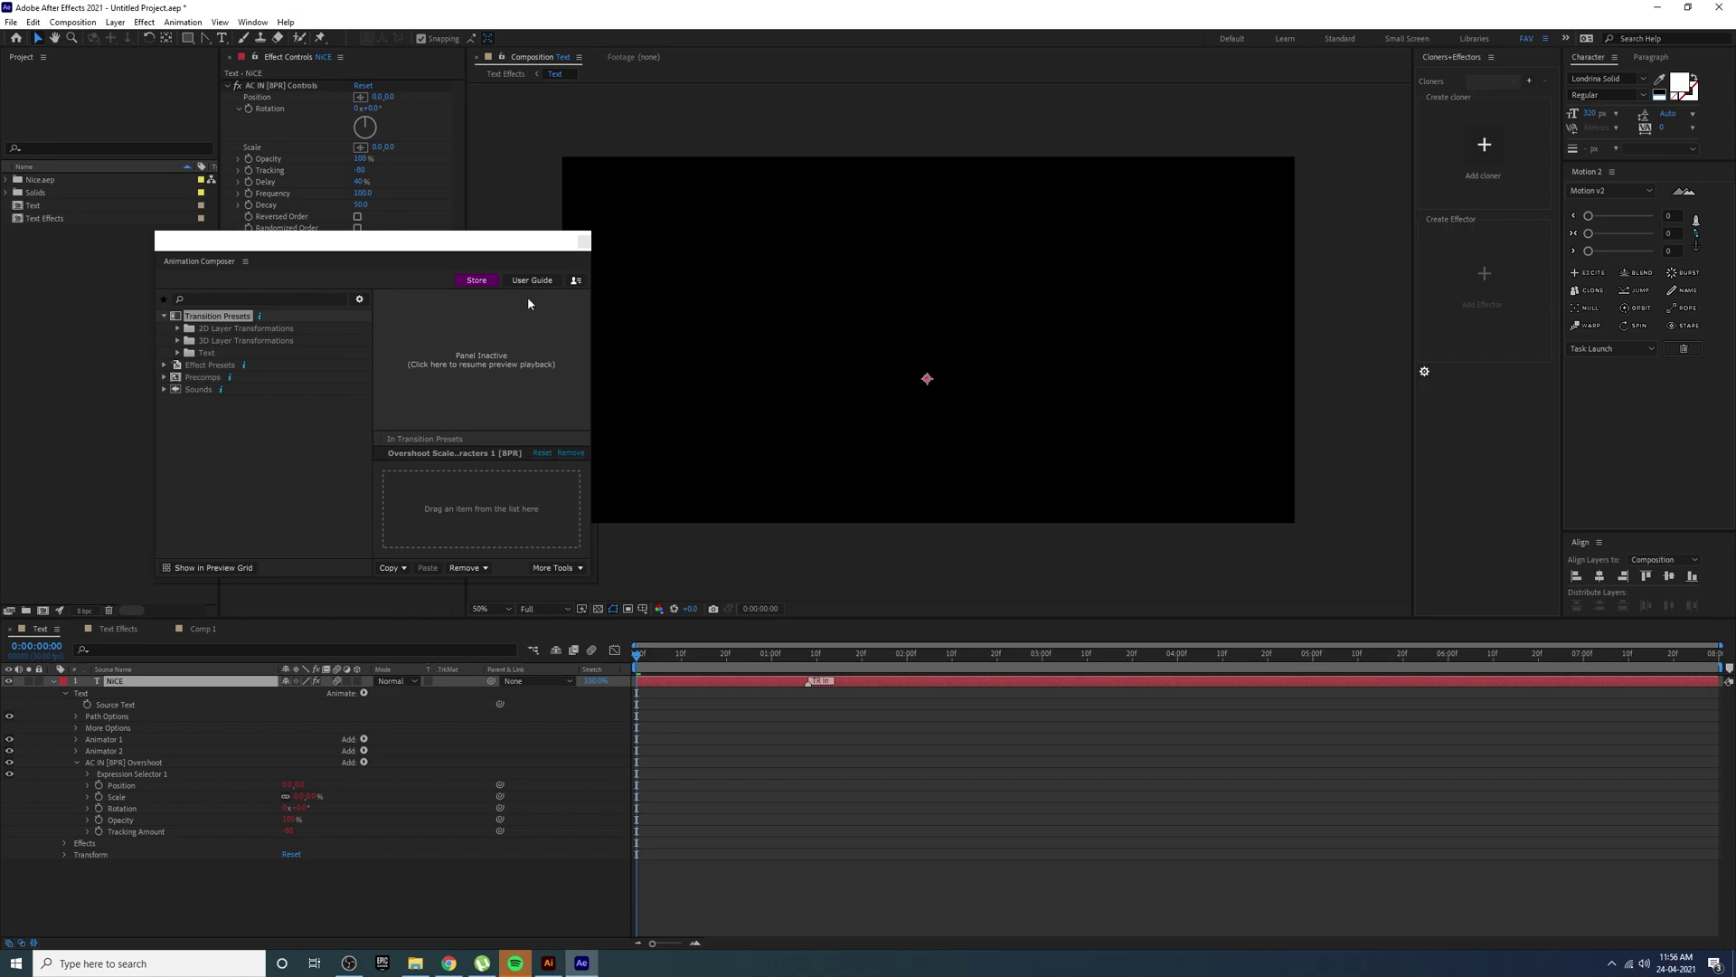
- Close Animation Composer, collapse the NiCE layer and preview its per-character animation from the first frame
left_click(584, 240)
left_click(54, 681)
left_click_drag(638, 653, 631, 746)
key("space")
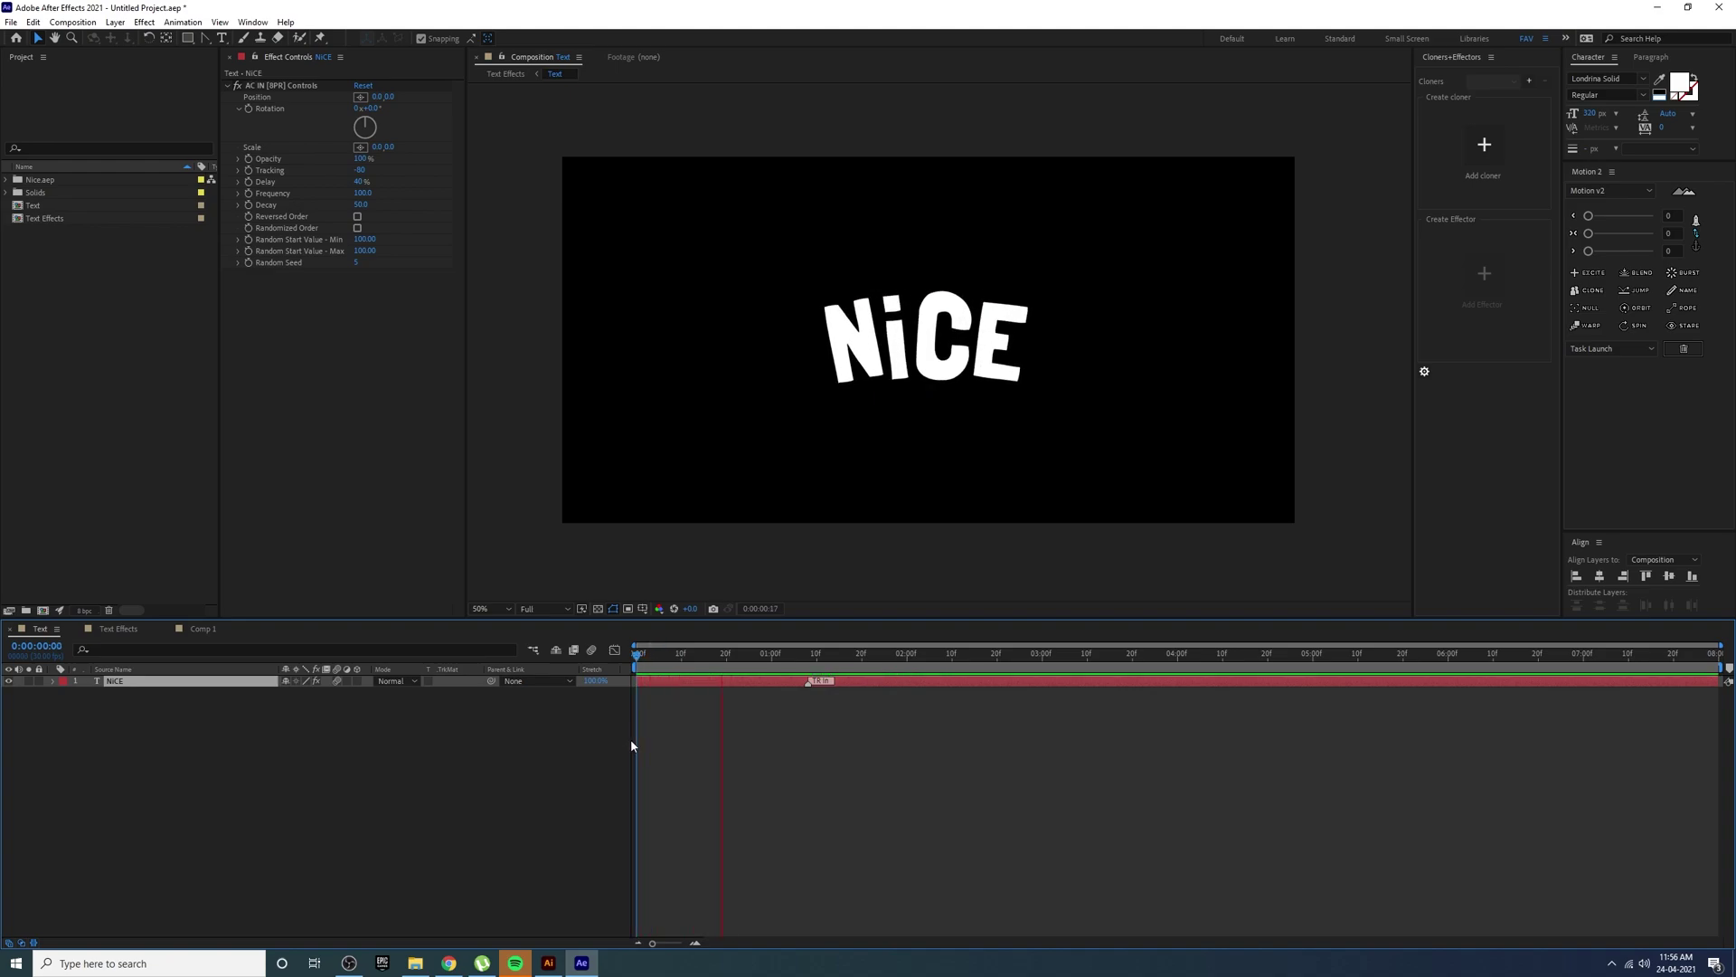
key("space")
- Shorten the Text Effects composition's work area to just under four seconds and play back the styled lettering from the start
left_click(140, 627)
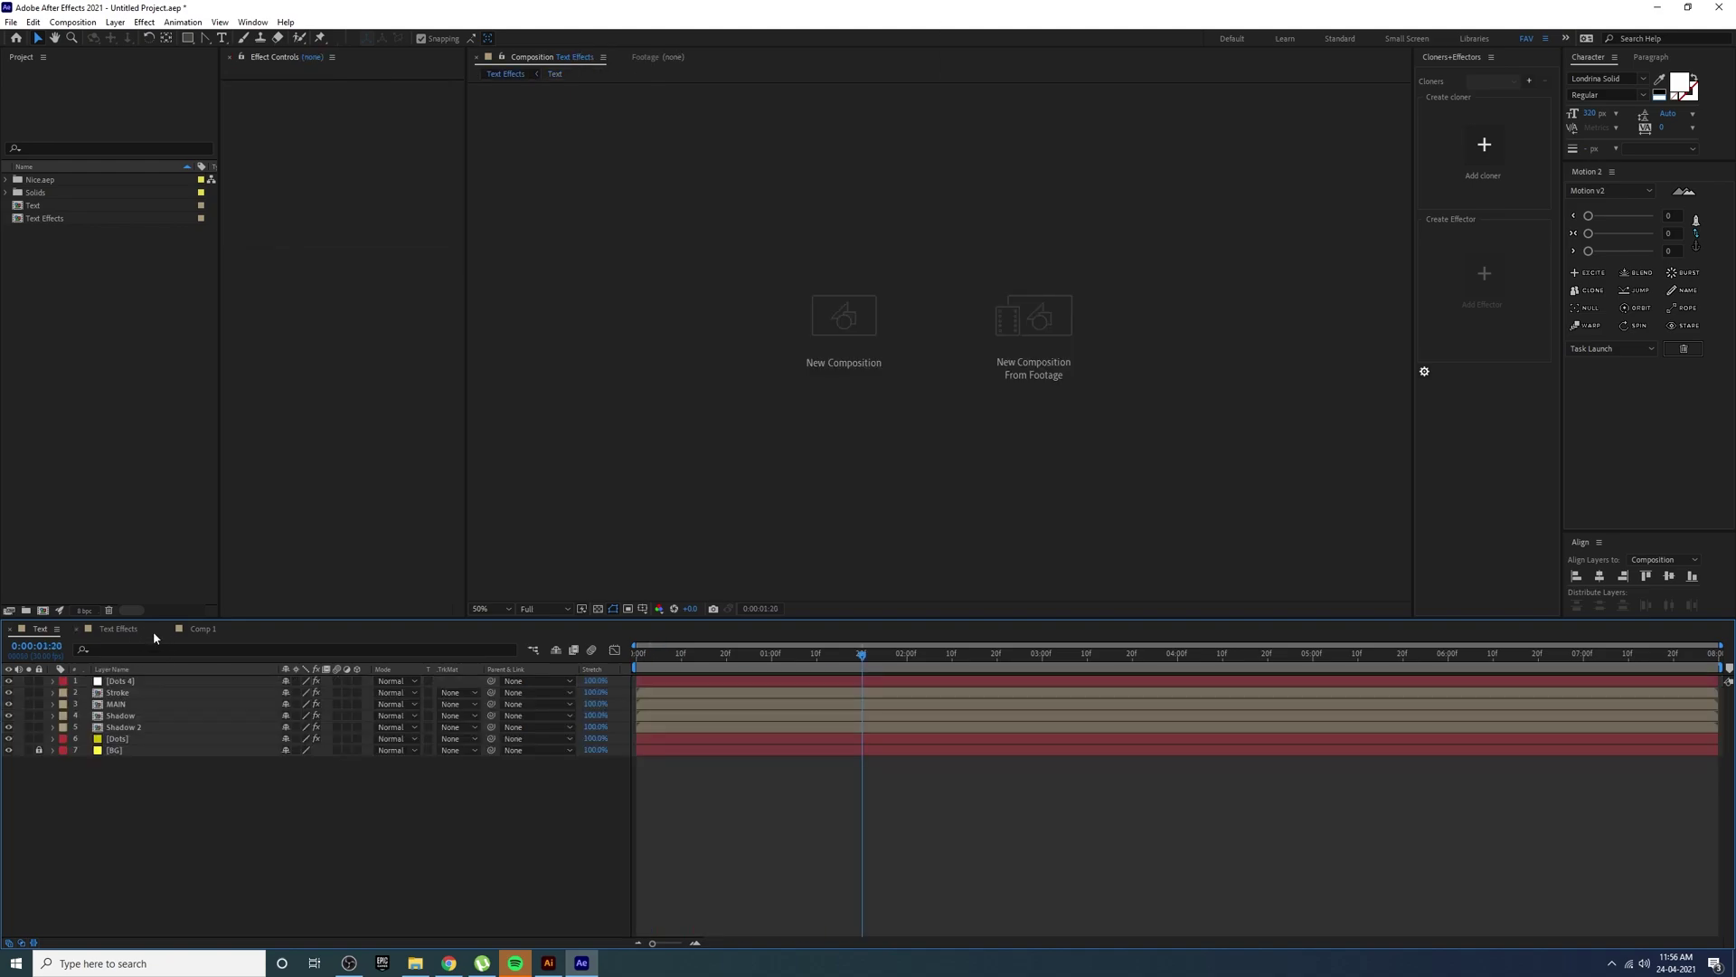
left_click_drag(694, 653, 654, 676)
key("space")
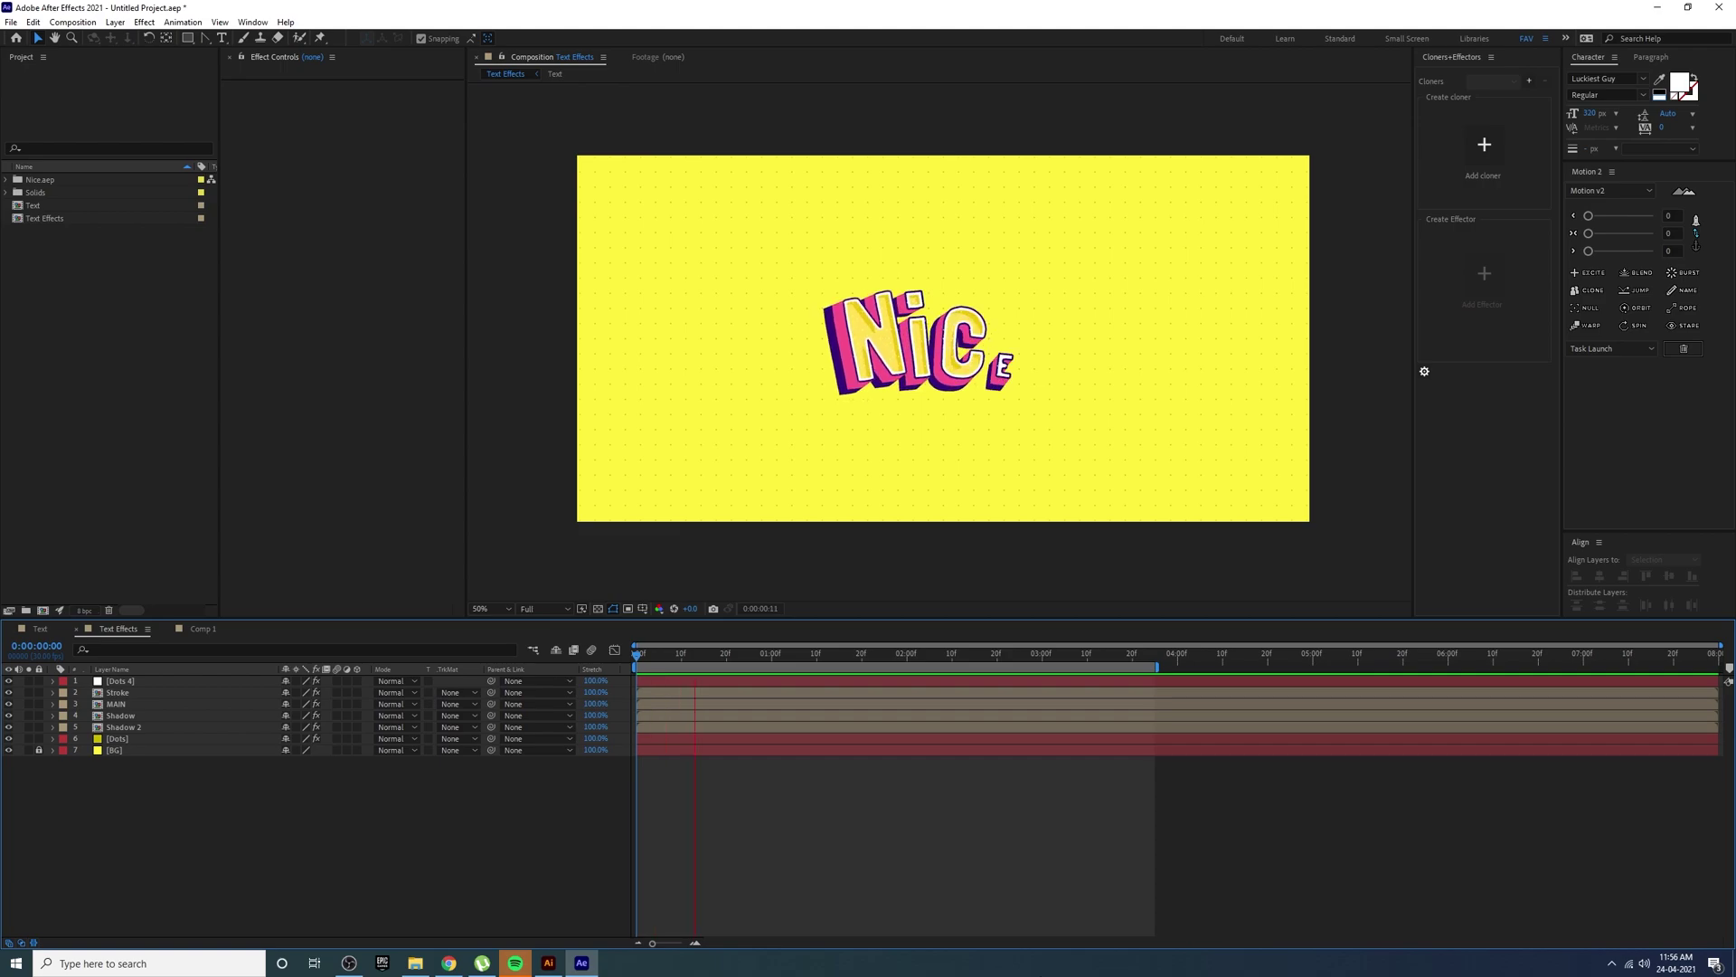
key("space")
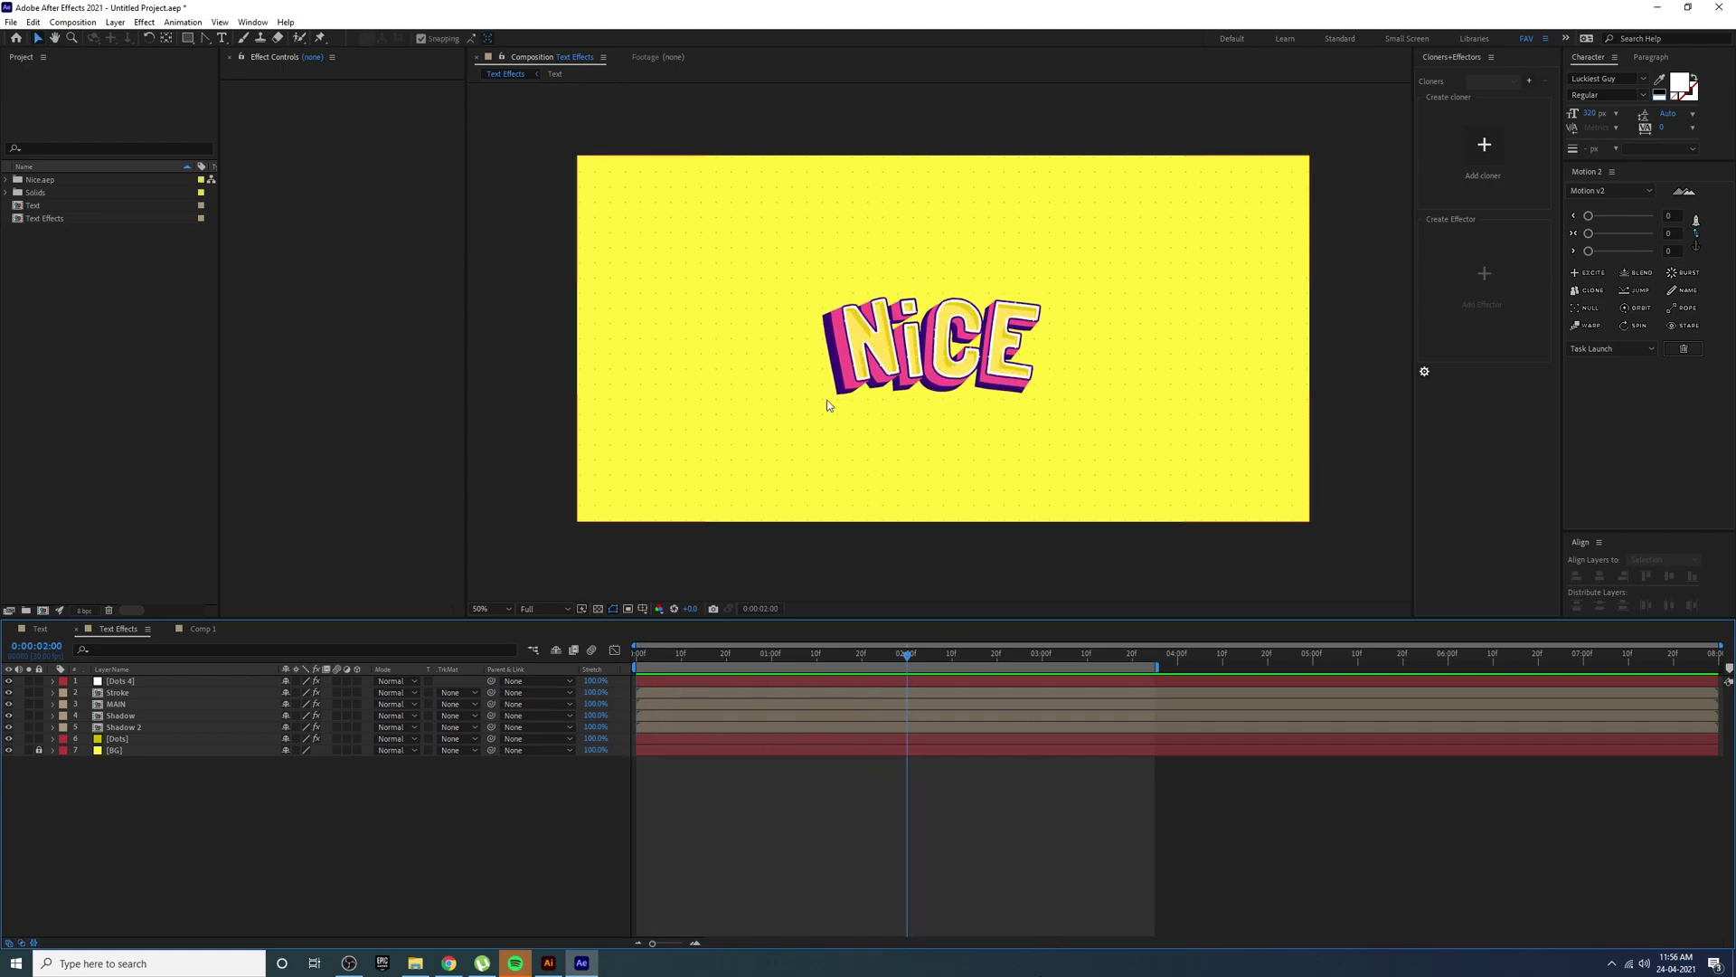
- Replay the animation in the Text Effects composition and inspect the styled lettering at 100% and 50% magnification
key("slash")
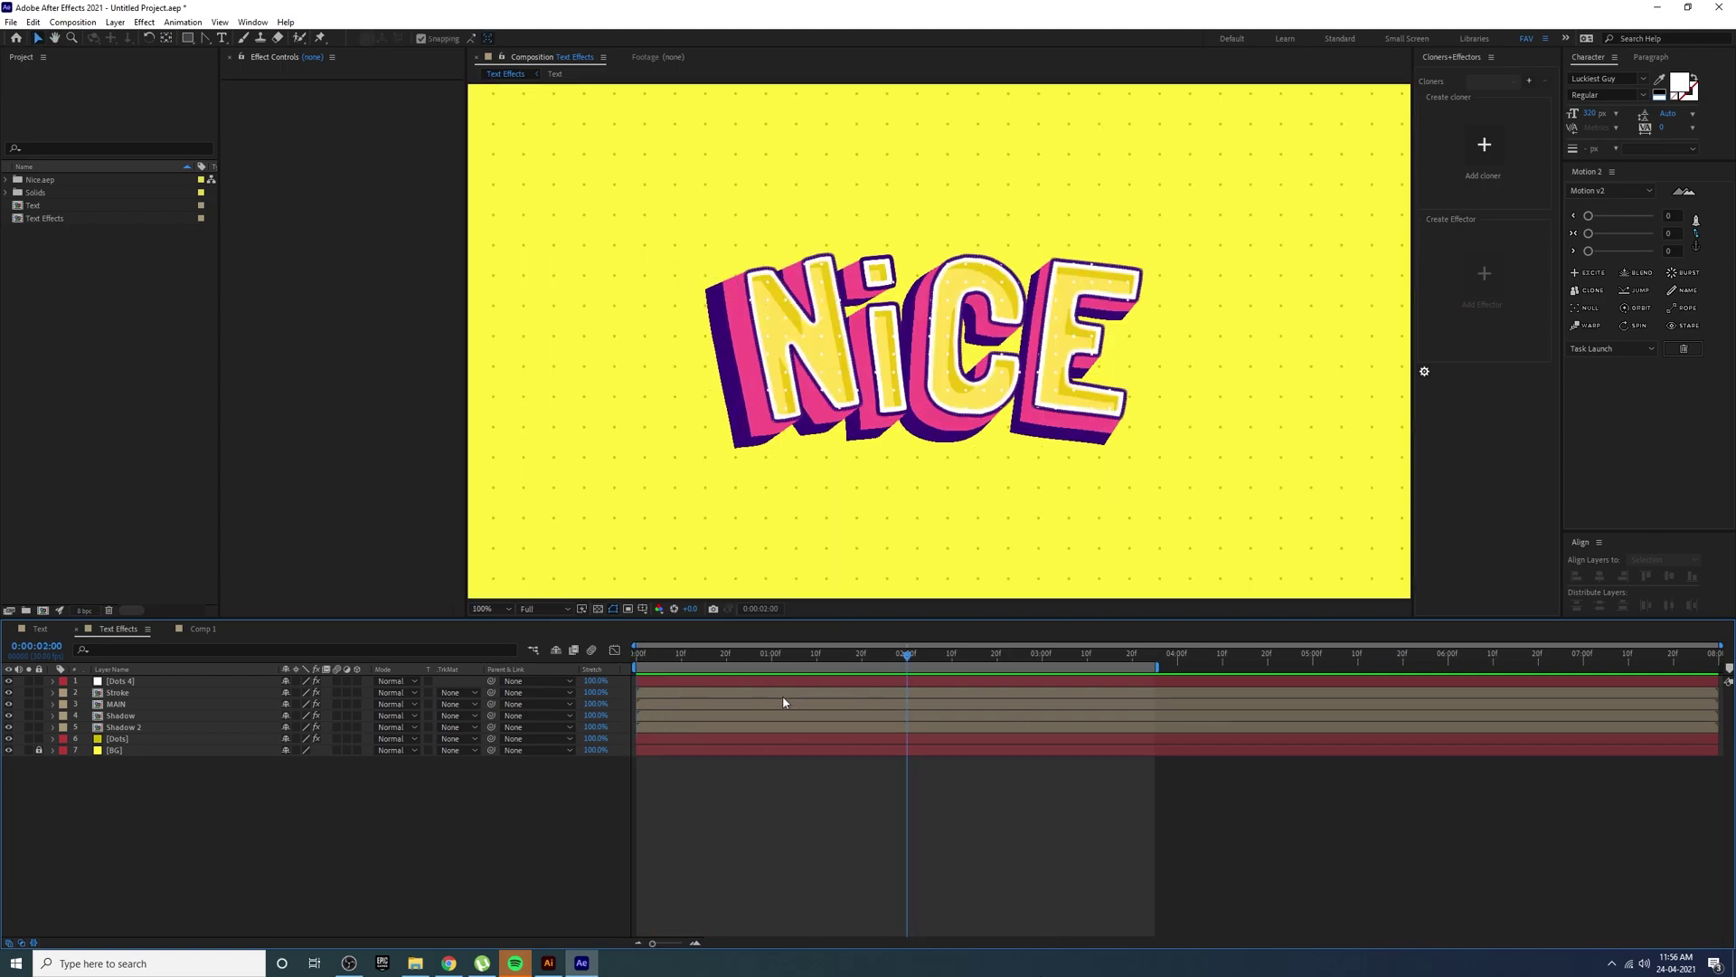
left_click_drag(644, 673, 776, 677)
key("space")
key("space")
scroll(924, 384, "down", 2)
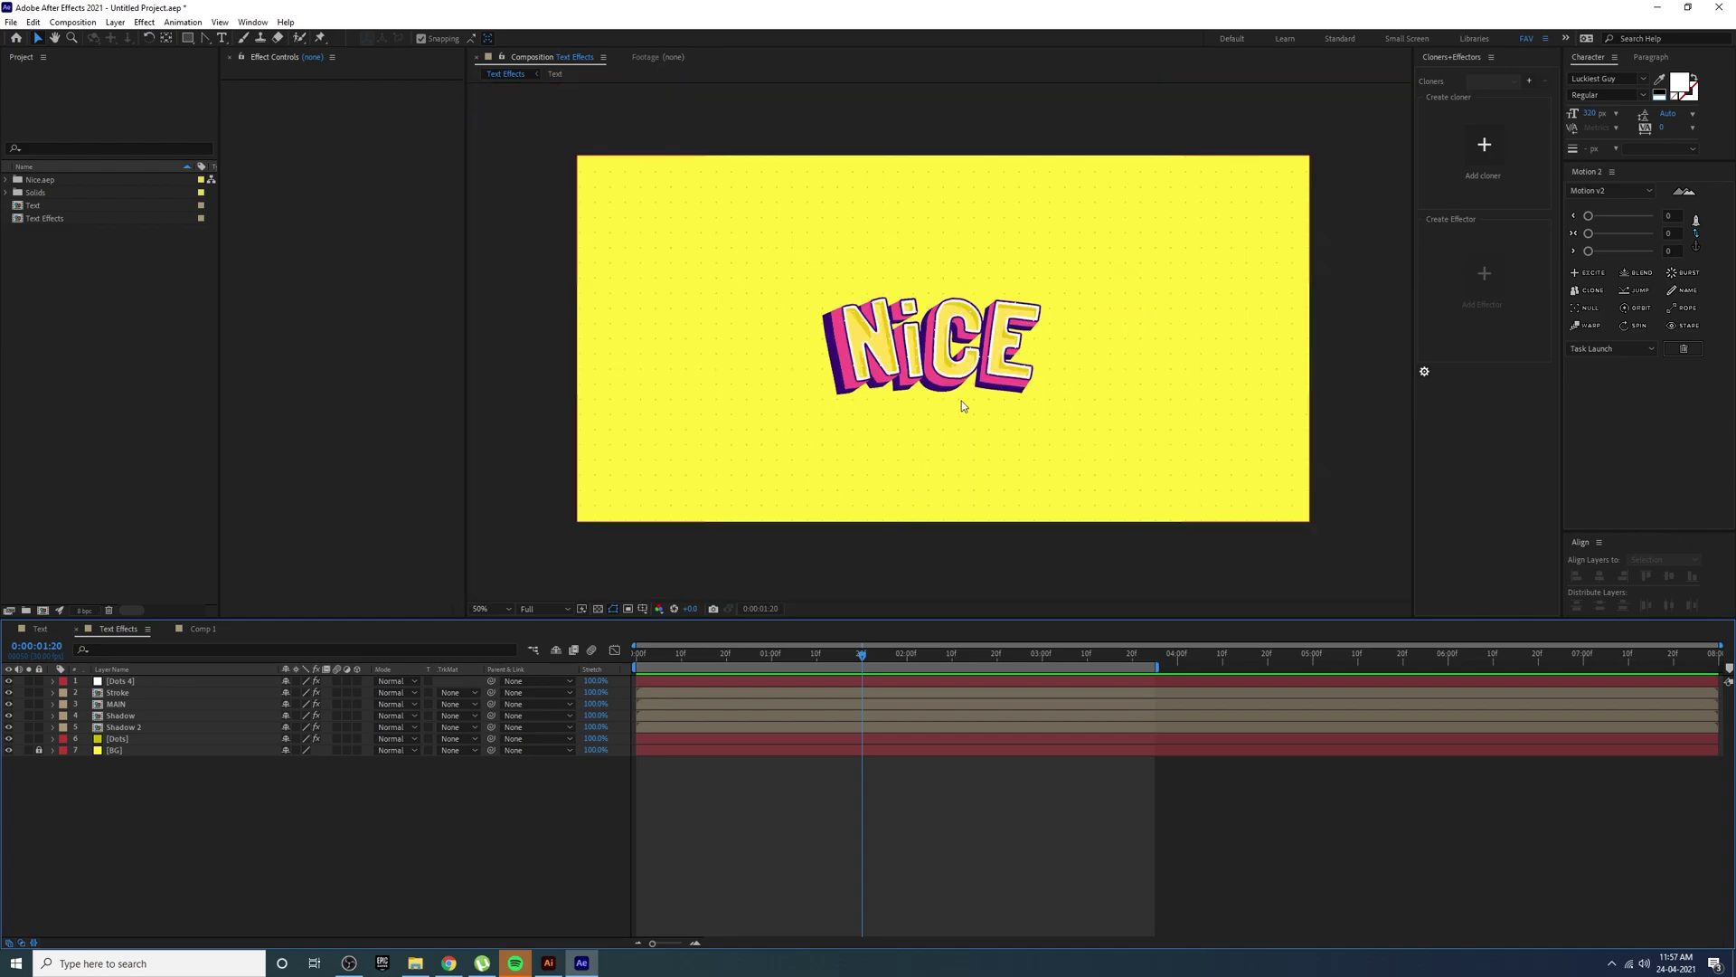
scroll(962, 403, "up", 2)
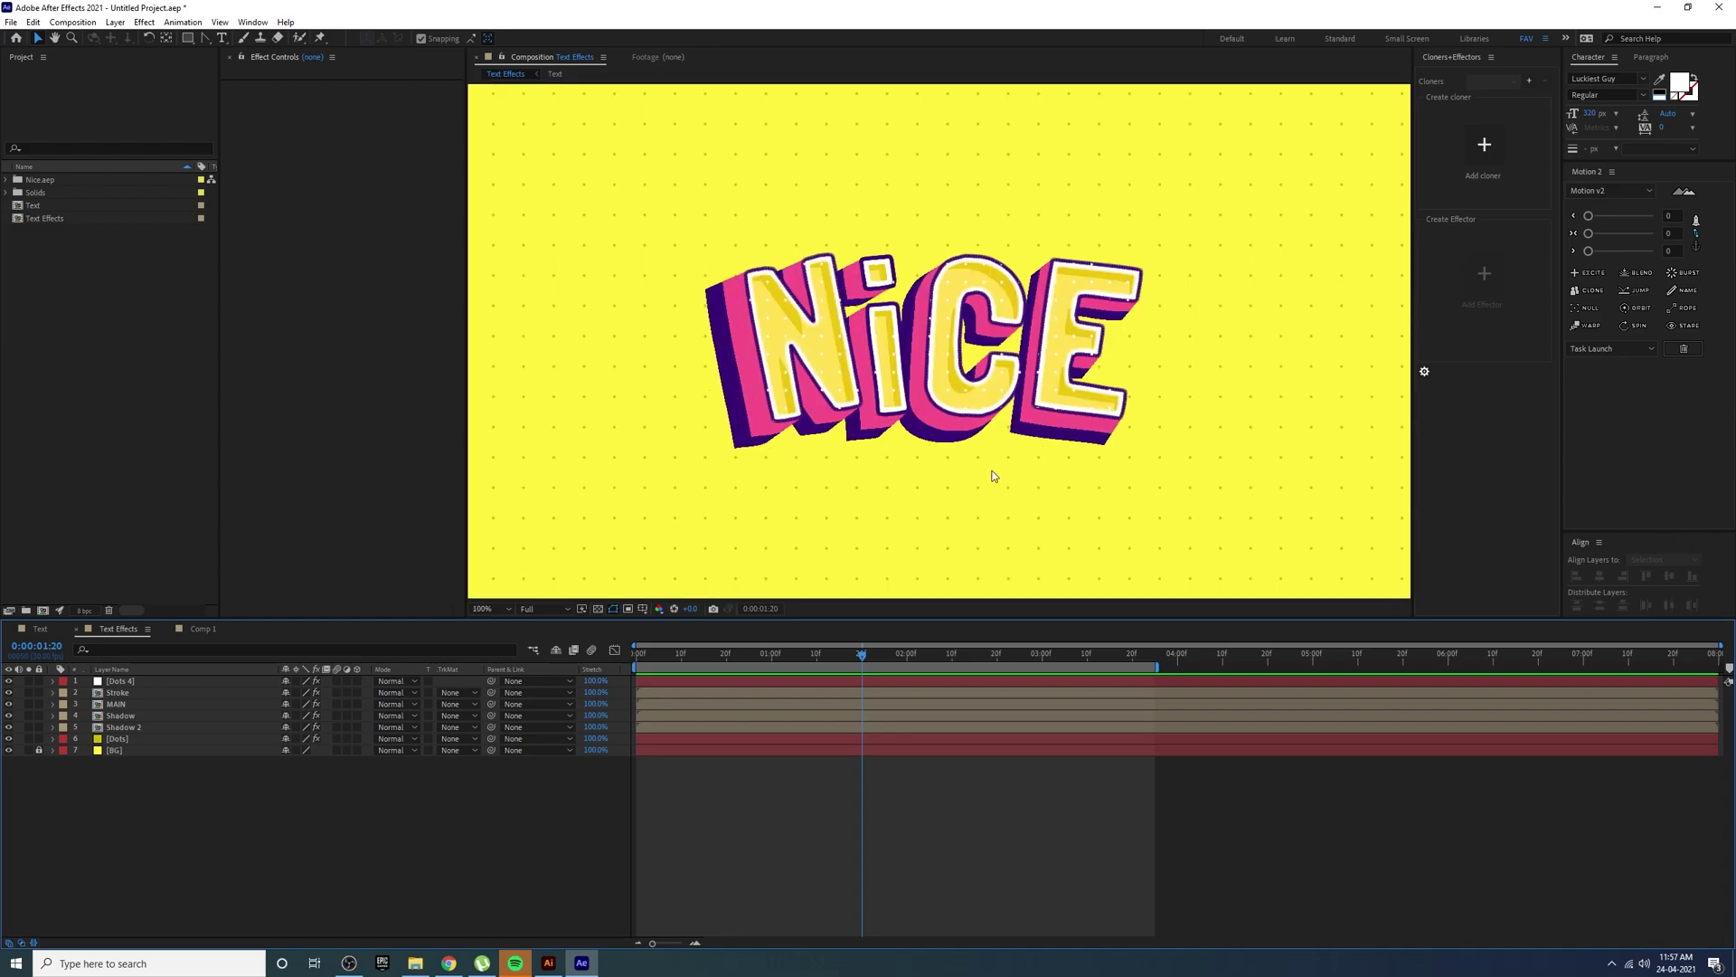